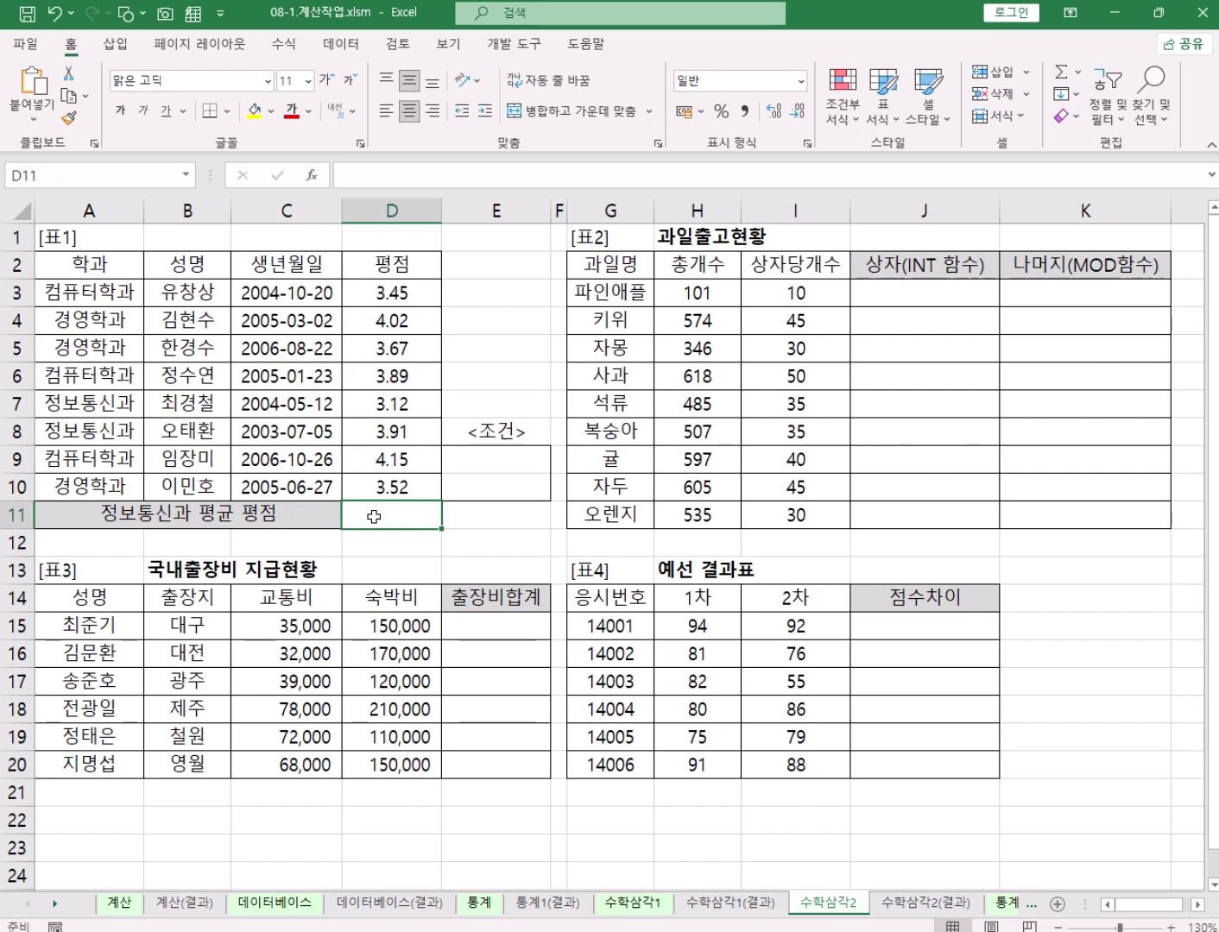
{"action": "left_click", "coordinate": [467, 467]}
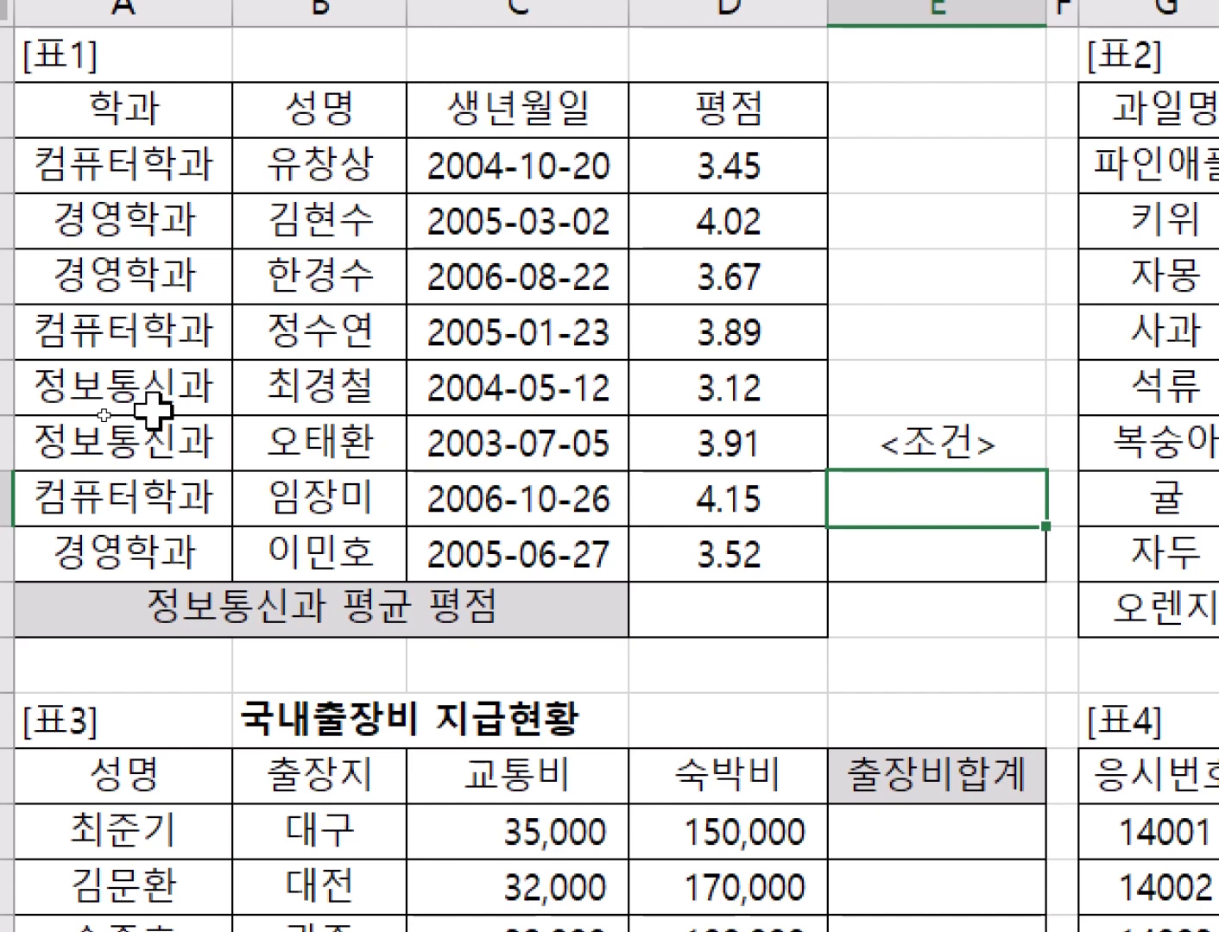
{"action": "left_click_drag", "start_coordinate": [154, 412], "coordinate": [695, 466]}
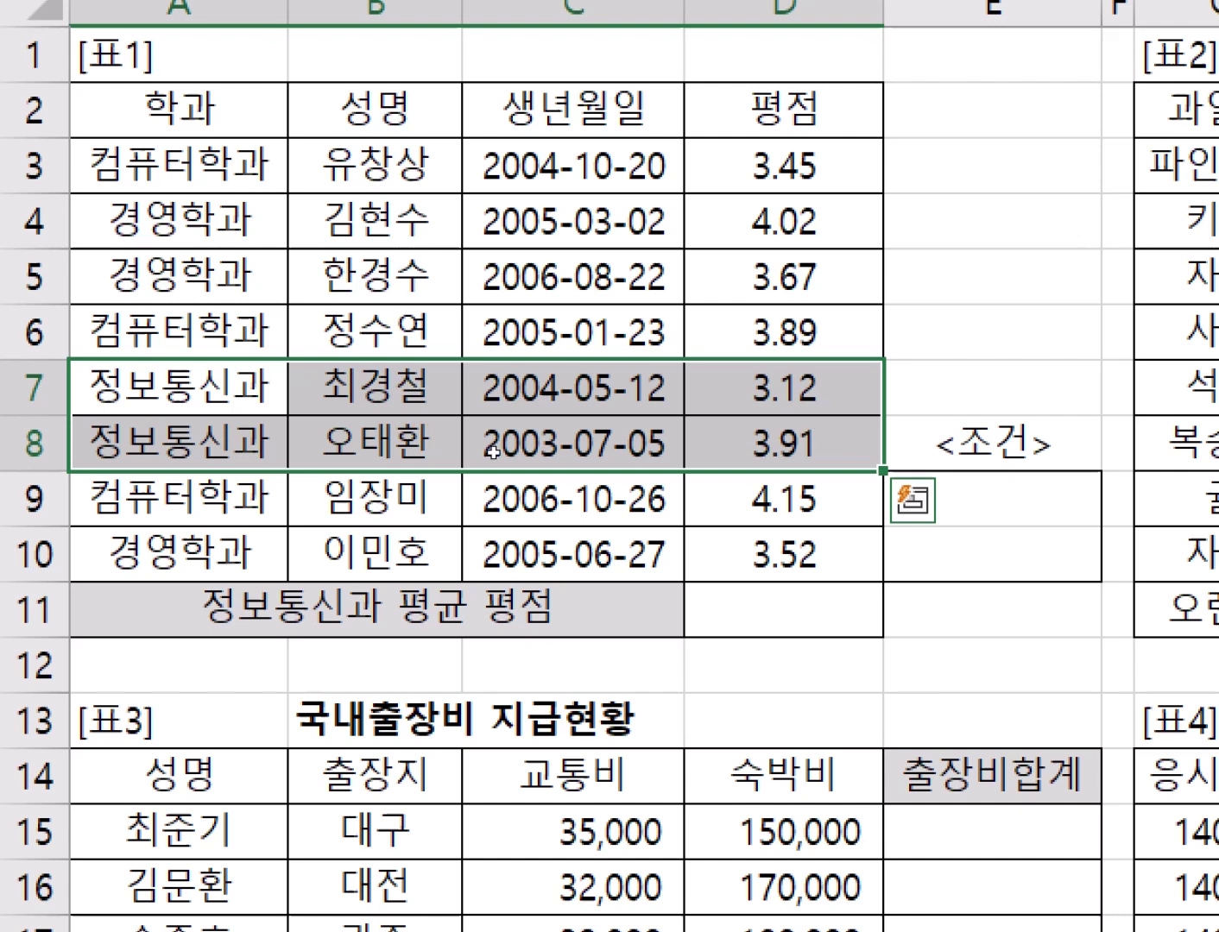
{"action": "left_click", "coordinate": [1048, 511]}
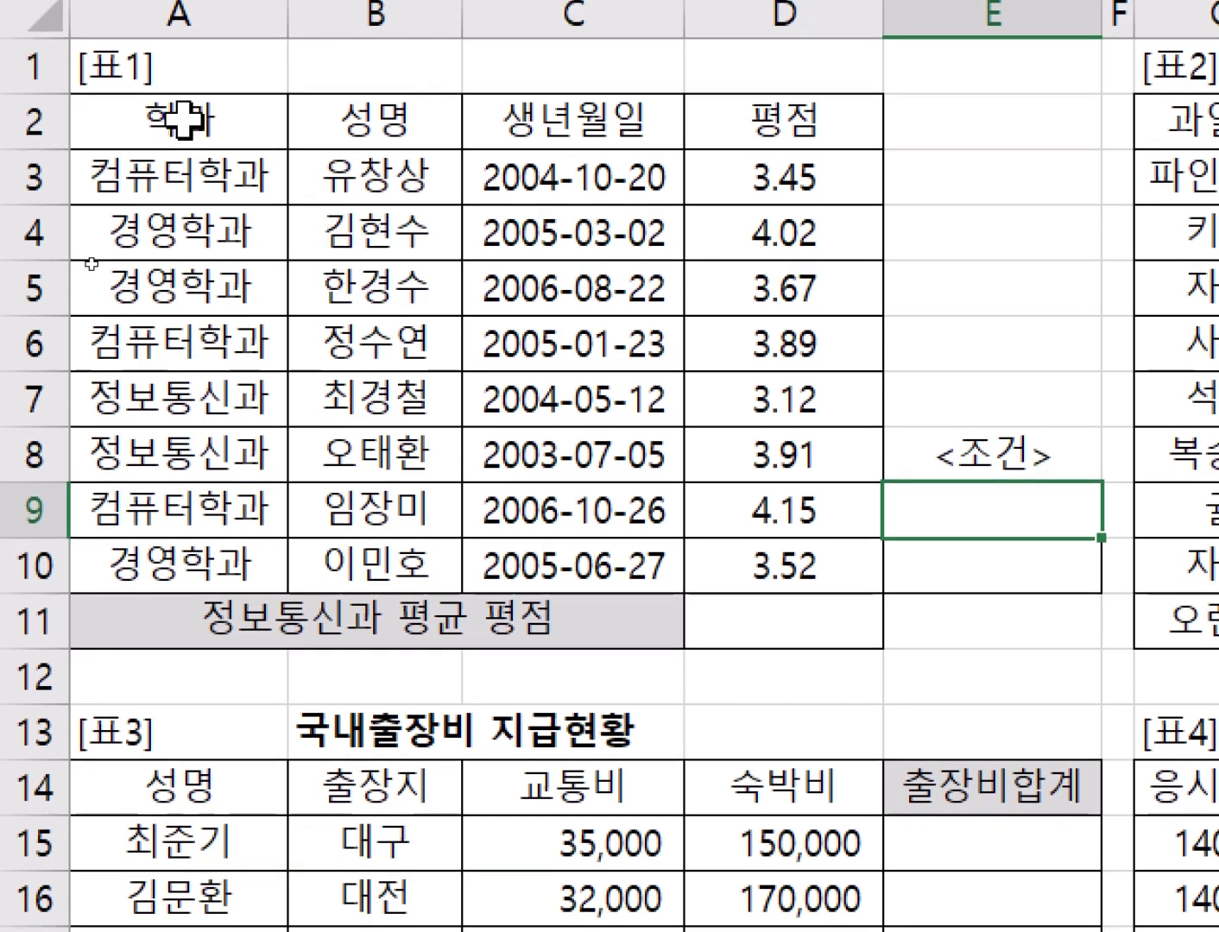
{"action": "left_click", "coordinate": [183, 134]}
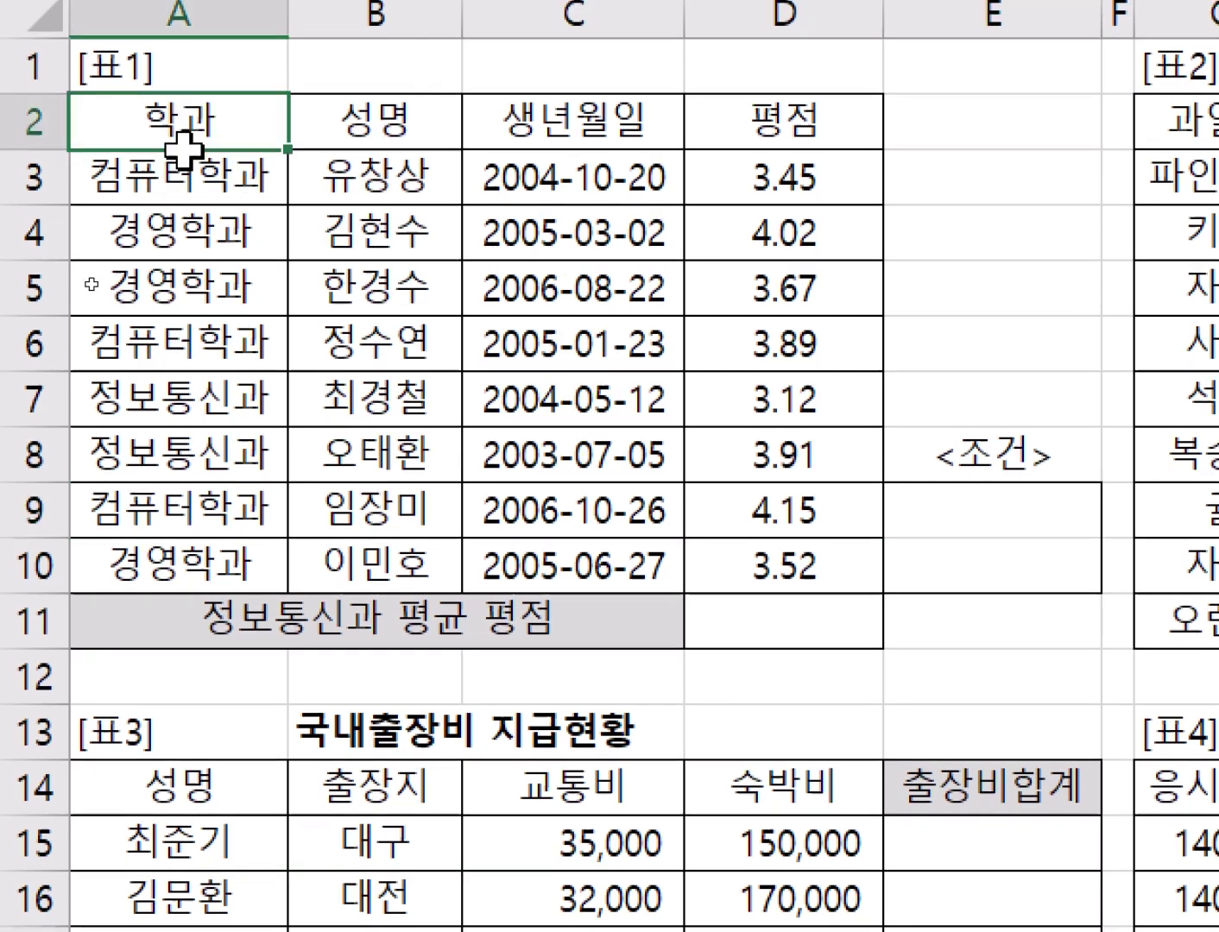
{"action": "left_click_drag", "start_coordinate": [183, 150], "coordinate": [181, 169]}
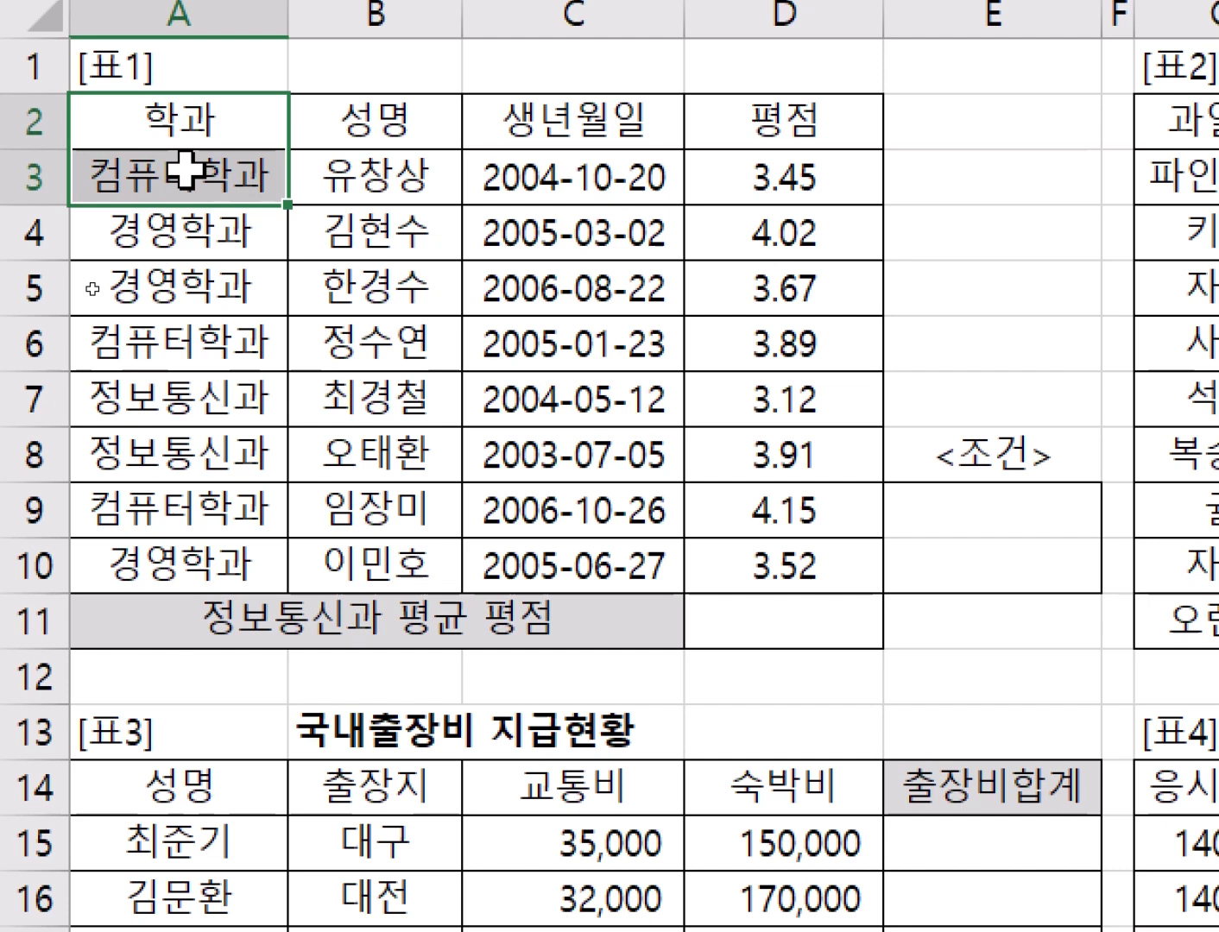
{"action": "left_click", "coordinate": [218, 382]}
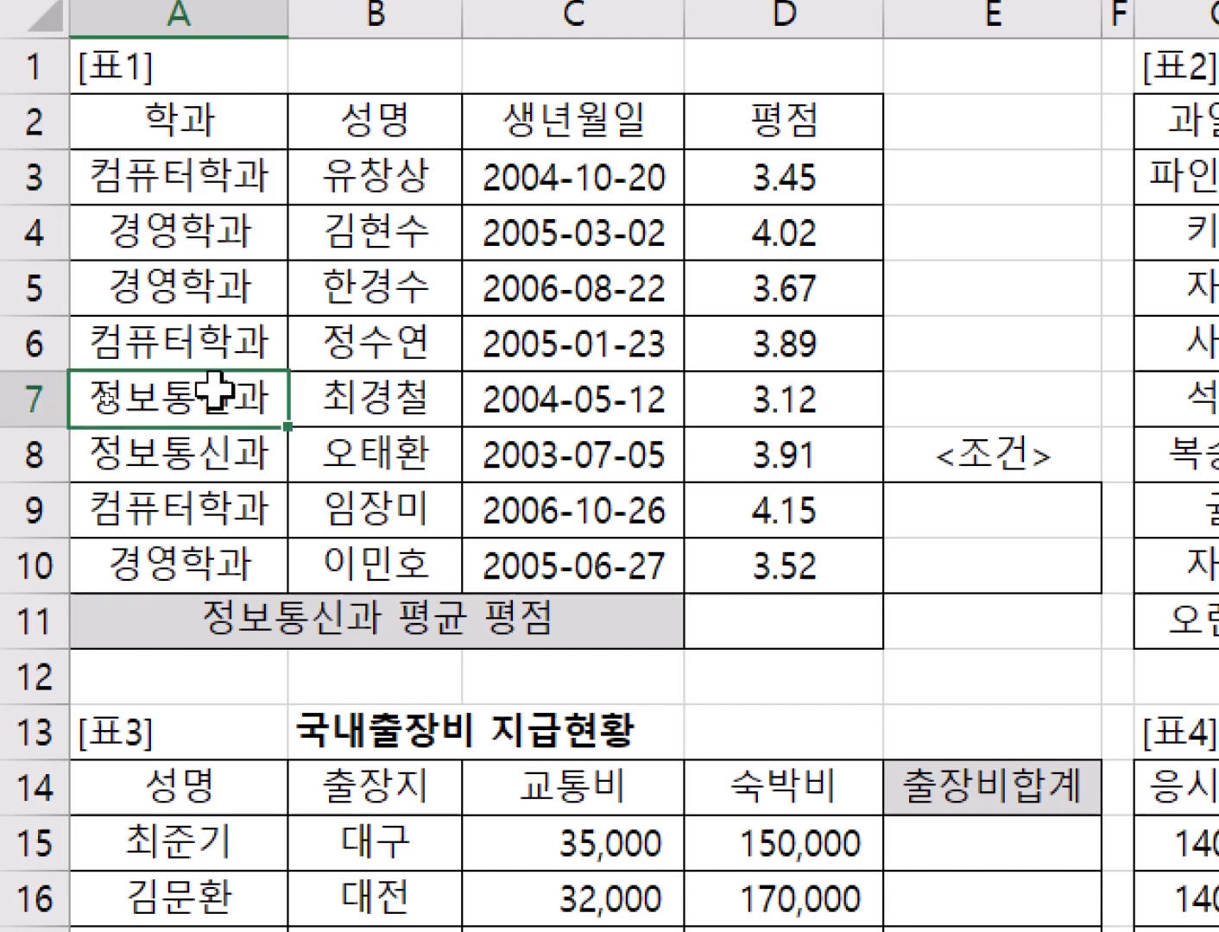
Copy the 학과 header (A2) and the 정보통신과 entry (A7) into the <조건> range E9:E10
{"action": "left_click", "coordinate": [237, 127]}
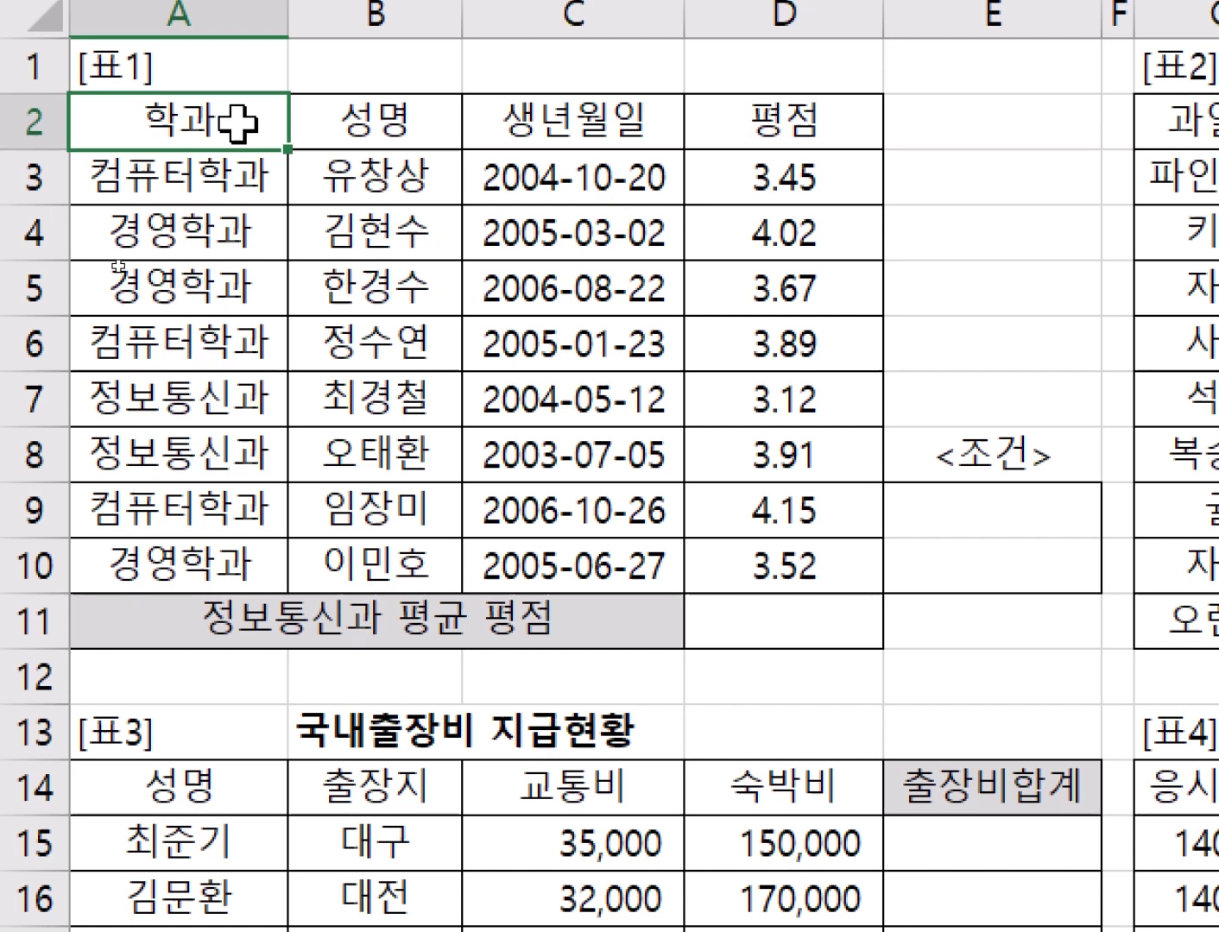
{"action": "left_click", "coordinate": [229, 392], "text": "ctrl"}
{"action": "key", "text": "ctrl+c"}
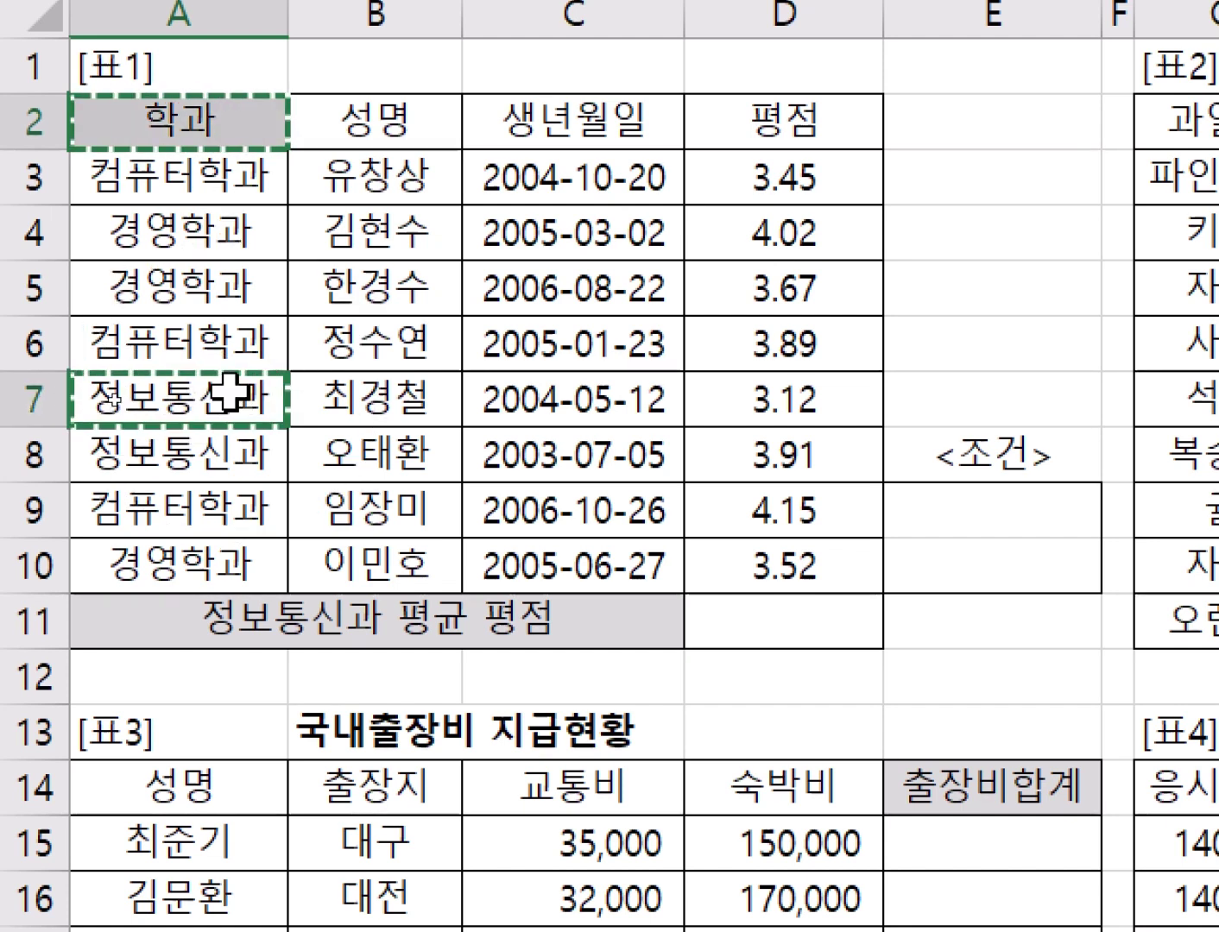
{"action": "left_click", "coordinate": [920, 509]}
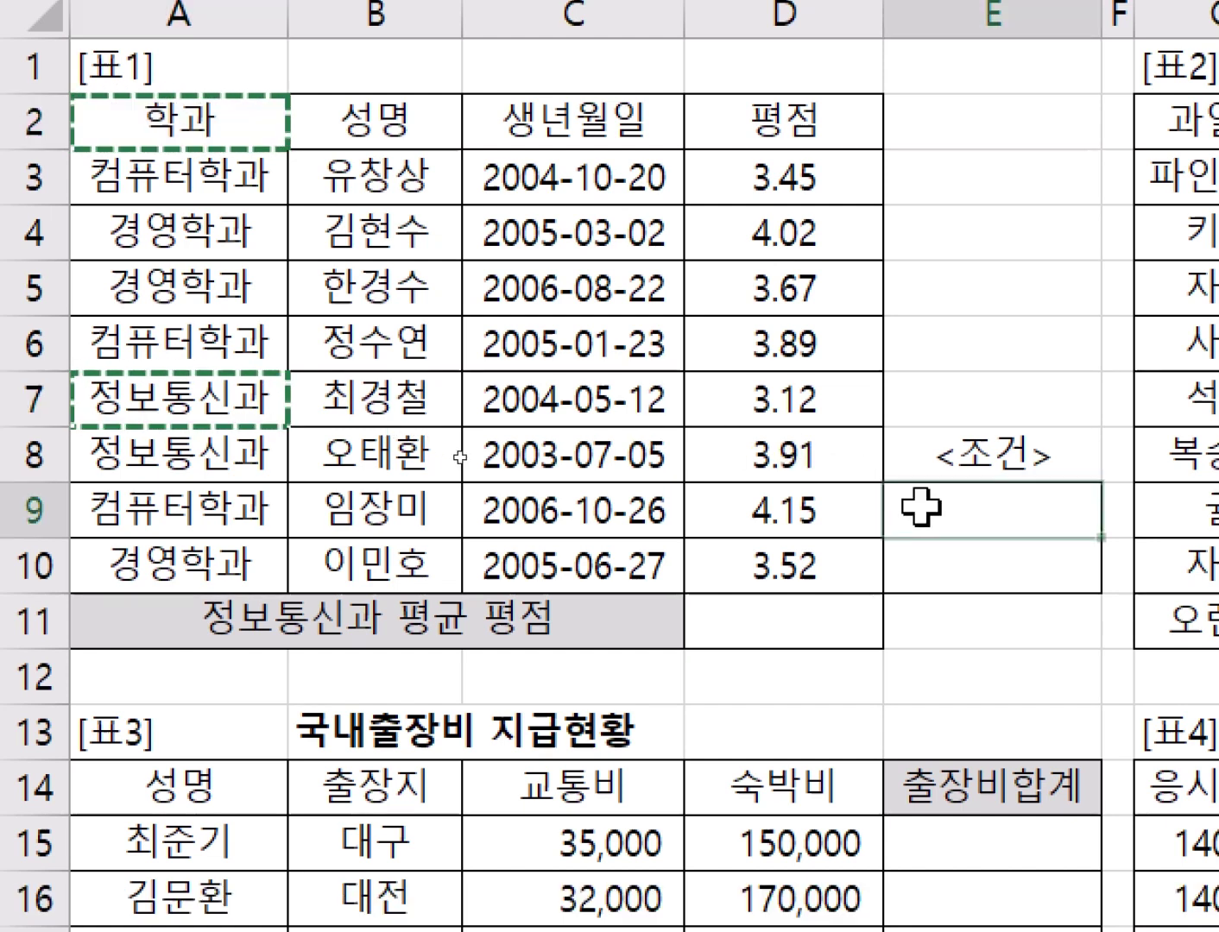
{"action": "key", "text": "ctrl+v"}
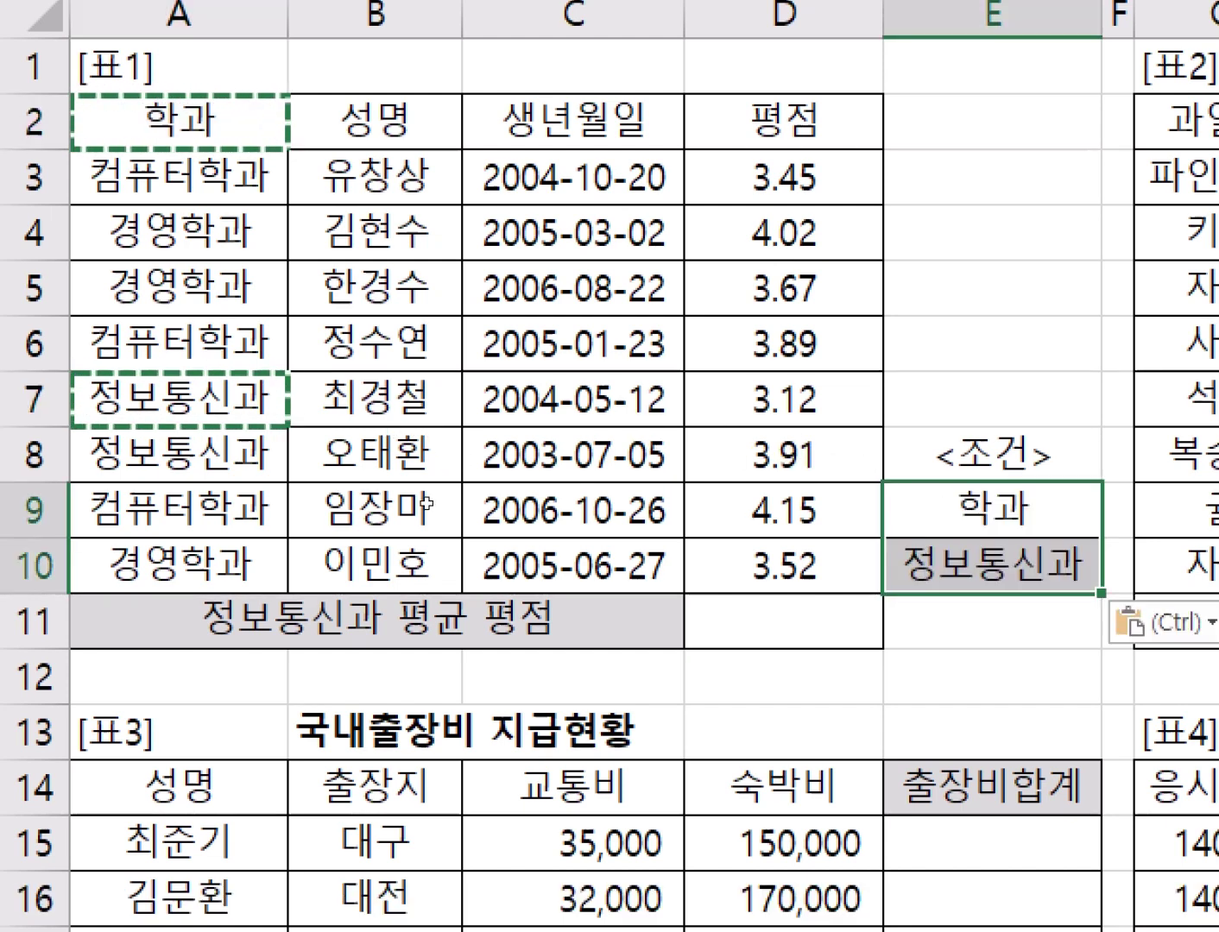
Start a DAVERAGE formula in D11 for the 정보통신과 average 평점 and bring up its function arguments
{"action": "left_click", "coordinate": [835, 620]}
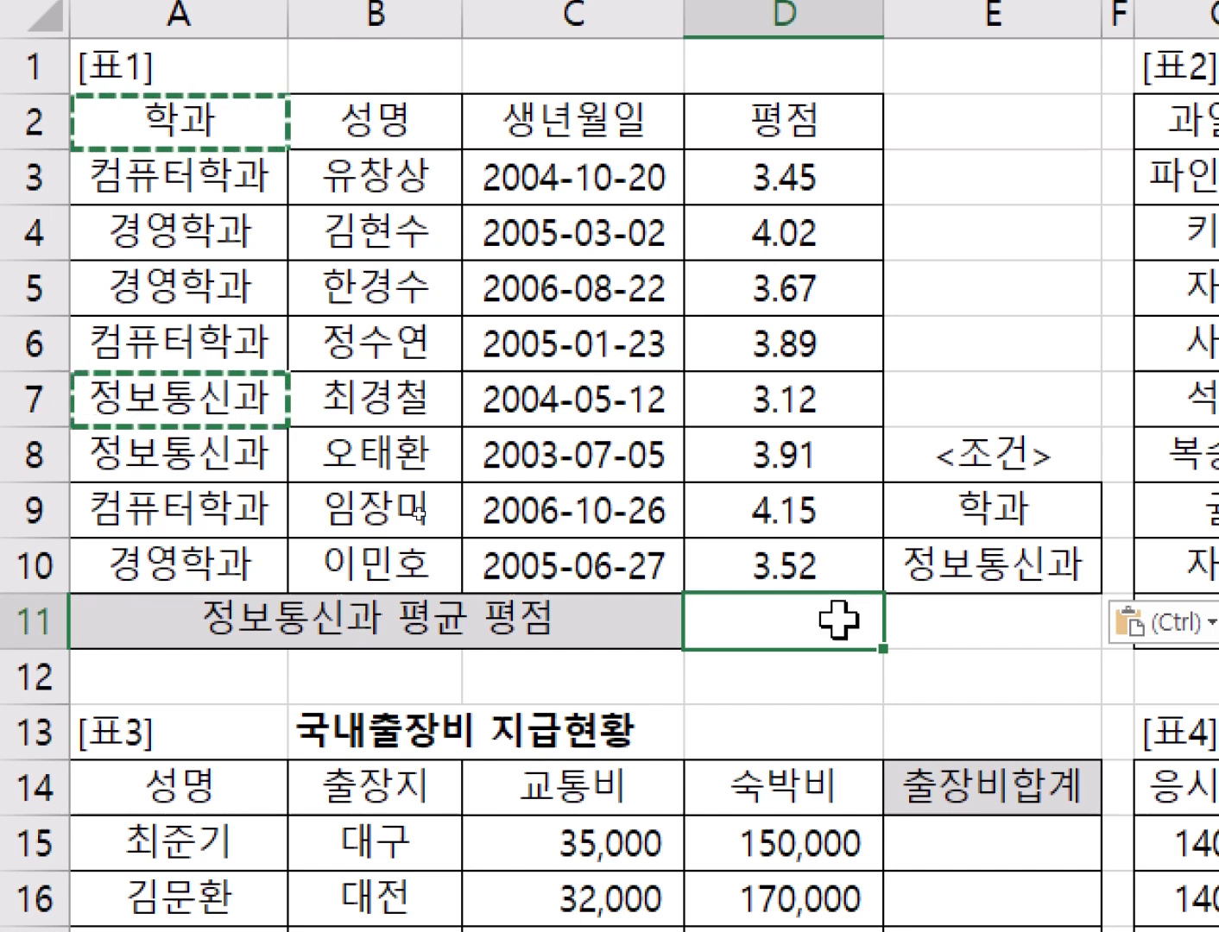
{"action": "key", "text": "Escape"}
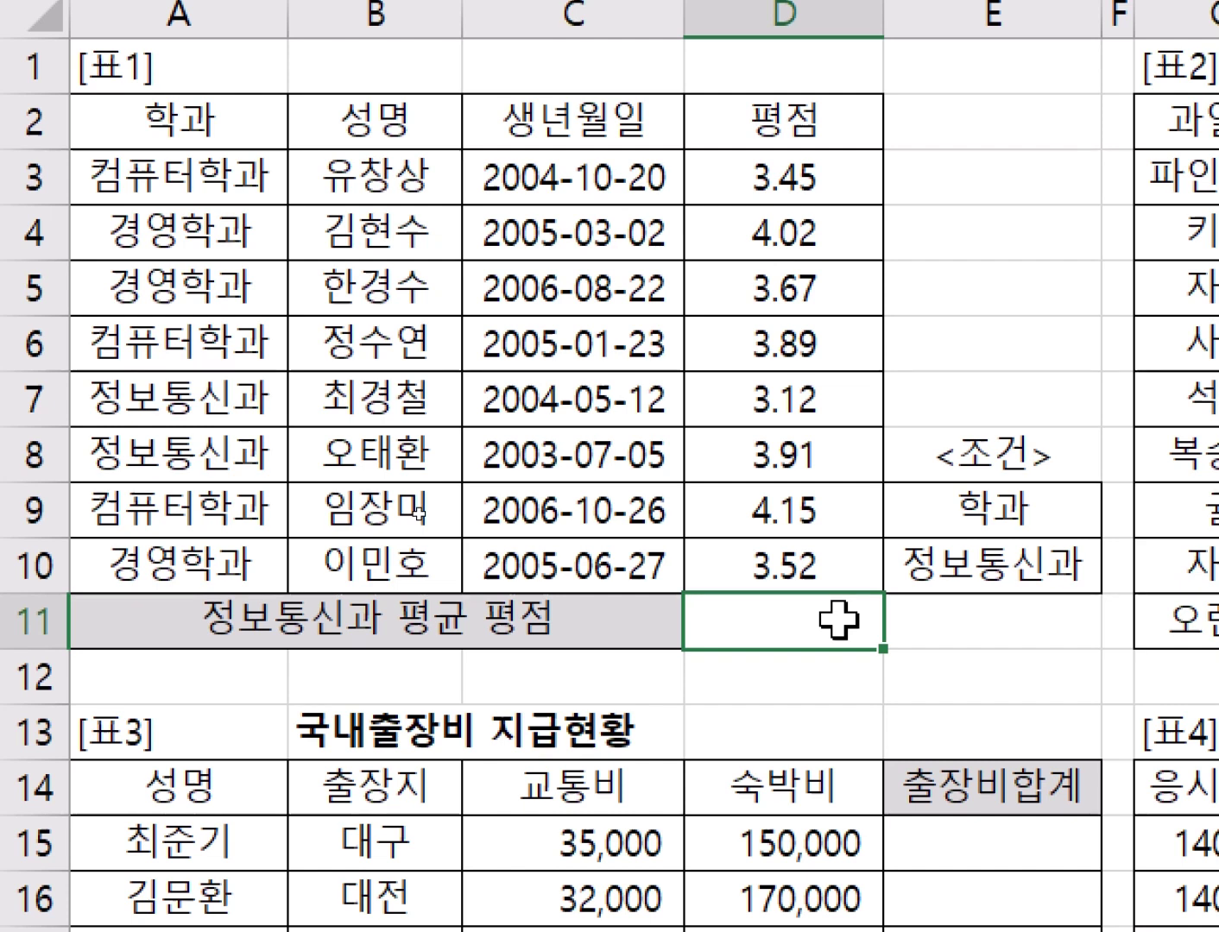
{"action": "double_click", "coordinate": [838, 619]}
{"action": "type", "text": "=ㅇ"}
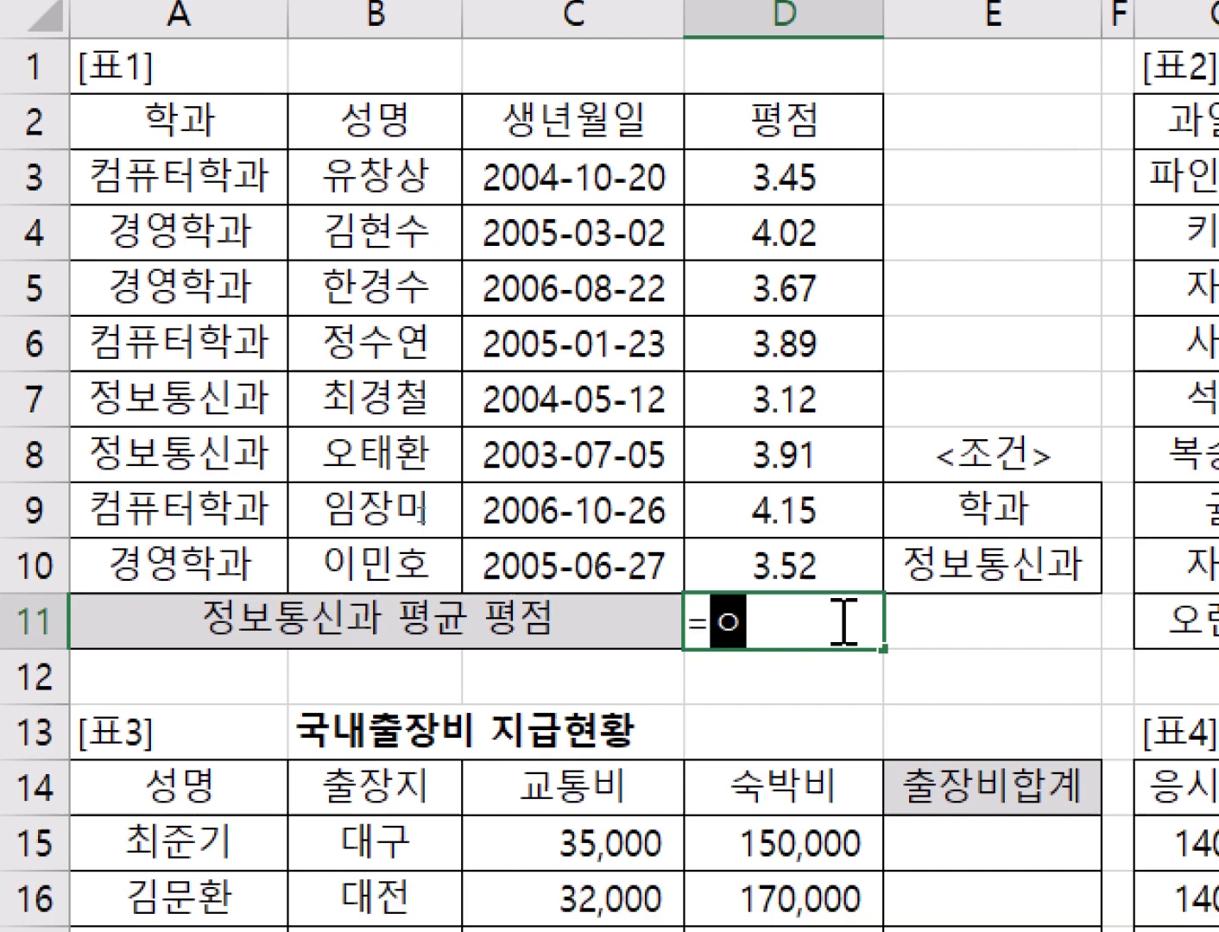
{"action": "type", "text": "ㅁ"}
{"action": "key", "text": "BackSpace"}
{"action": "key", "text": "BackSpace"}
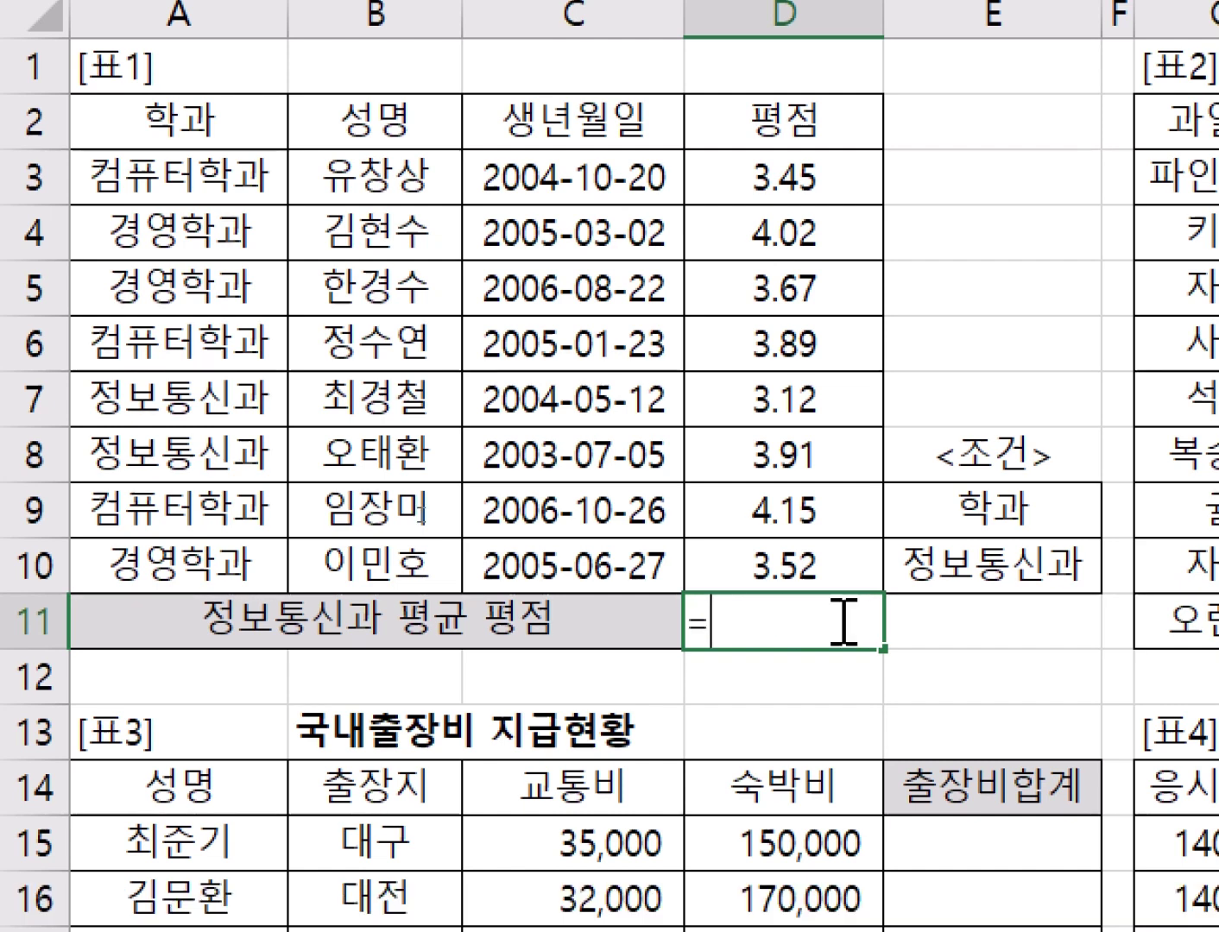
{"action": "type", "text": "DA"}
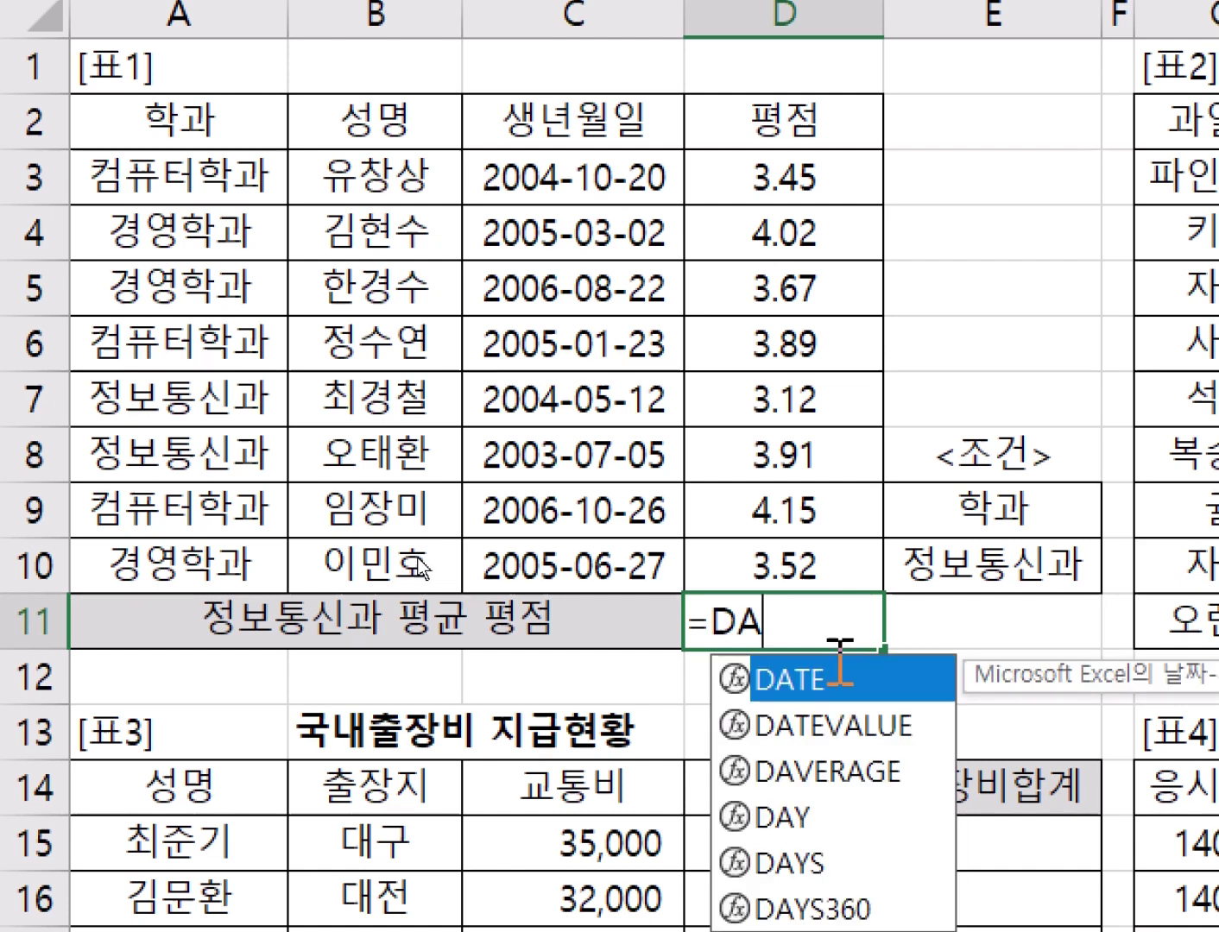
{"action": "left_click", "coordinate": [883, 781]}
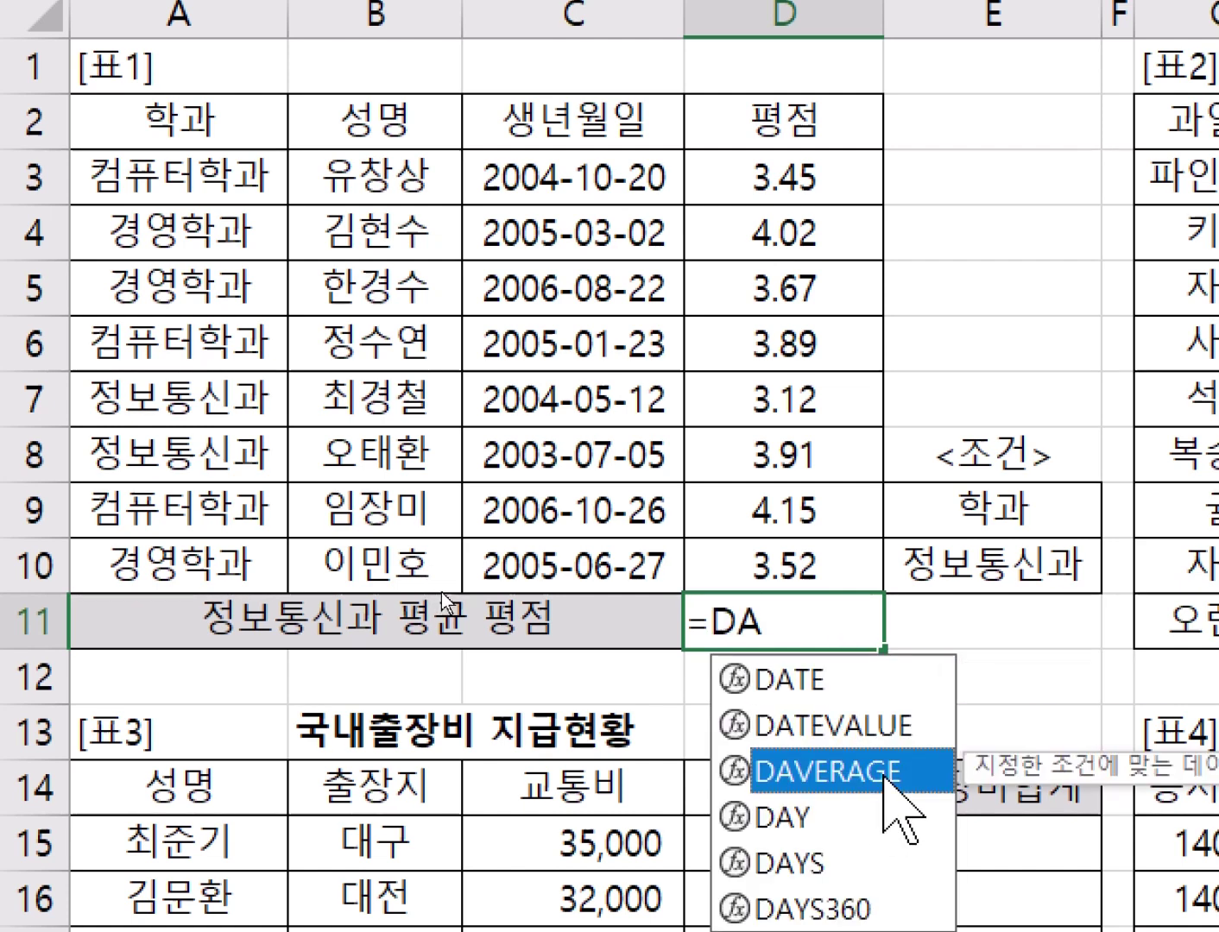
{"action": "double_click", "coordinate": [884, 775]}
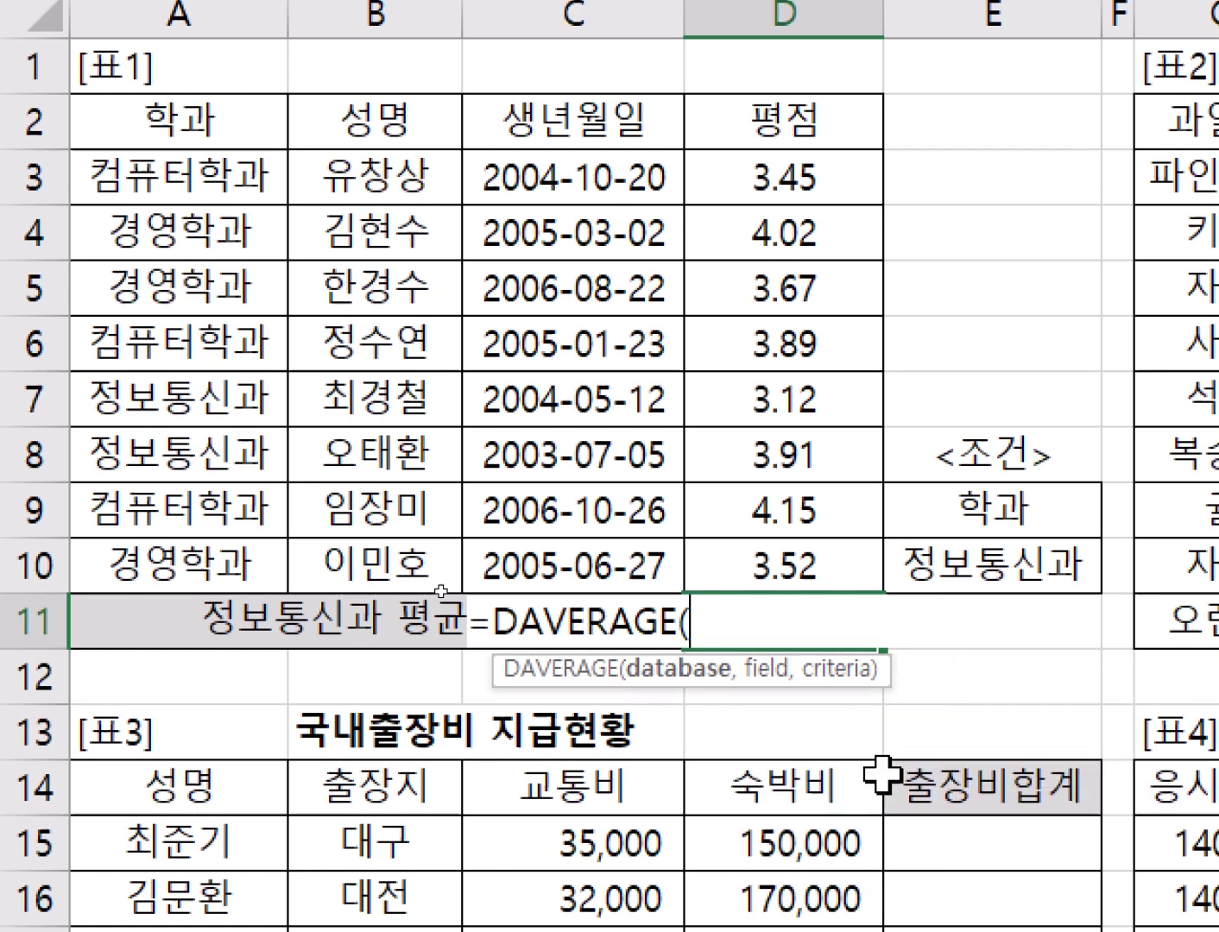
{"action": "key", "text": "ctrl+a"}
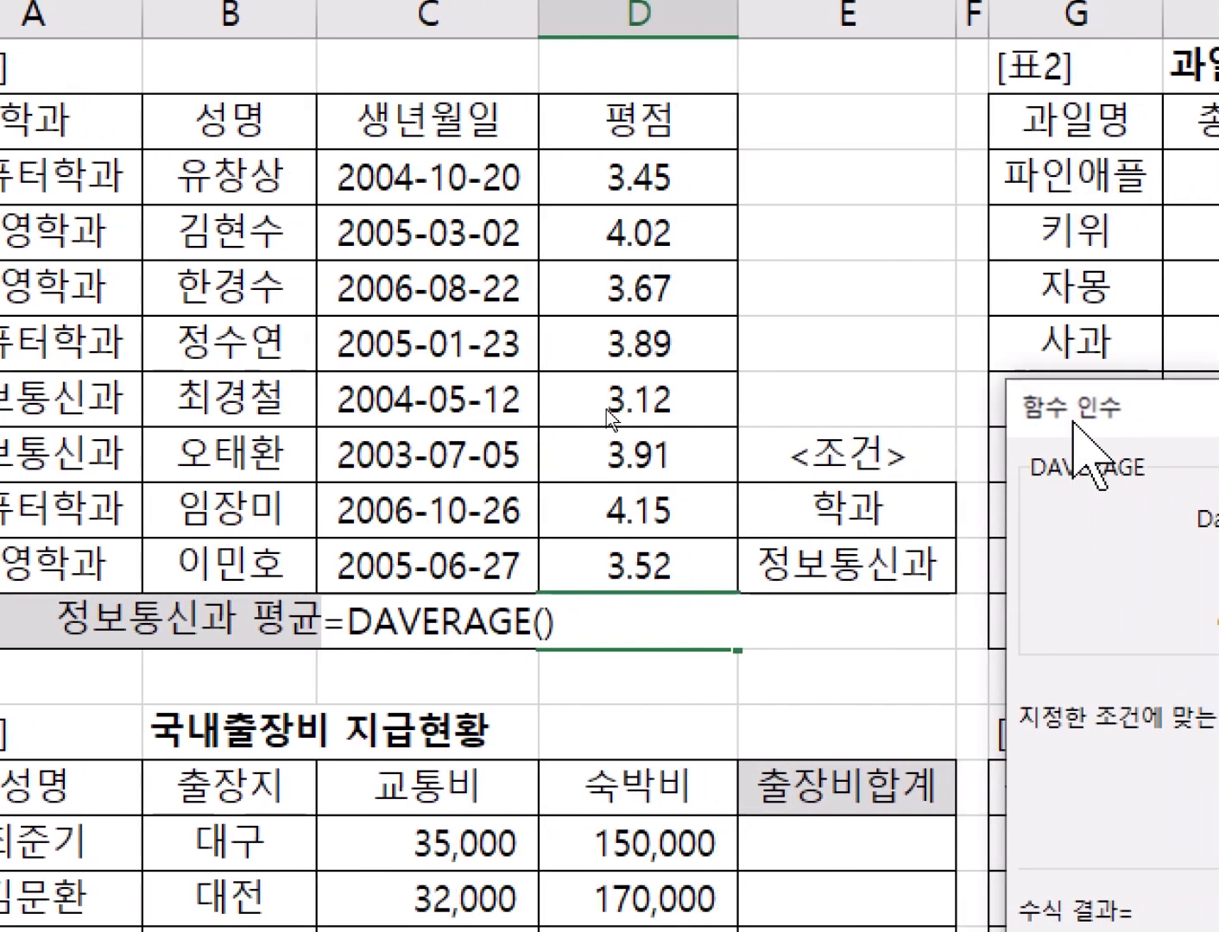
Set the DAVERAGE arguments to database A2:D10, field D2 and criteria E9:E10, and confirm the formula
{"action": "left_click_drag", "start_coordinate": [1200, 405], "coordinate": [846, 399]}
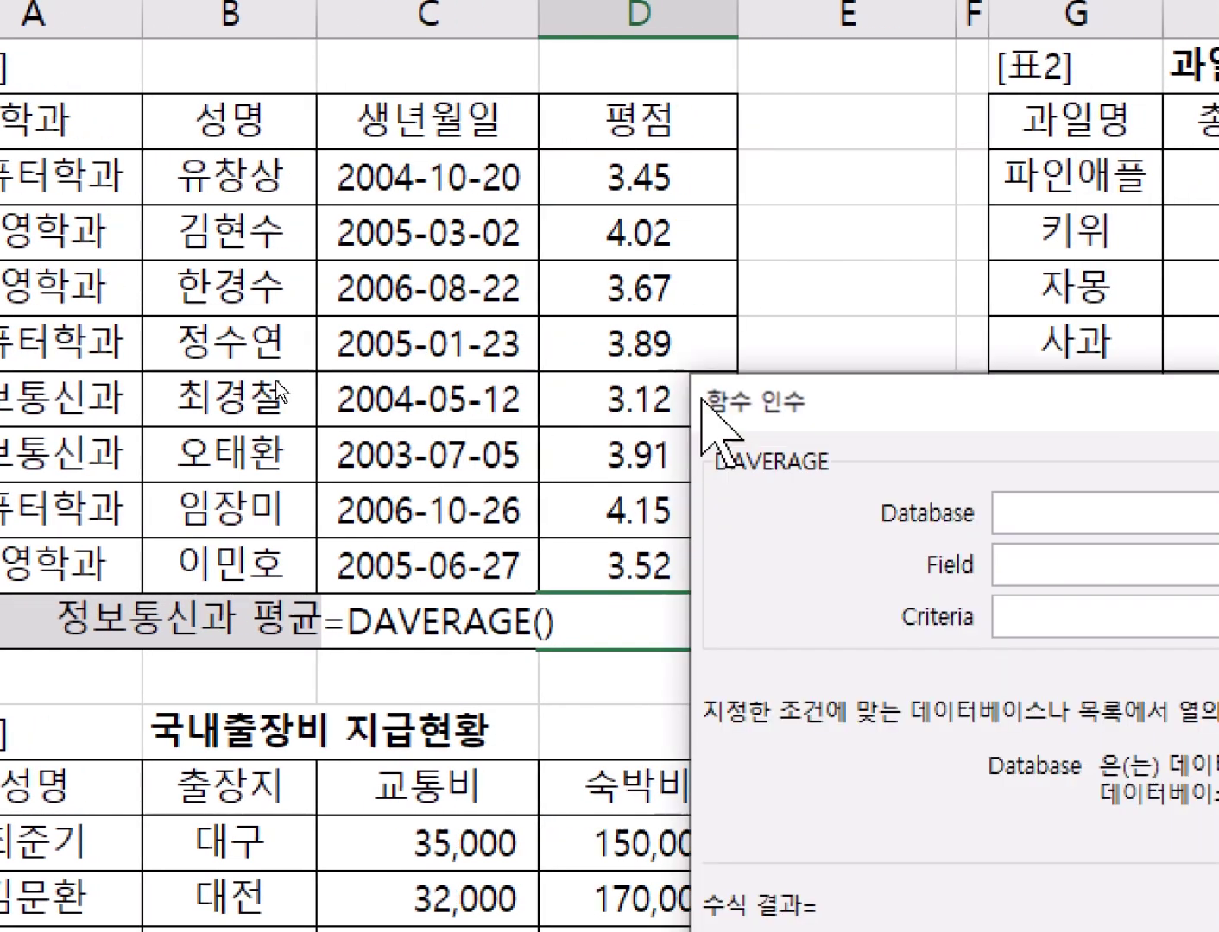
{"action": "left_click_drag", "start_coordinate": [702, 402], "coordinate": [6, 310]}
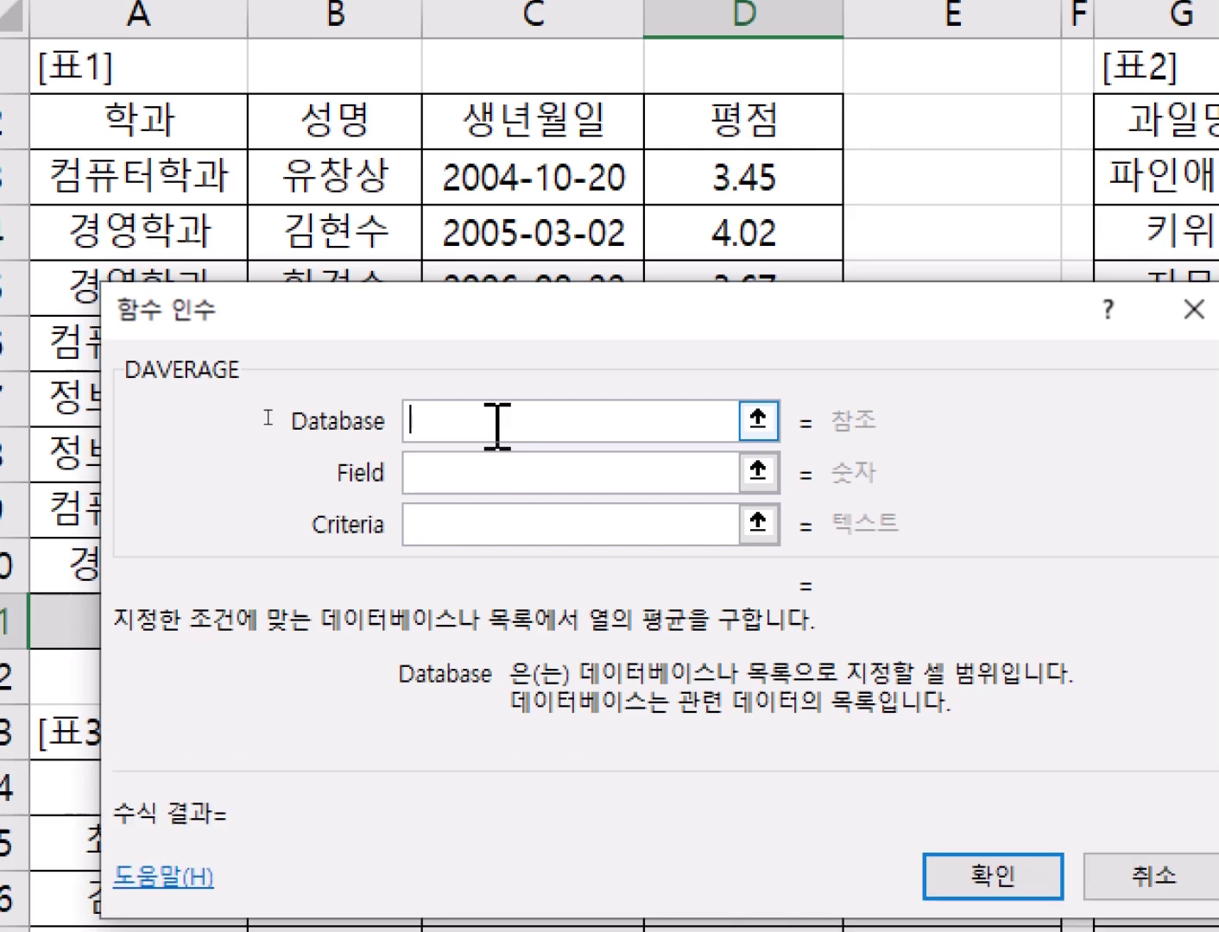
{"action": "left_click_drag", "start_coordinate": [208, 117], "coordinate": [786, 561]}
{"action": "left_click", "coordinate": [521, 474]}
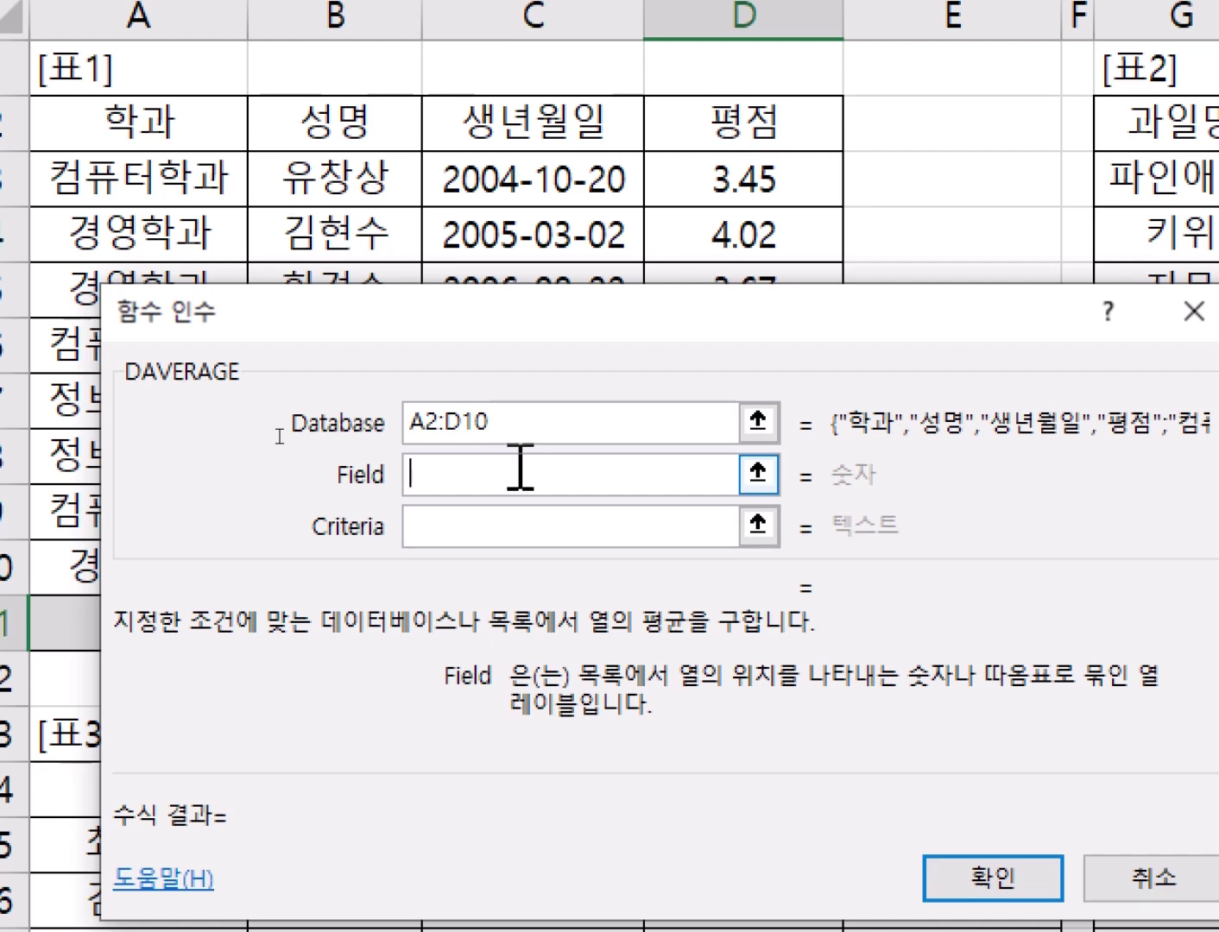
{"action": "left_click", "coordinate": [718, 135]}
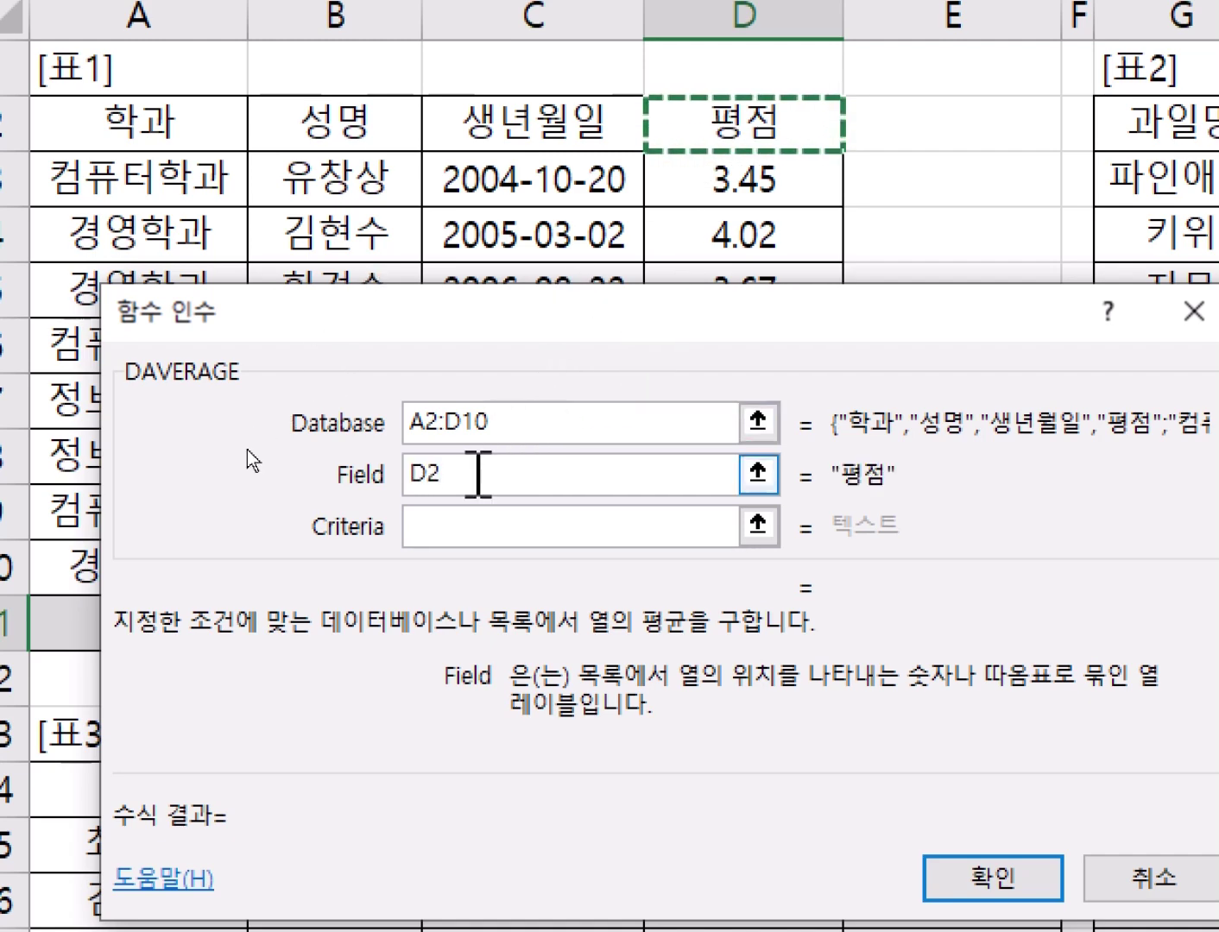
{"action": "left_click", "coordinate": [441, 529]}
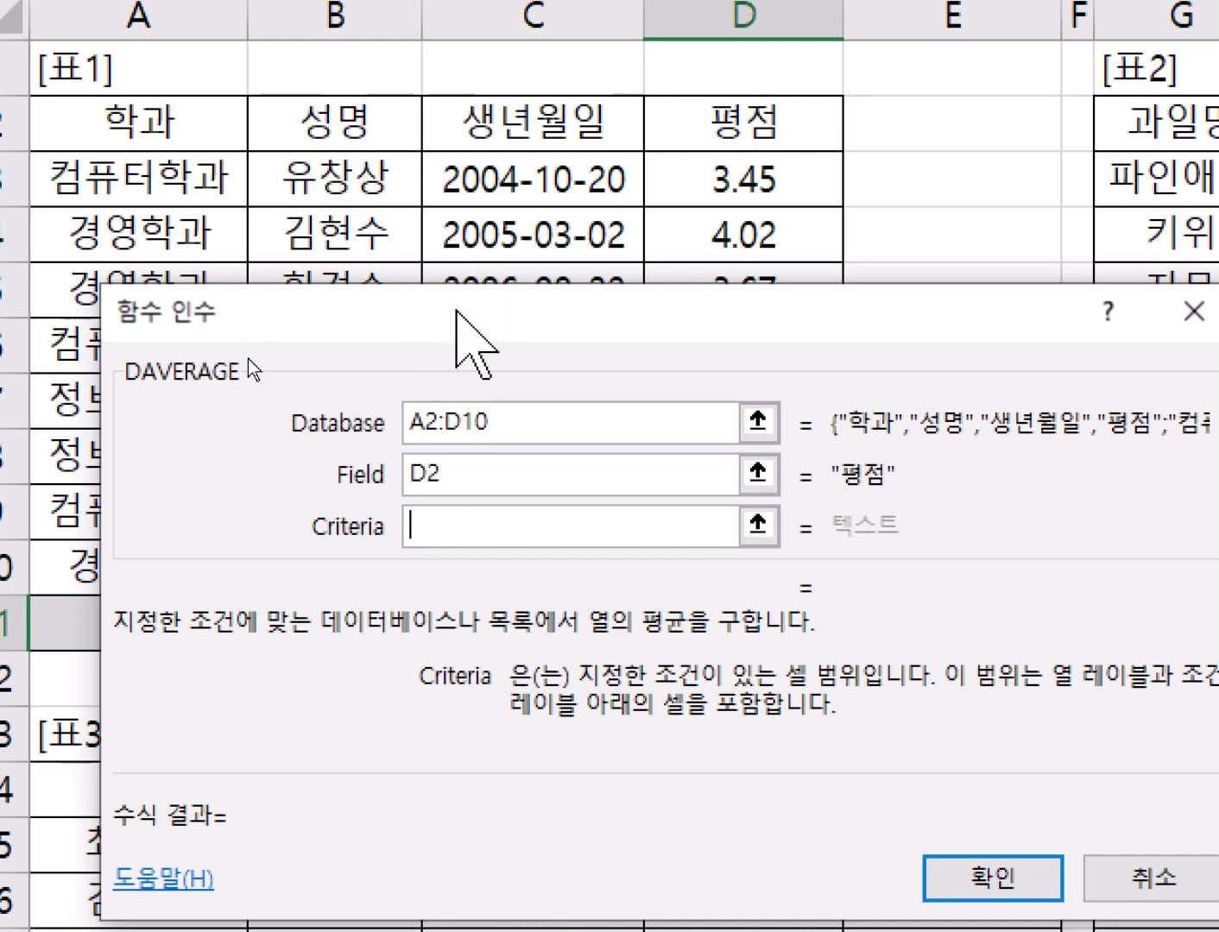
{"action": "left_click_drag", "start_coordinate": [456, 311], "coordinate": [863, 704]}
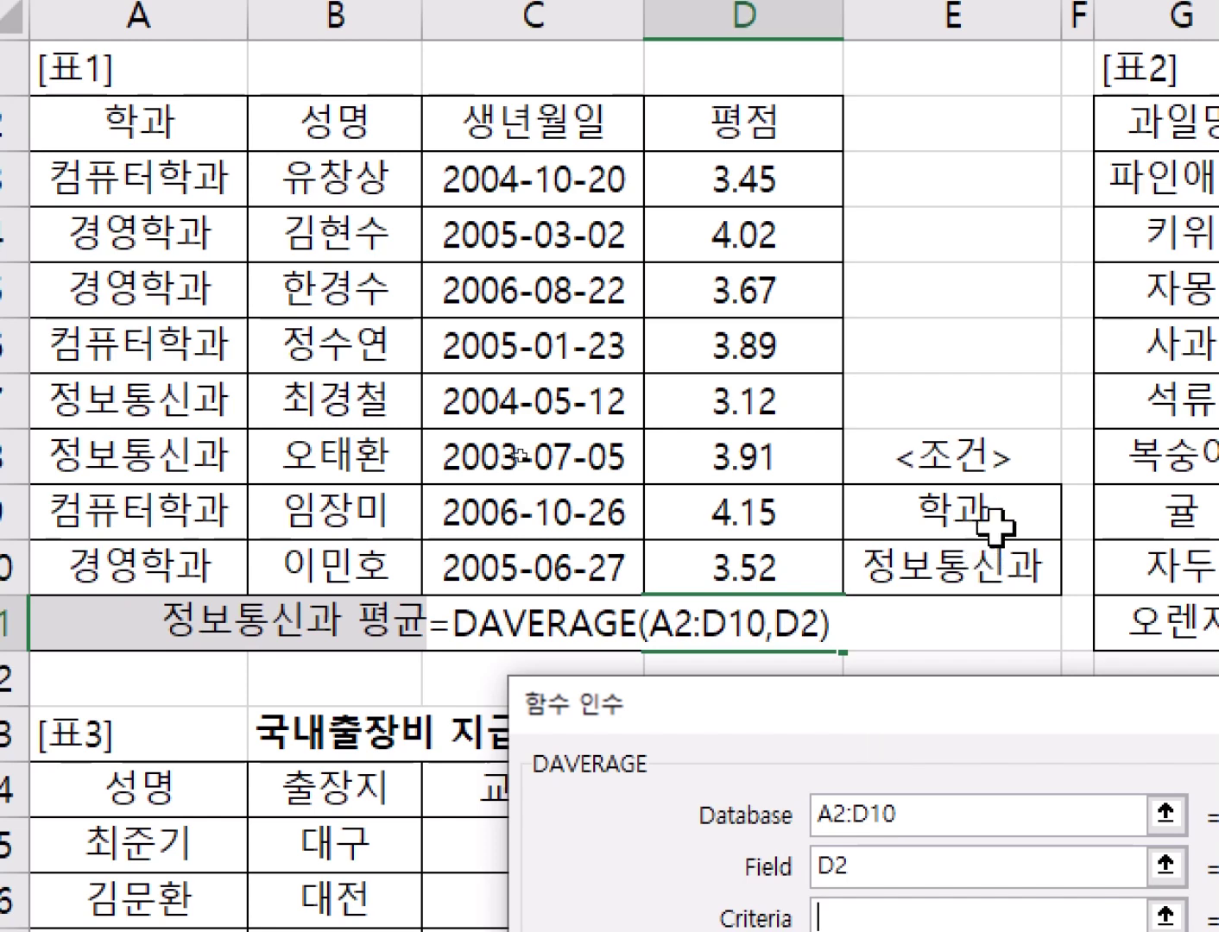
{"action": "left_click_drag", "start_coordinate": [997, 522], "coordinate": [997, 566]}
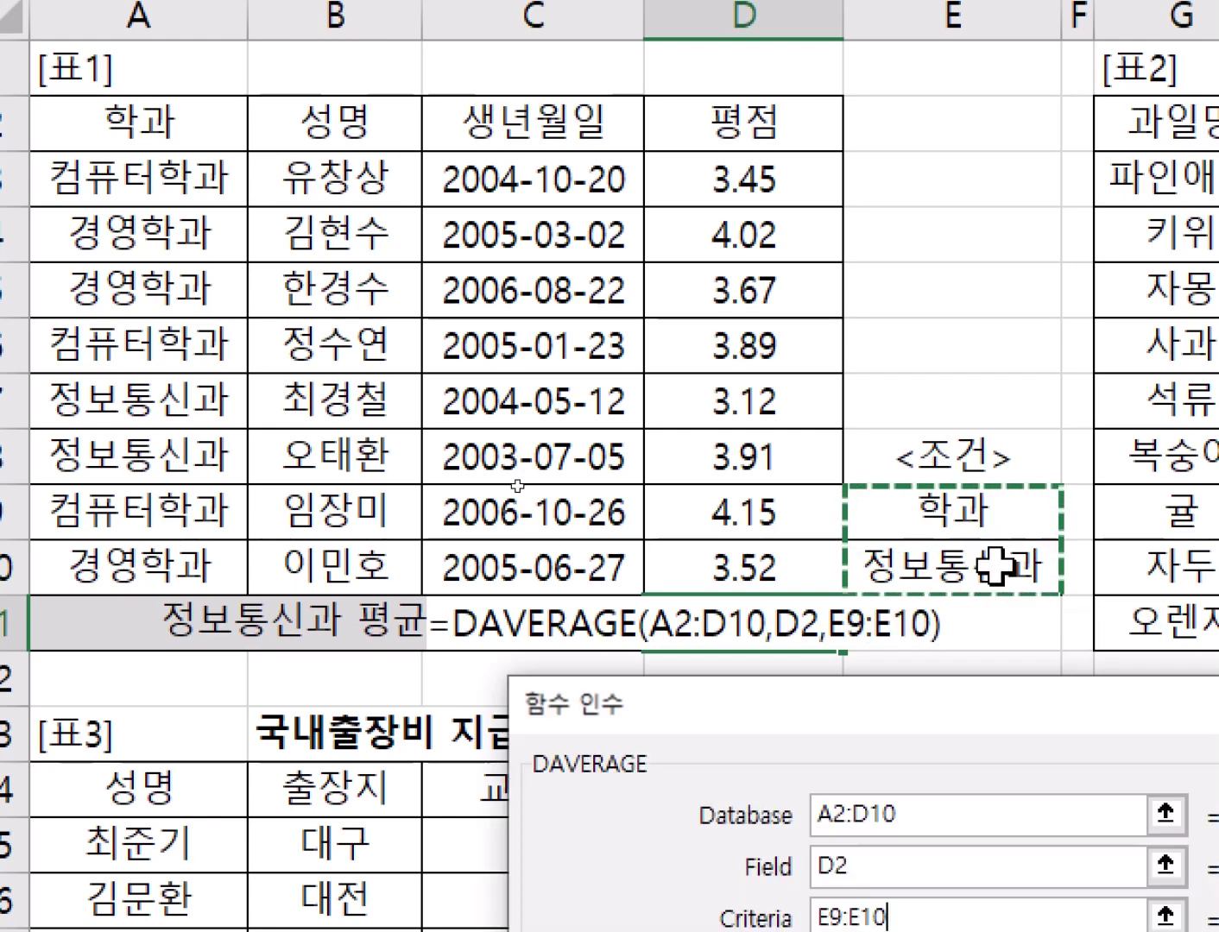
{"action": "left_click_drag", "start_coordinate": [890, 704], "coordinate": [664, 235]}
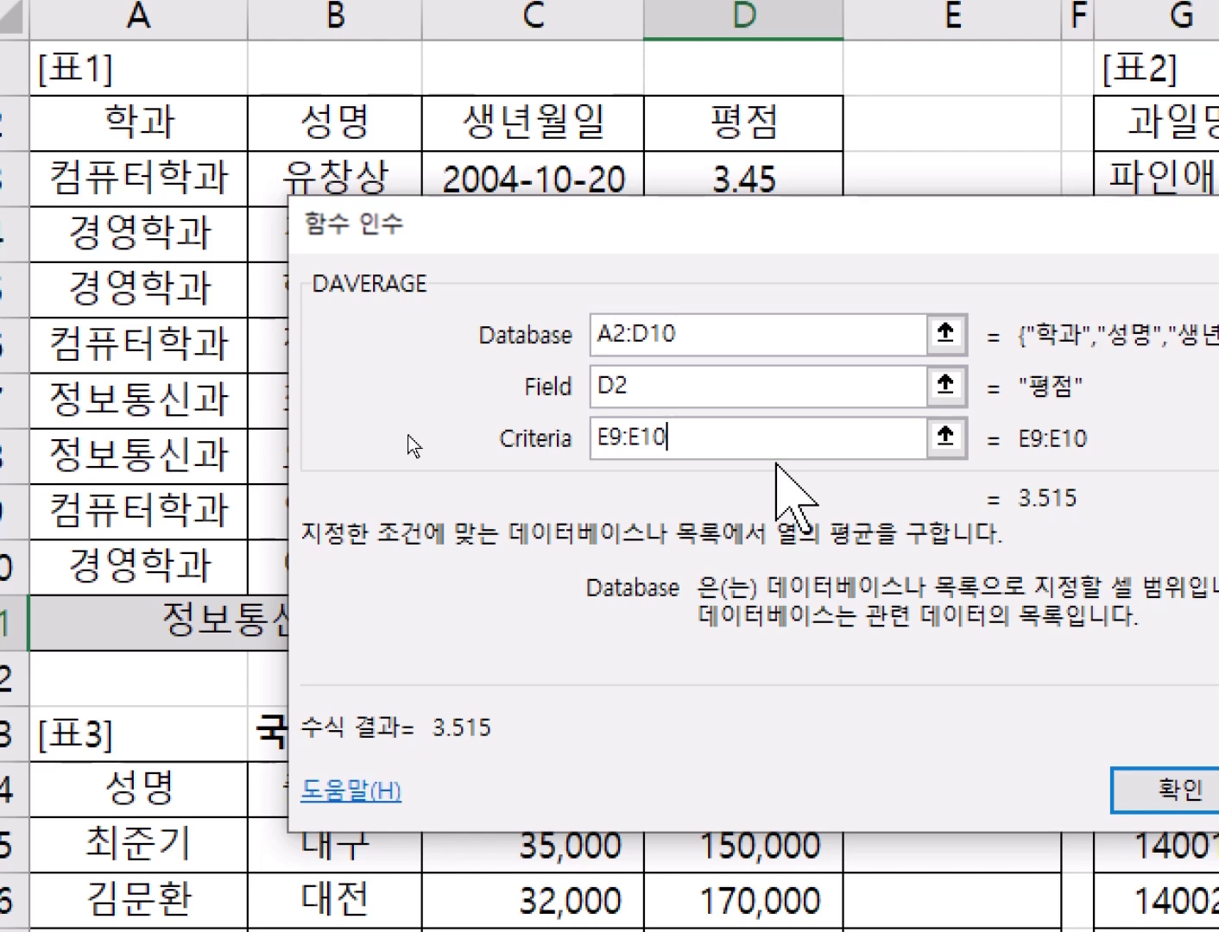
{"action": "key", "text": "Return"}
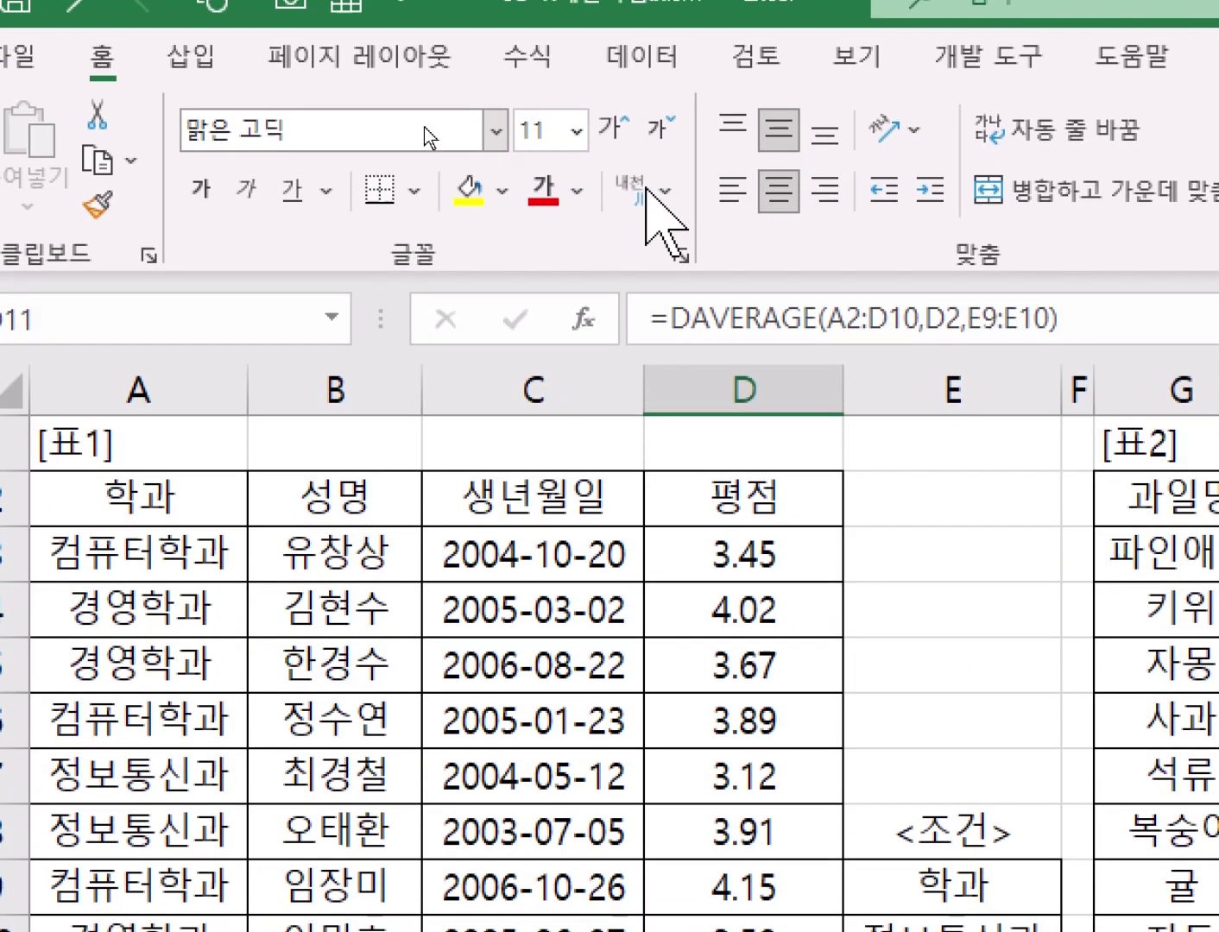
Wrap the DAVERAGE formula in D11 in a ROUND function with Num_digits set to 2
{"action": "left_click_drag", "start_coordinate": [1077, 316], "coordinate": [643, 311]}
{"action": "key", "text": "ctrl+x"}
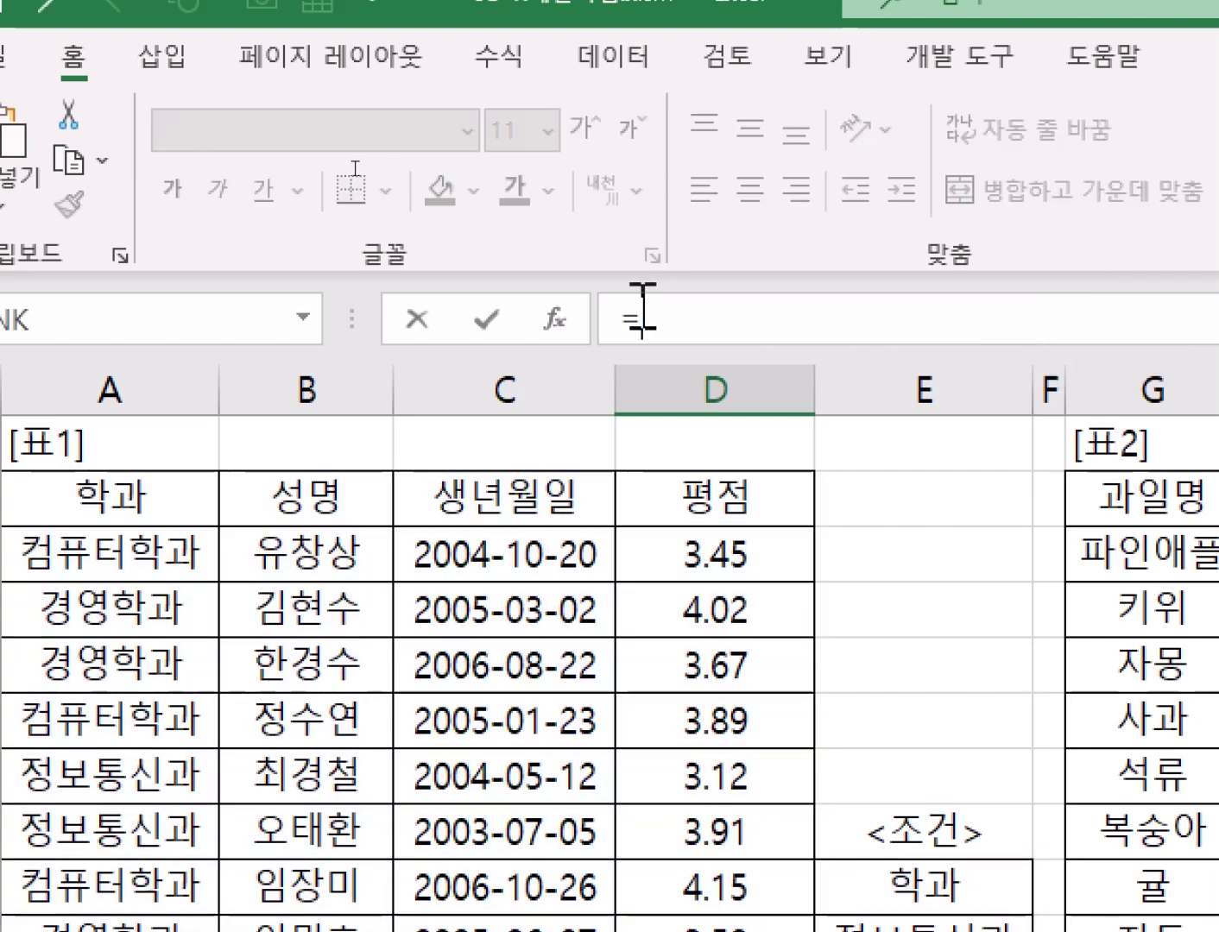
{"action": "type", "text": "ROU"}
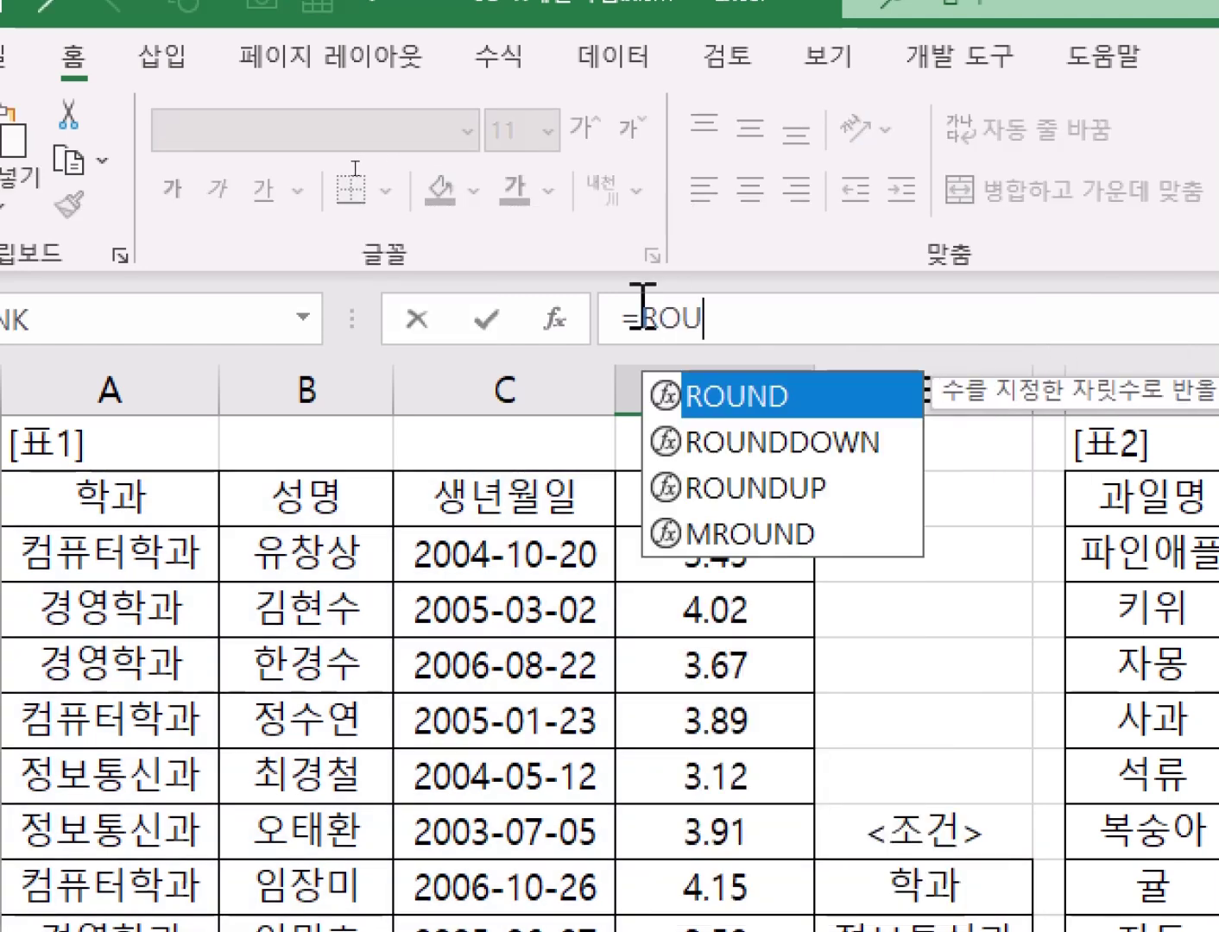
{"action": "double_click", "coordinate": [774, 398]}
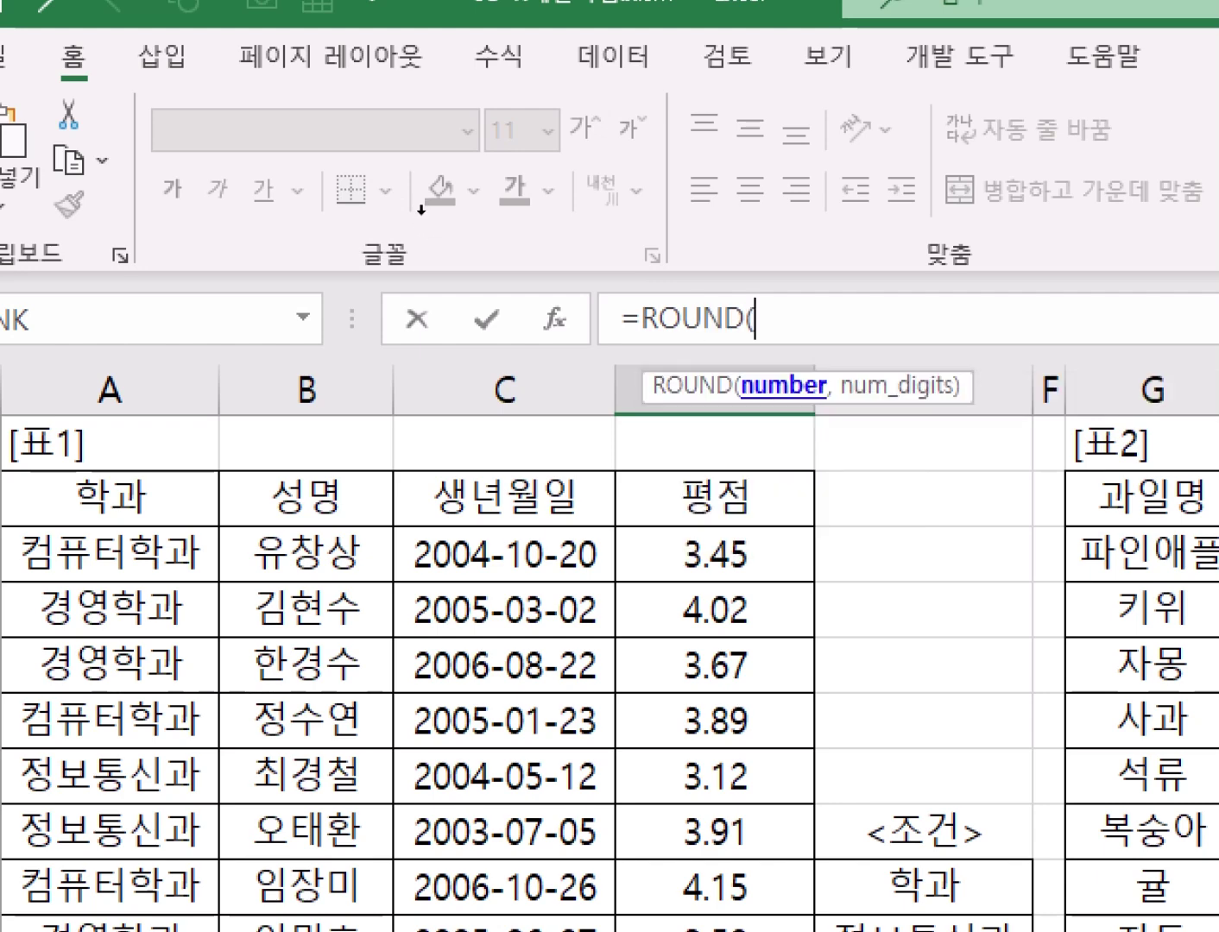
{"action": "key", "text": "ctrl+a"}
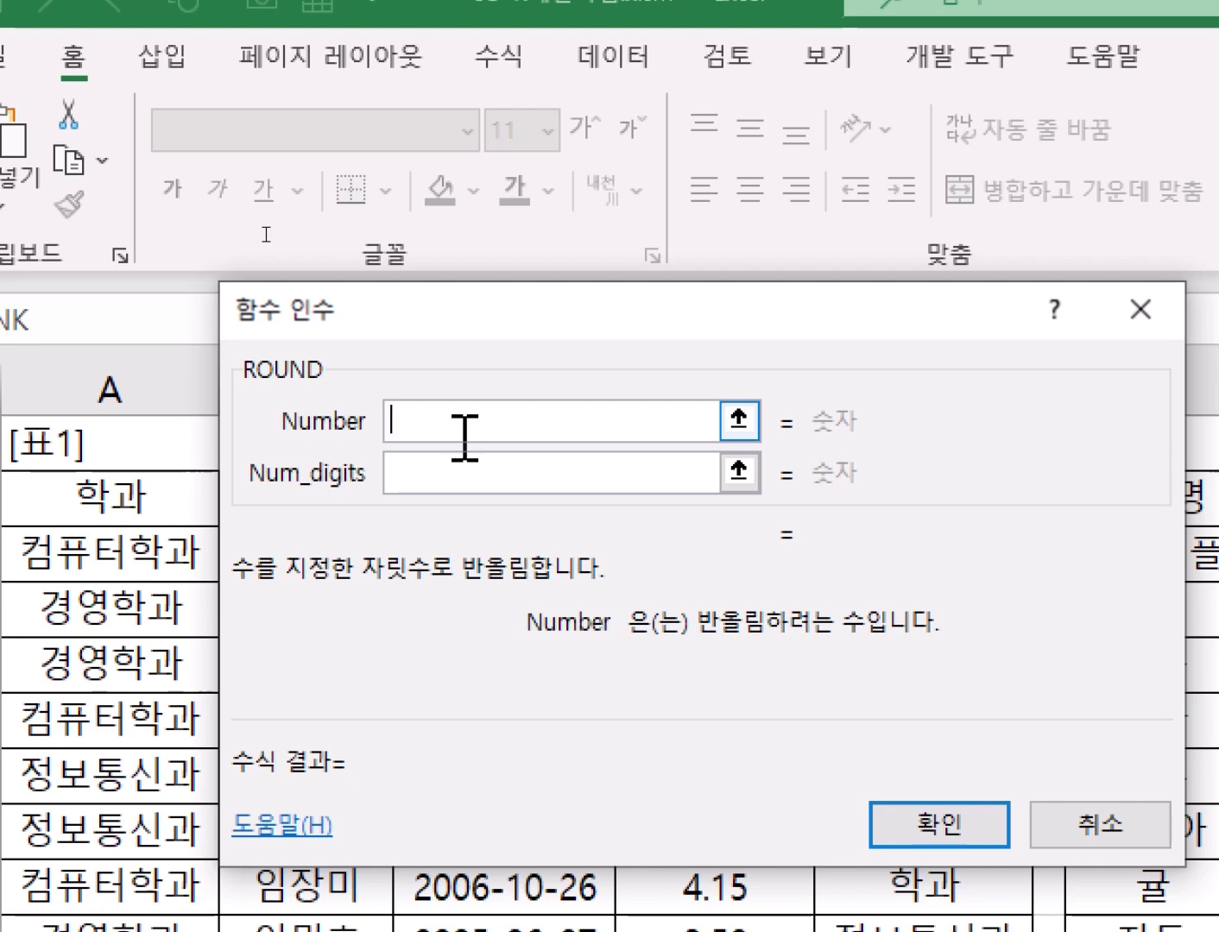
{"action": "key", "text": "ctrl+v"}
{"action": "key", "text": "Tab"}
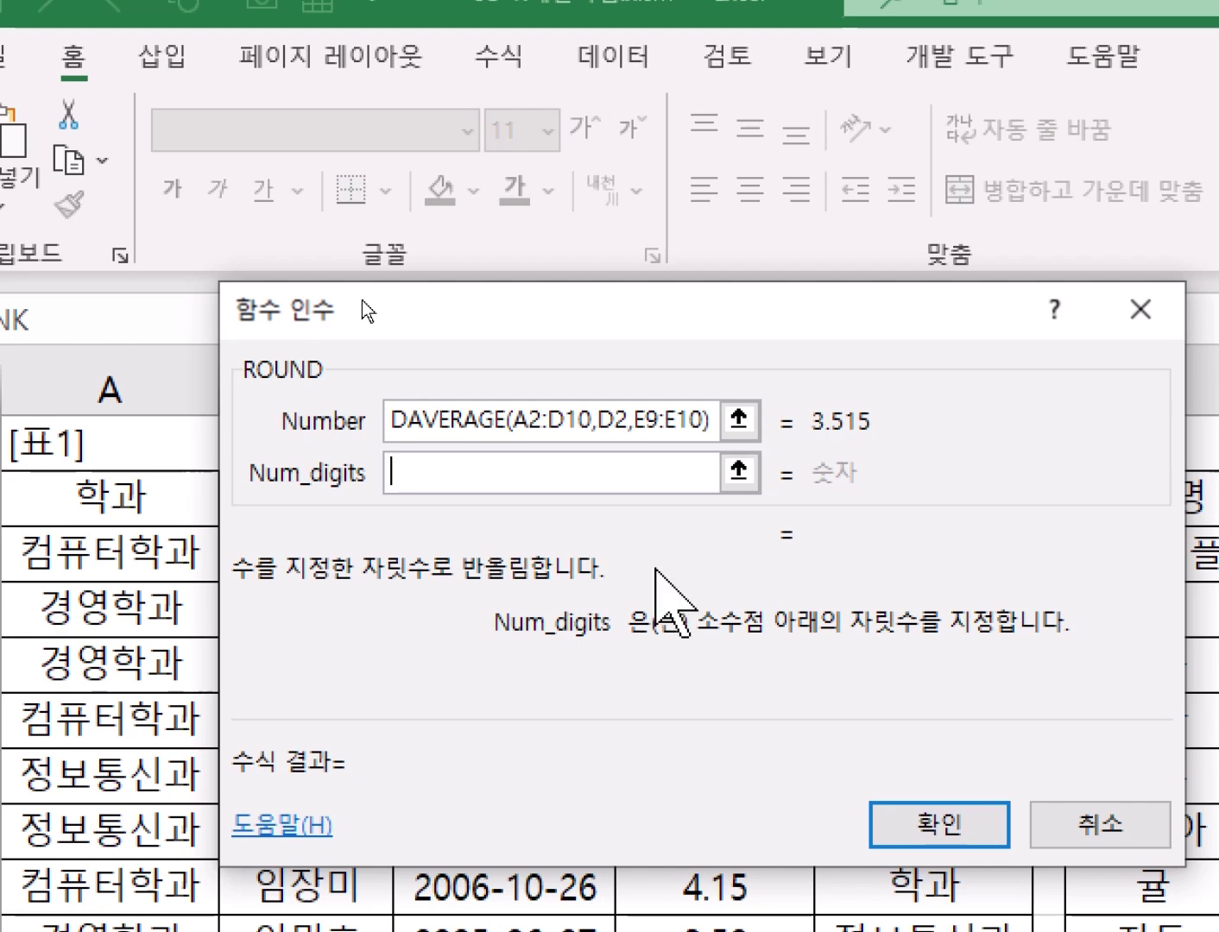
{"action": "type", "text": "2"}
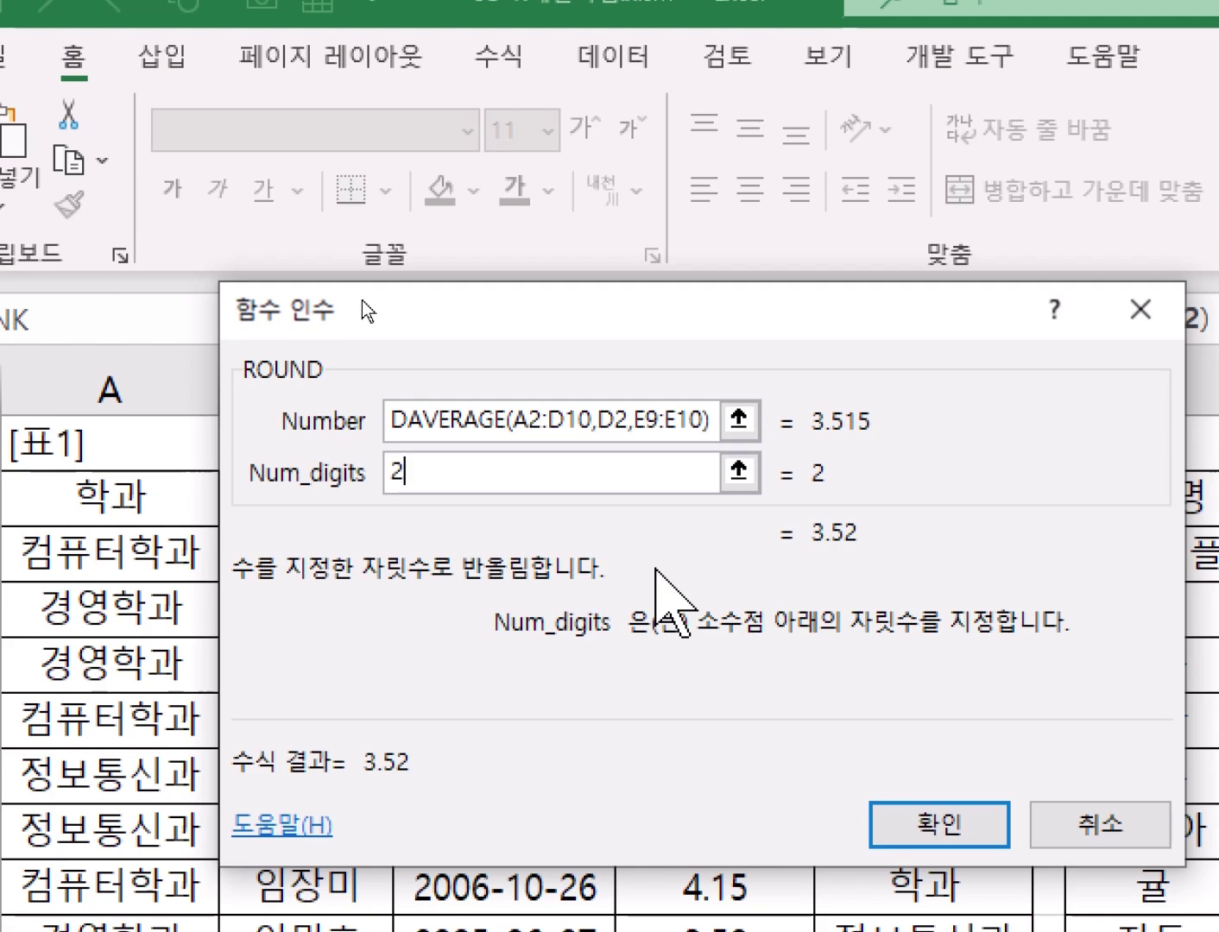
{"action": "key", "text": "Return"}
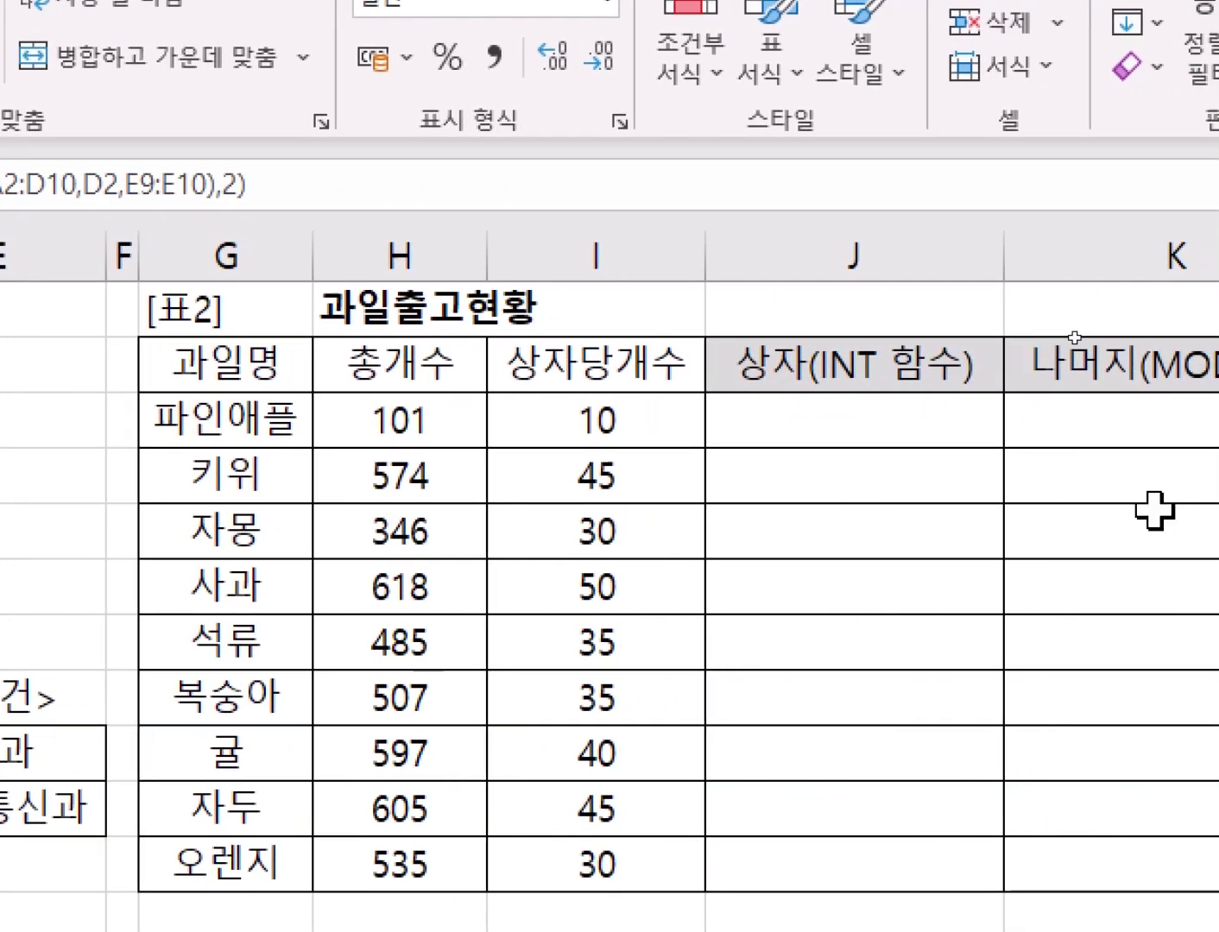
Start an INT formula in J3 of the 상자 column and bring up its function arguments
{"action": "left_click", "coordinate": [794, 413]}
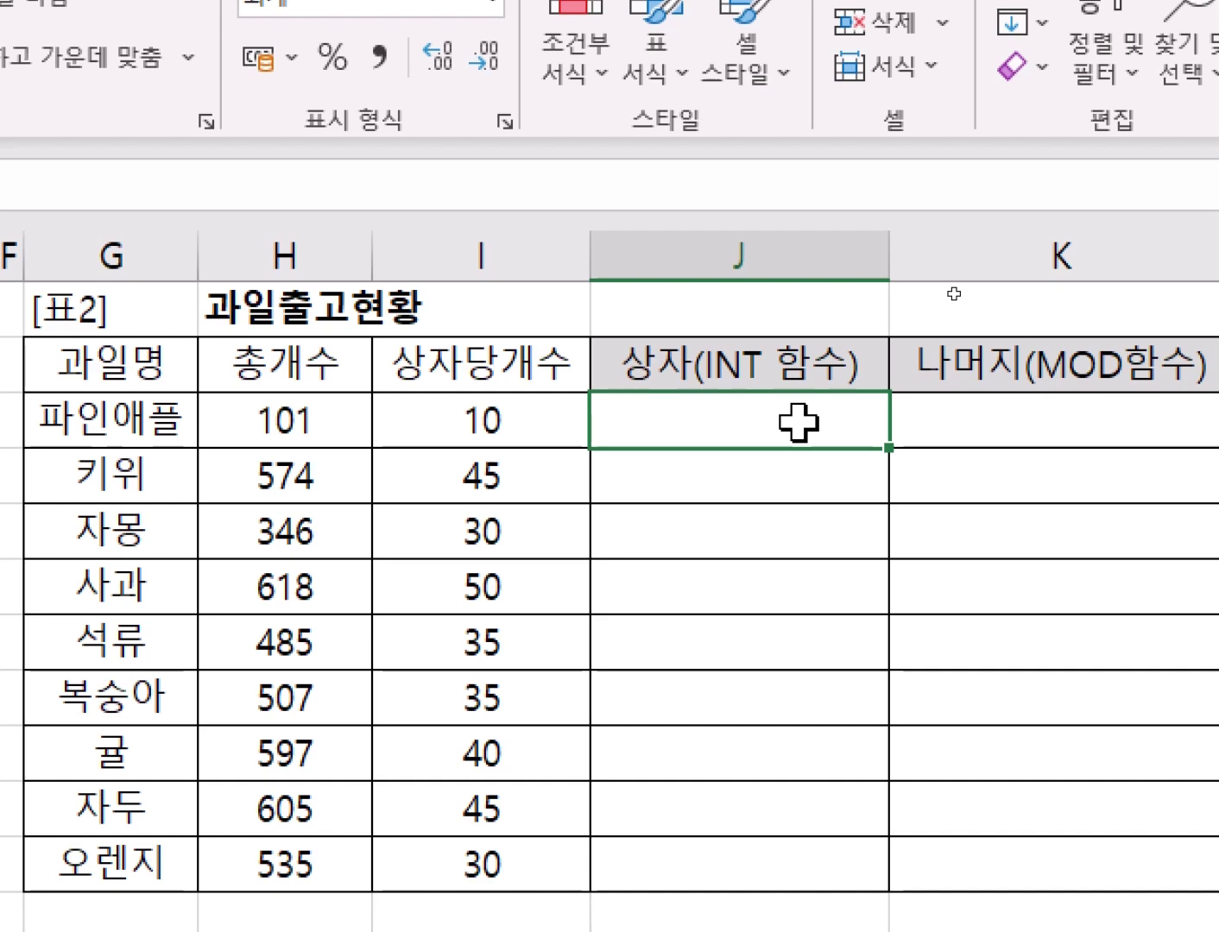
{"action": "type", "text": "=IN"}
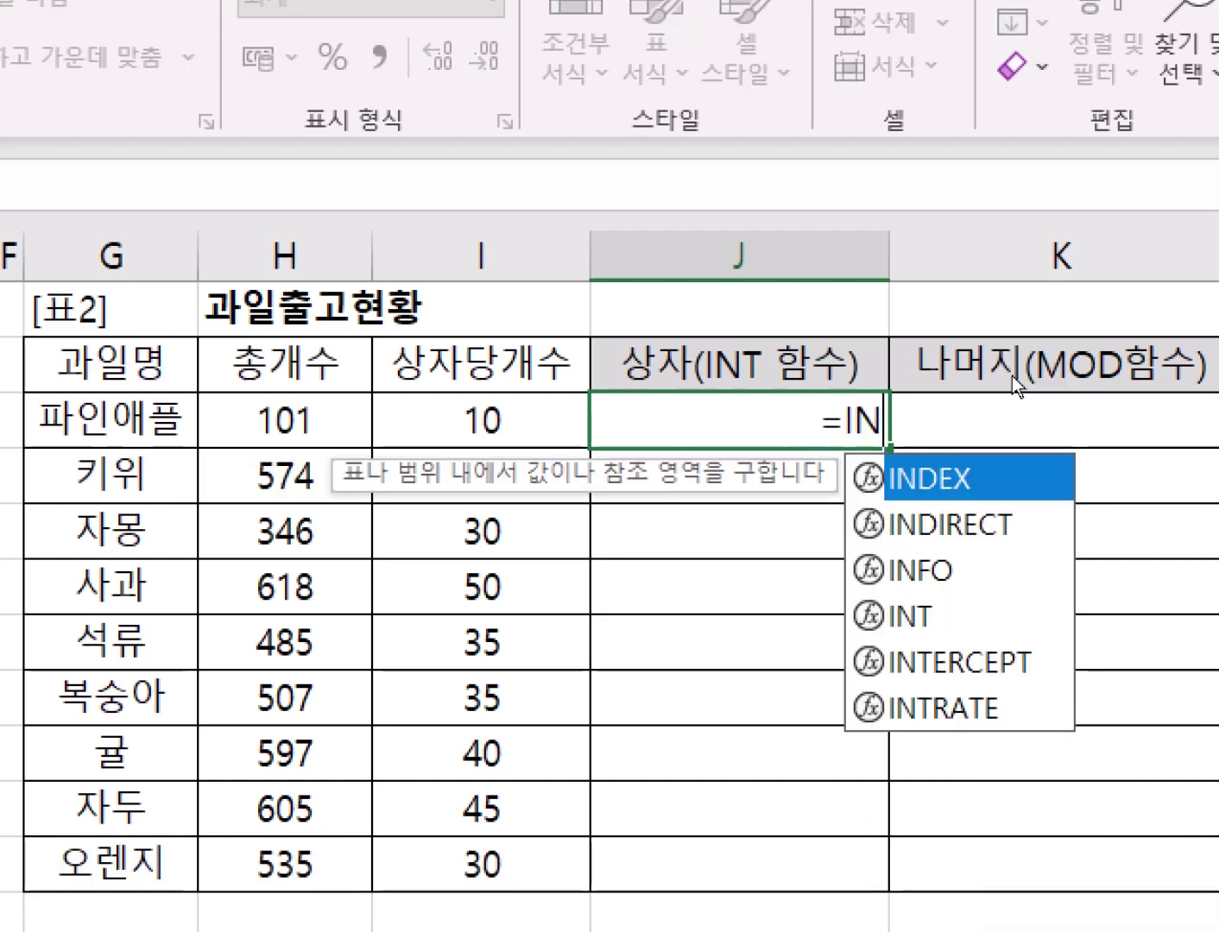
{"action": "left_click", "coordinate": [929, 618]}
{"action": "double_click", "coordinate": [928, 618]}
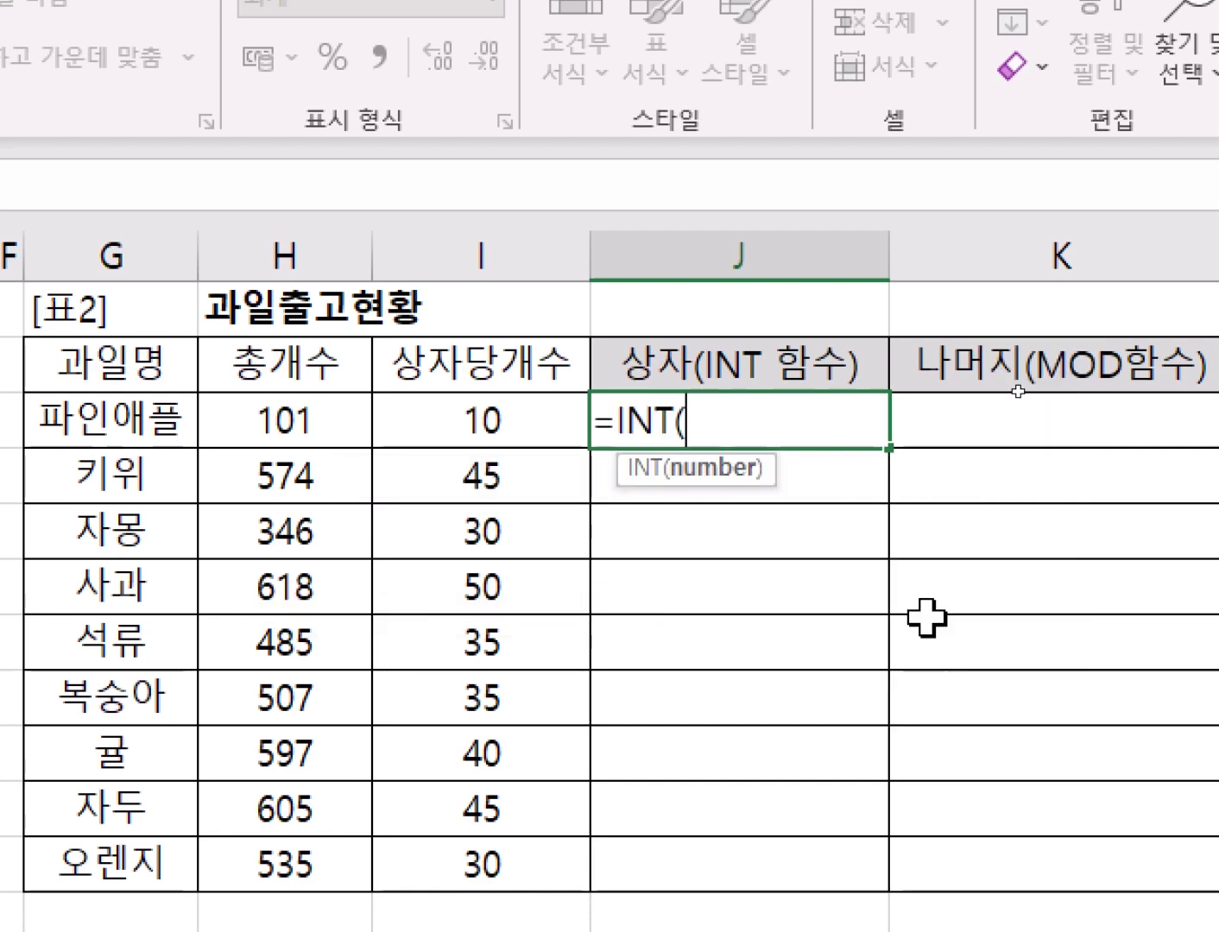
{"action": "key", "text": "ctrl+a"}
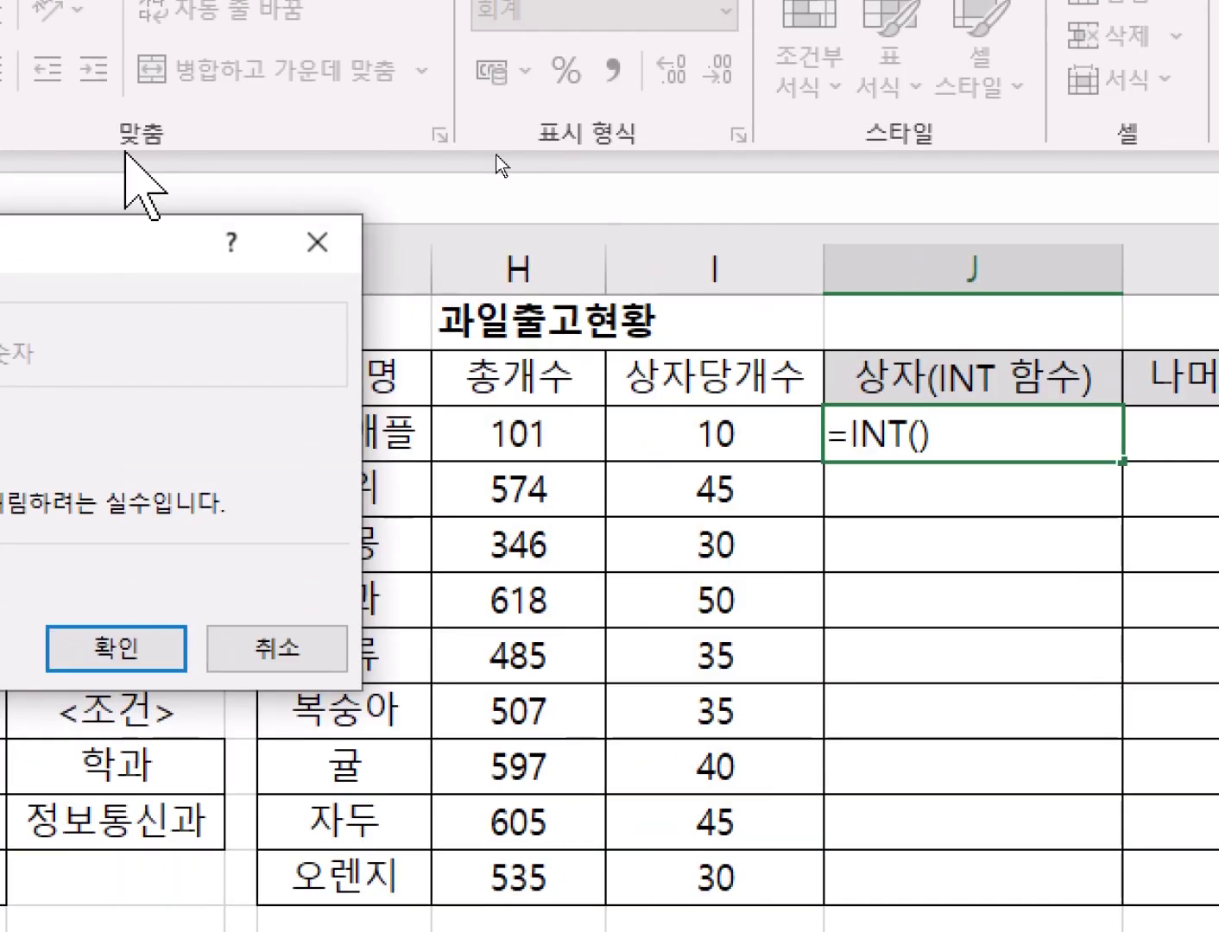
Set the INT Number argument to H3/I3, confirm the formula, and fill it down to J11
{"action": "left_click_drag", "start_coordinate": [125, 236], "coordinate": [1052, 505]}
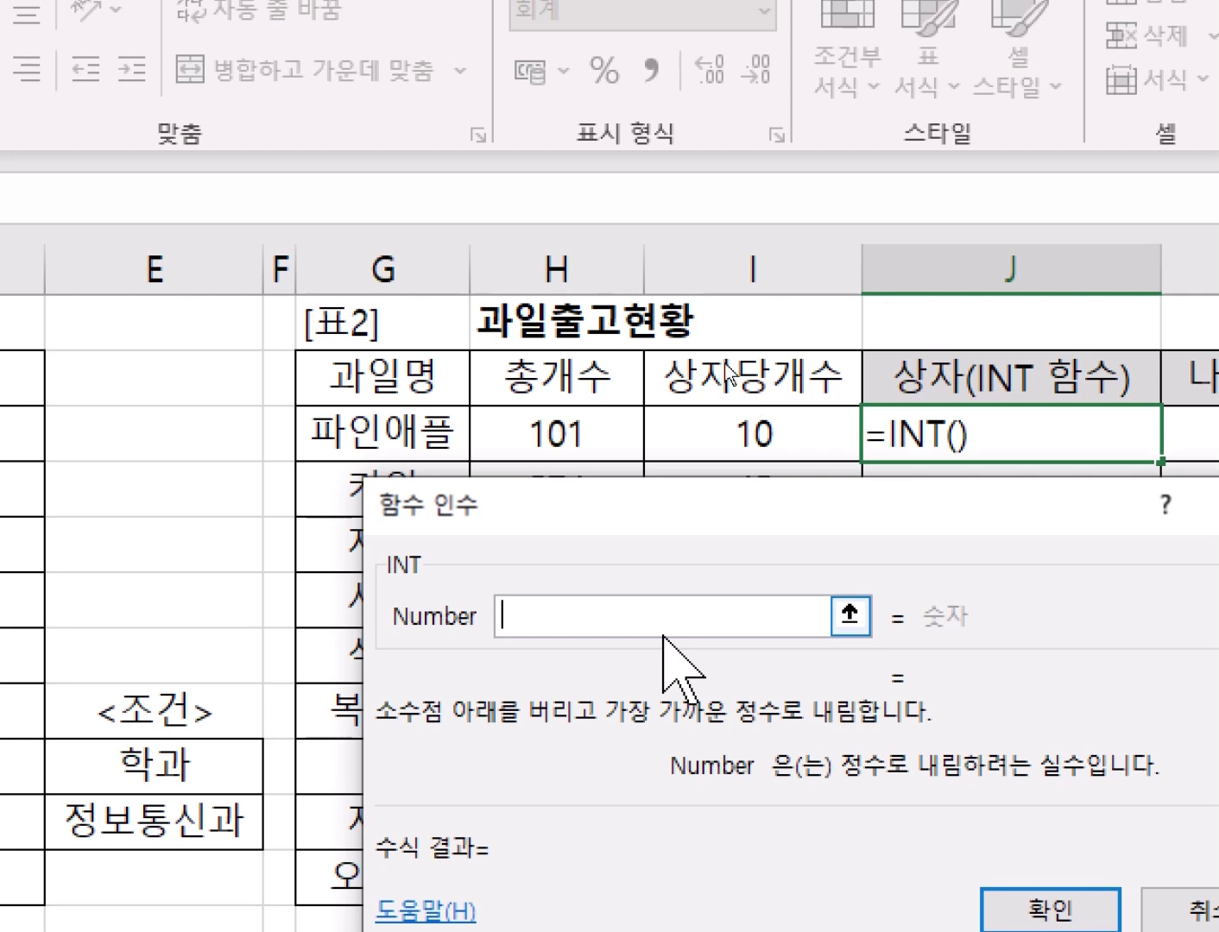
{"action": "left_click", "coordinate": [615, 438]}
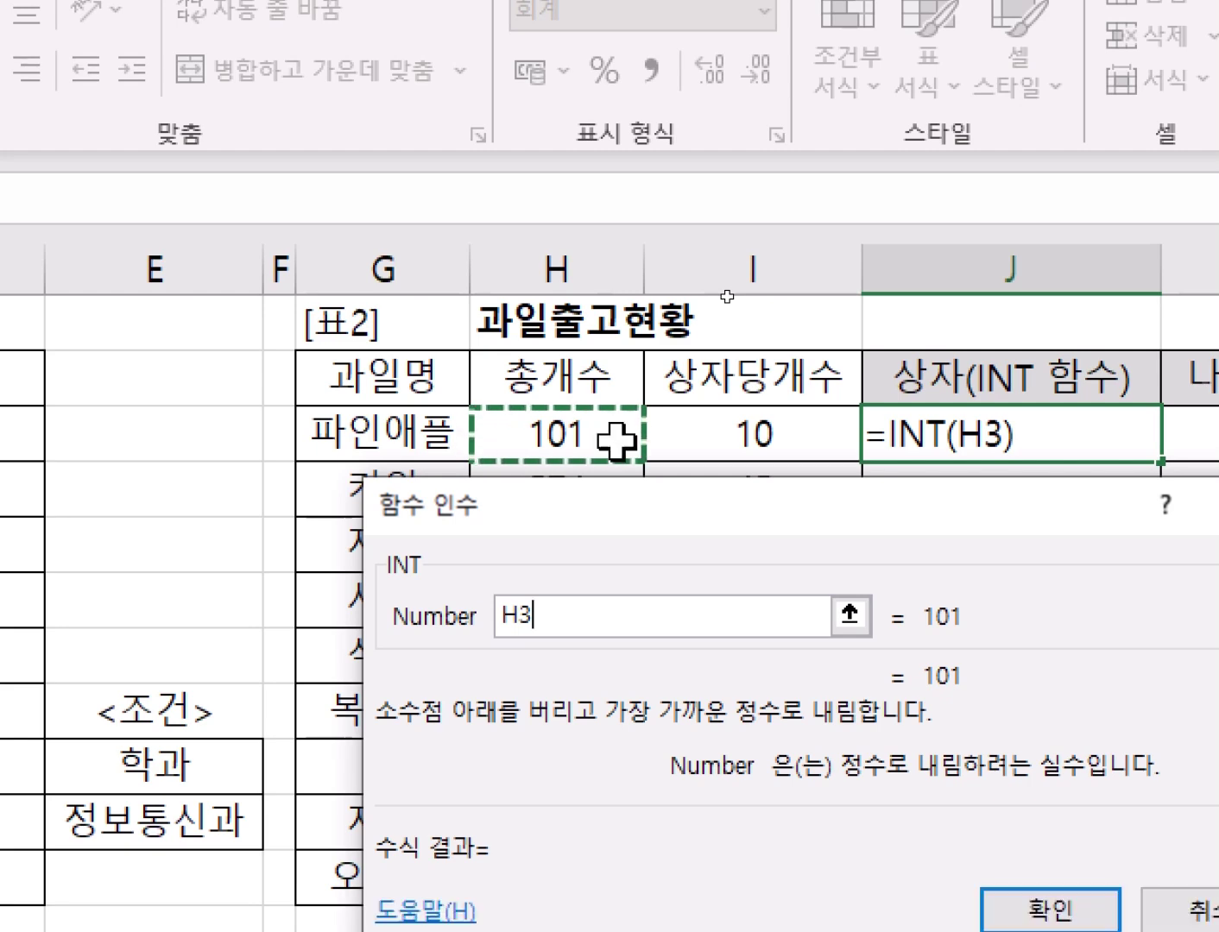
{"action": "type", "text": "/"}
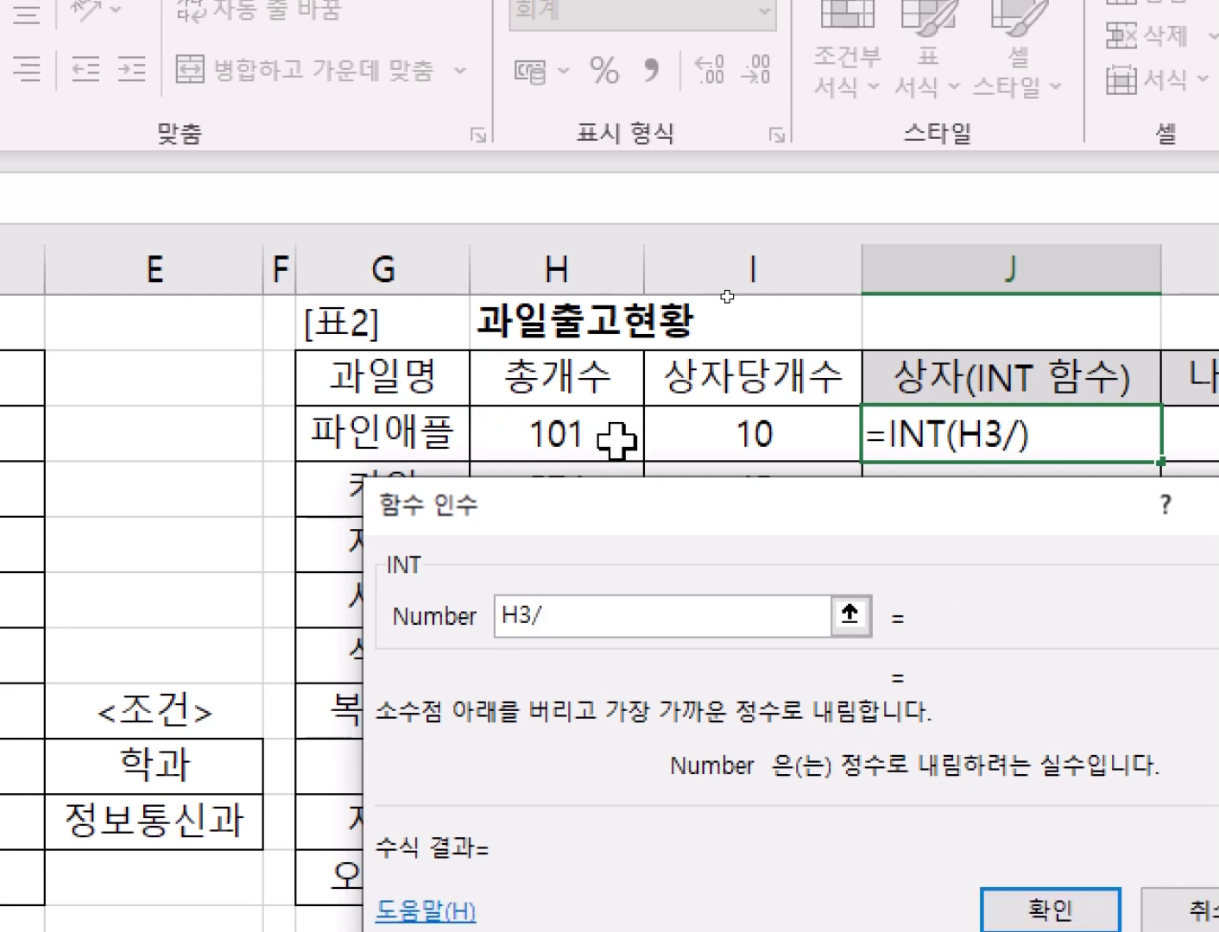
{"action": "left_click", "coordinate": [697, 438]}
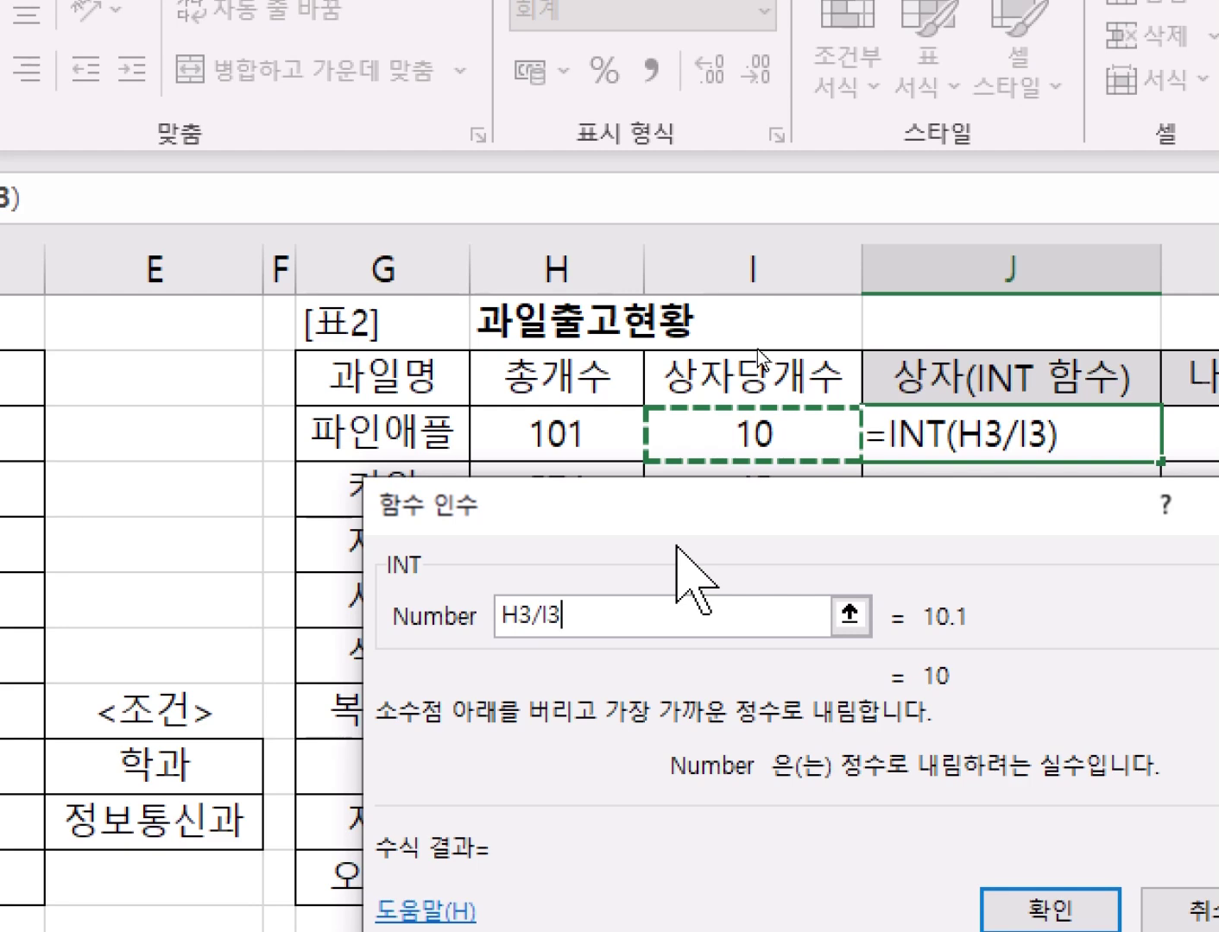
{"action": "key", "text": "Return"}
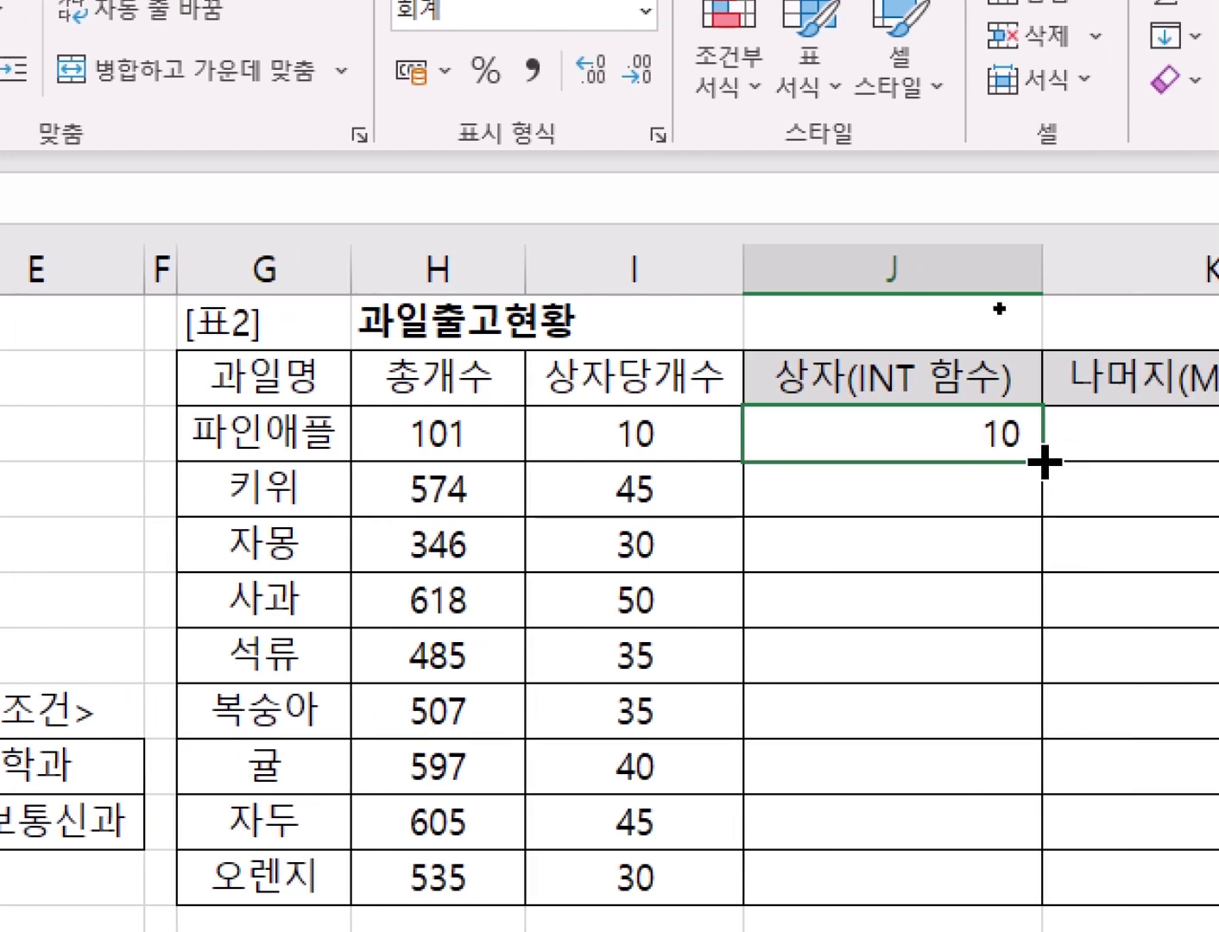
{"action": "left_click_drag", "start_coordinate": [1043, 463], "coordinate": [1038, 864]}
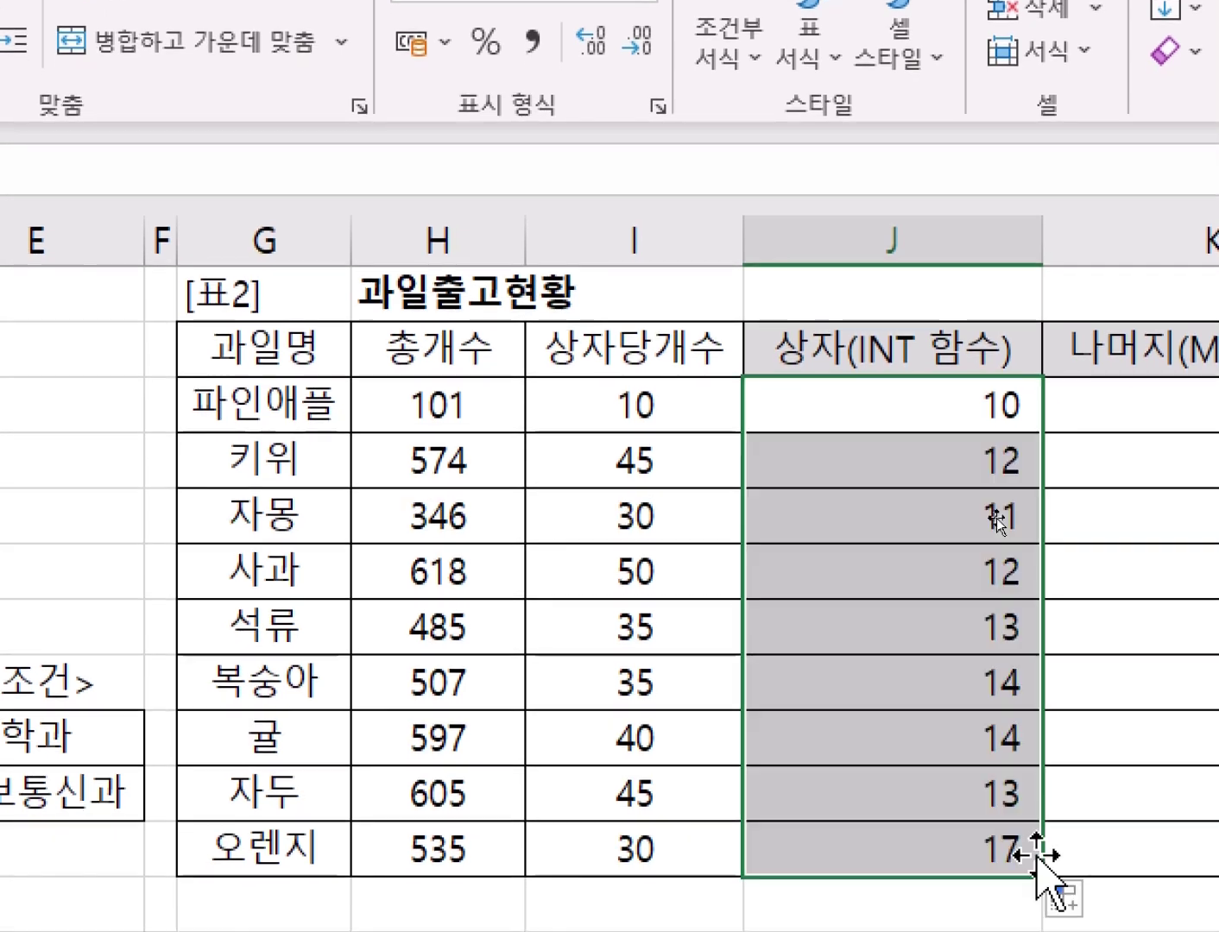
Start a MOD formula in K3 of the 나머지 column and bring up its function arguments, keeping row 3 uncovered
{"action": "left_click", "coordinate": [1091, 402]}
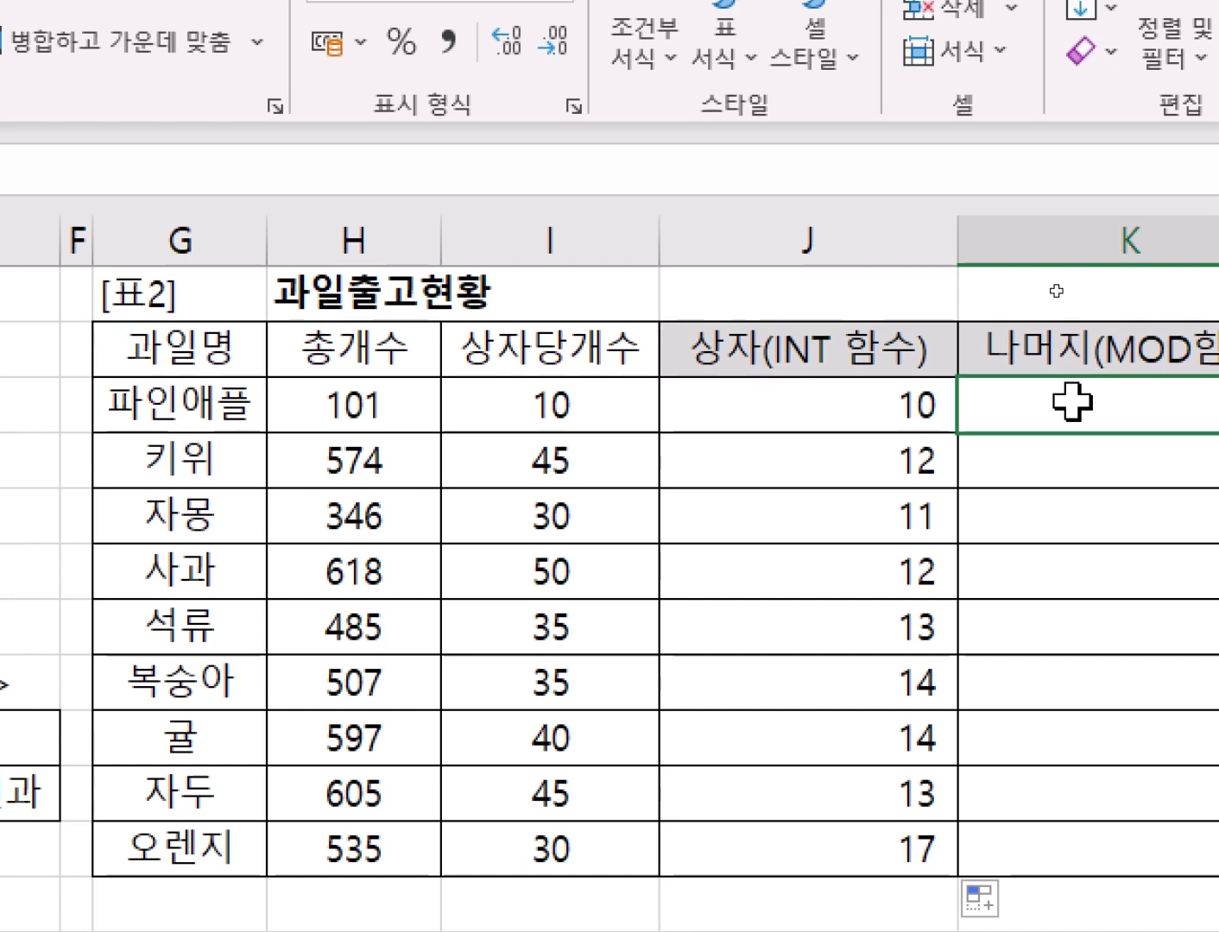
{"action": "type", "text": "=MOD"}
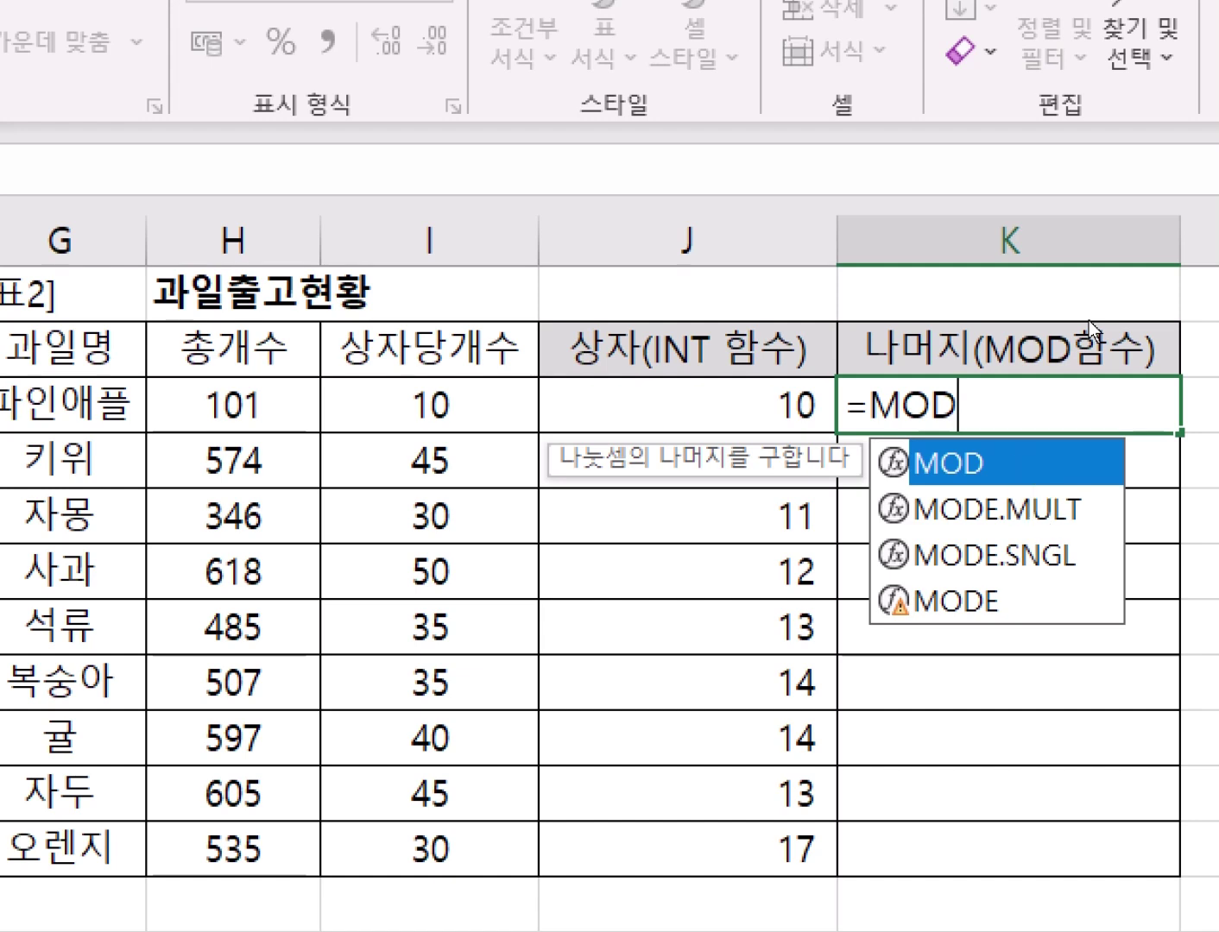
{"action": "double_click", "coordinate": [954, 465]}
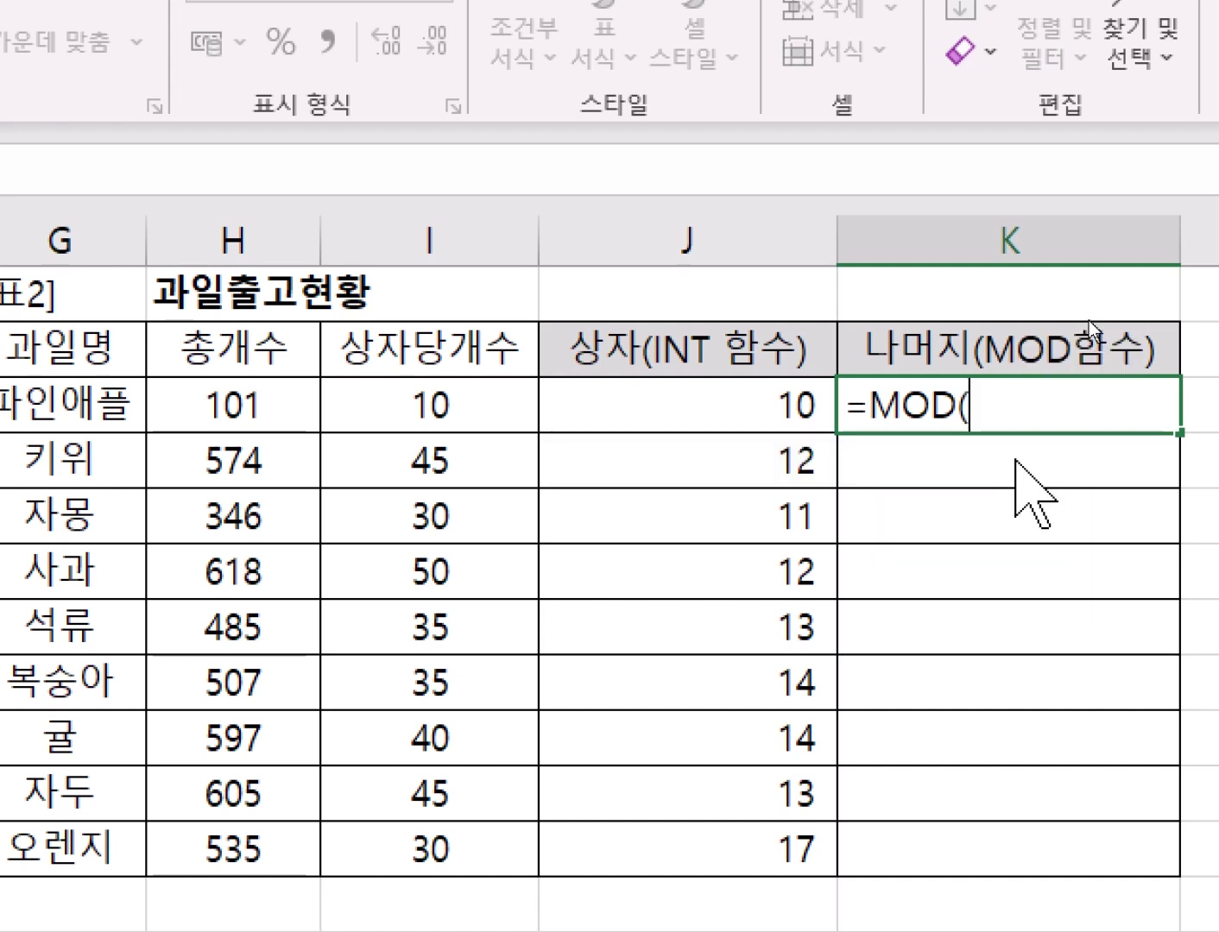
{"action": "key", "text": "ctrl+a"}
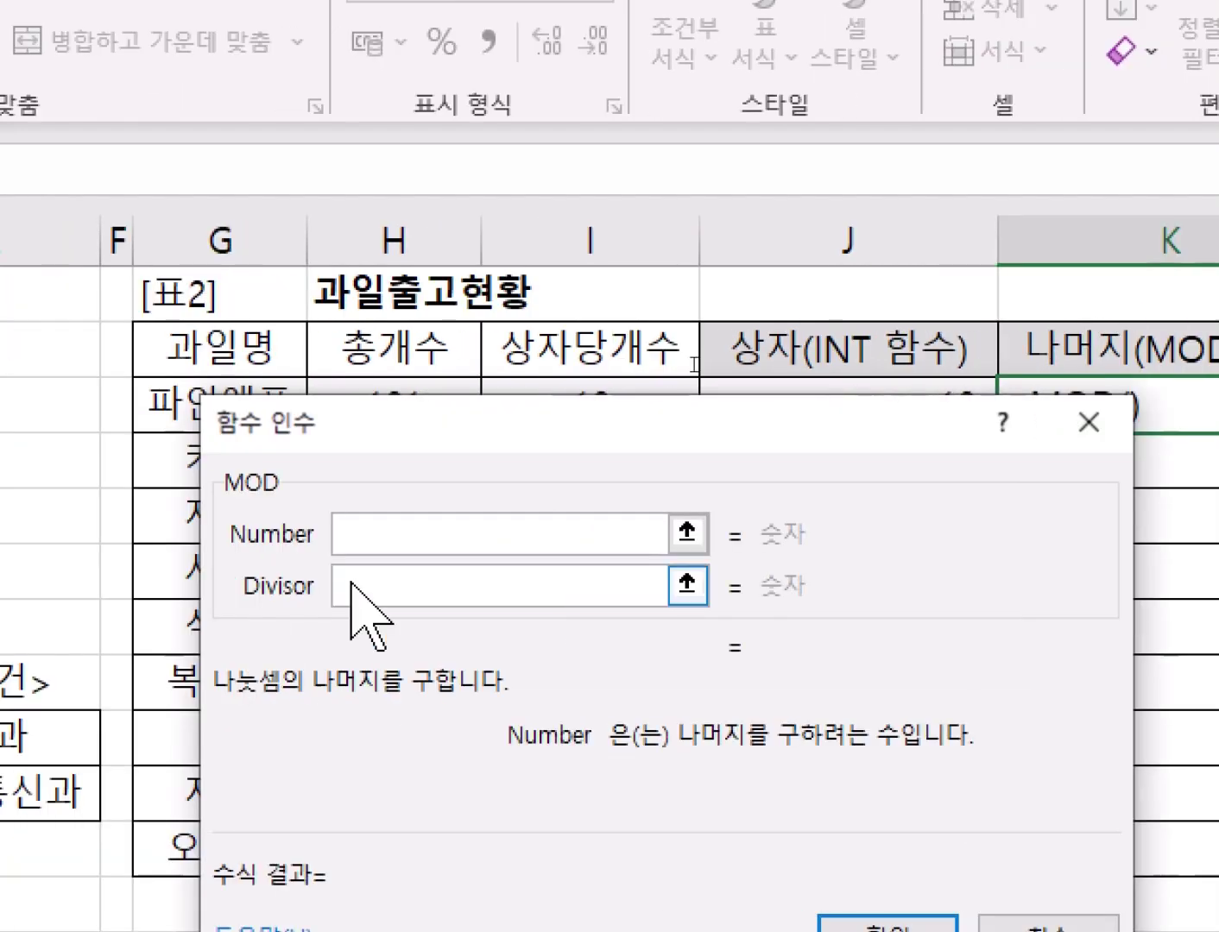
{"action": "left_click_drag", "start_coordinate": [429, 402], "coordinate": [437, 446]}
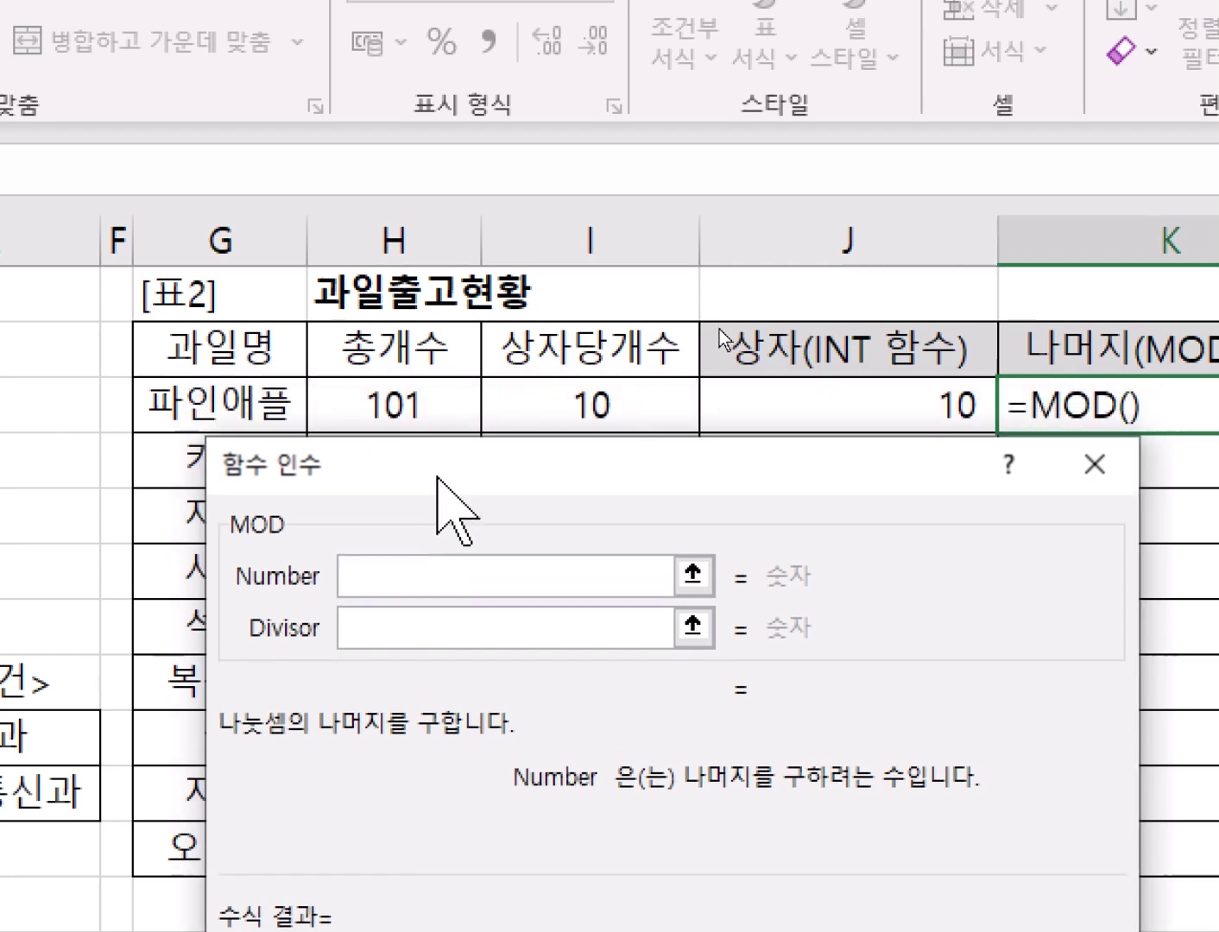
Set the MOD arguments to Number H3 and Divisor I3, confirm, and fill the formula down to K11
{"action": "left_click", "coordinate": [410, 570]}
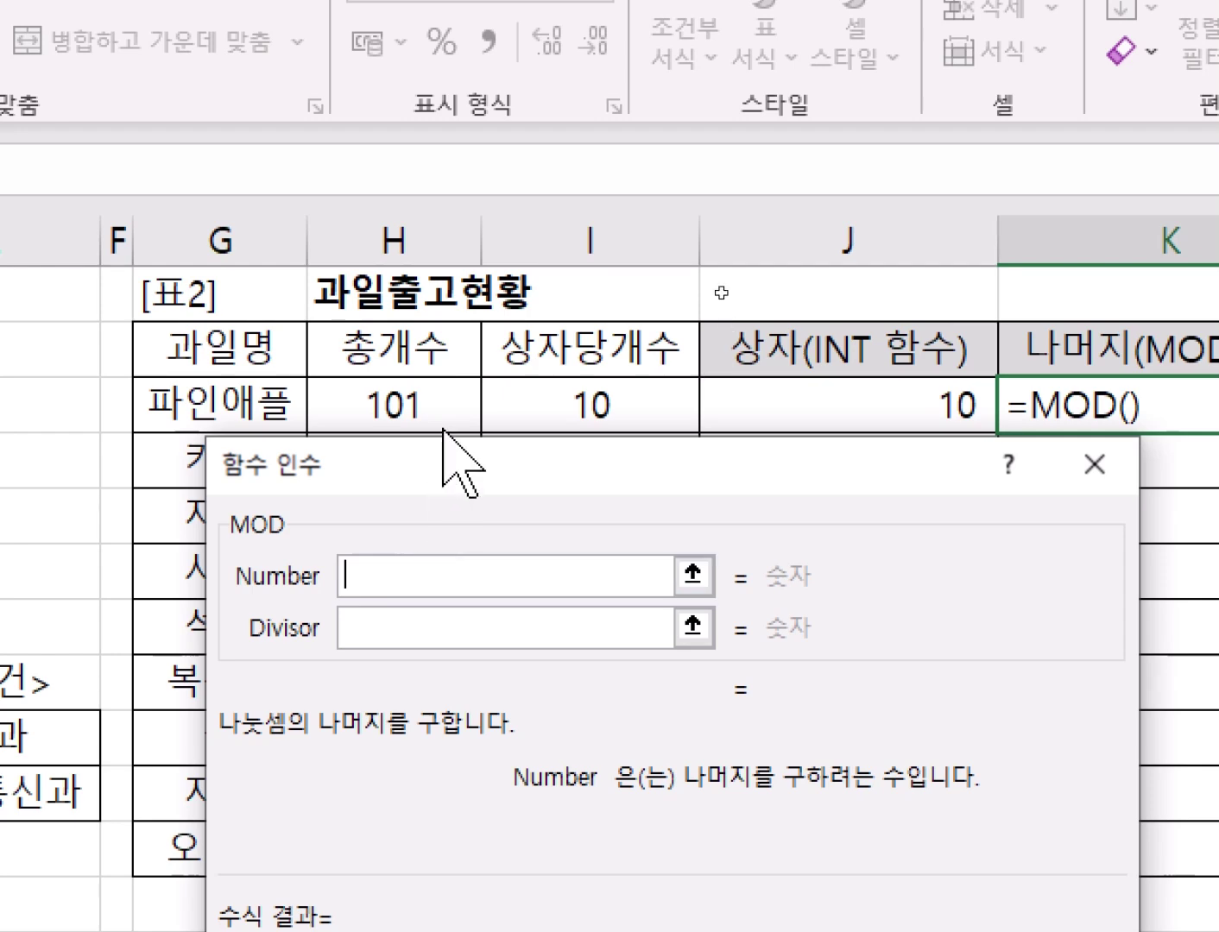
{"action": "left_click", "coordinate": [423, 394]}
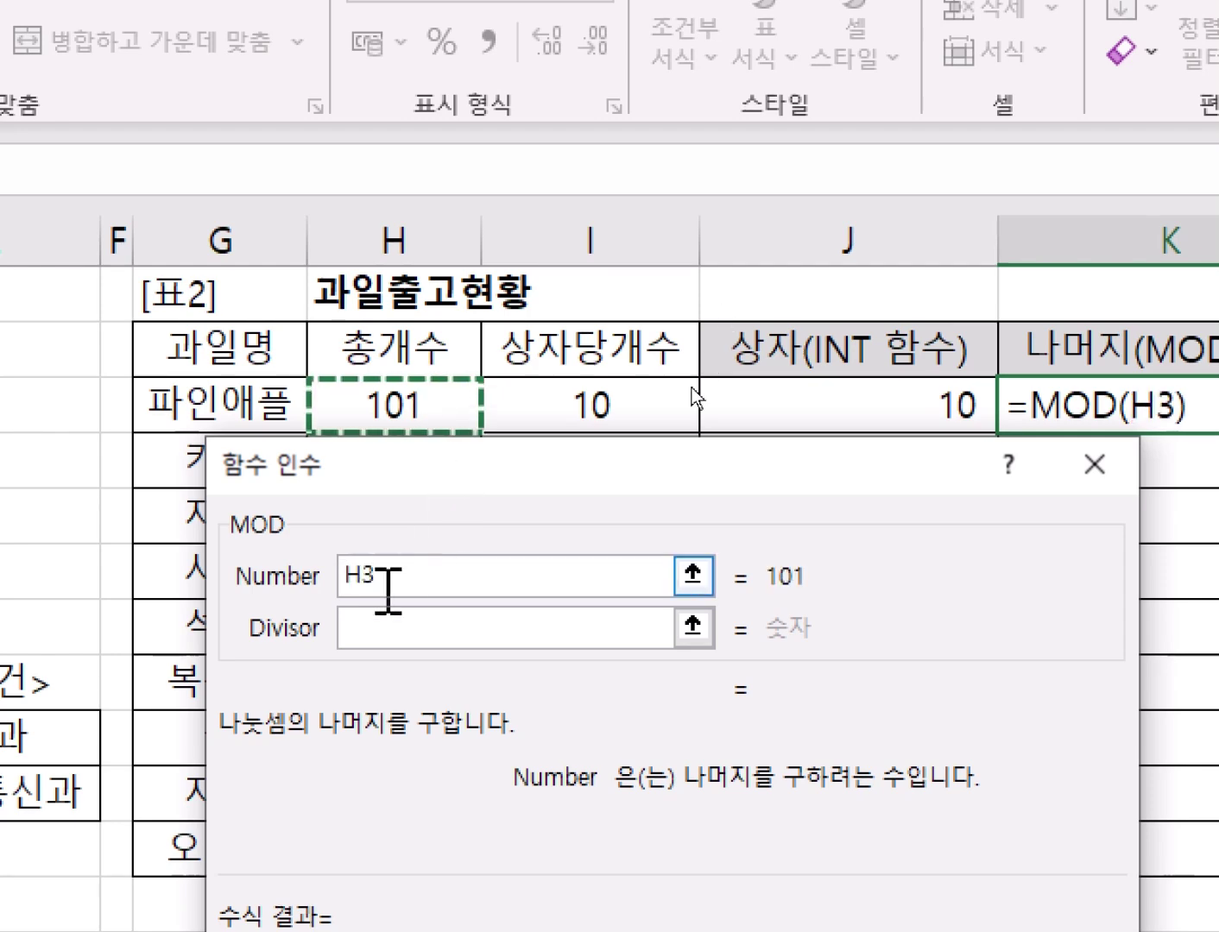
{"action": "left_click", "coordinate": [380, 624]}
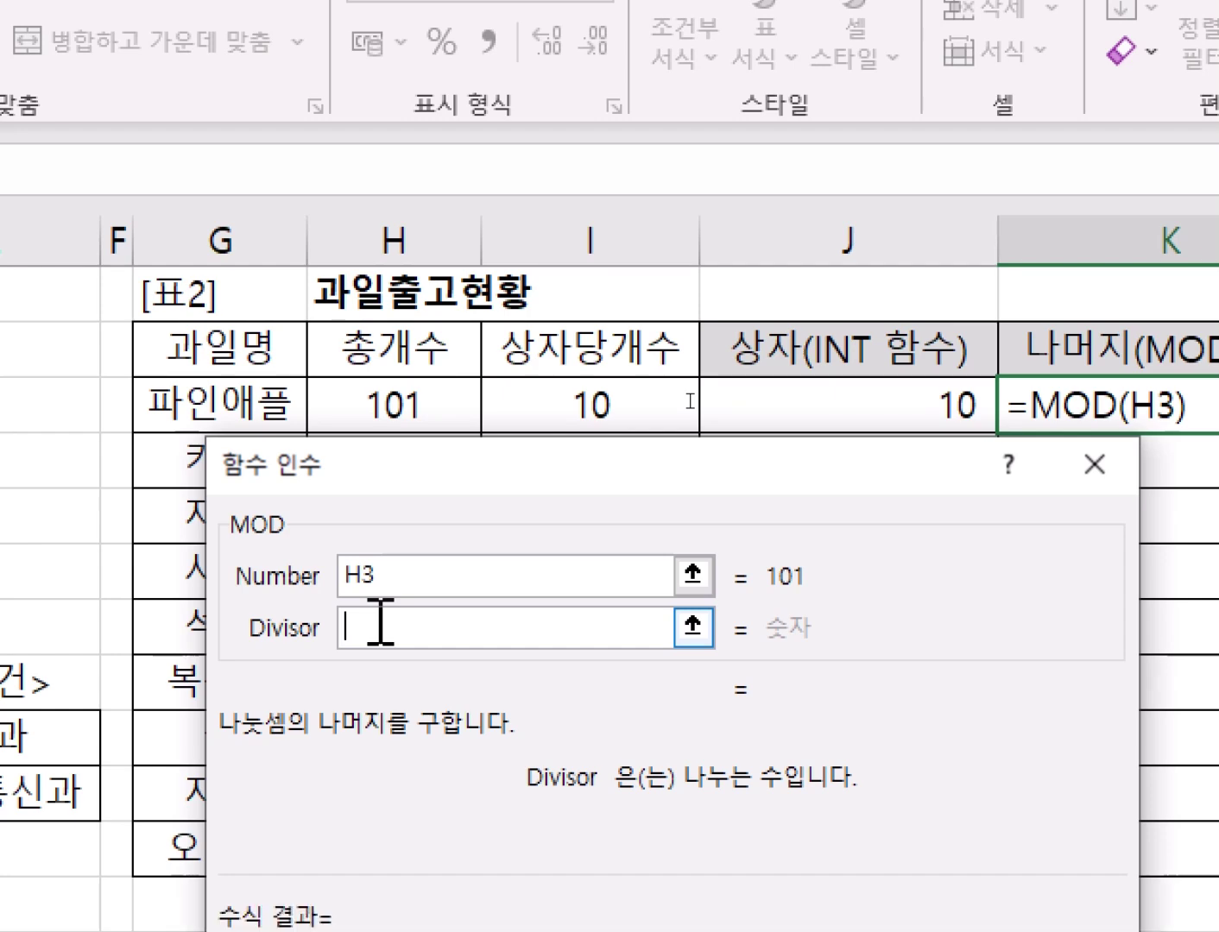
{"action": "left_click", "coordinate": [532, 406]}
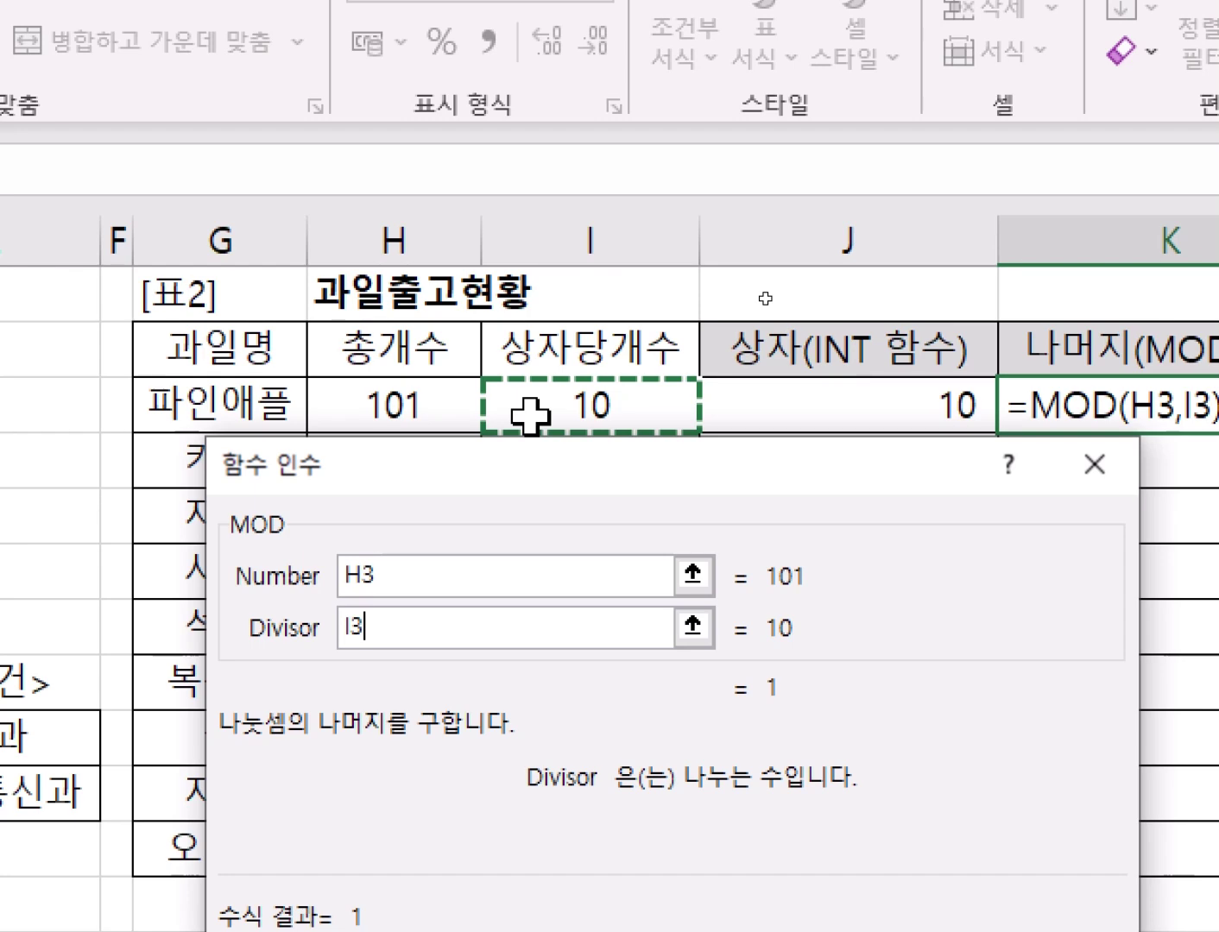
{"action": "key", "text": "Escape"}
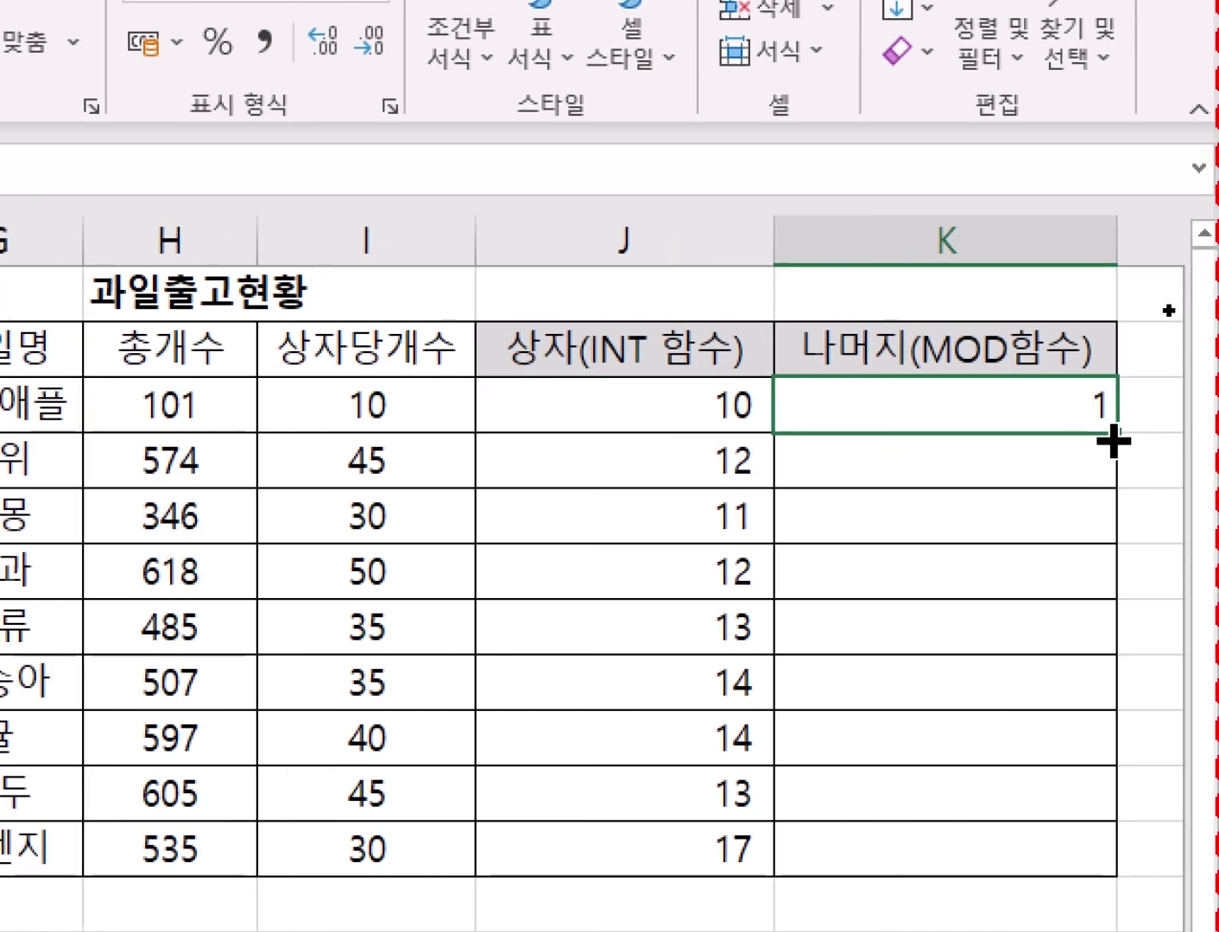
{"action": "left_click_drag", "start_coordinate": [1113, 440], "coordinate": [1077, 857]}
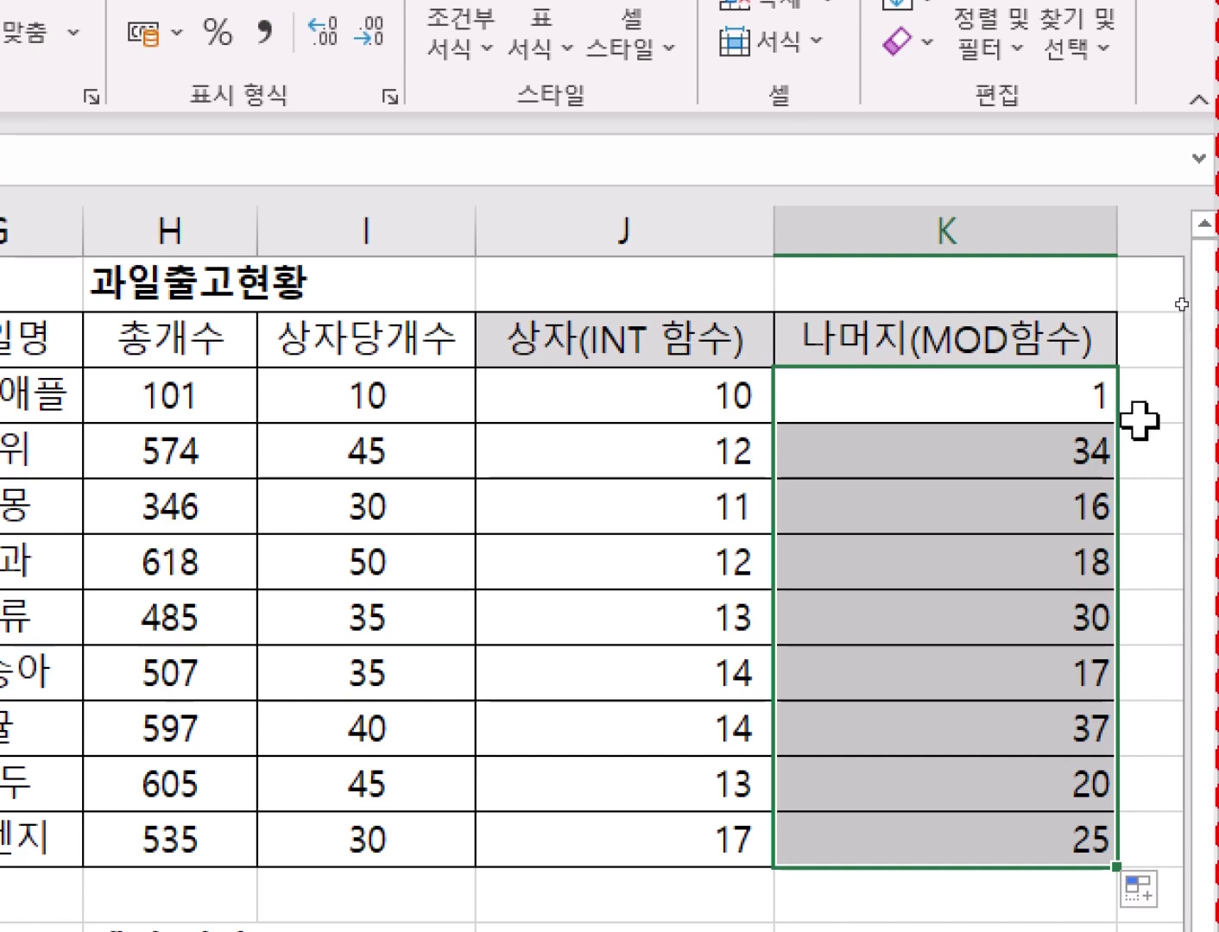
Enter the combined formula =INT(H3/I3)&"박스("&MOD(H3,I3)&")" in L3, beside the 나머지 column
{"action": "left_click", "coordinate": [1144, 400]}
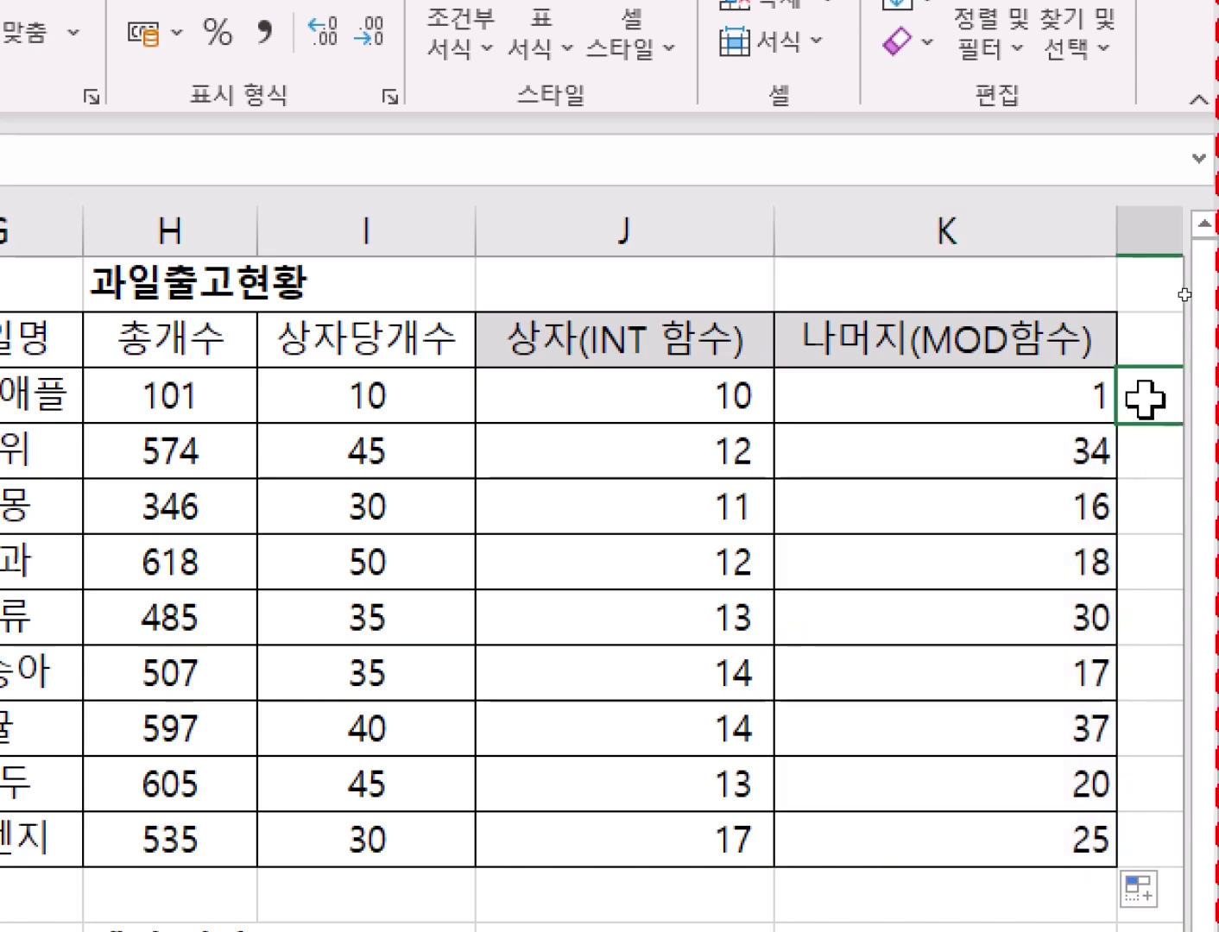
{"action": "key", "text": "Right"}
{"action": "key", "text": "Right"}
{"action": "key", "text": "Right"}
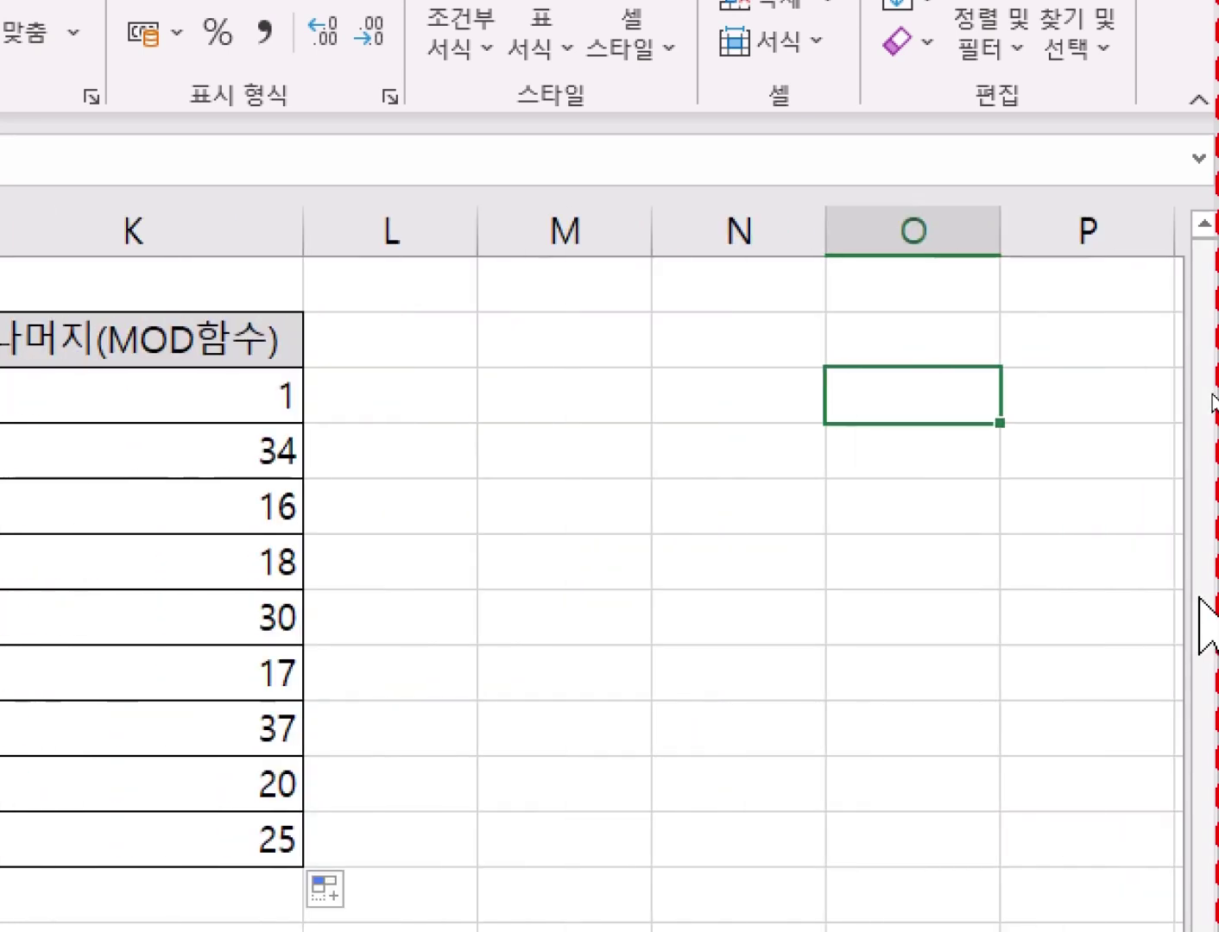
{"action": "left_click", "coordinate": [373, 397]}
{"action": "key", "text": "Left"}
{"action": "key", "text": "Left"}
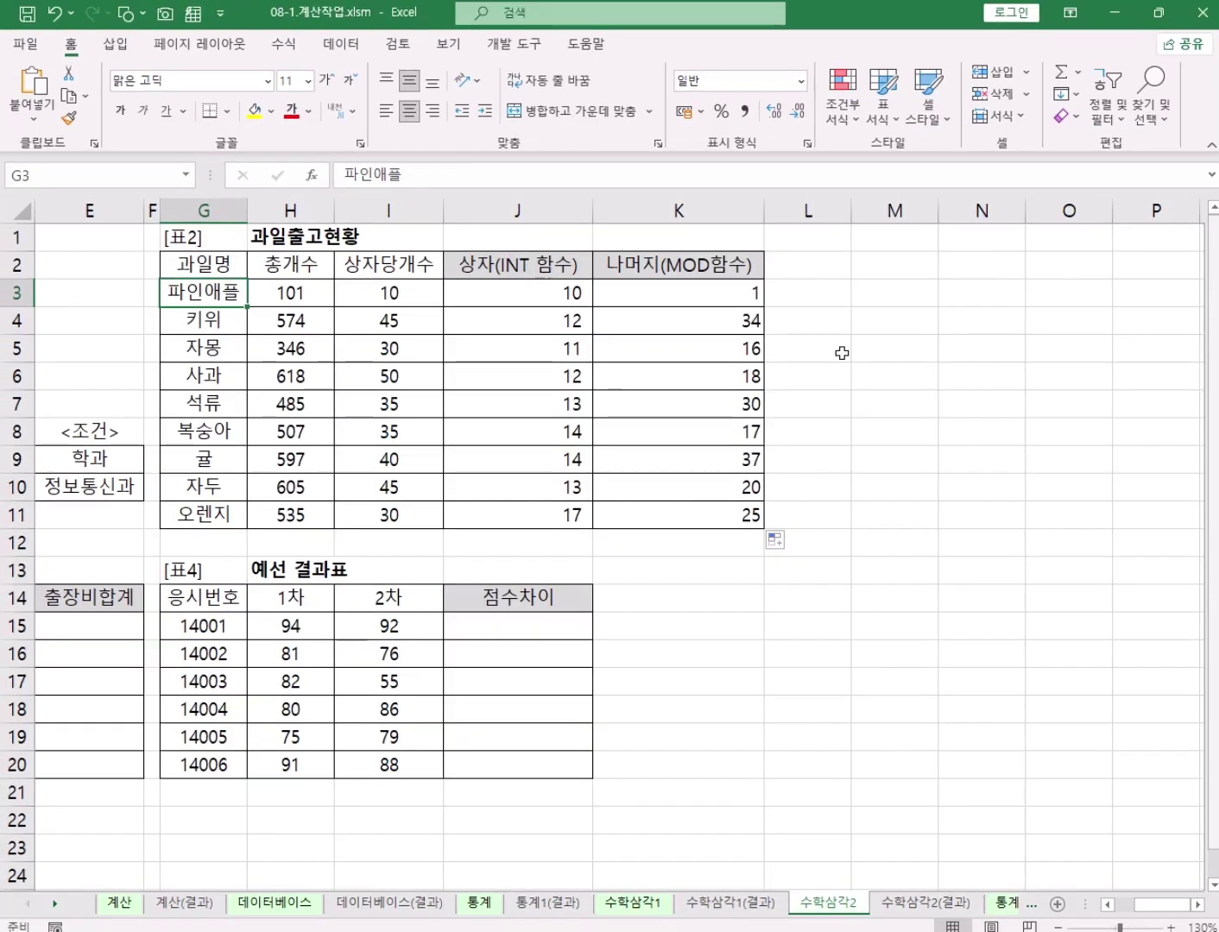
{"action": "left_click", "coordinate": [811, 295]}
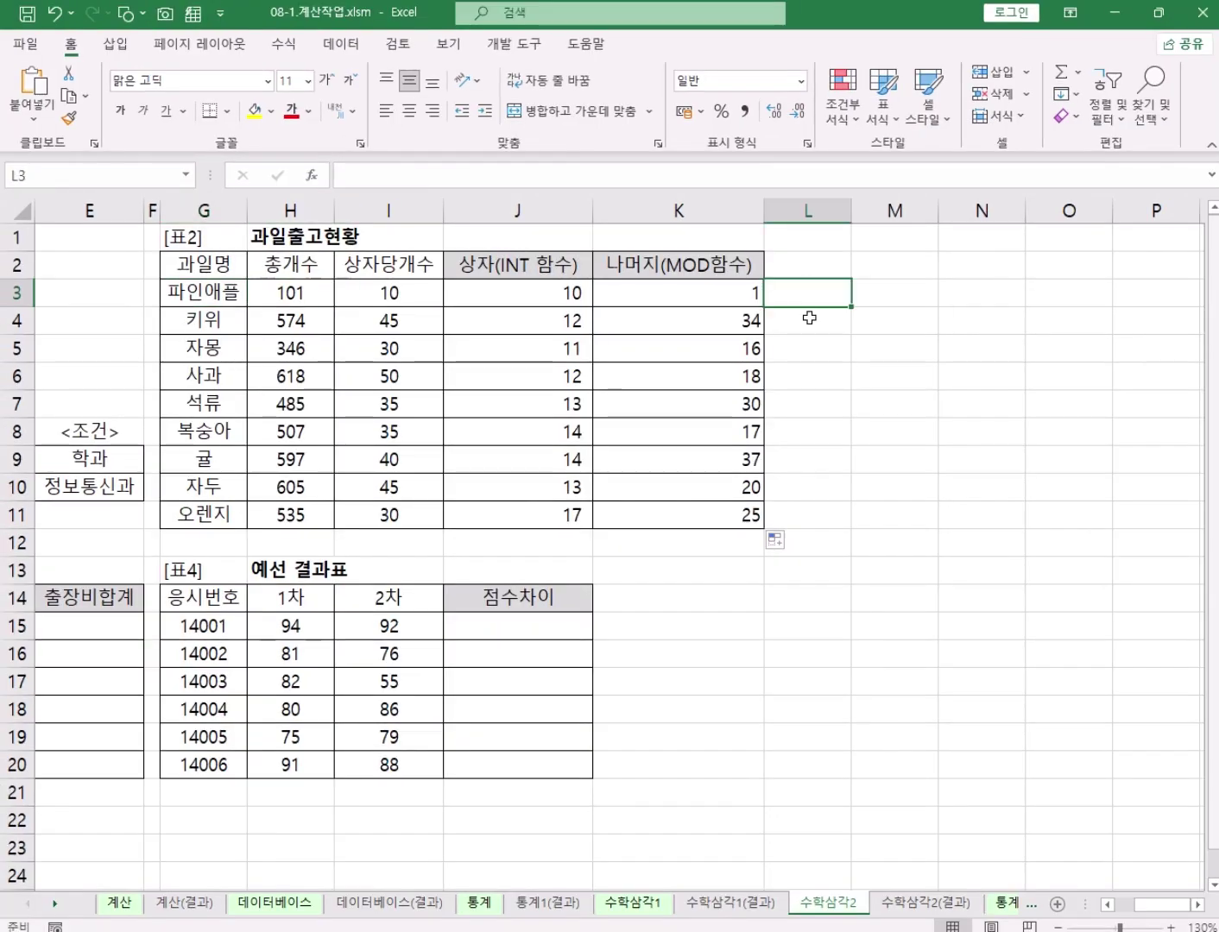
{"action": "scroll", "coordinate": [812, 306], "scroll_direction": "up", "scroll_amount": 1, "text": "ctrl"}
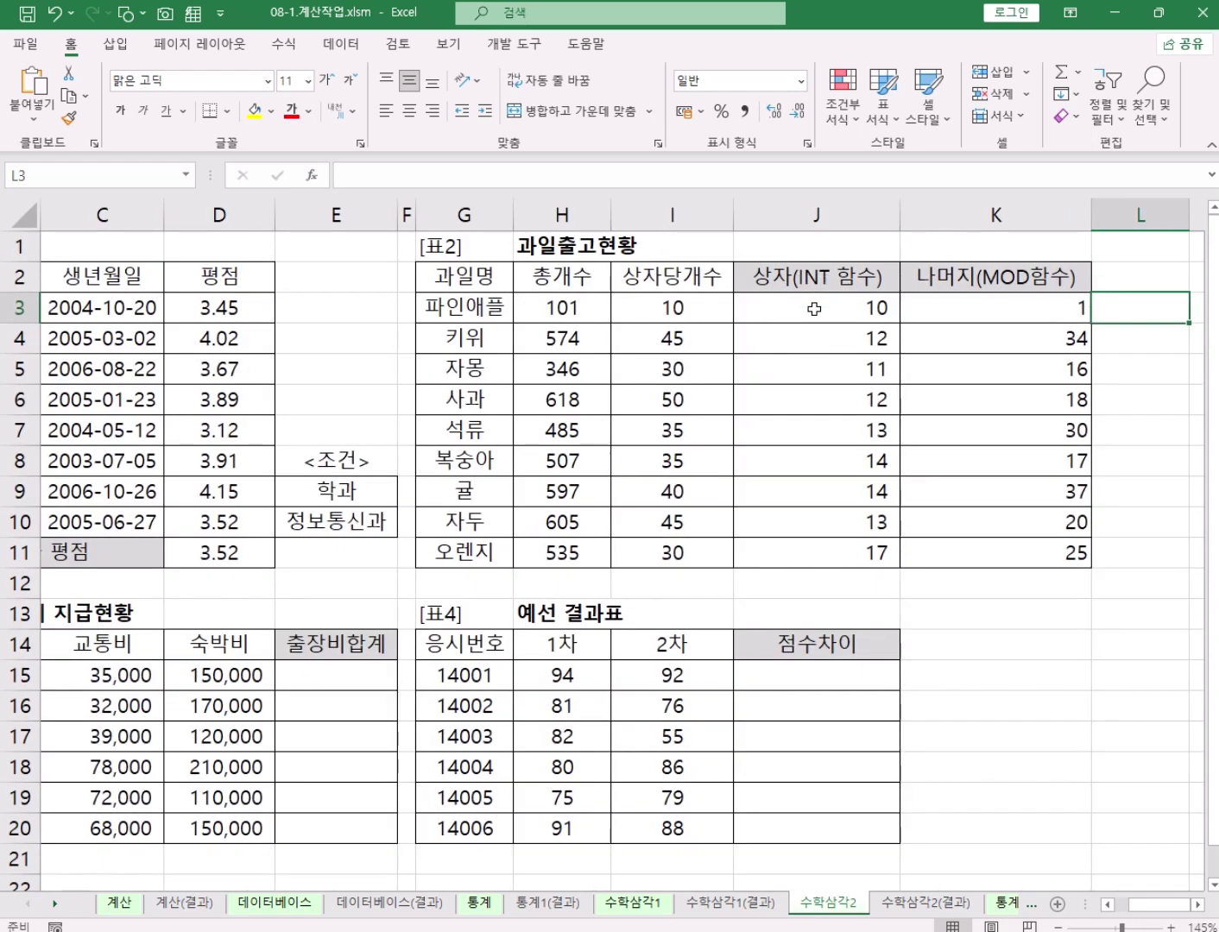
{"action": "left_click", "coordinate": [1197, 904]}
{"action": "left_click", "coordinate": [1196, 905]}
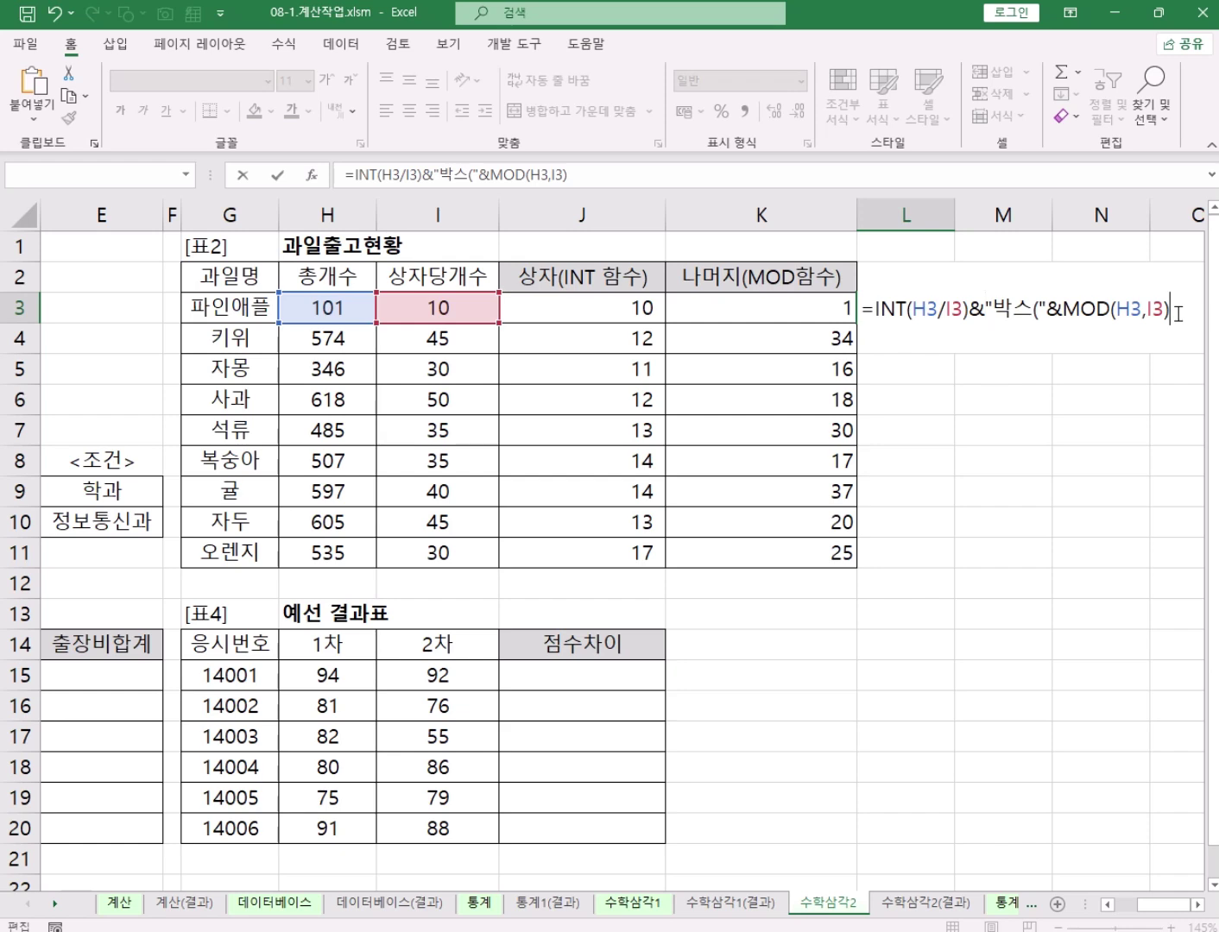
{"action": "type", "text": "&\")\""}
{"action": "key", "text": "Return"}
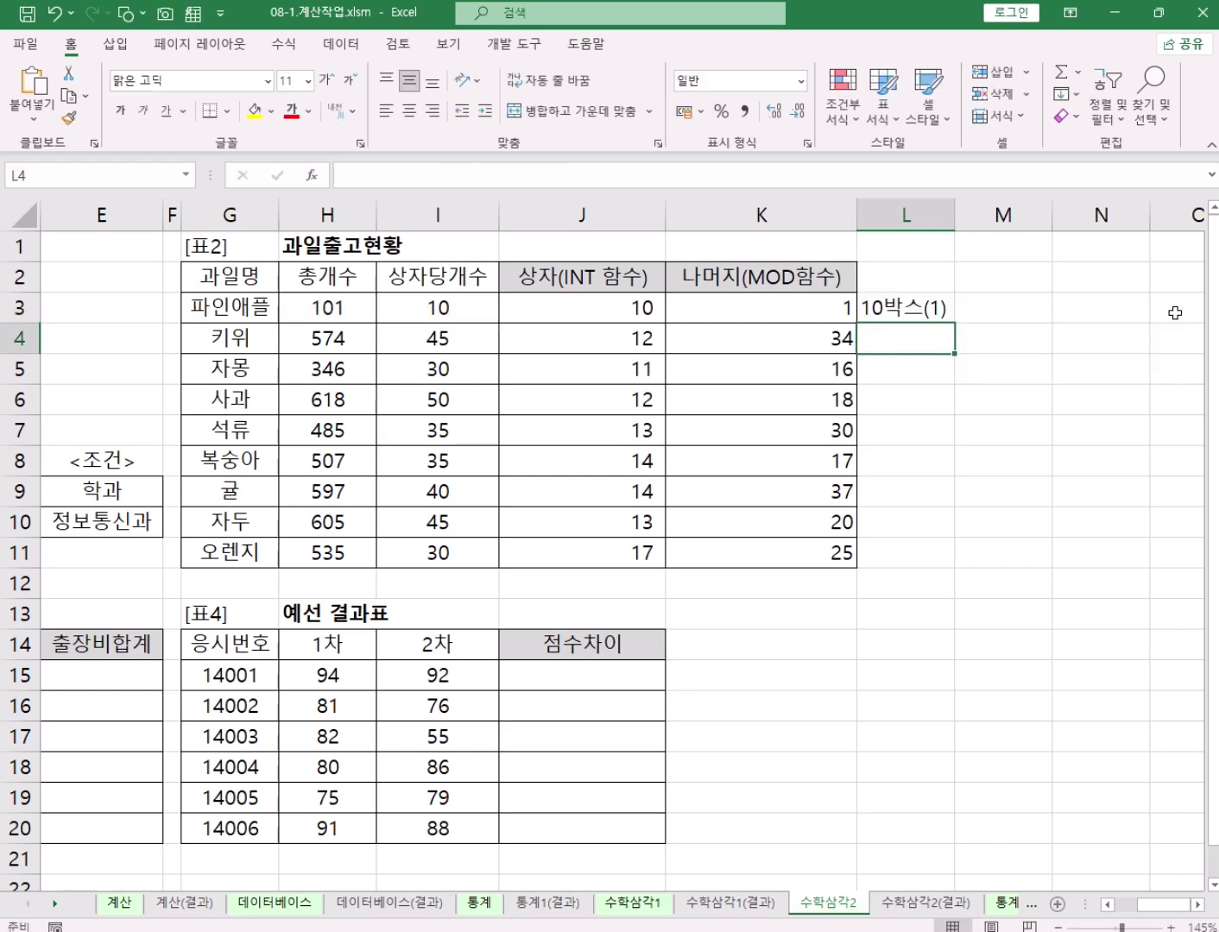
Fill the combined box-and-remainder formula from L3 down to L11 and widen column L to fit its text
{"action": "left_click", "coordinate": [924, 310]}
{"action": "left_click_drag", "start_coordinate": [954, 322], "coordinate": [963, 558]}
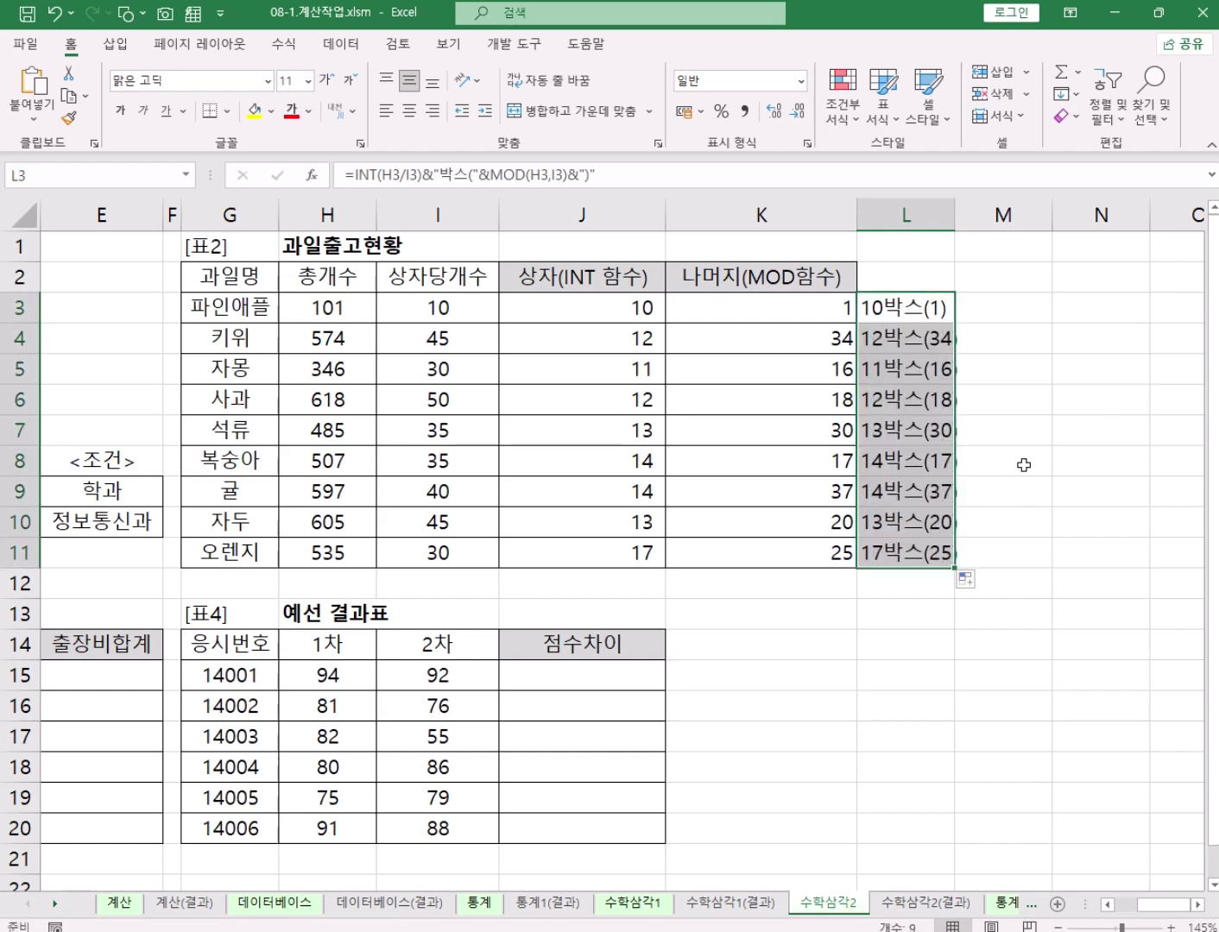
{"action": "left_click_drag", "start_coordinate": [981, 233], "coordinate": [978, 234]}
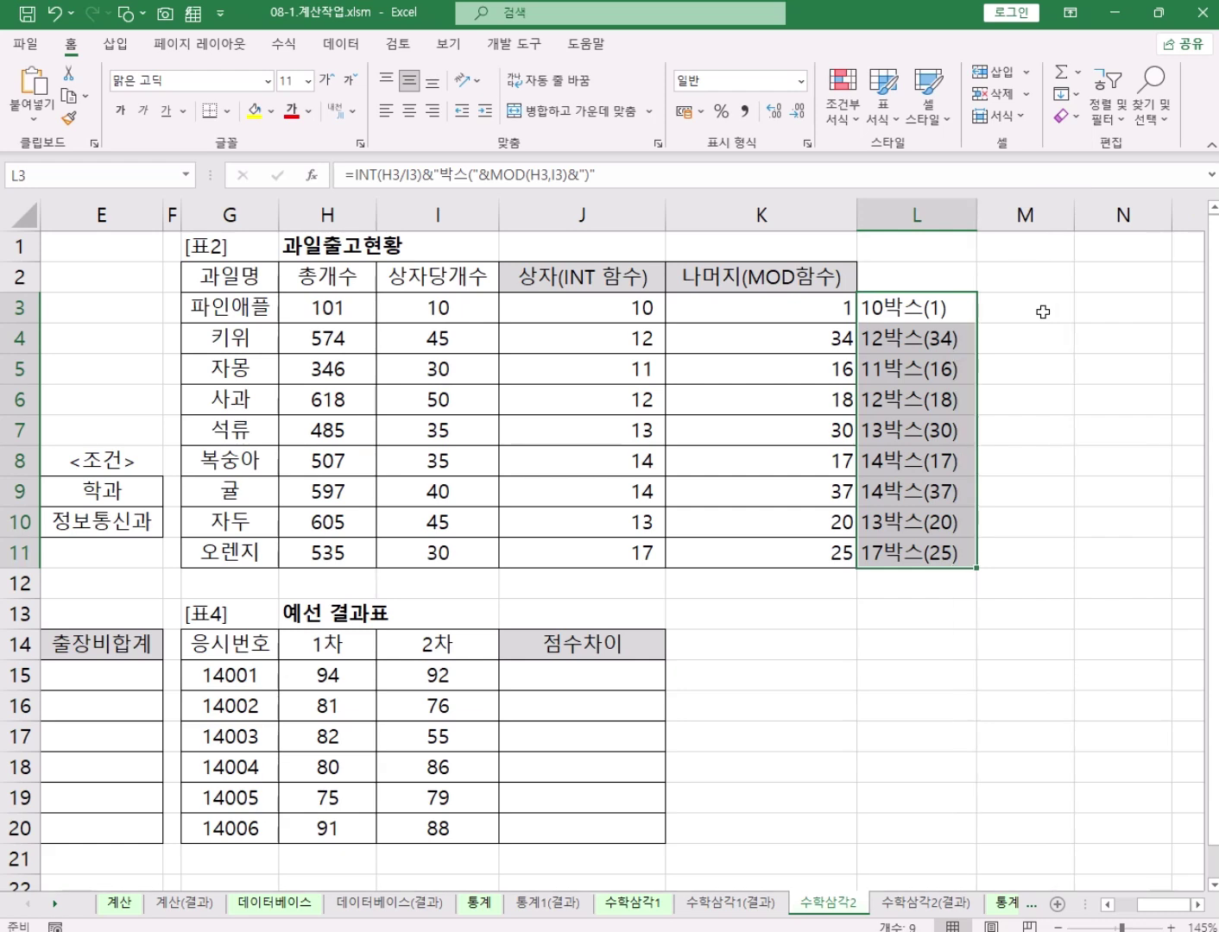
{"action": "left_click", "coordinate": [1047, 311]}
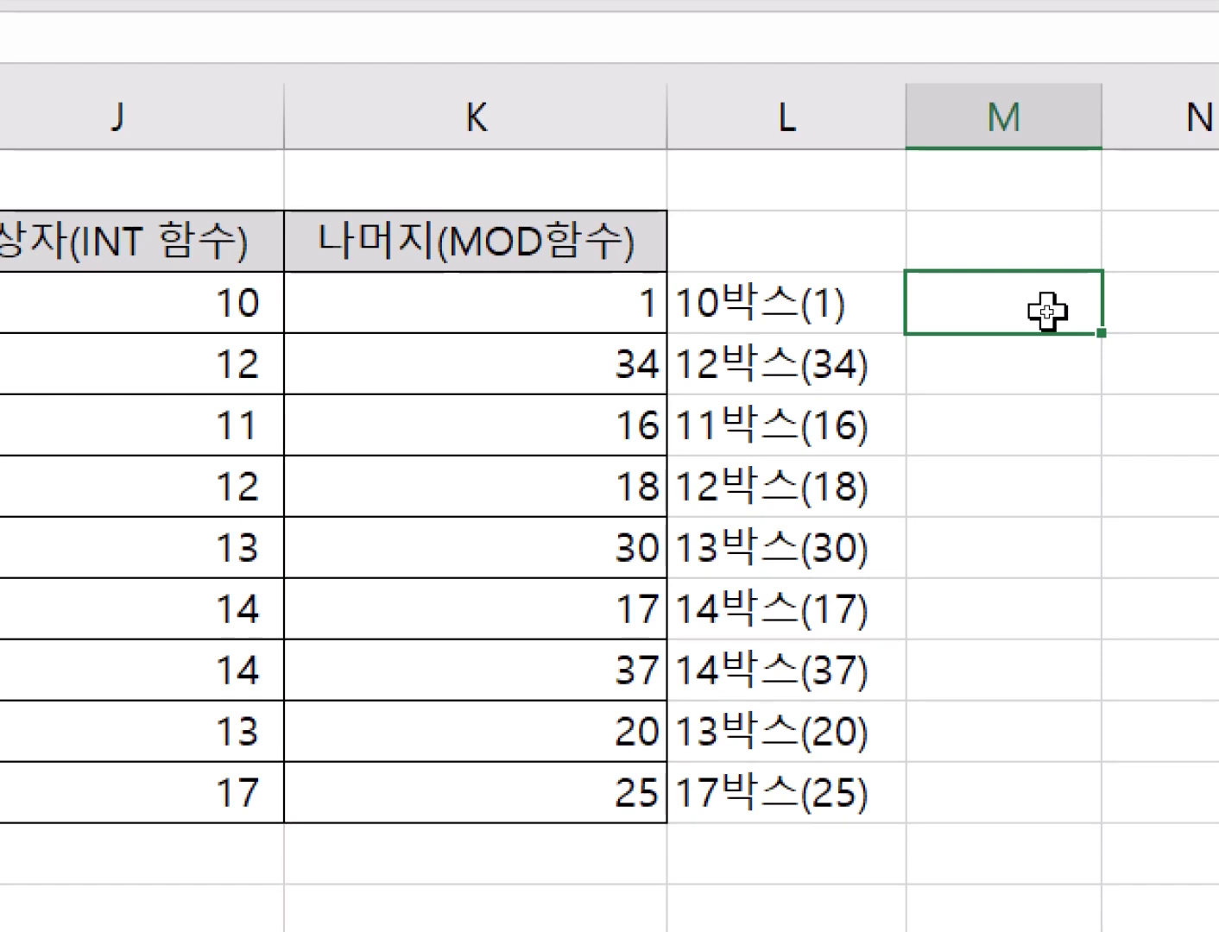
Change the formula in L3 to =INT(H3/I3)&"("&MOD(H3,I3)&")" by removing 박스, and fill it down to L11
{"action": "left_click", "coordinate": [754, 310]}
{"action": "key", "text": "F2"}
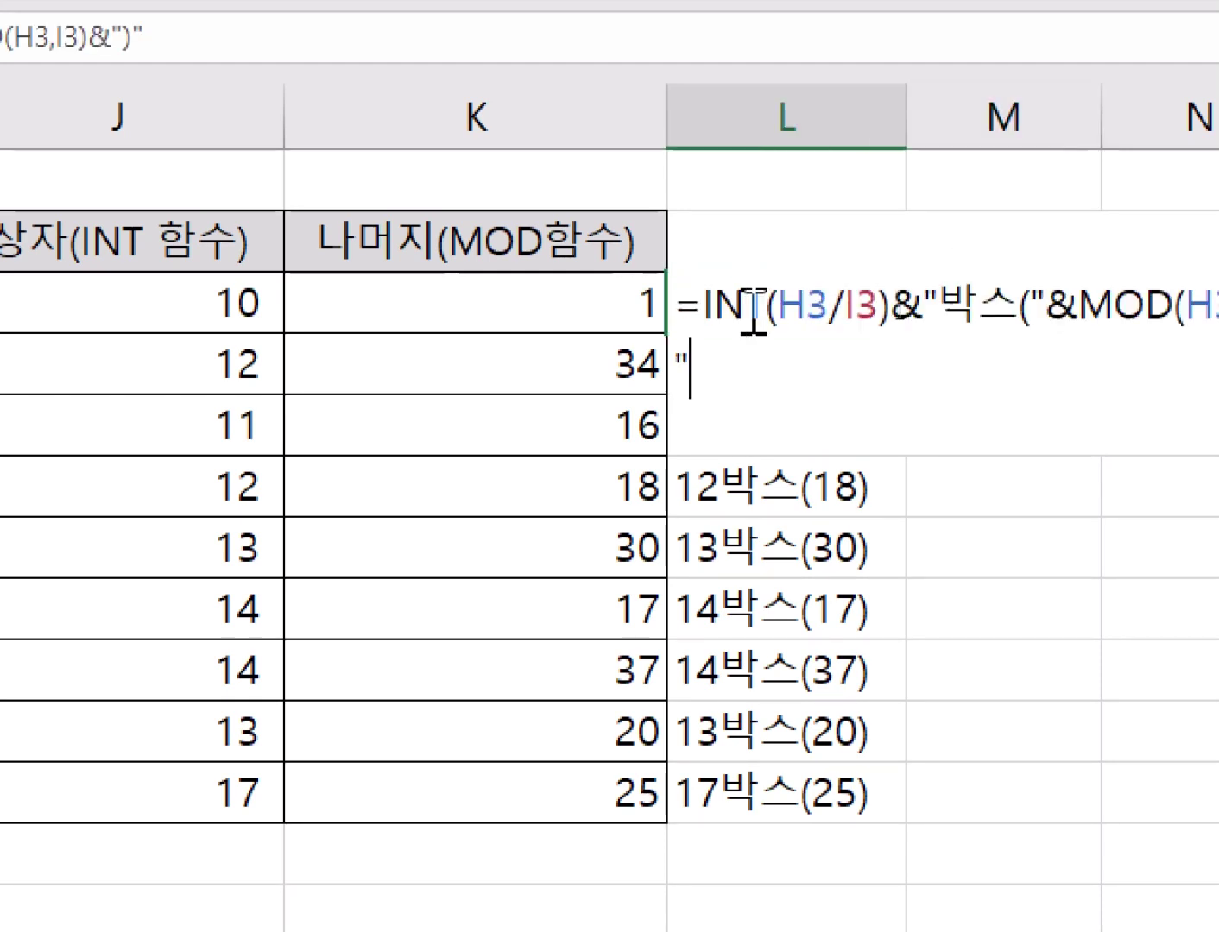
{"action": "left_click", "coordinate": [748, 307]}
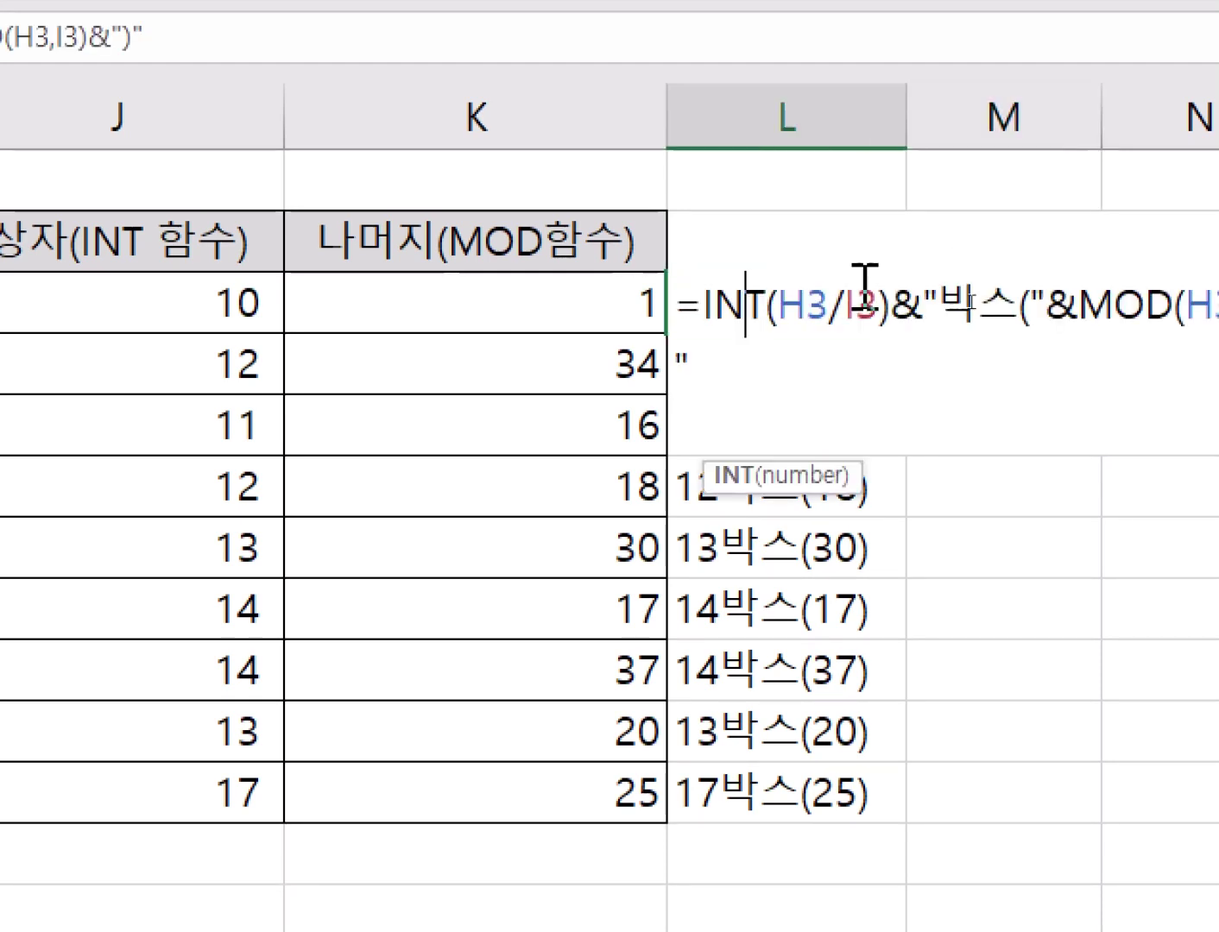
{"action": "left_click", "coordinate": [928, 307]}
{"action": "key", "text": "Right"}
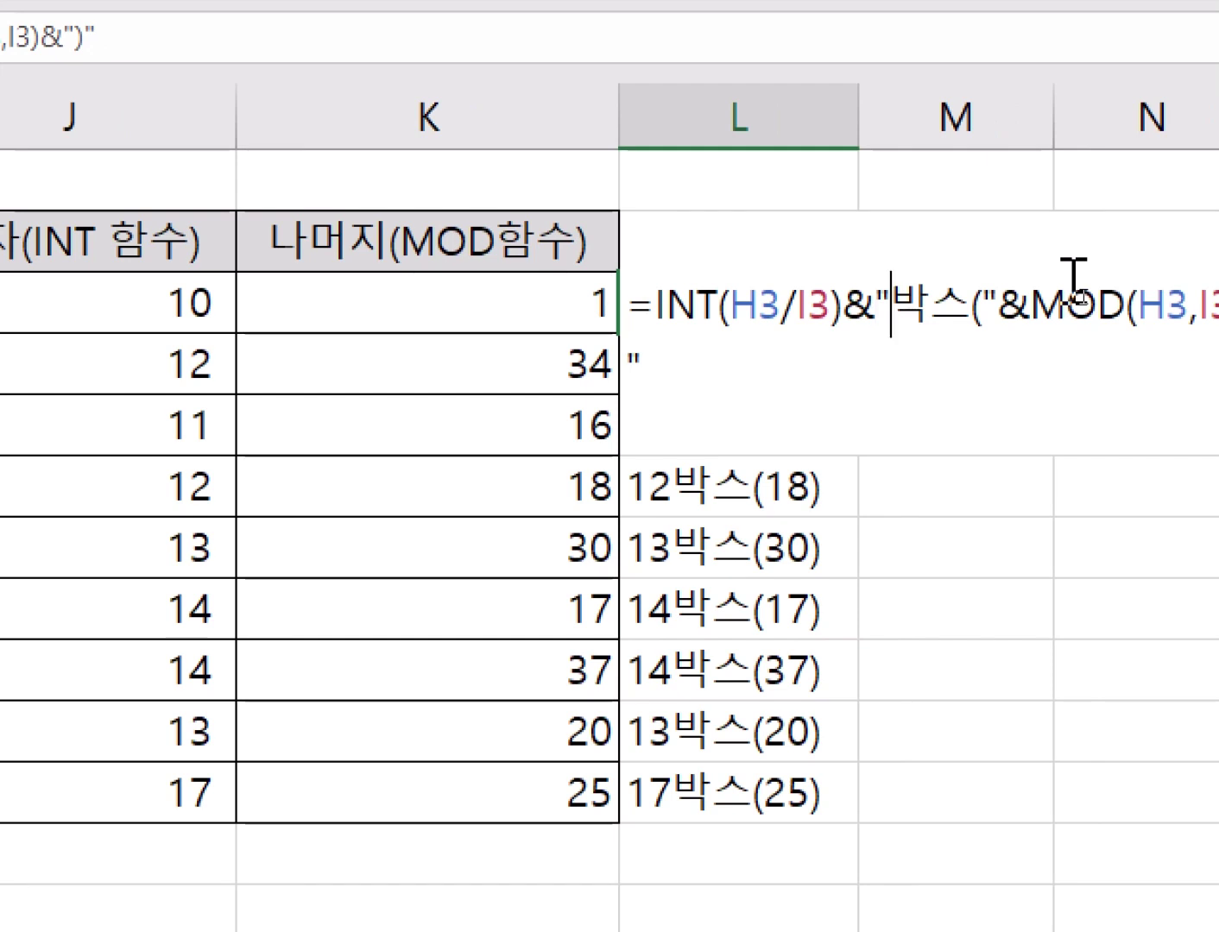
{"action": "key", "text": "Delete"}
{"action": "key", "text": "Delete"}
{"action": "key", "text": "Delete"}
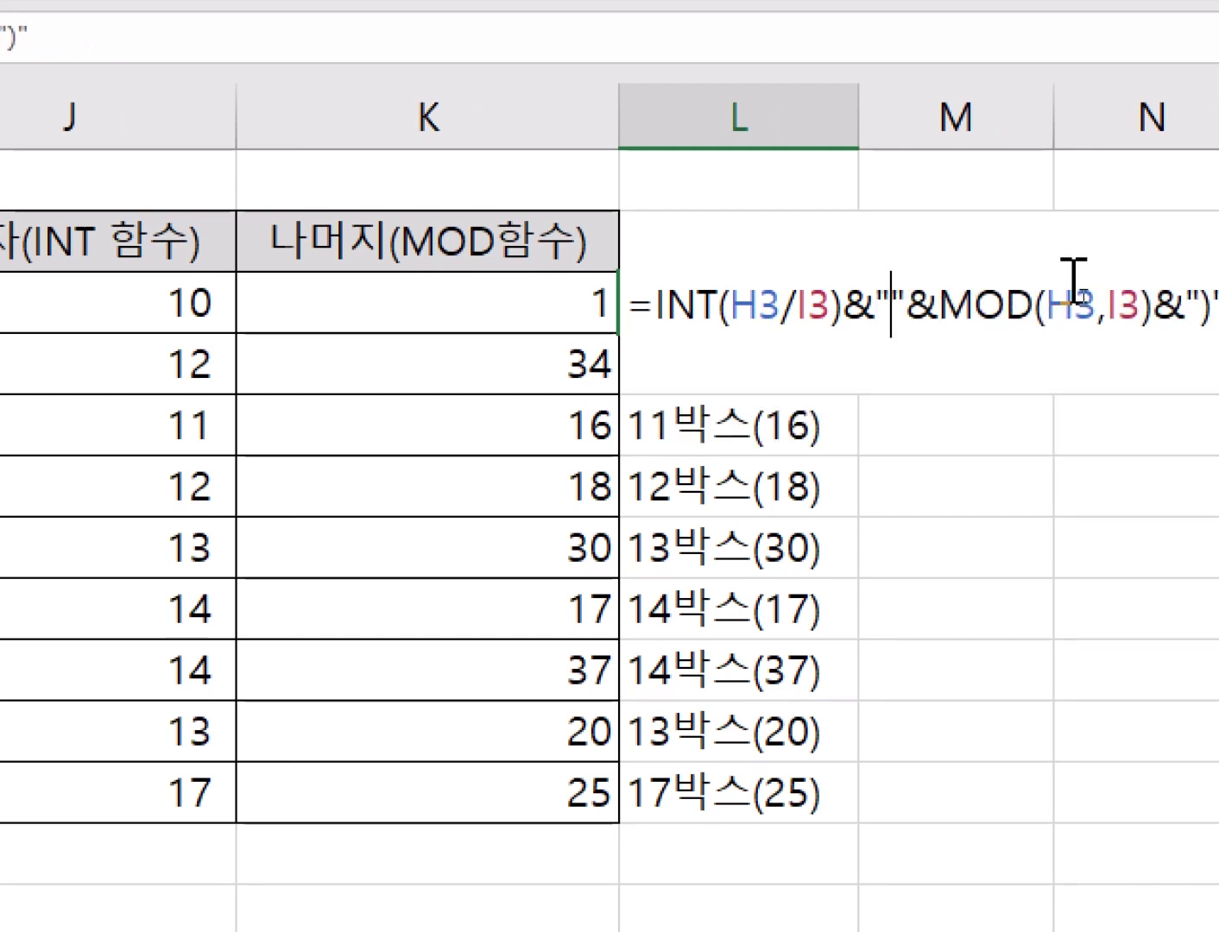
{"action": "type", "text": "("}
{"action": "key", "text": "Return"}
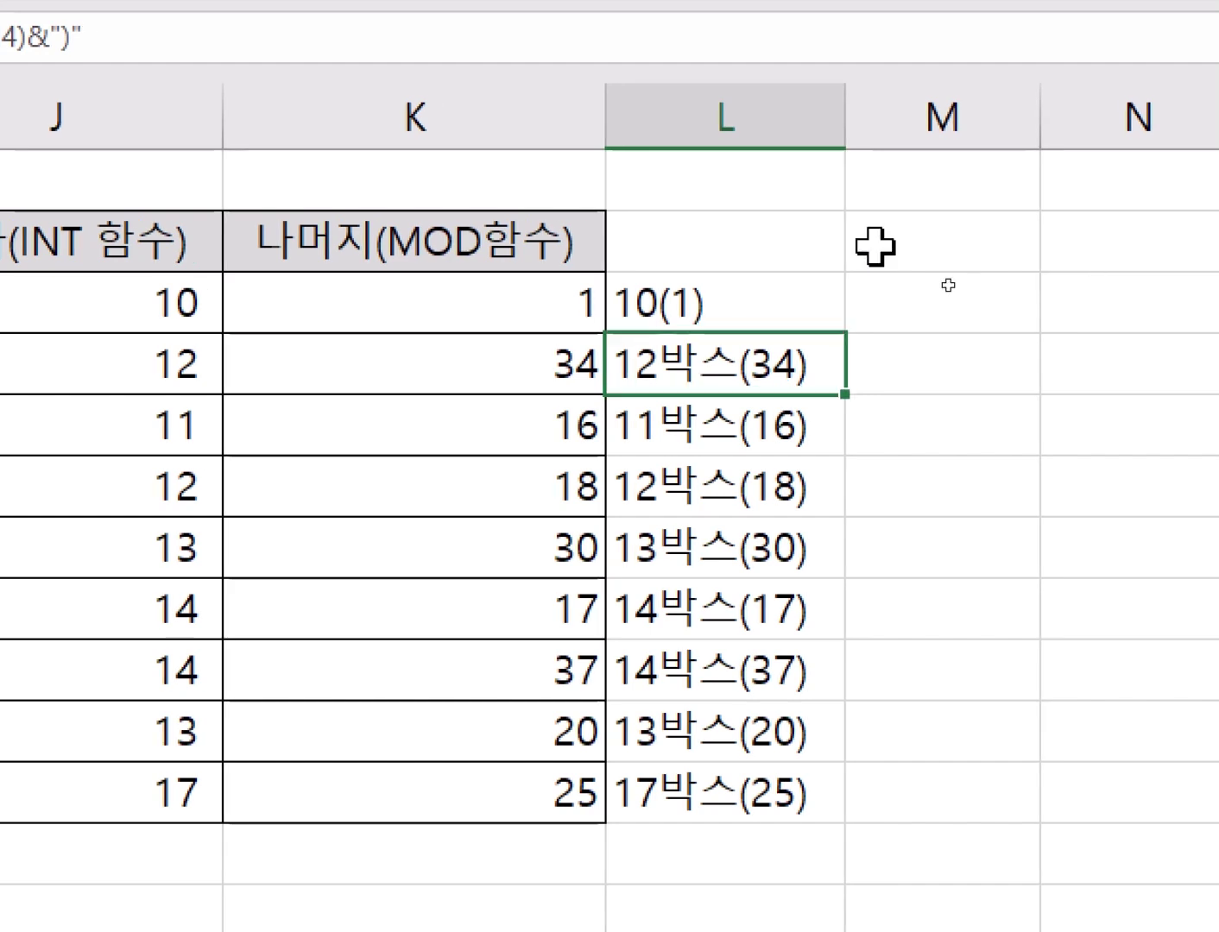
{"action": "left_click", "coordinate": [832, 304]}
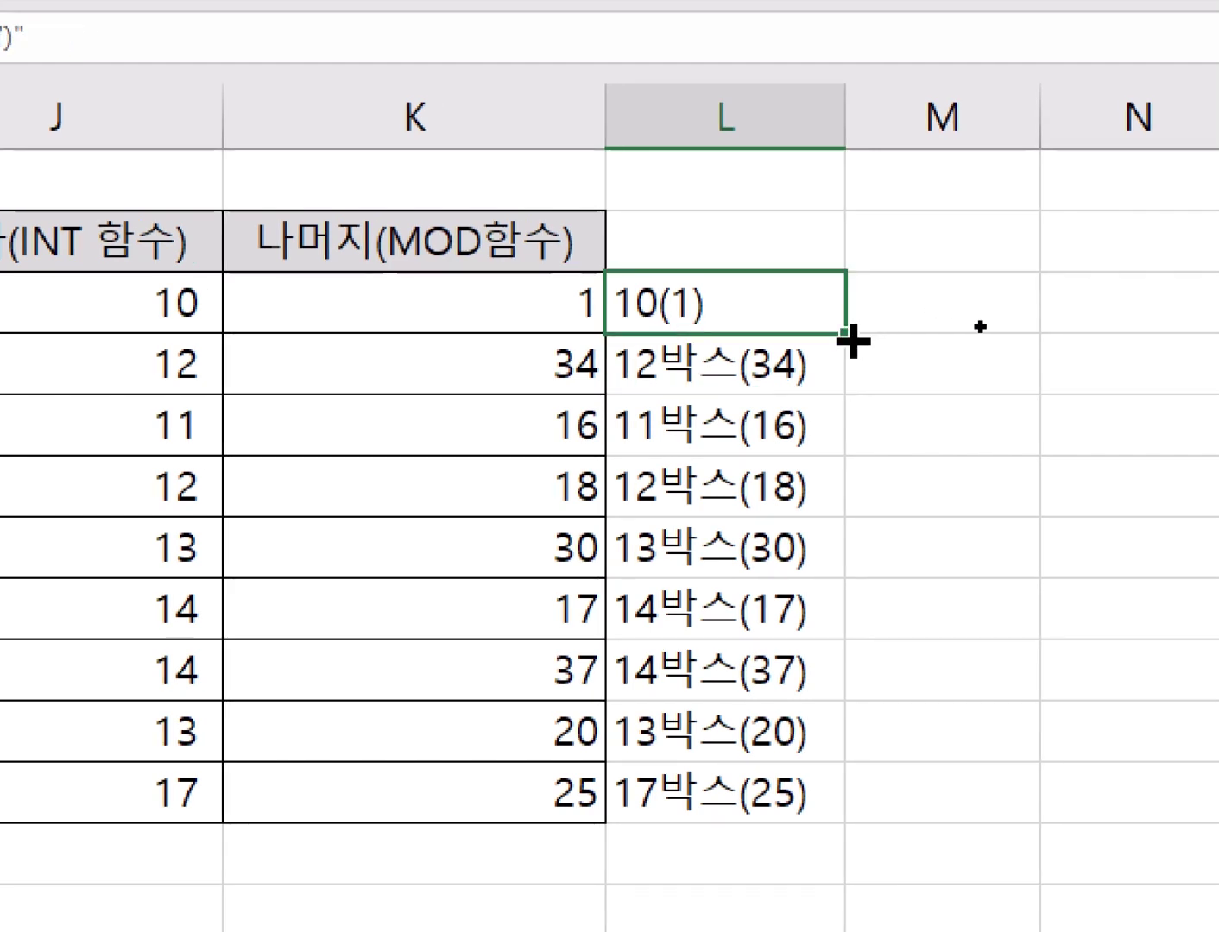
{"action": "left_click_drag", "start_coordinate": [848, 357], "coordinate": [803, 797]}
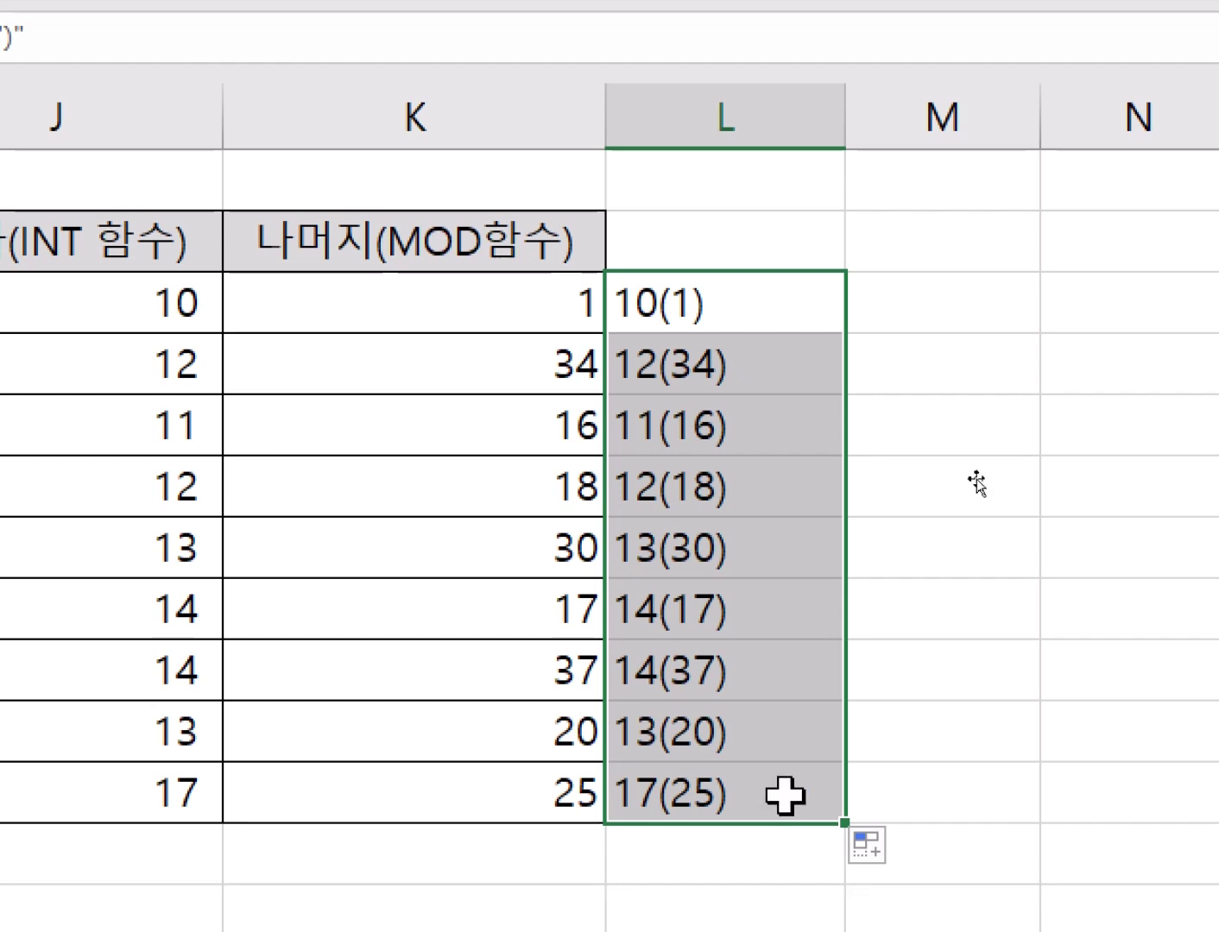
Copy the full text of the combined formula in L3 and leave the cell's formula as it is
{"action": "left_click", "coordinate": [747, 307]}
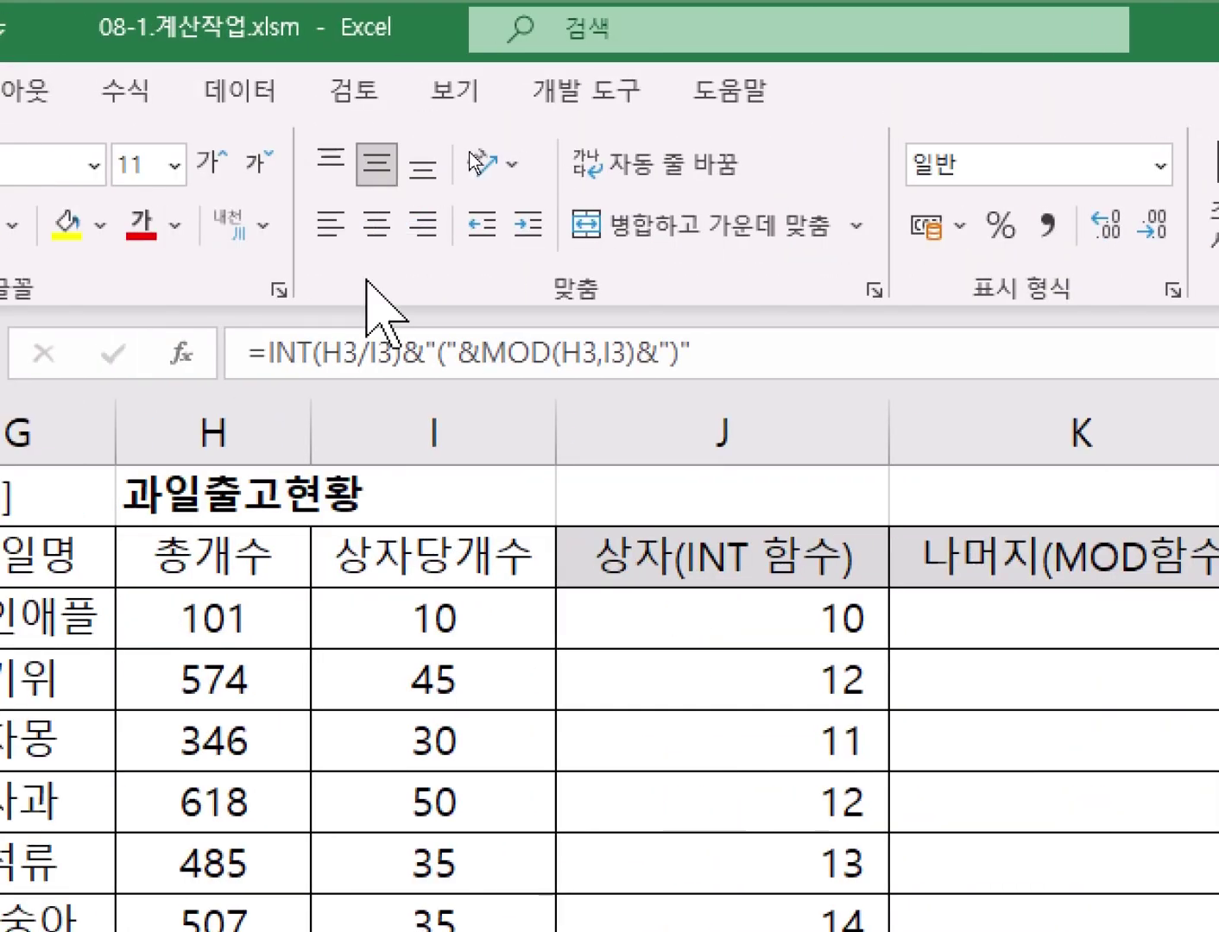
{"action": "left_click", "coordinate": [717, 354]}
{"action": "left_click_drag", "start_coordinate": [691, 354], "coordinate": [244, 355]}
{"action": "key", "text": "ctrl+c"}
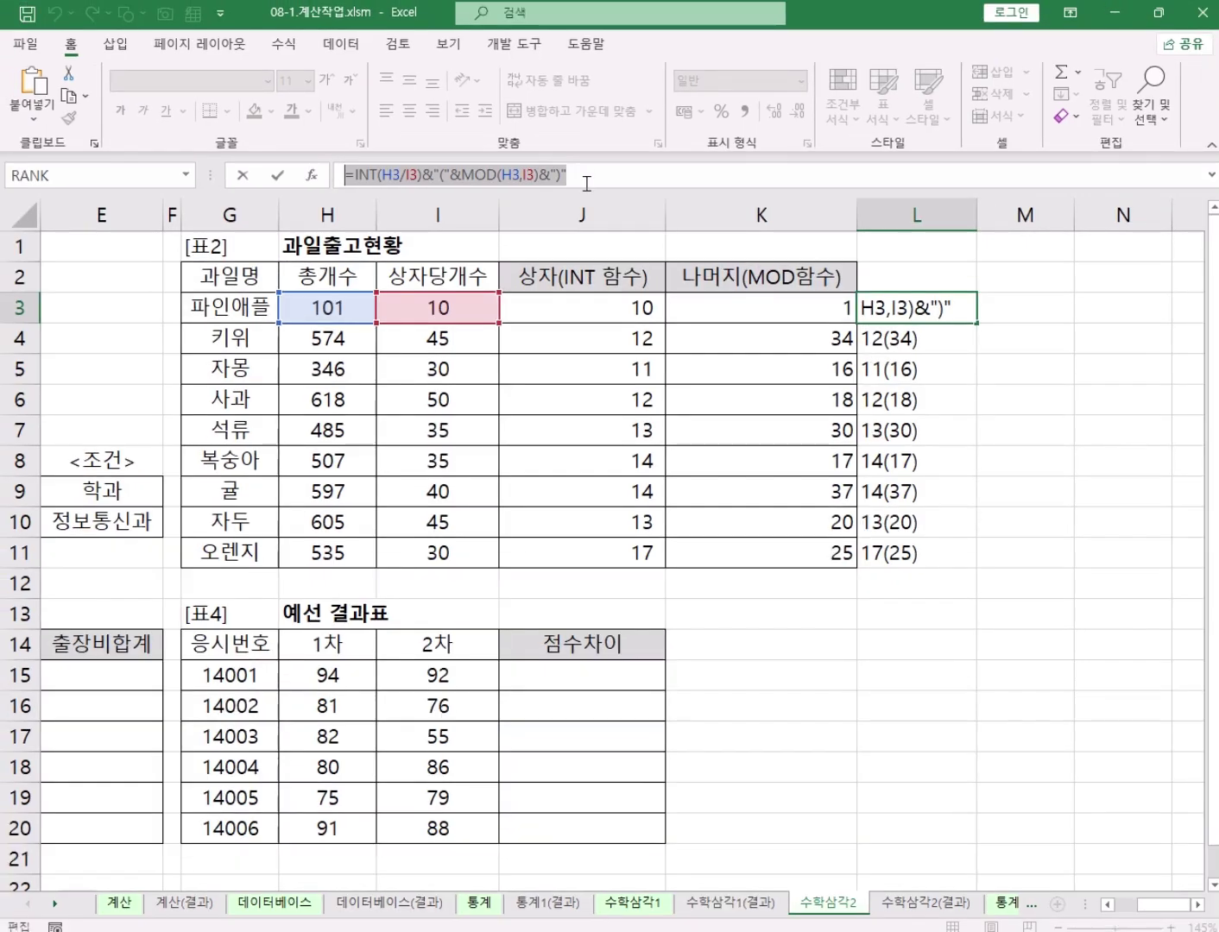
{"action": "key", "text": "Return"}
Switch to Notepad, replace all its text with the copied formula, and break it into an indented second line before MOD
{"action": "key", "text": "alt+Tab"}
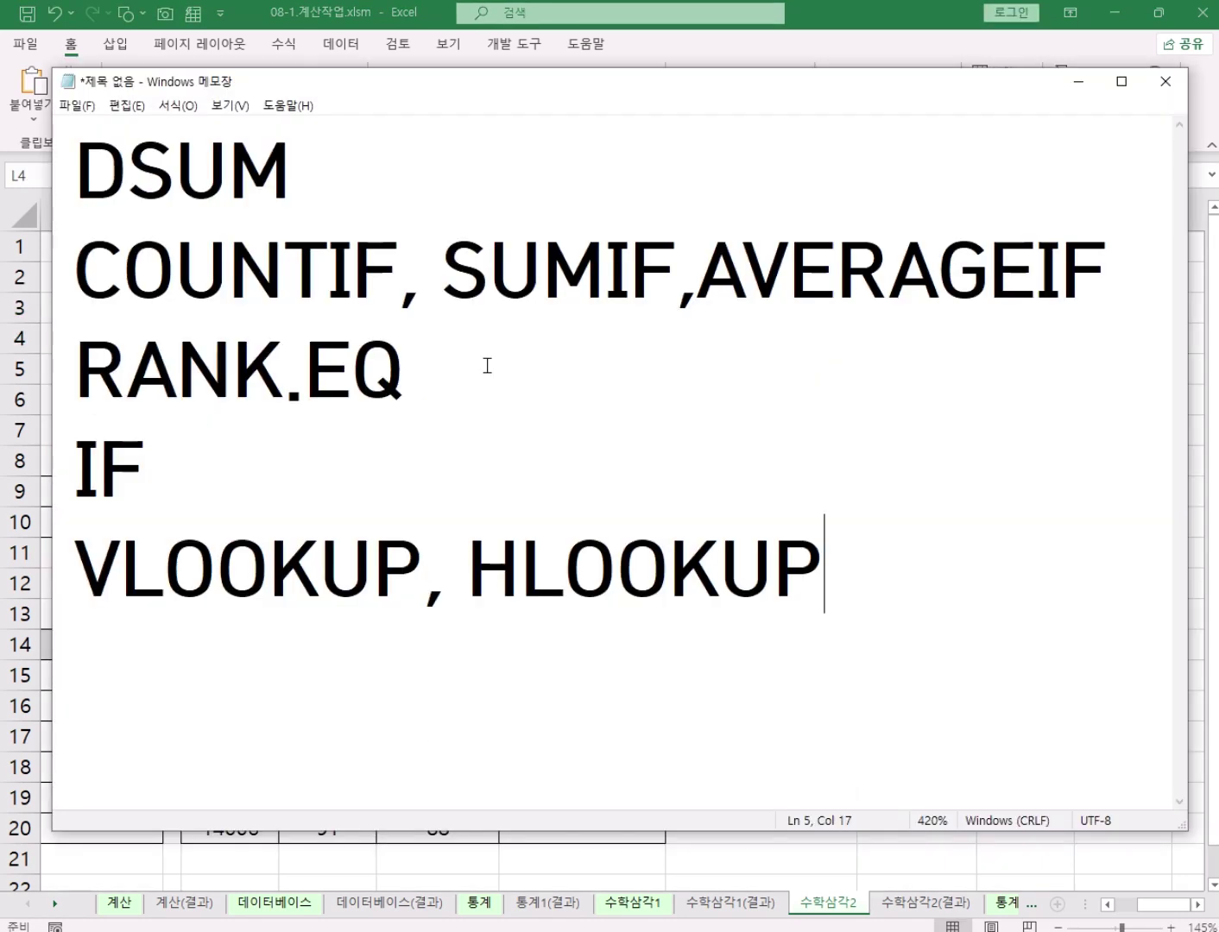
{"action": "left_click_drag", "start_coordinate": [824, 570], "coordinate": [2, 163]}
{"action": "key", "text": "ctrl+v"}
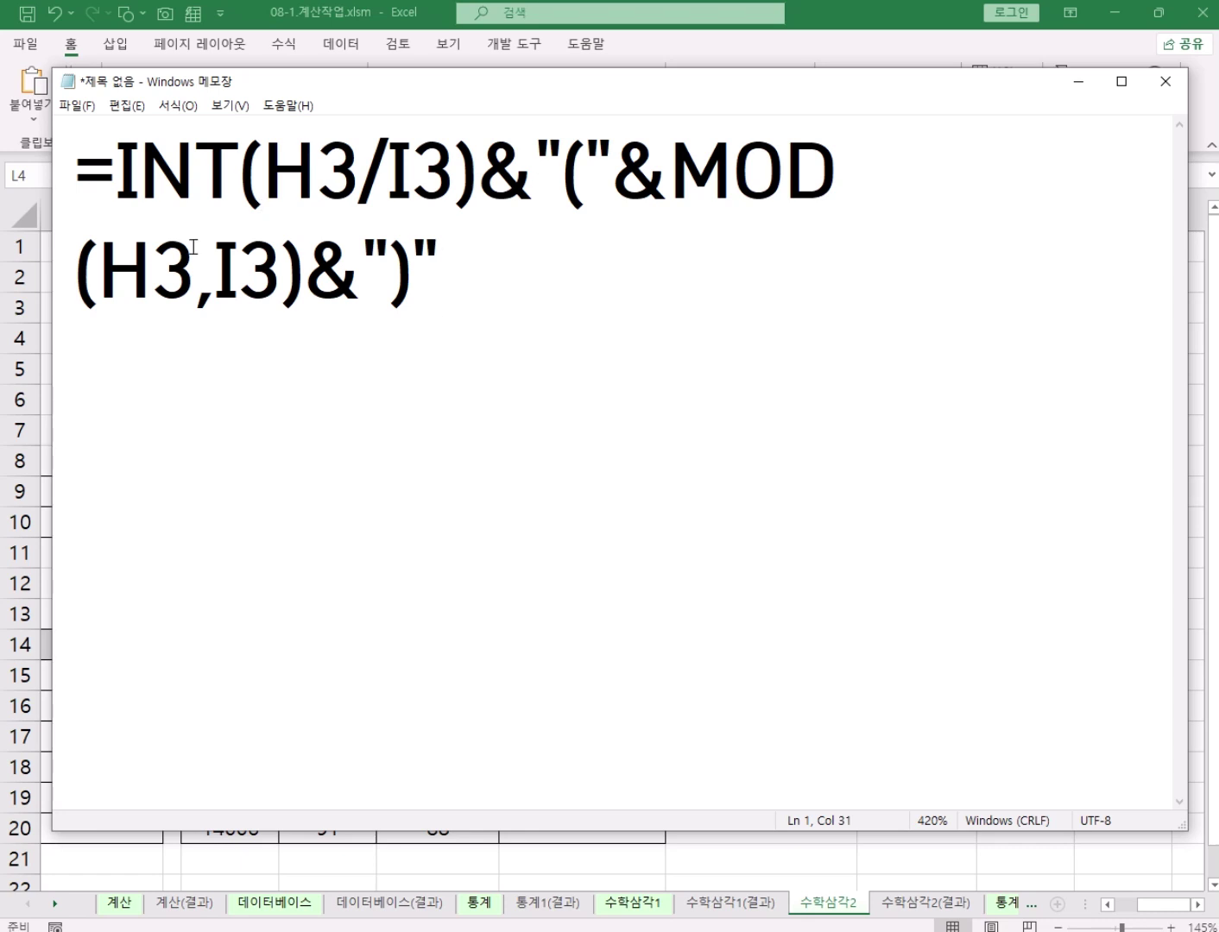
{"action": "left_click", "coordinate": [667, 173]}
{"action": "key", "text": "Return"}
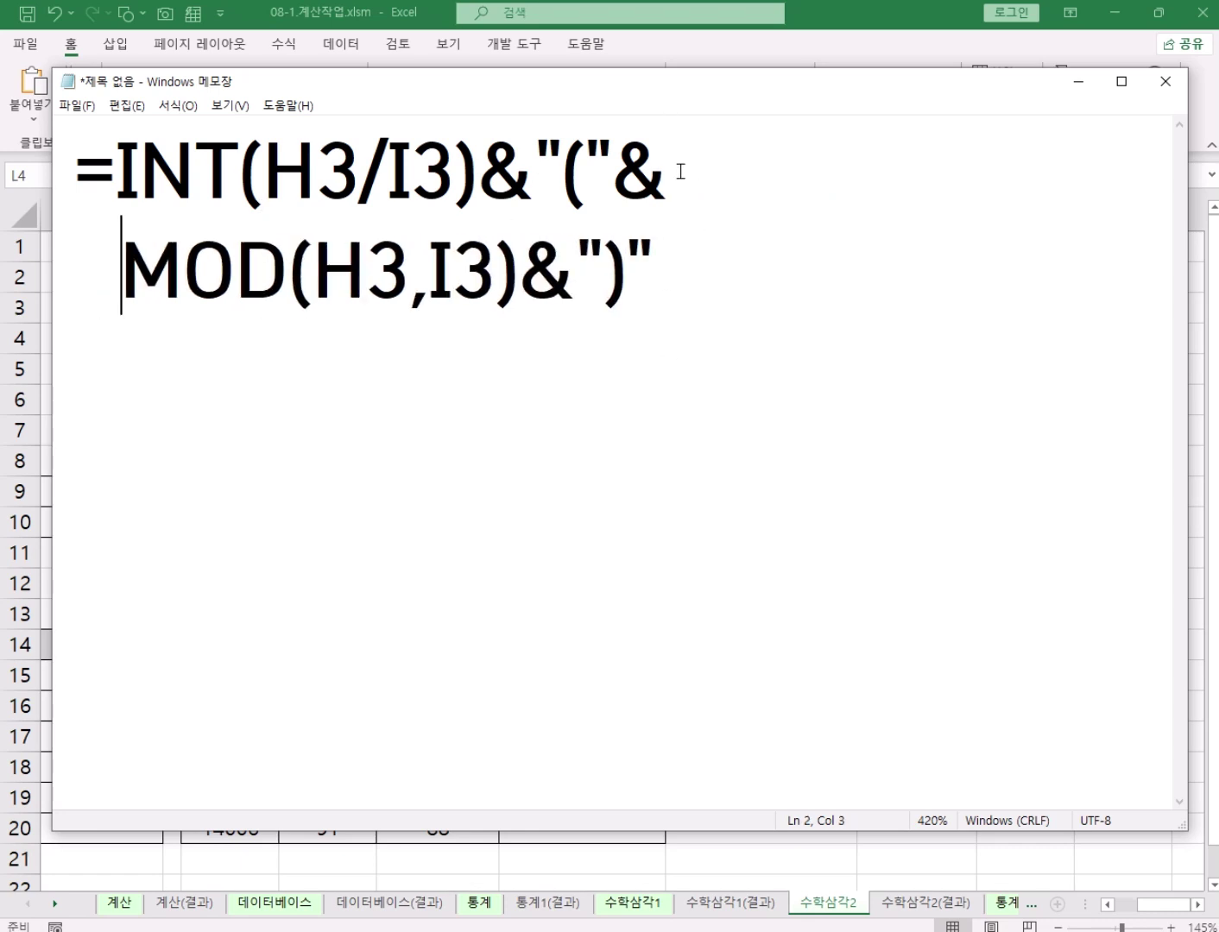
Add the example formula =SUM(A1:A10)&"원" below the INT/MOD formula, separated by an empty line
{"action": "left_click", "coordinate": [917, 309]}
{"action": "key", "text": "Return"}
{"action": "key", "text": "Return"}
{"action": "type", "text": "SU"}
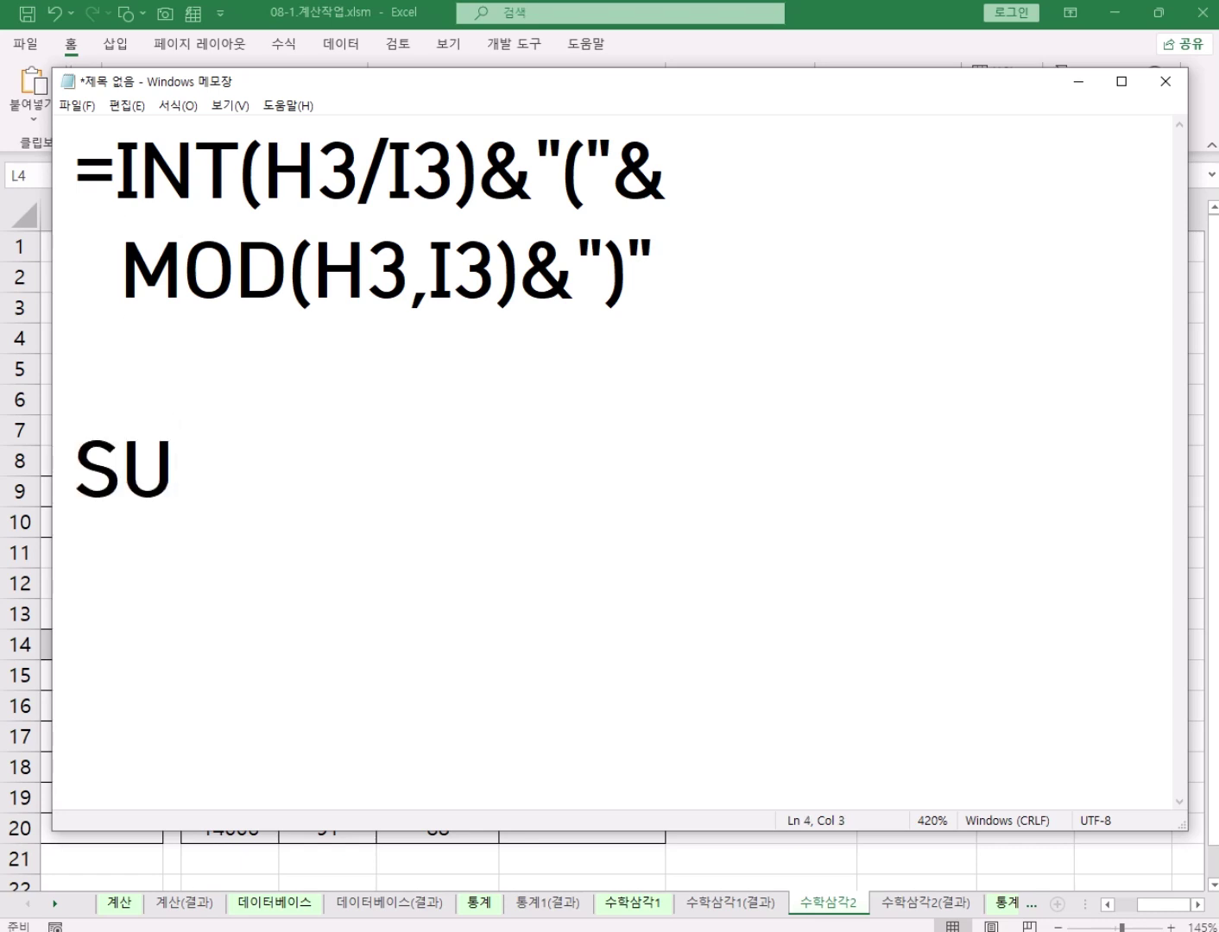
{"action": "key", "text": "BackSpace"}
{"action": "key", "text": "BackSpace"}
{"action": "type", "text": "=SUM(SA"}
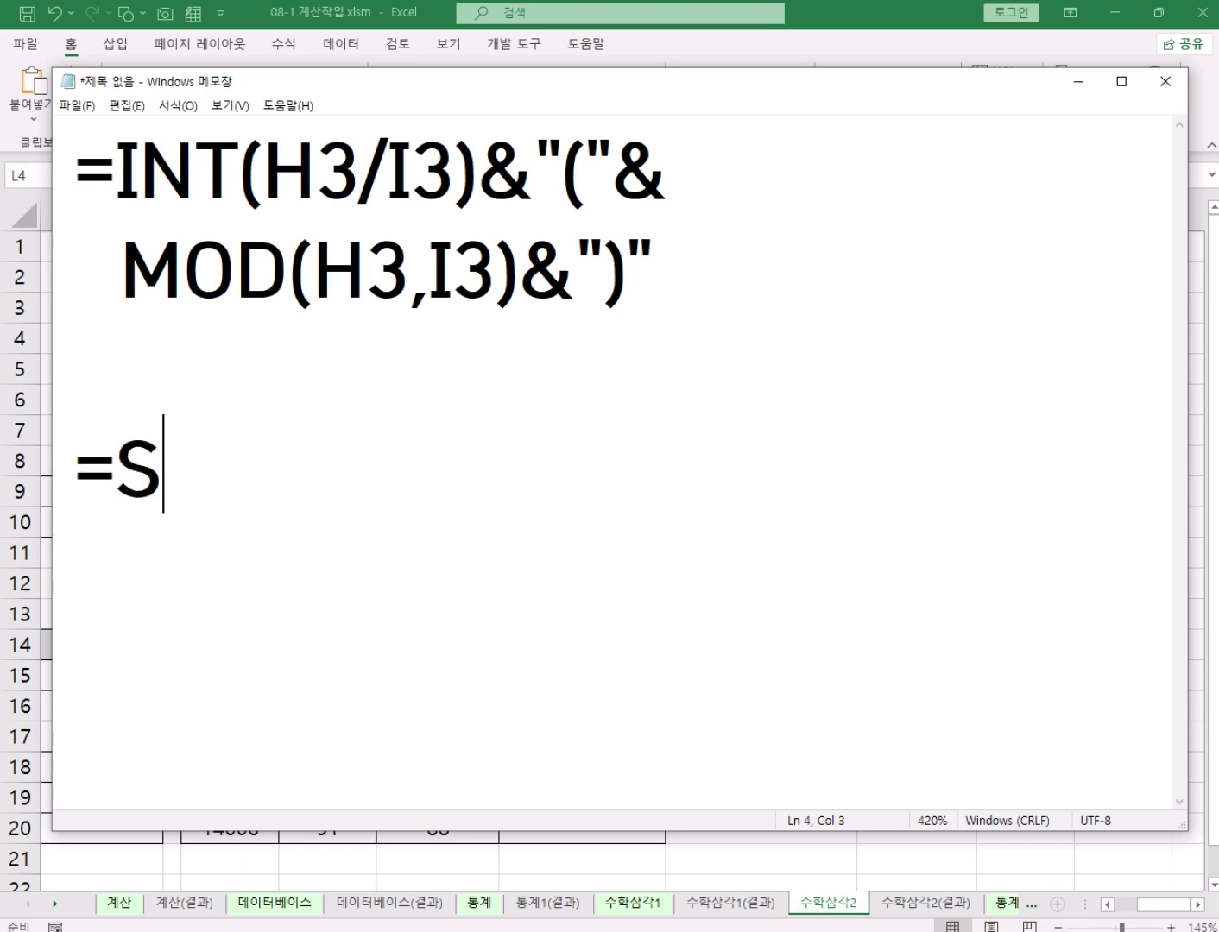
{"action": "key", "text": "BackSpace"}
{"action": "key", "text": "BackSpace"}
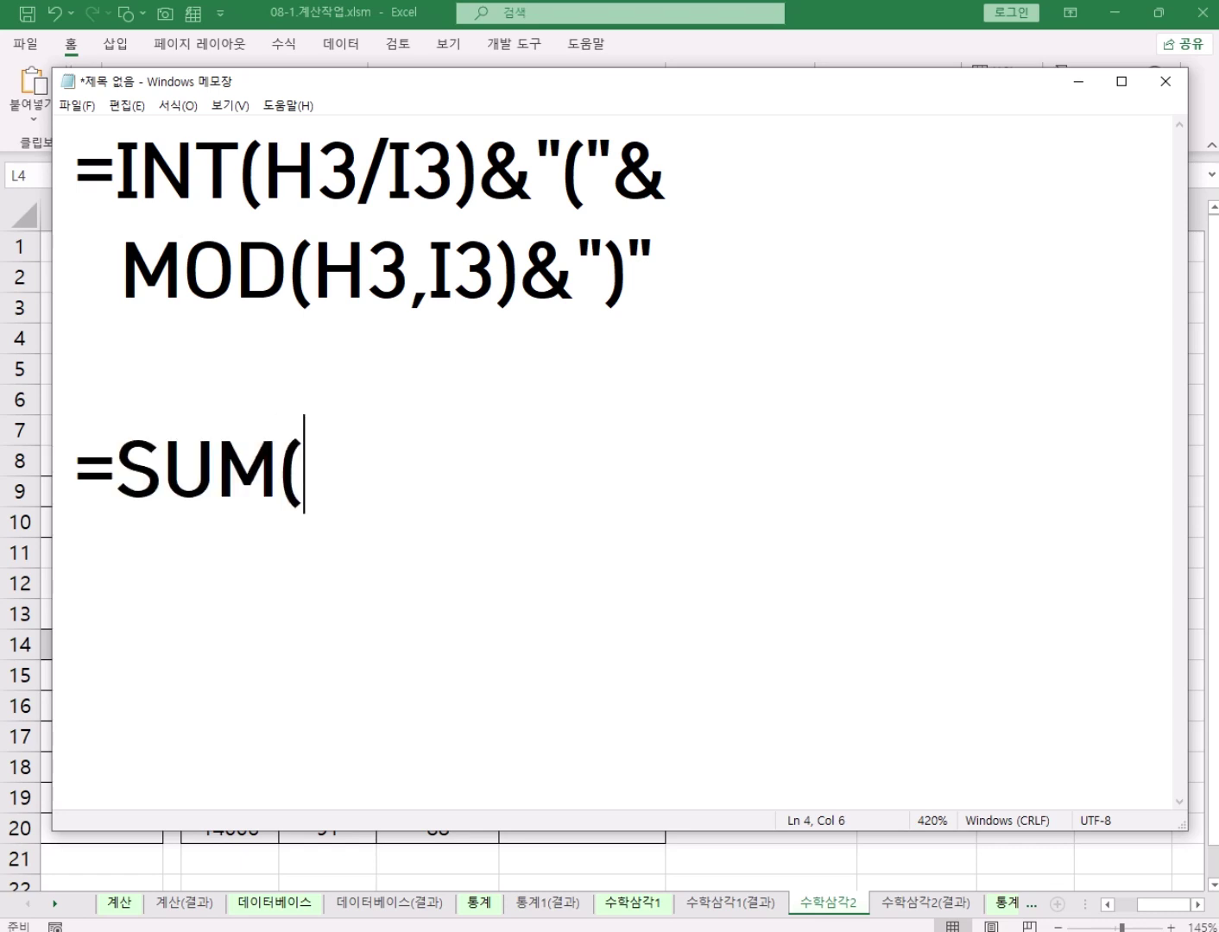
{"action": "type", "text": "AL"}
{"action": "key", "text": "BackSpace"}
{"action": "type", "text": "1"}
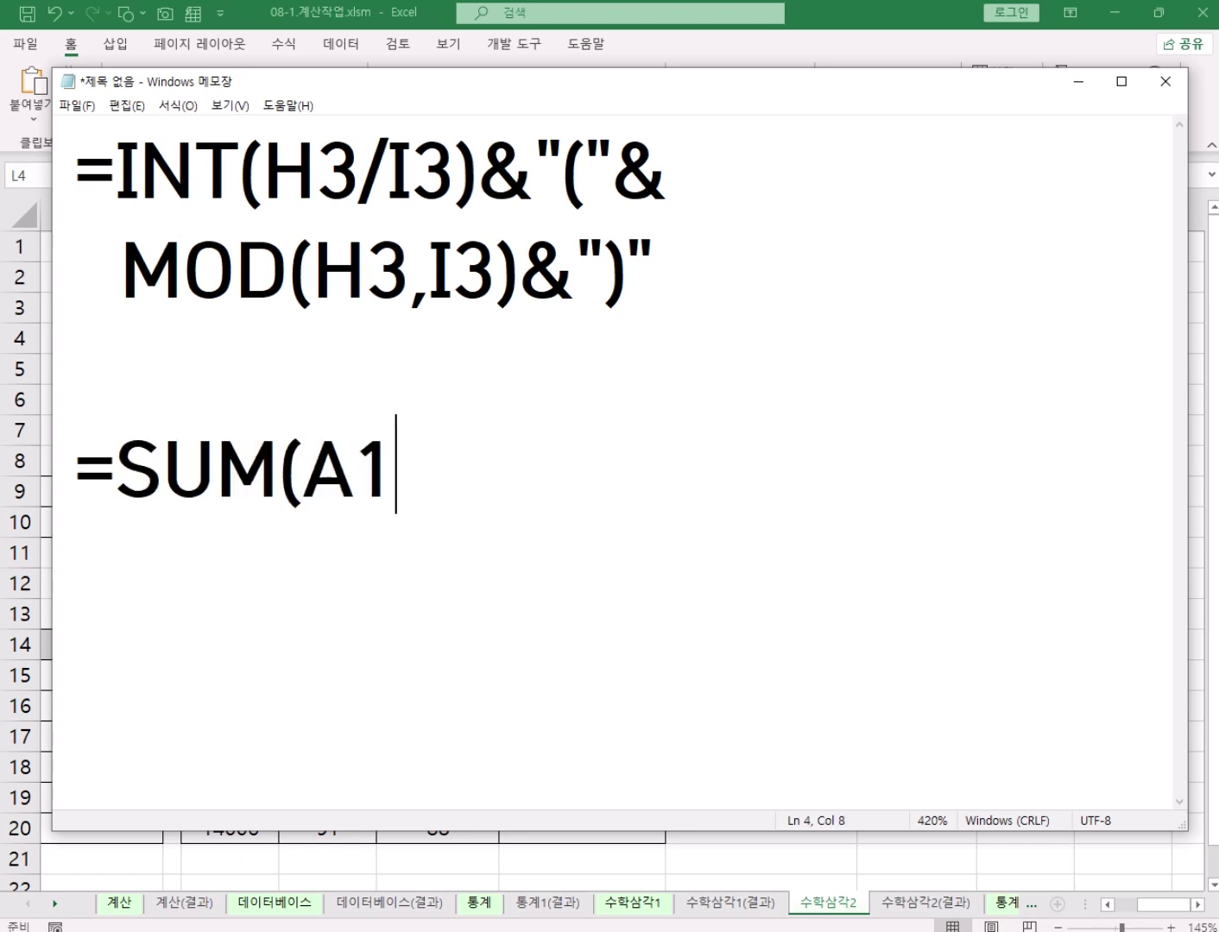
{"action": "type", "text": ":A10)&\""}
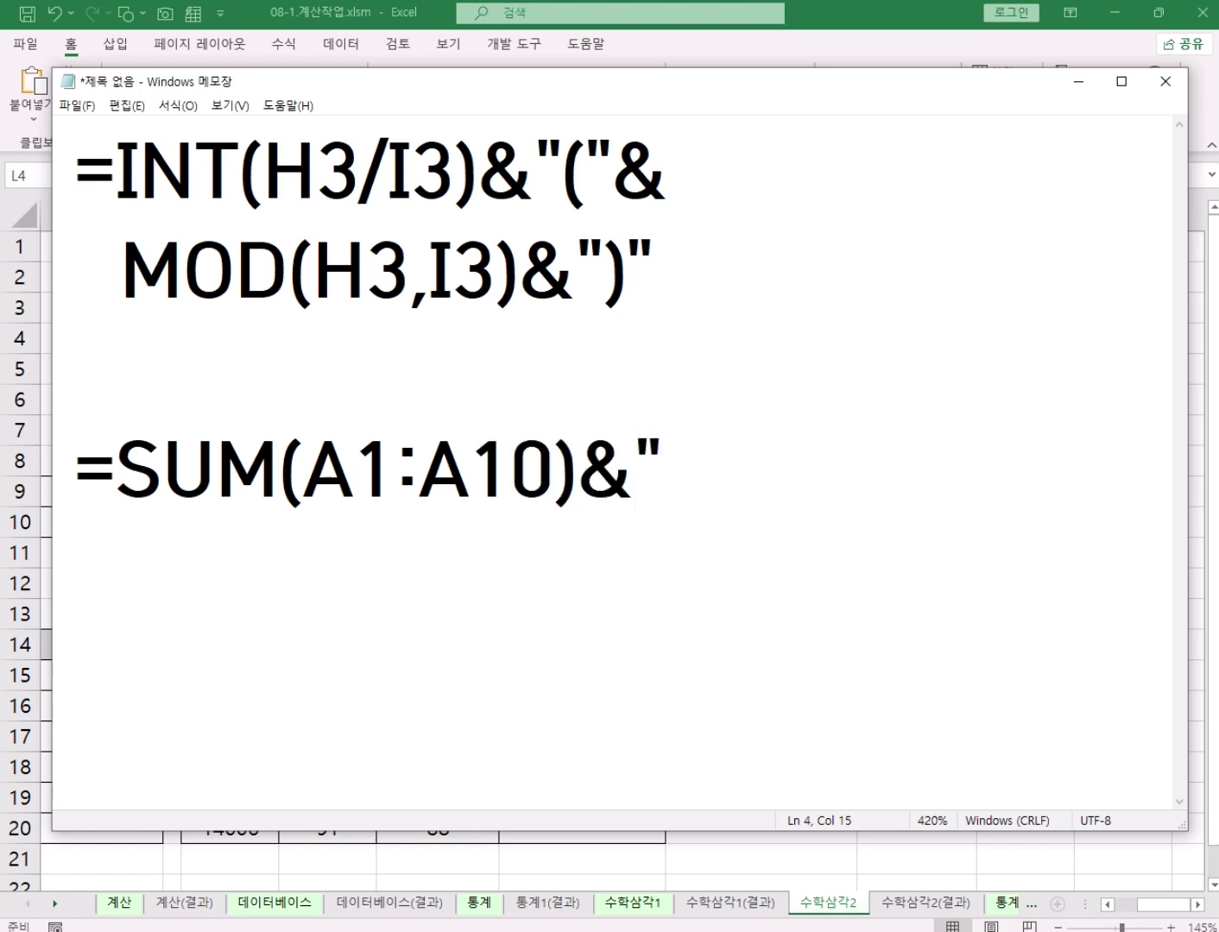
{"action": "type", "text": "원\""}
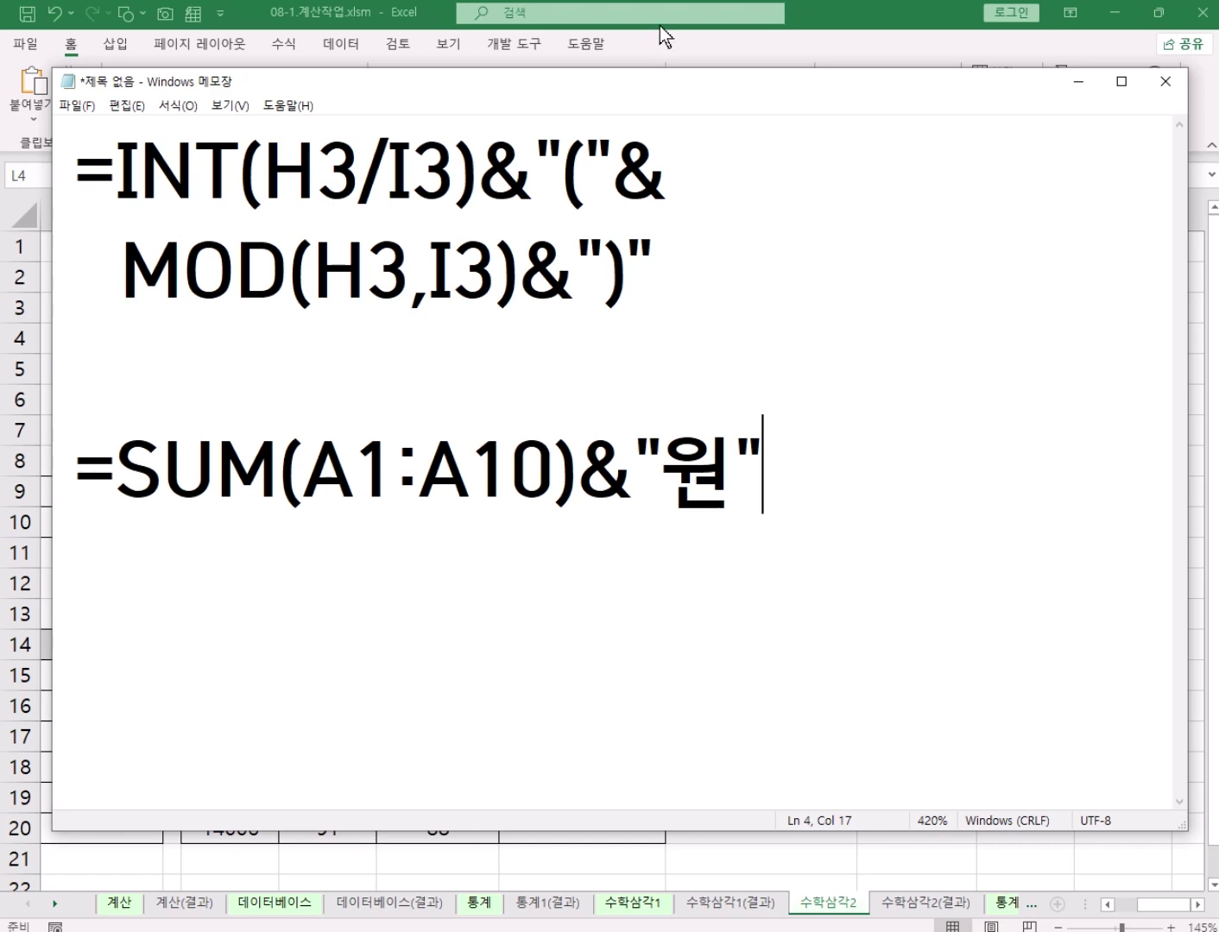
Try 원 in place of the opening parenthesis quoted after INT(H3/I3), and put the parenthesis back
{"action": "left_click_drag", "start_coordinate": [614, 171], "coordinate": [489, 171]}
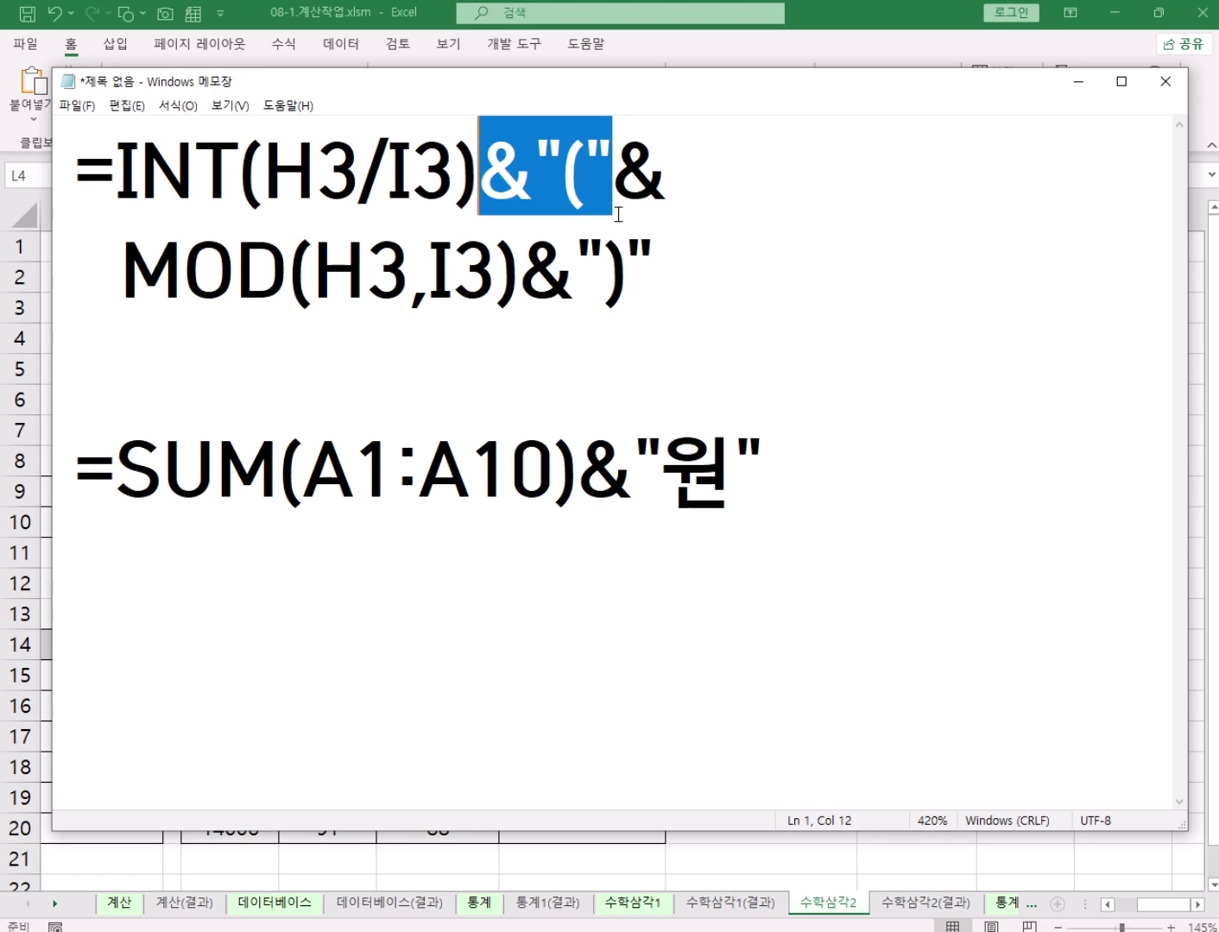
{"action": "left_click", "coordinate": [570, 176]}
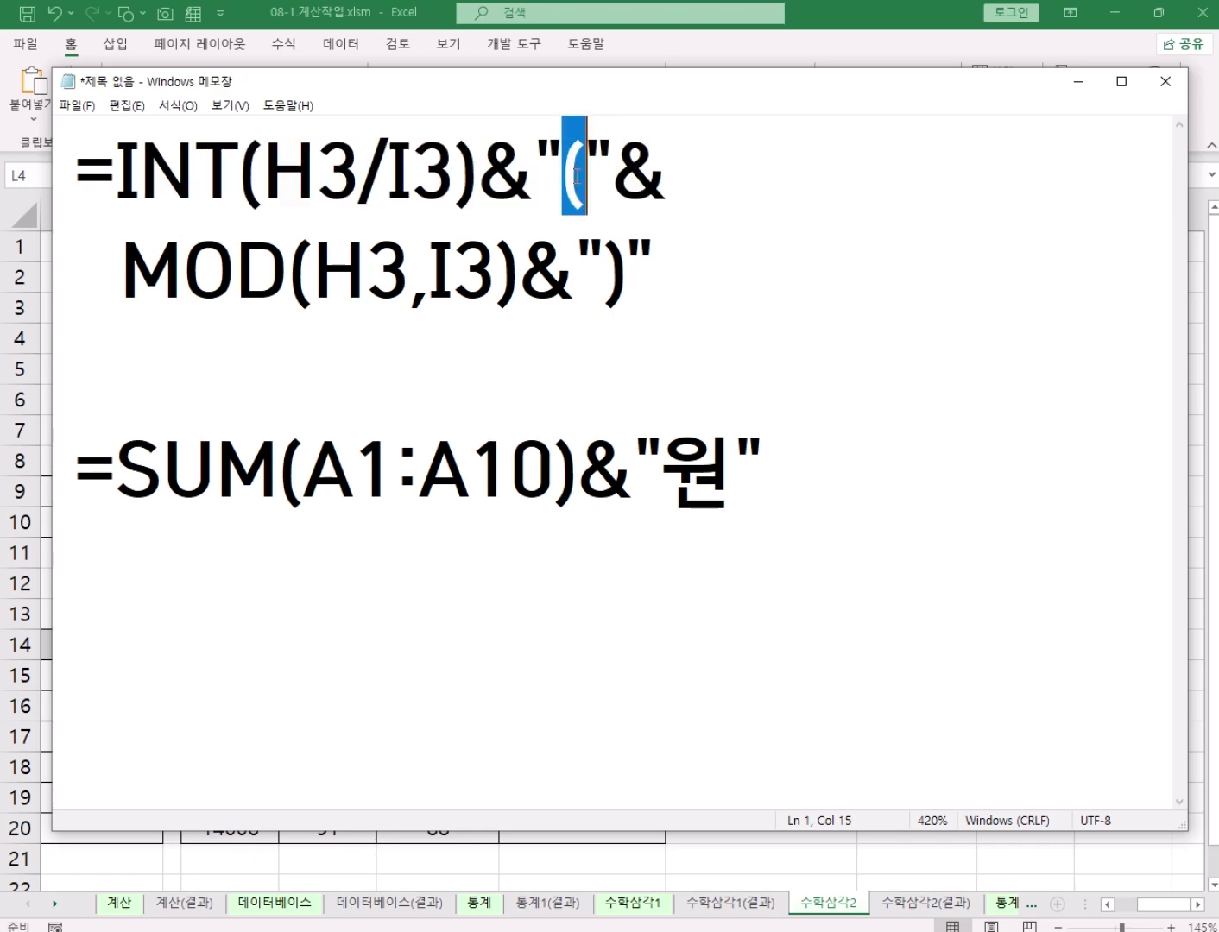
{"action": "key", "text": "BackSpace"}
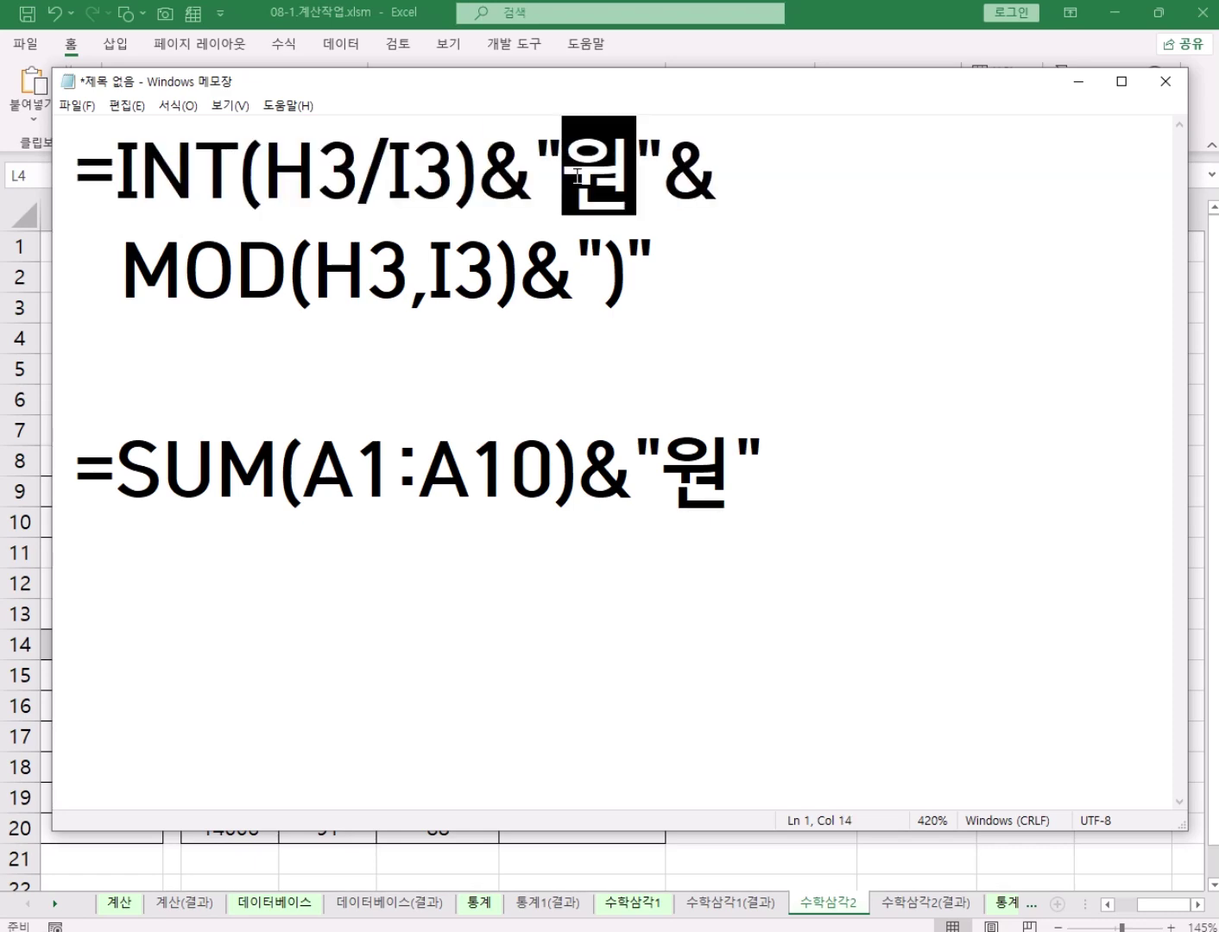
{"action": "key", "text": "BackSpace"}
{"action": "key", "text": "BackSpace"}
{"action": "key", "text": "BackSpace"}
{"action": "key", "text": "BackSpace"}
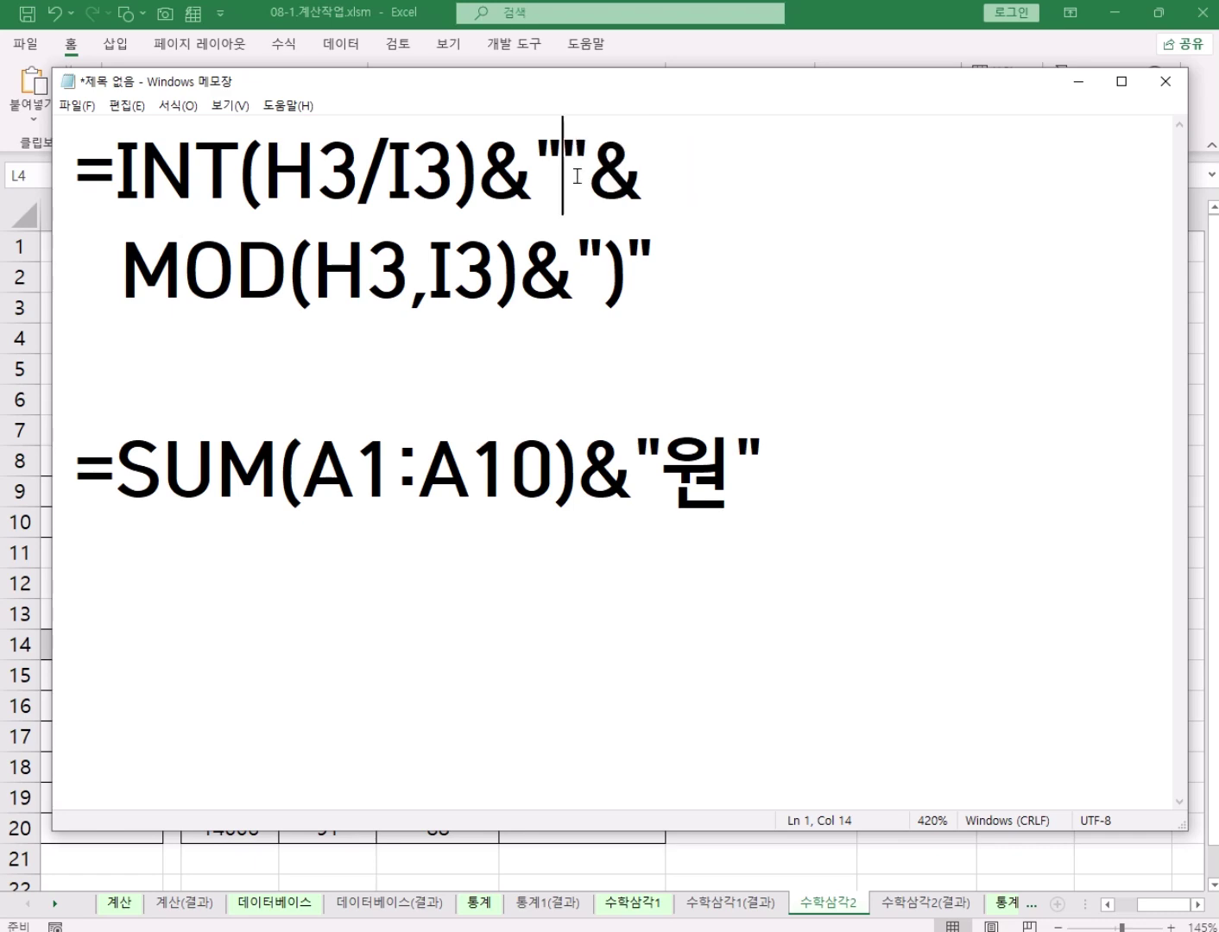
{"action": "type", "text": "("}
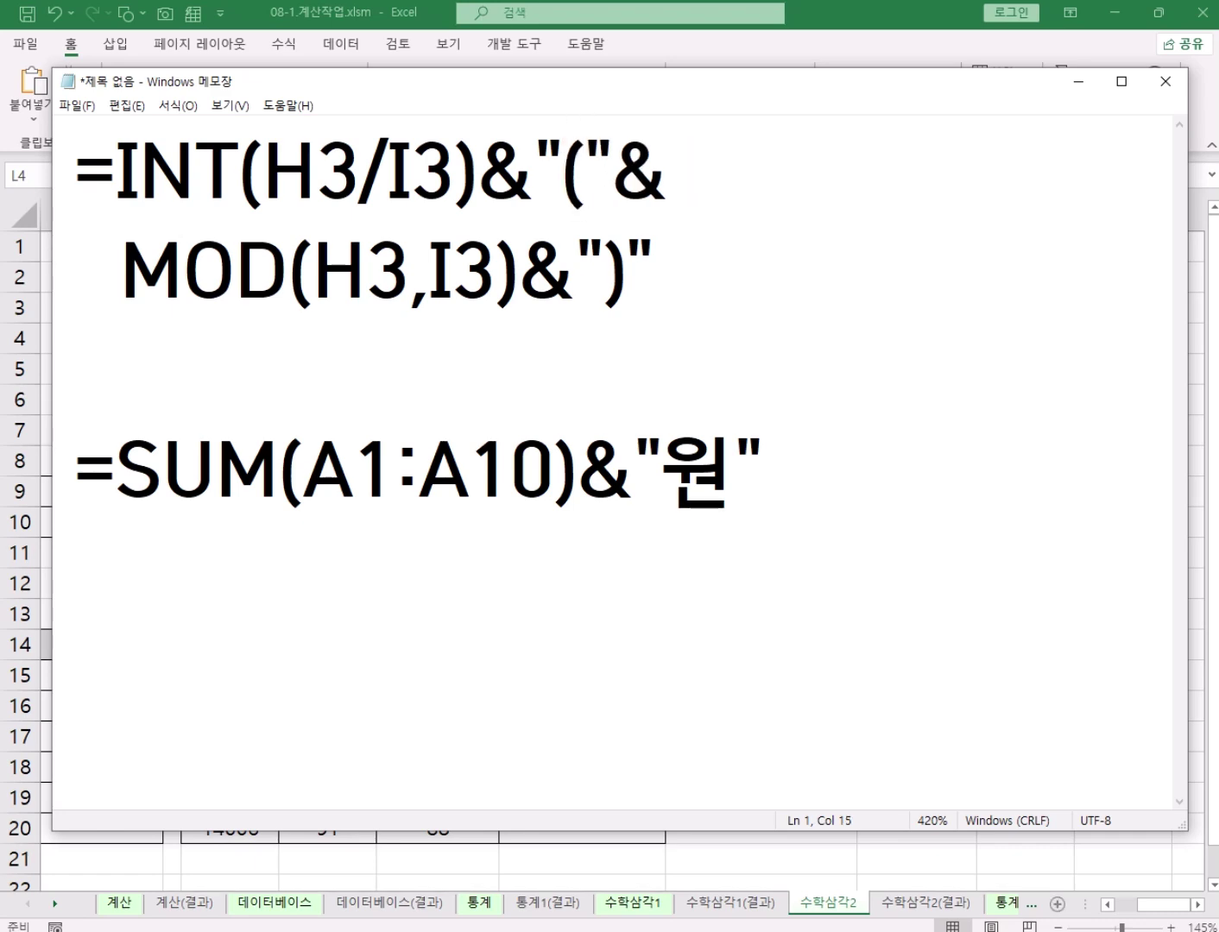
Space out the first line of the formula so it reads =INT(H3/I3) & "(" &
{"action": "key", "text": "Left"}
{"action": "key", "text": "Left"}
{"action": "key", "text": "Left"}
{"action": "key", "text": "Right"}
{"action": "key", "text": "Right"}
{"action": "key", "text": "Right"}
{"action": "key", "text": "Right"}
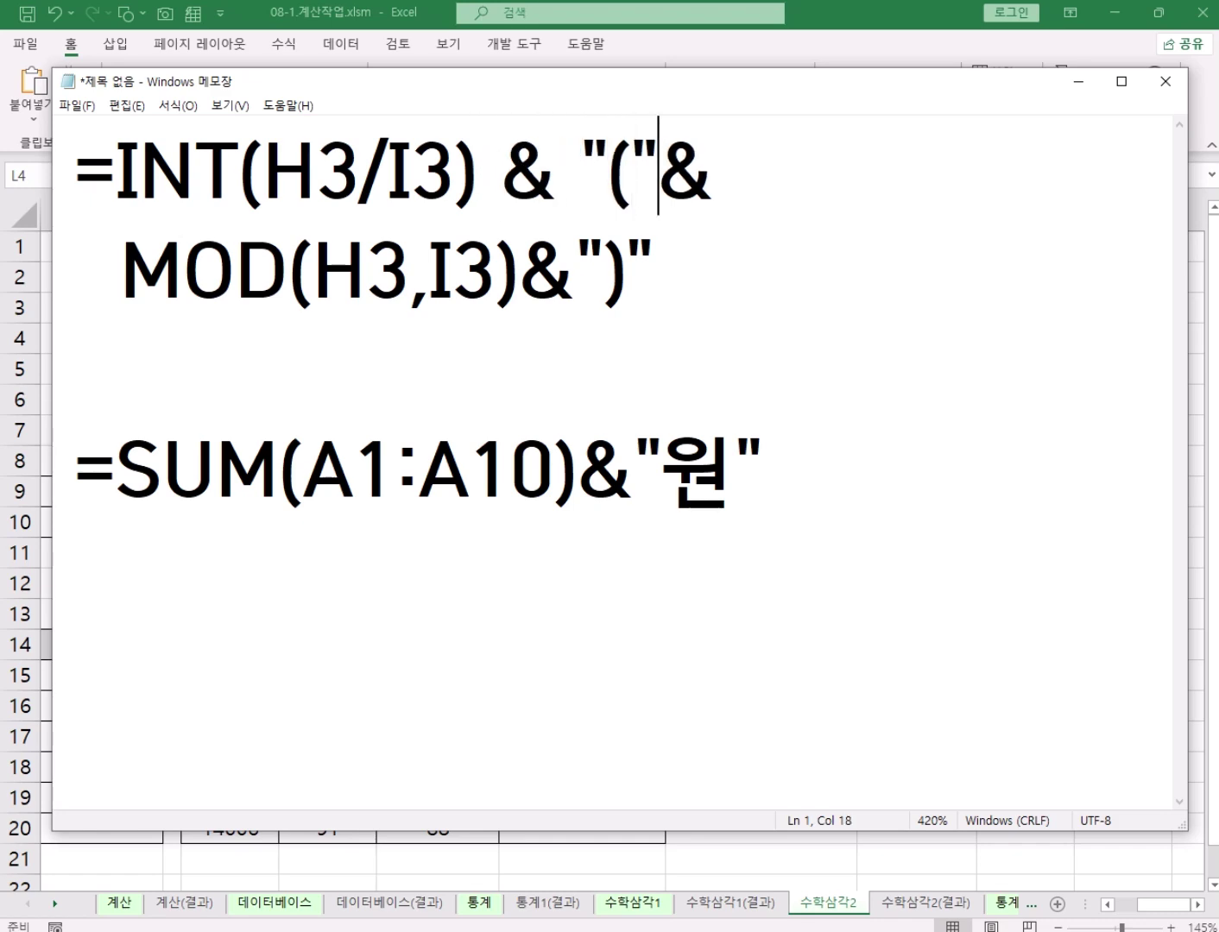
{"action": "key", "text": "Delete"}
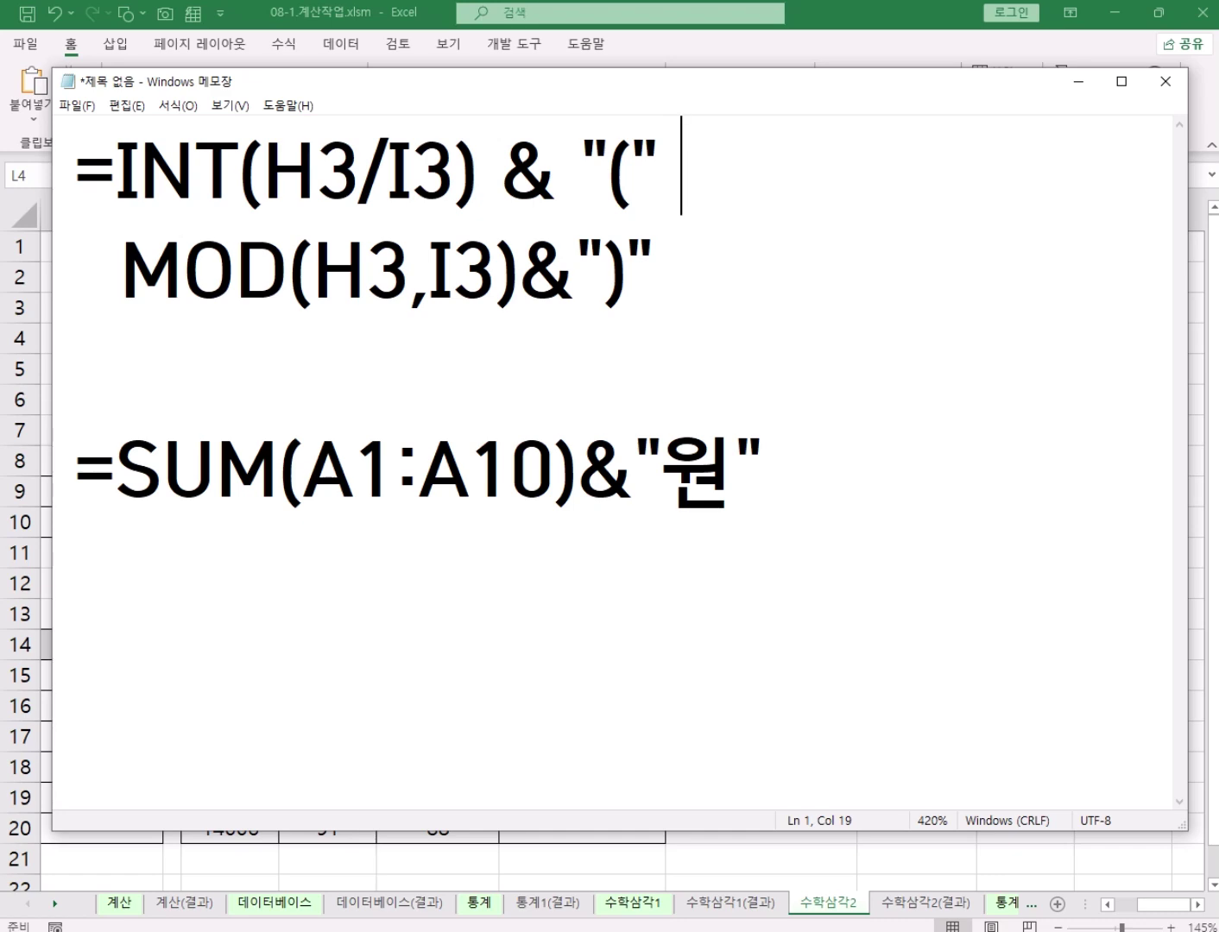
{"action": "left_click_drag", "start_coordinate": [659, 163], "coordinate": [125, 156]}
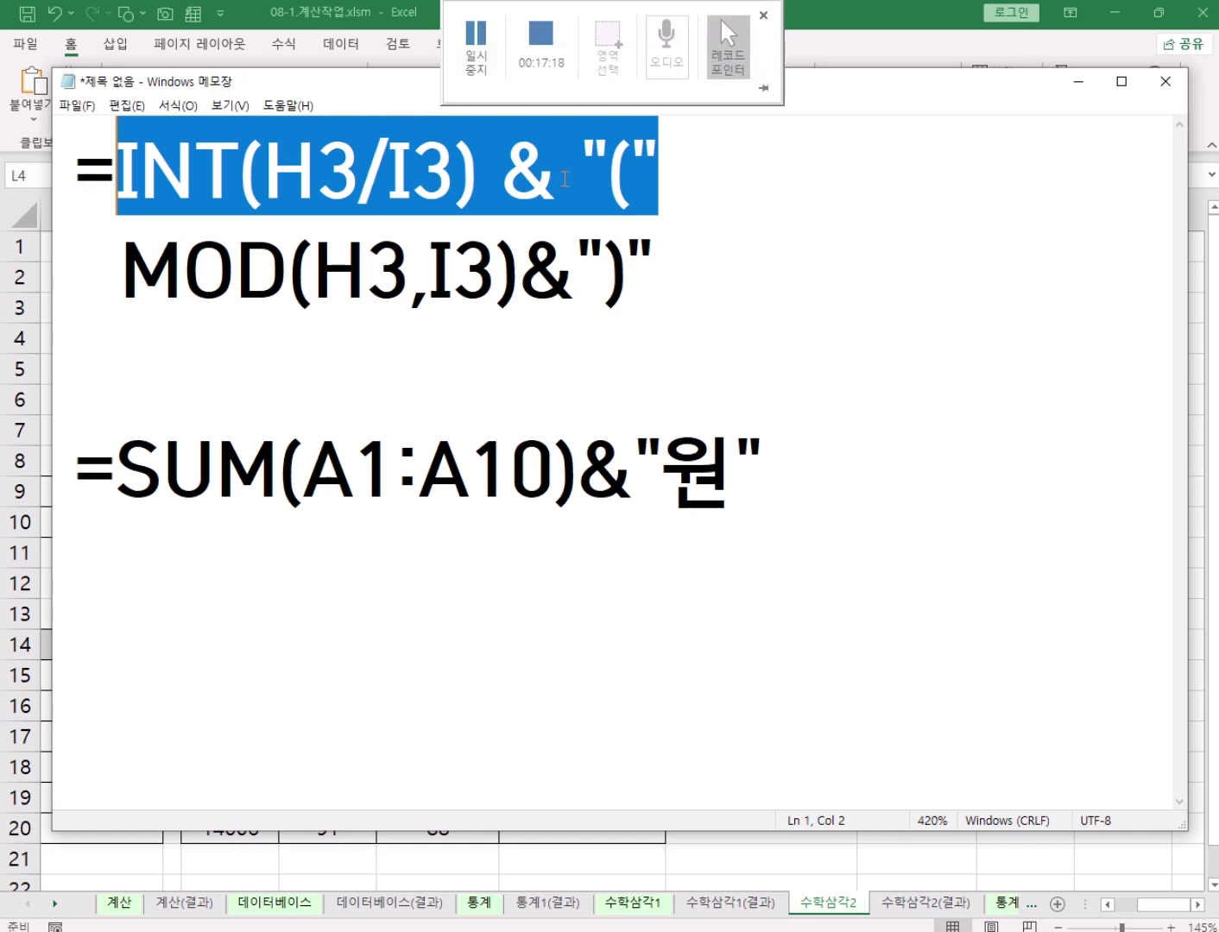
{"action": "left_click", "coordinate": [738, 200]}
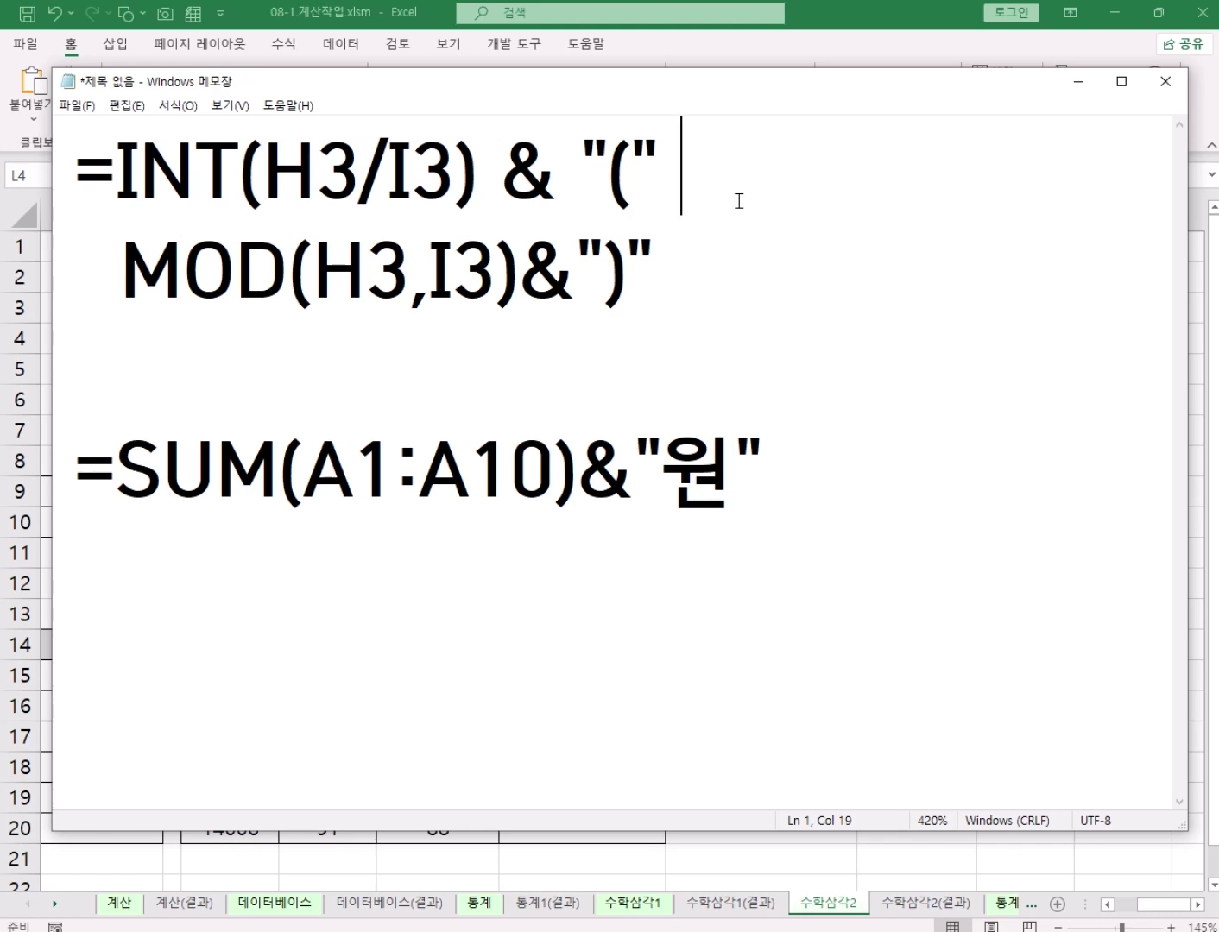
{"action": "type", "text": "&"}
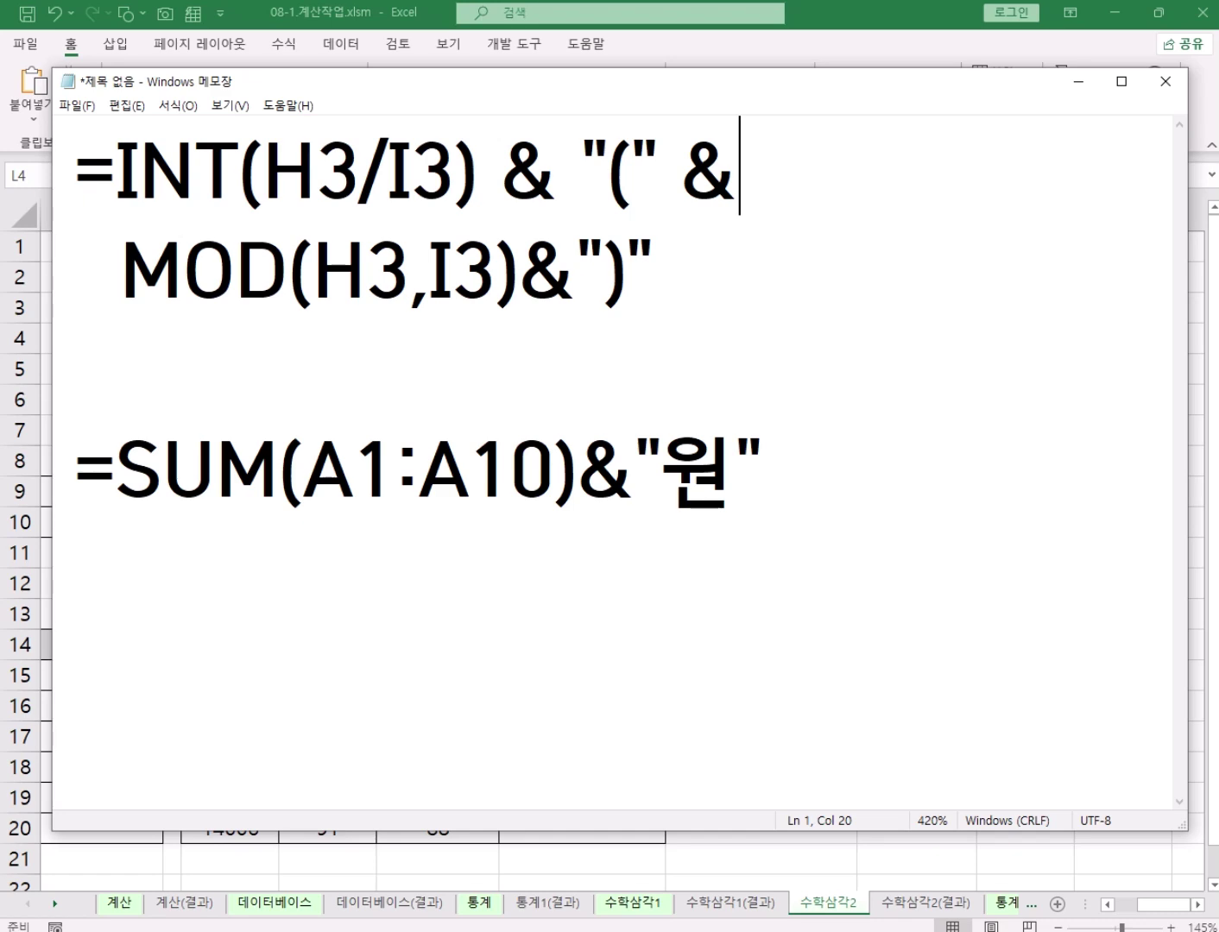
Space out the formula's second line so it reads MOD(H3,I3) & ")"
{"action": "key", "text": "Down"}
{"action": "key", "text": "Left"}
{"action": "key", "text": "Left"}
{"action": "key", "text": "Left"}
{"action": "key", "text": "Left"}
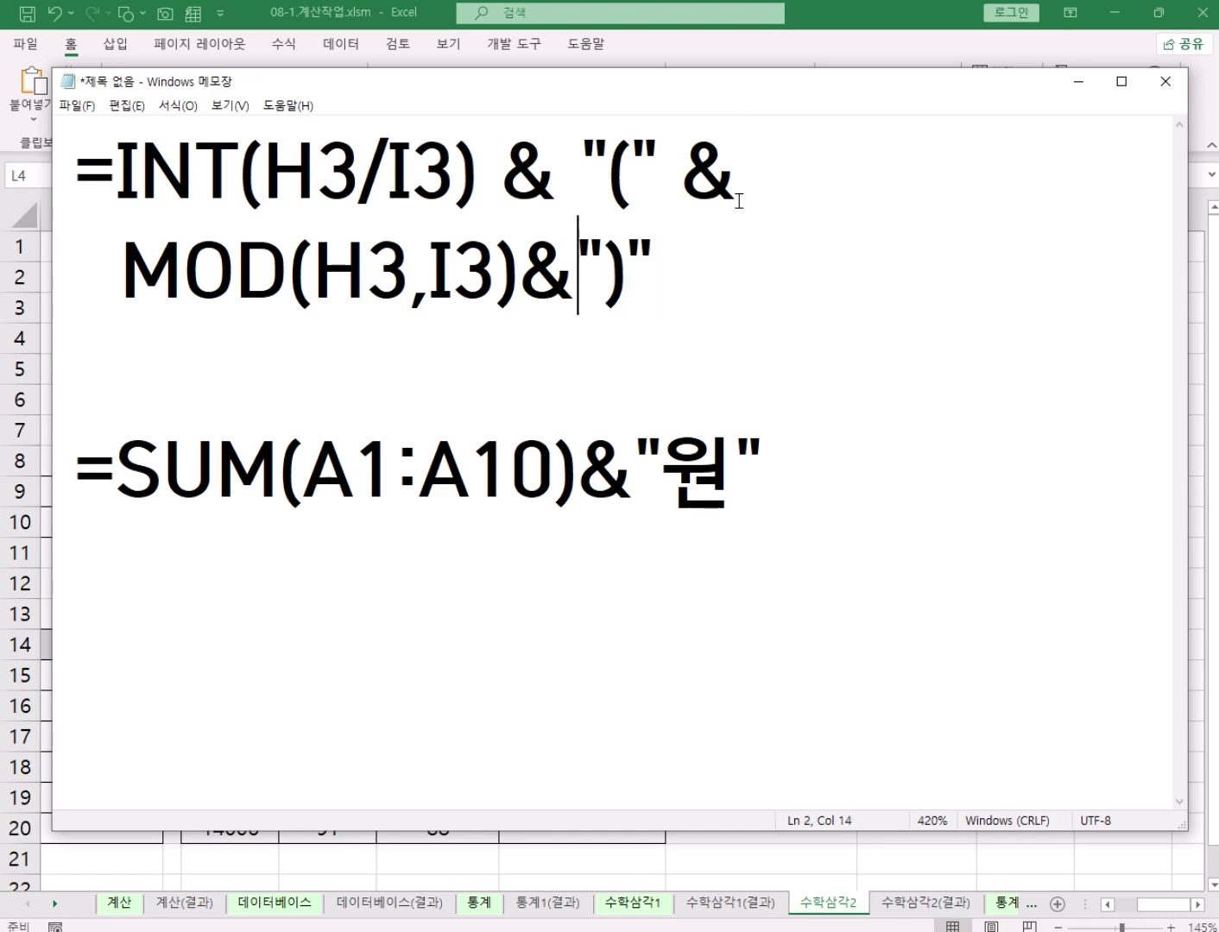
{"action": "key", "text": "Right"}
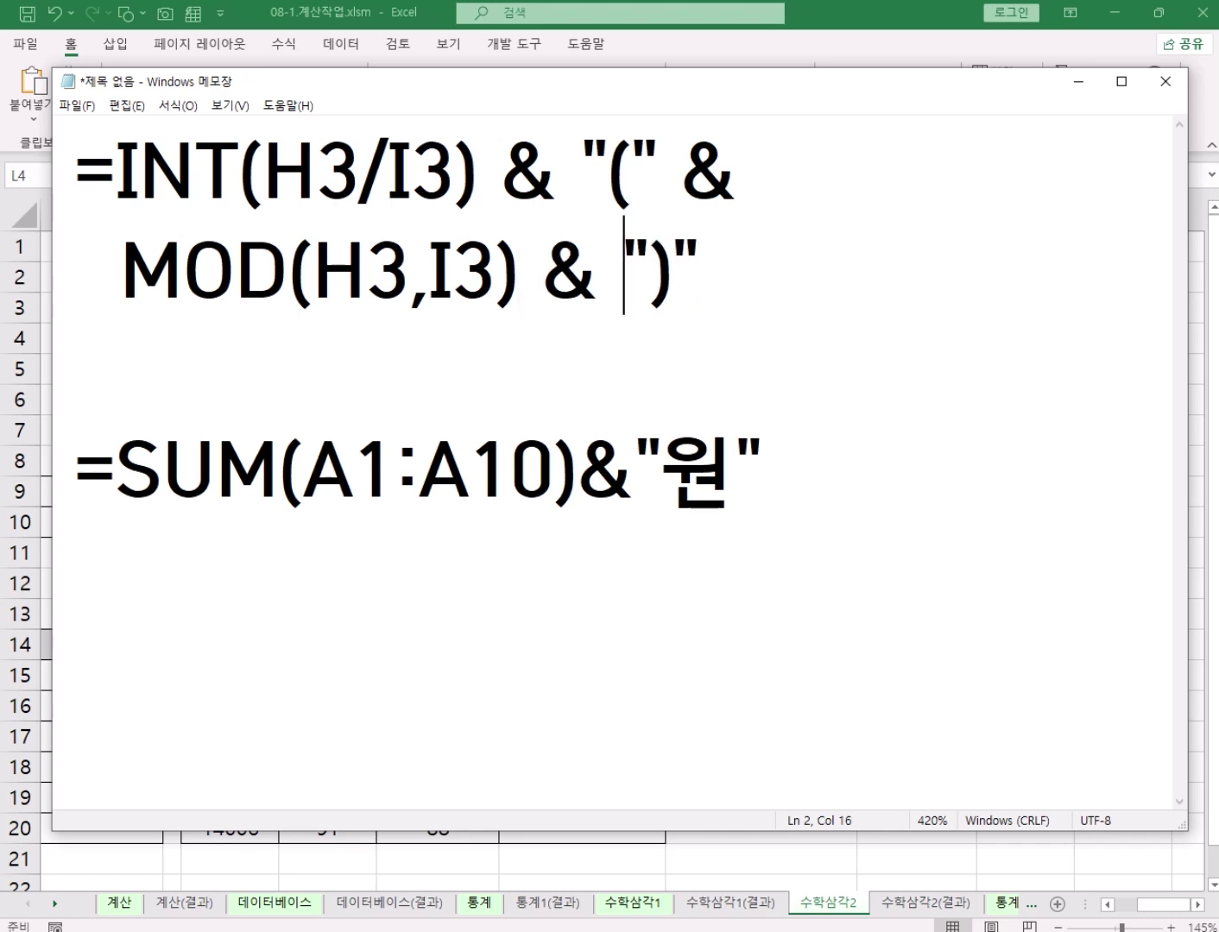
{"action": "key", "text": "Right"}
{"action": "key", "text": "Right"}
{"action": "key", "text": "Right"}
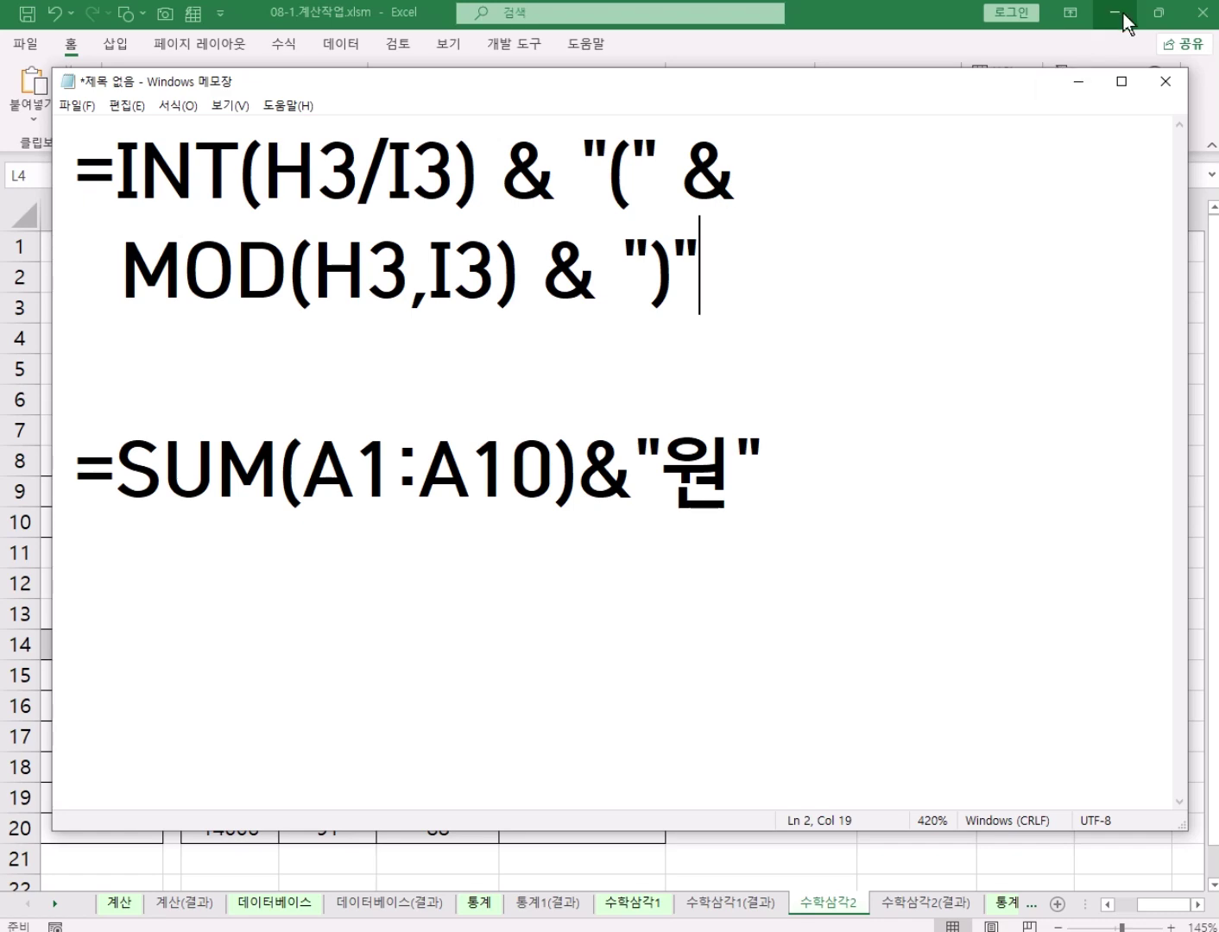
Restore the Excel window to a smaller size and arrange it below the Notepad formula so both can be seen
{"action": "double_click", "coordinate": [877, 21]}
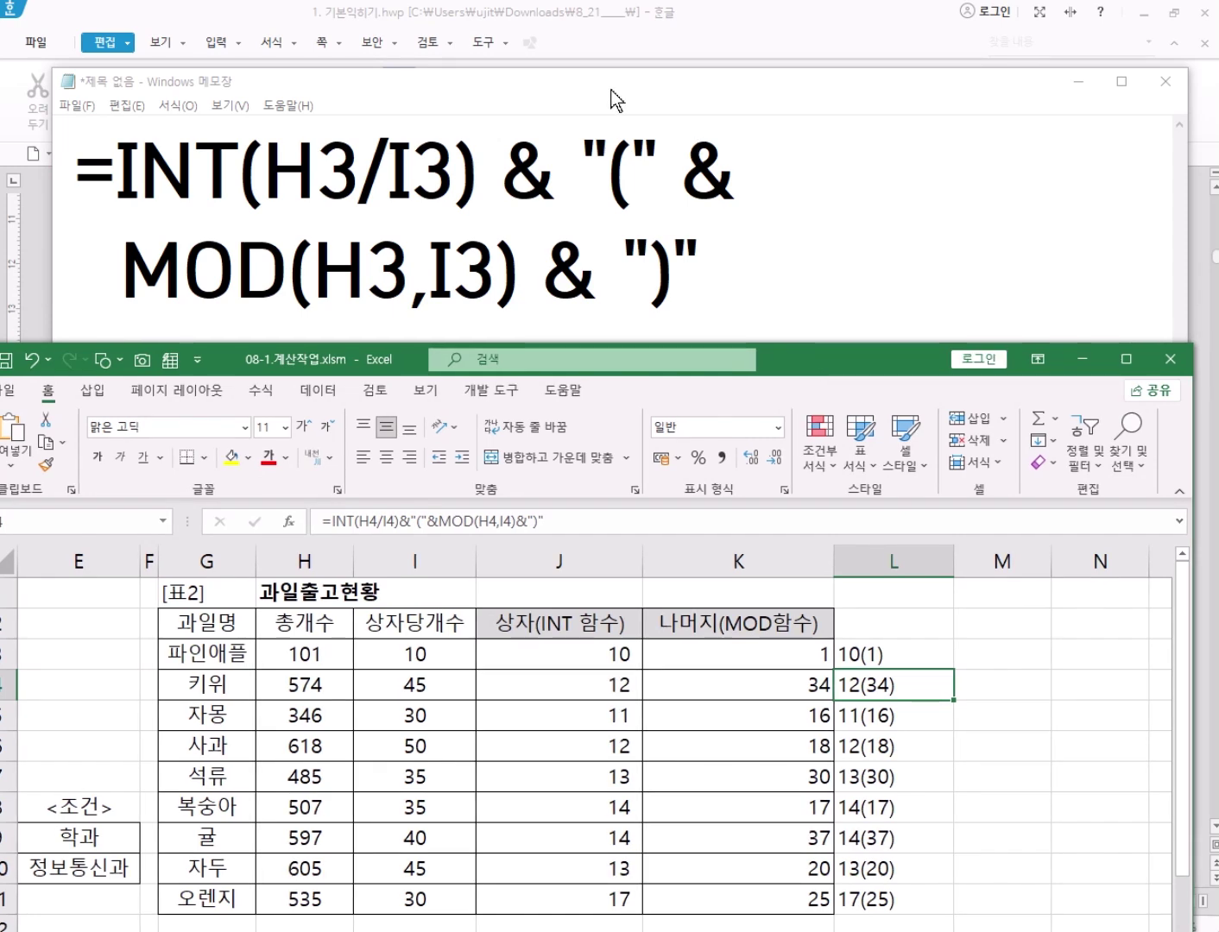
{"action": "left_click", "coordinate": [594, 79]}
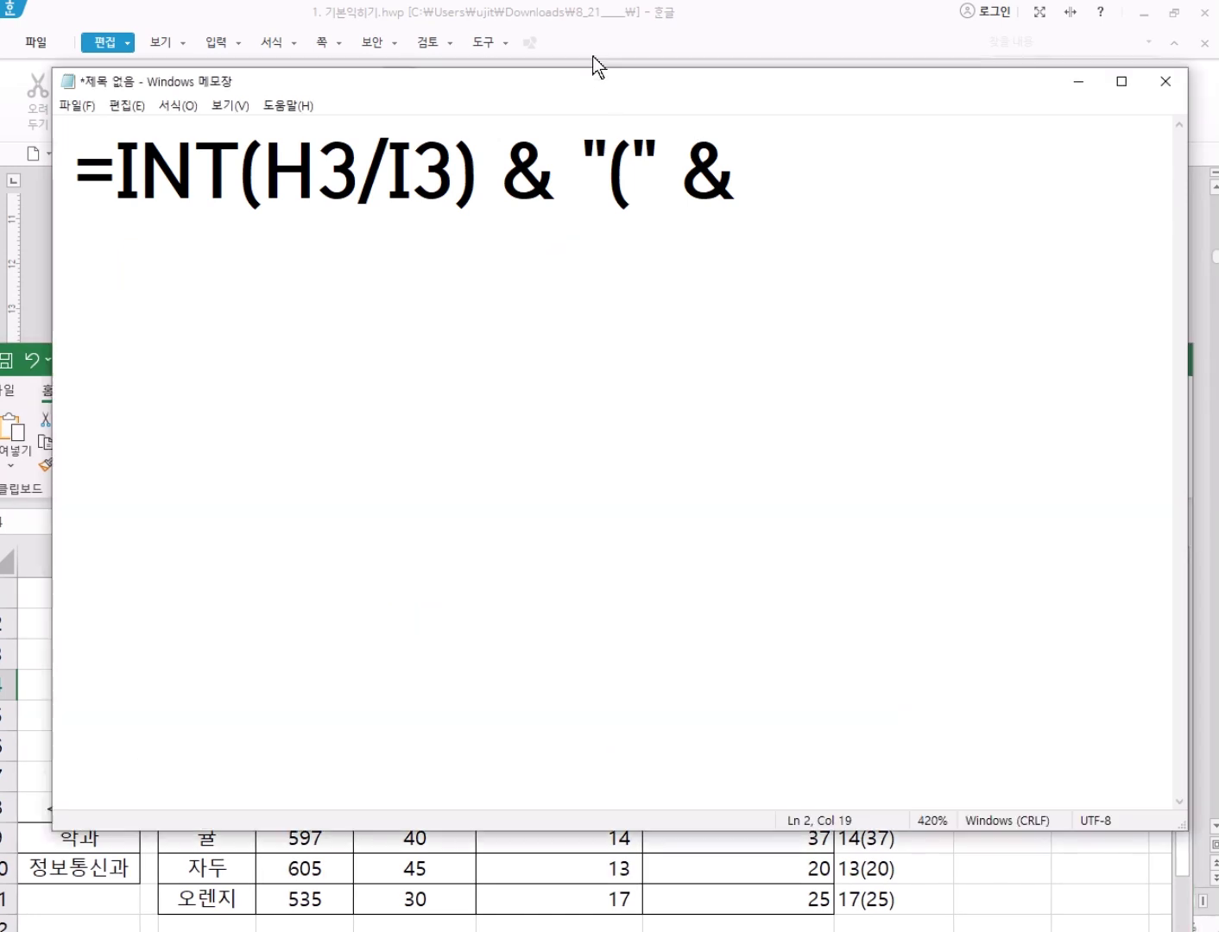
{"action": "left_click_drag", "start_coordinate": [554, 77], "coordinate": [531, 12]}
{"action": "left_click", "coordinate": [721, 795]}
{"action": "left_click_drag", "start_coordinate": [825, 373], "coordinate": [867, 300]}
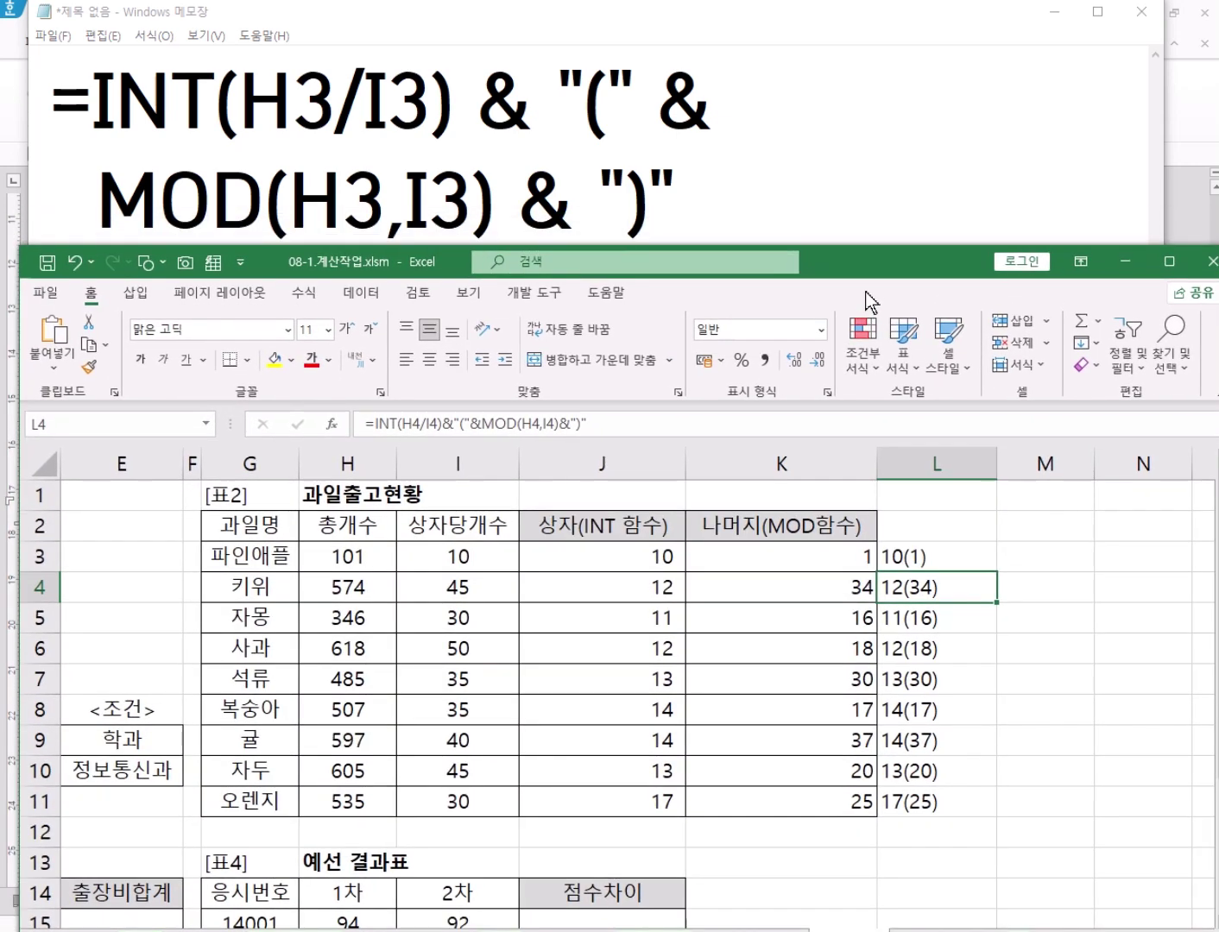
Clear the combined results in L3:L11, select L3 and shift the Excel window slightly down
{"action": "left_click_drag", "start_coordinate": [958, 560], "coordinate": [938, 799]}
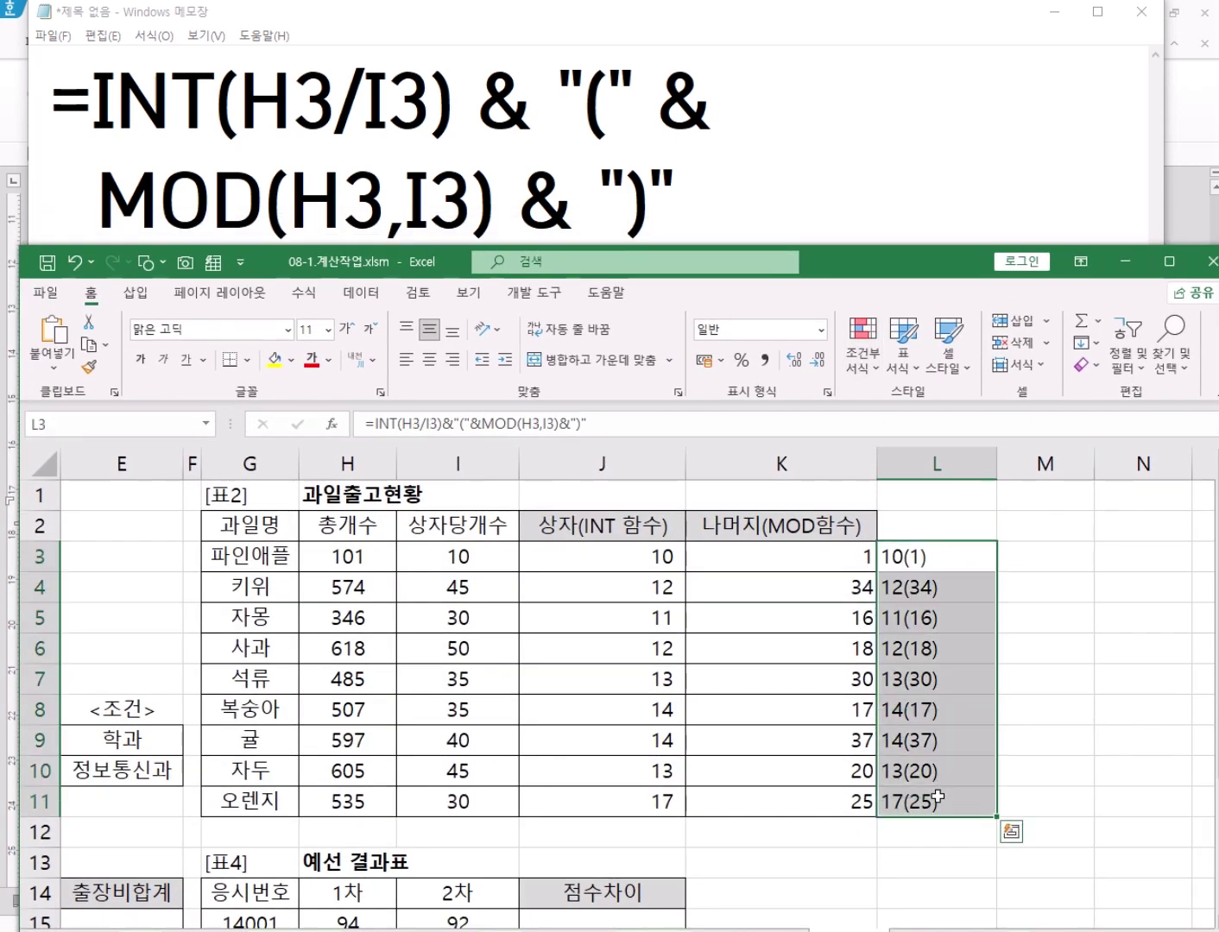
{"action": "key", "text": "Delete"}
{"action": "left_click", "coordinate": [949, 560]}
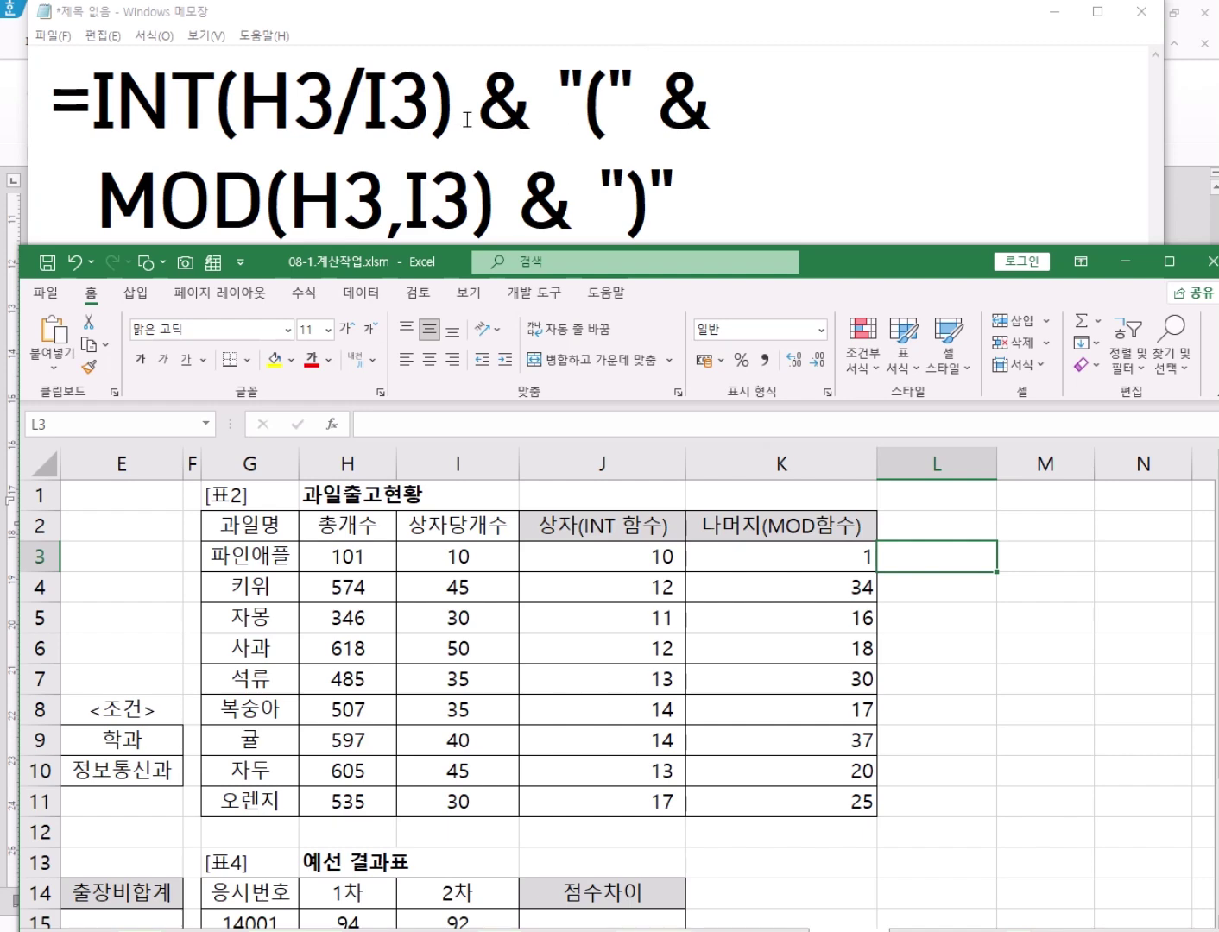
{"action": "left_click_drag", "start_coordinate": [890, 256], "coordinate": [895, 280]}
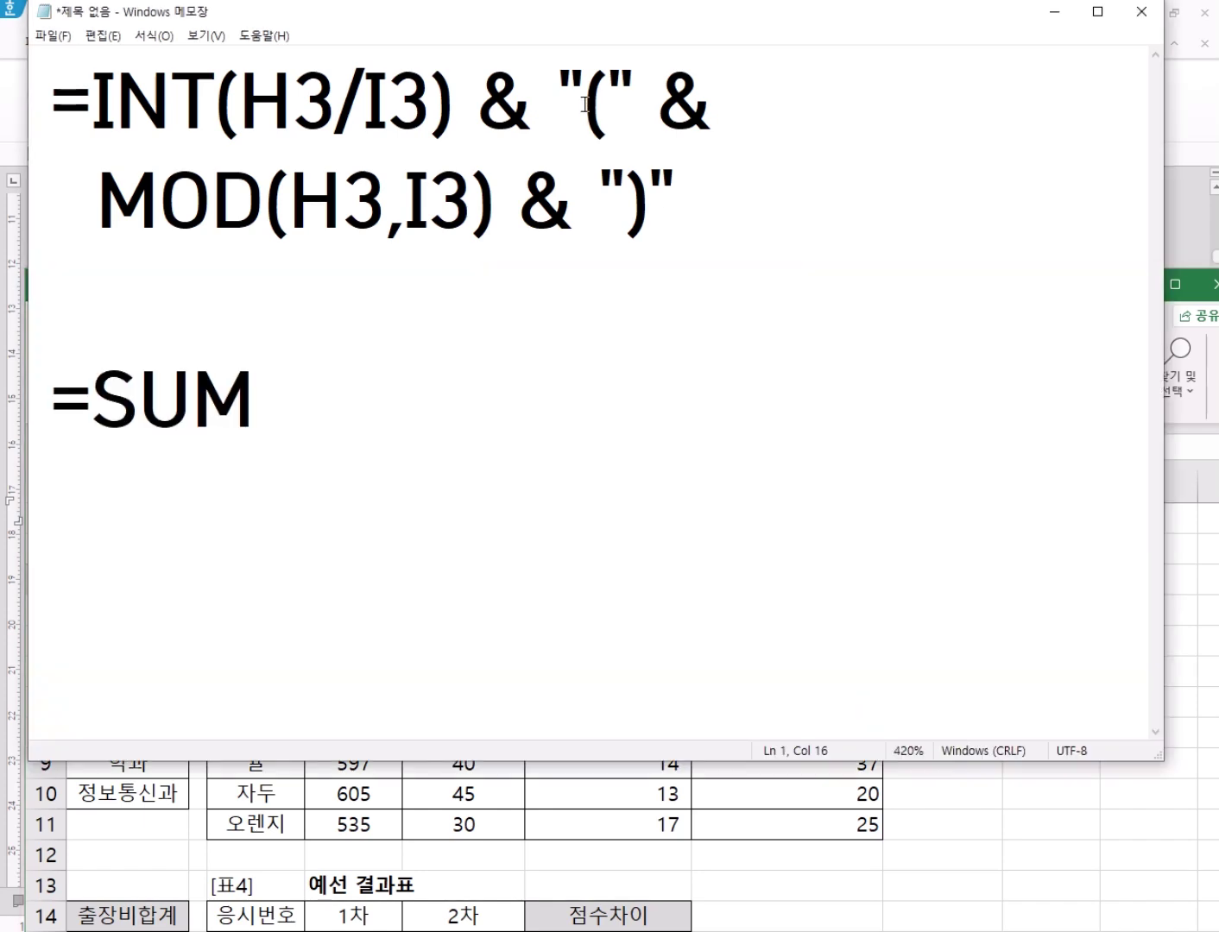
Insert 박스 before the quoted opening parenthesis in the Notepad formula and delete the =SUM(A1:A10)&"원" example below it
{"action": "type", "text": "박스"}
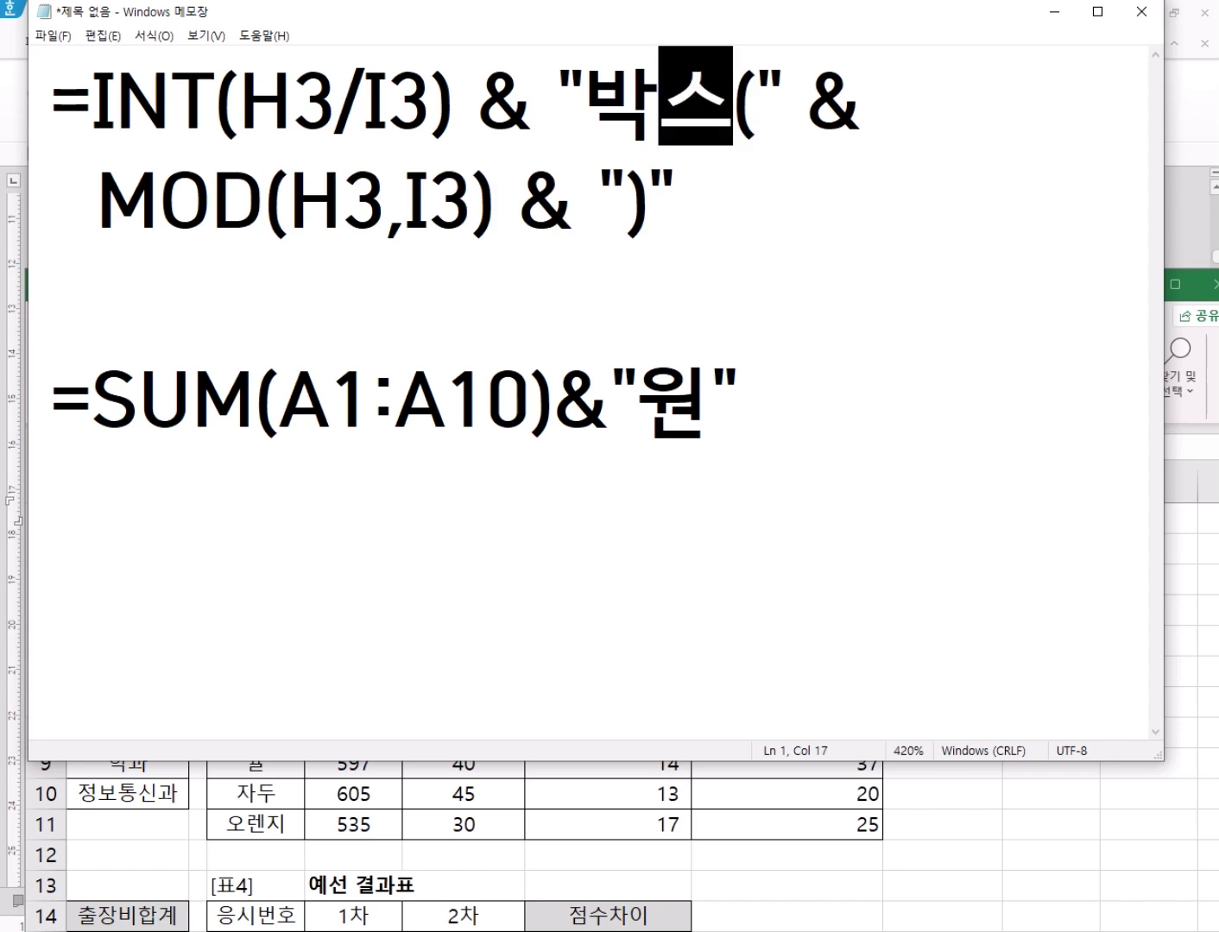
{"action": "left_click_drag", "start_coordinate": [739, 290], "coordinate": [852, 455]}
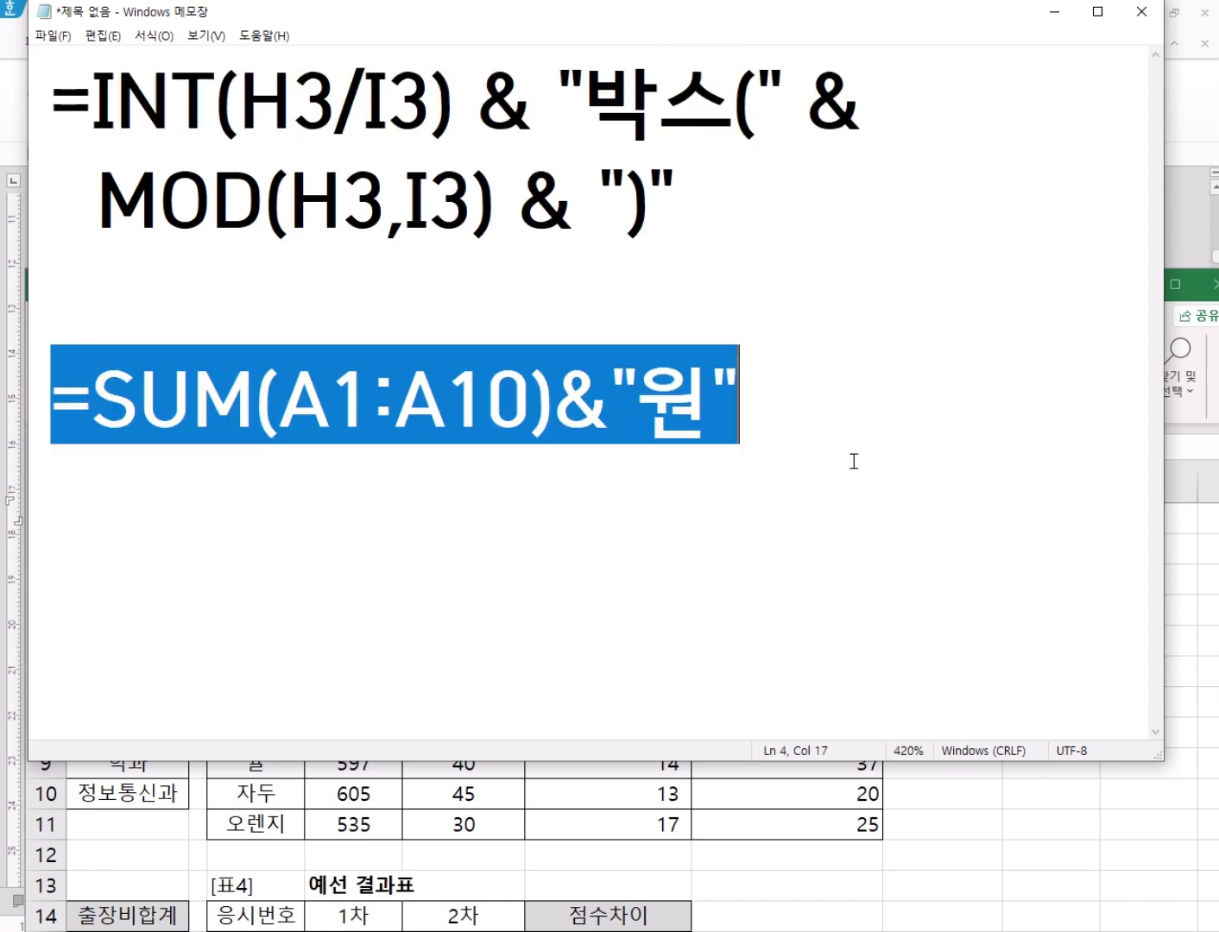
{"action": "key", "text": "BackSpace"}
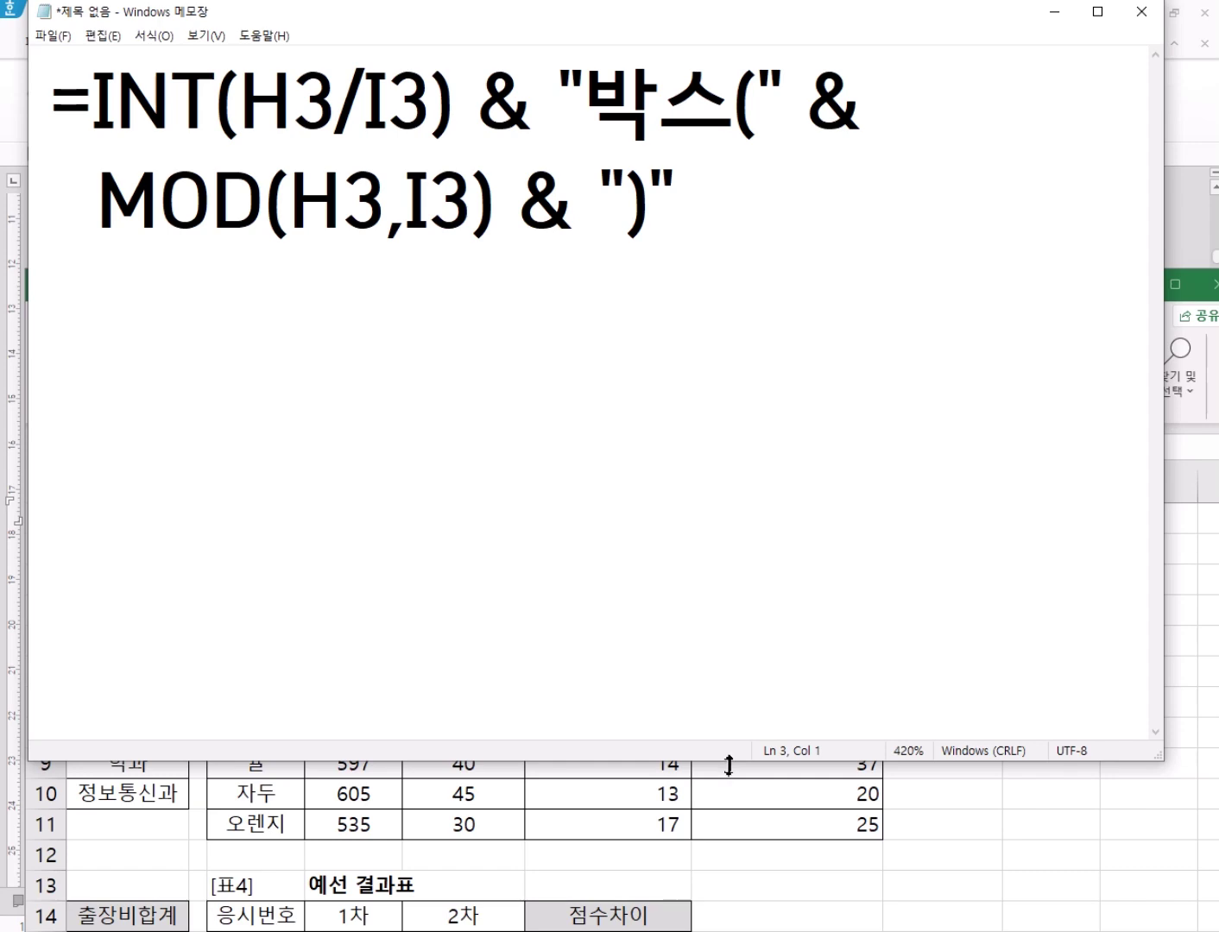
Shrink the Notepad window's height to the two formula lines and bring the Excel window forward
{"action": "left_click_drag", "start_coordinate": [731, 761], "coordinate": [748, 280]}
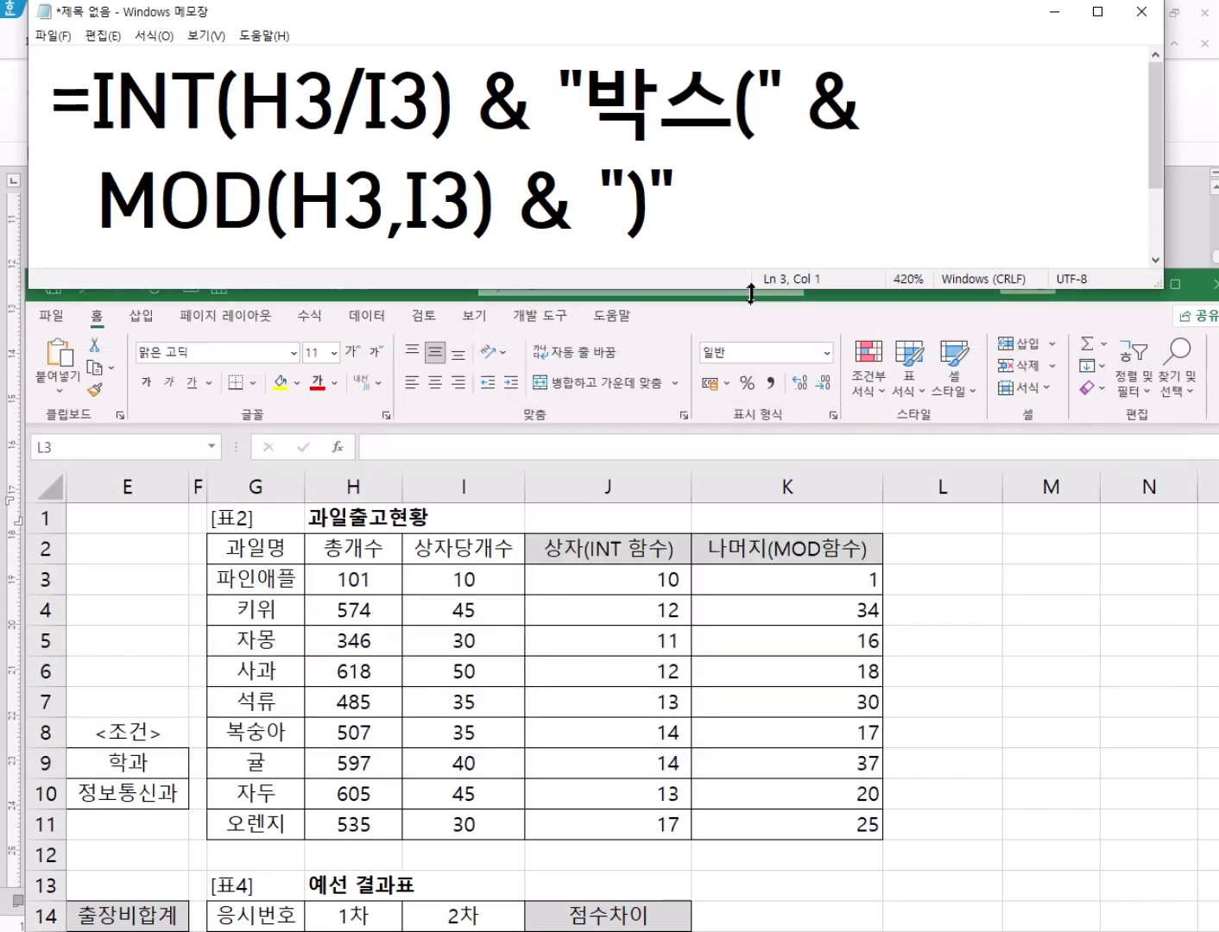
{"action": "left_click", "coordinate": [902, 314]}
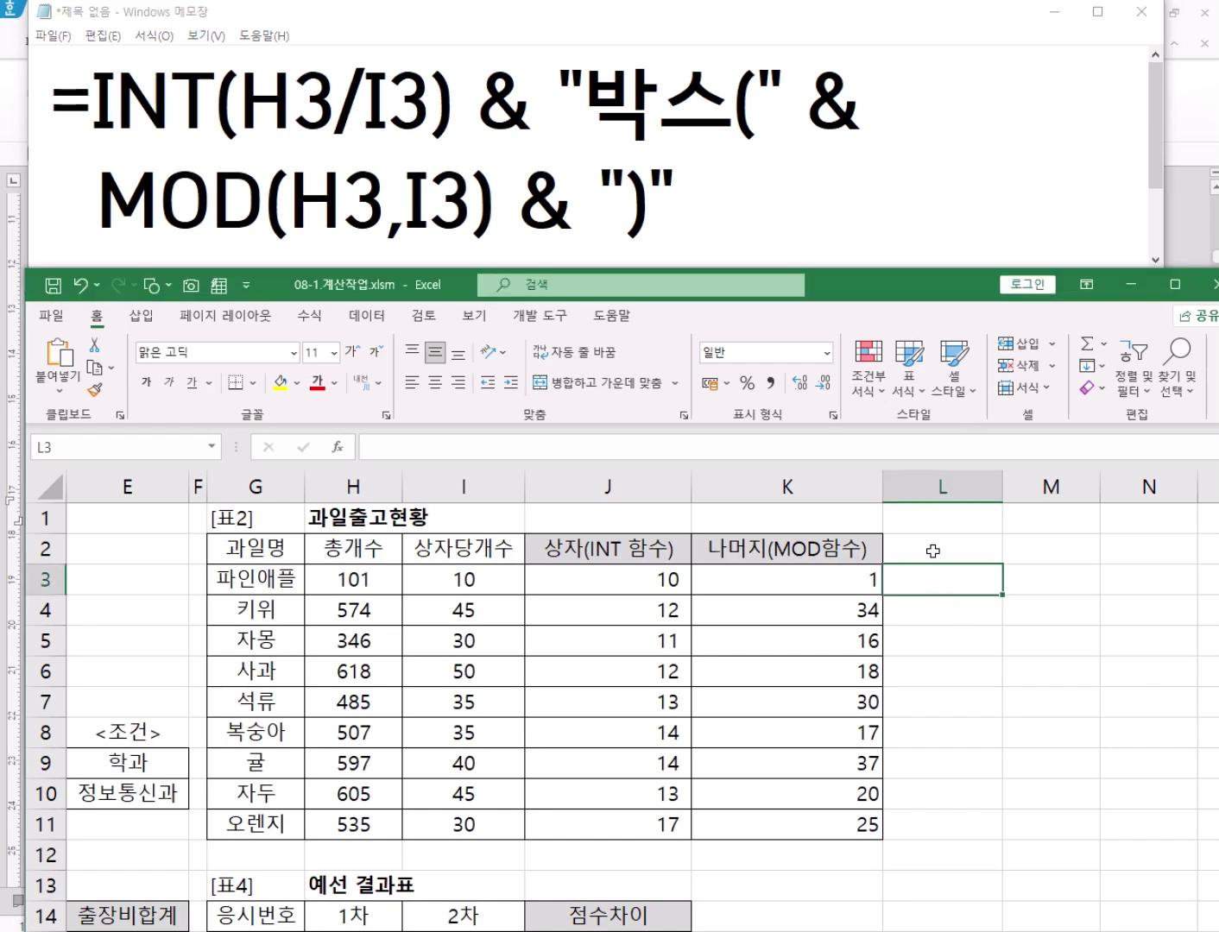
Undo back to the 박스 version of the L3 formula, redo to the plain parenthesis version, and clear L3:L11 again
{"action": "left_click", "coordinate": [79, 285]}
{"action": "left_click", "coordinate": [77, 285]}
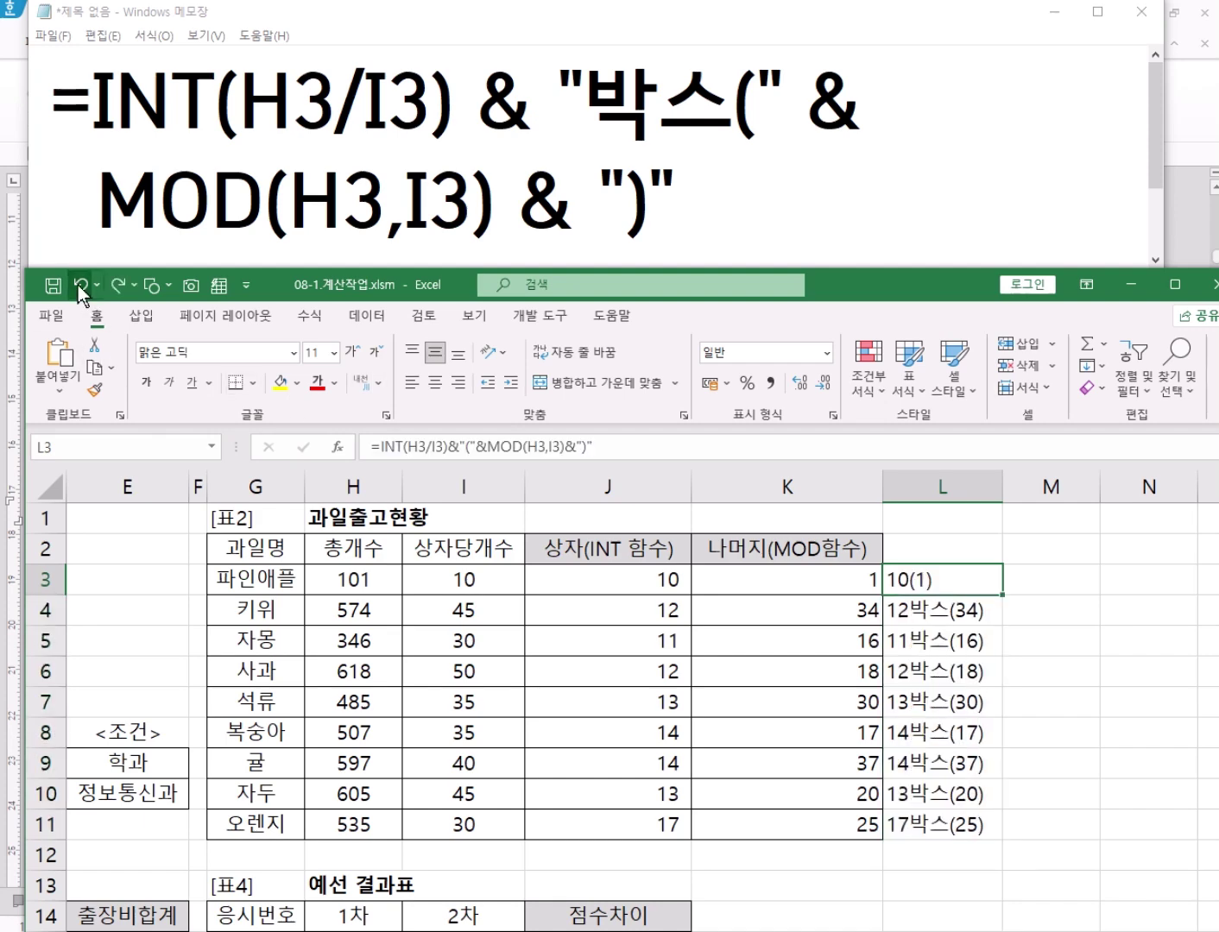
{"action": "left_click", "coordinate": [79, 285]}
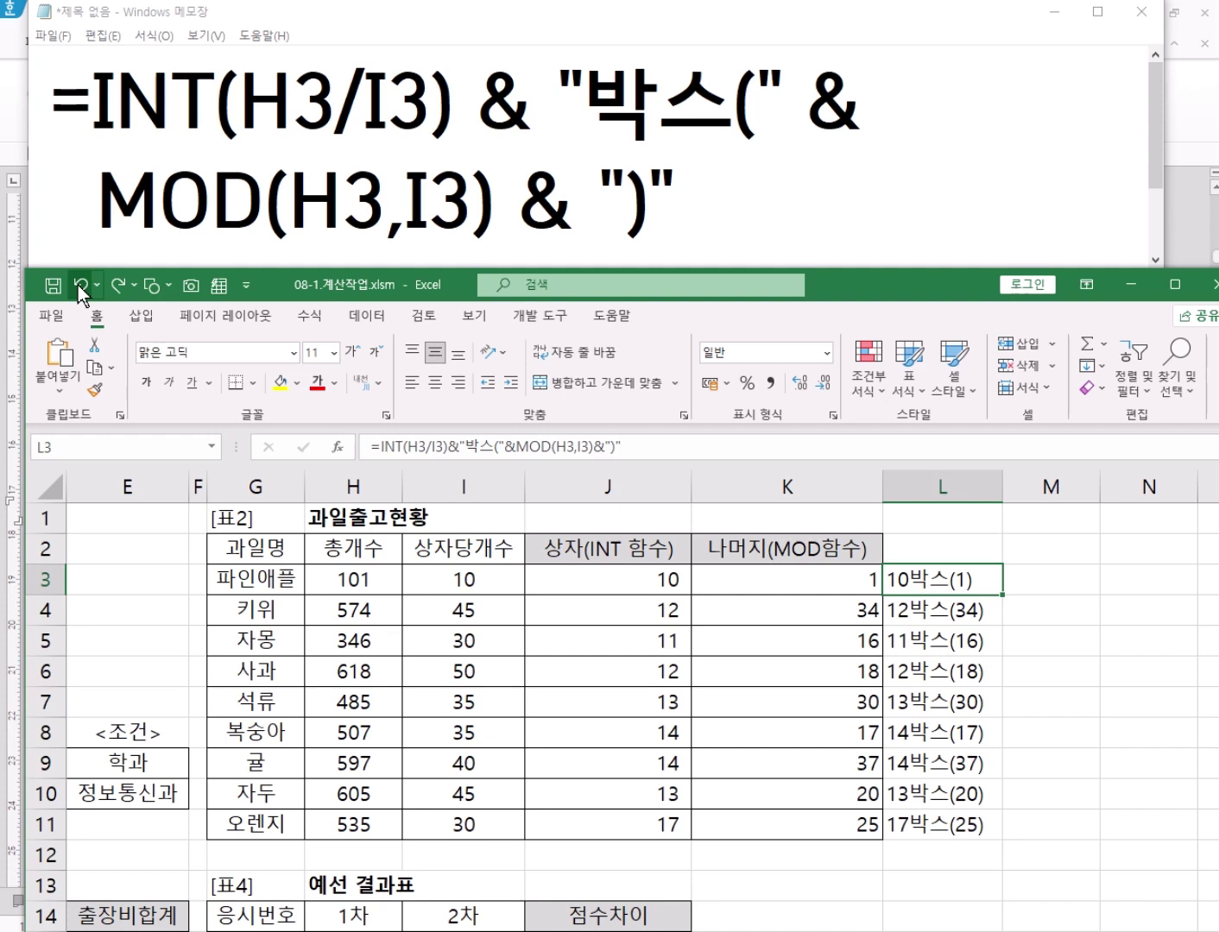
{"action": "left_click", "coordinate": [123, 289]}
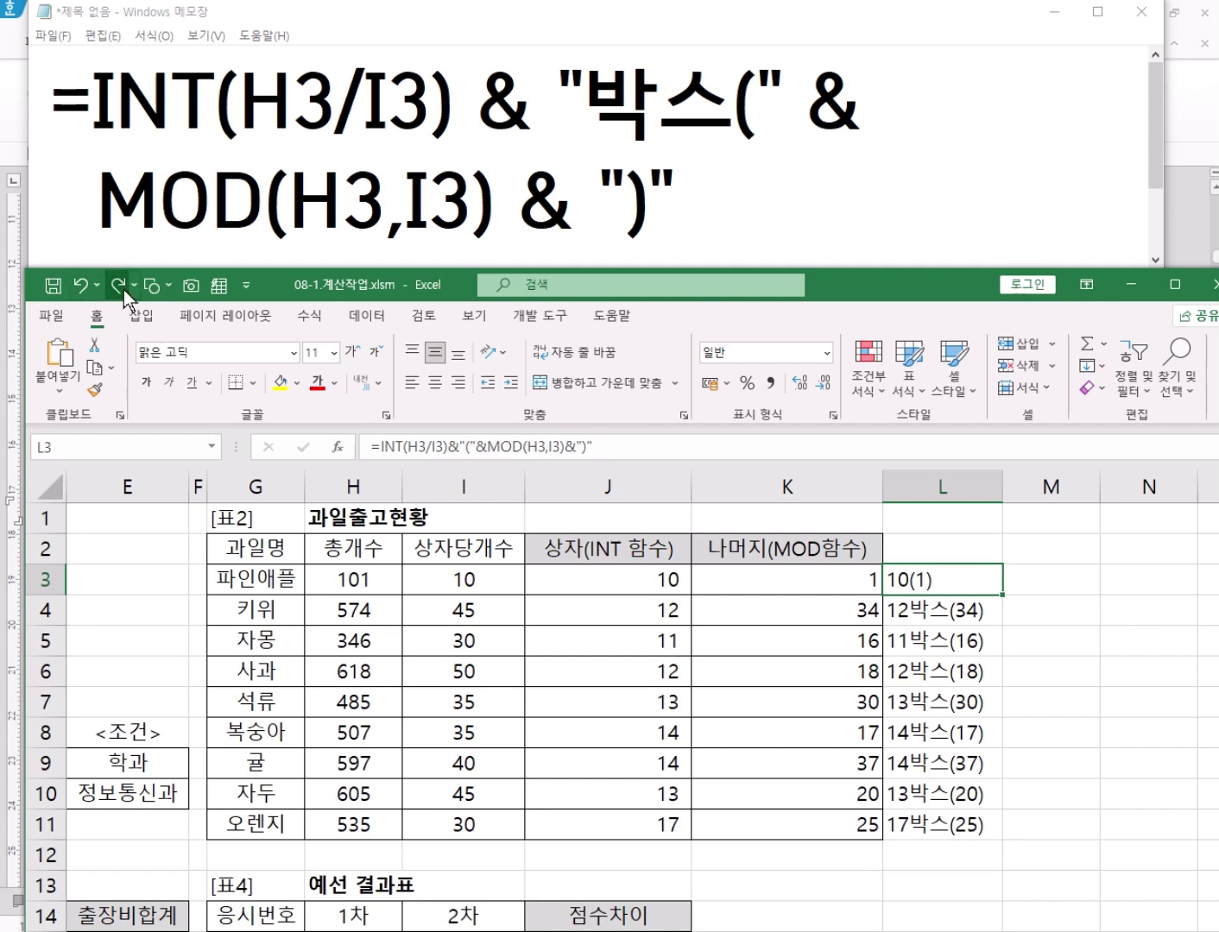
{"action": "left_click", "coordinate": [124, 290]}
{"action": "left_click", "coordinate": [124, 289]}
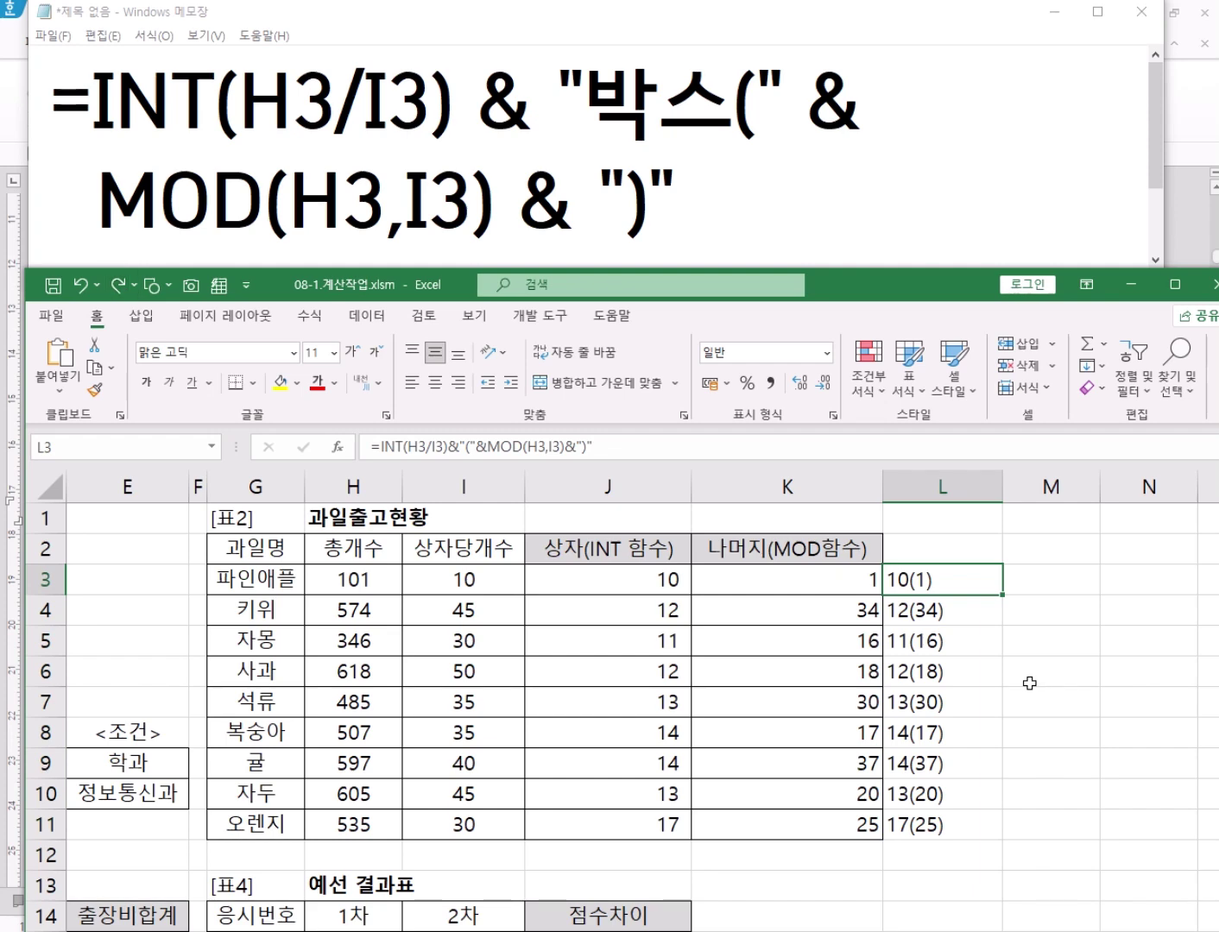
{"action": "left_click_drag", "start_coordinate": [947, 583], "coordinate": [947, 825]}
{"action": "key", "text": "Delete"}
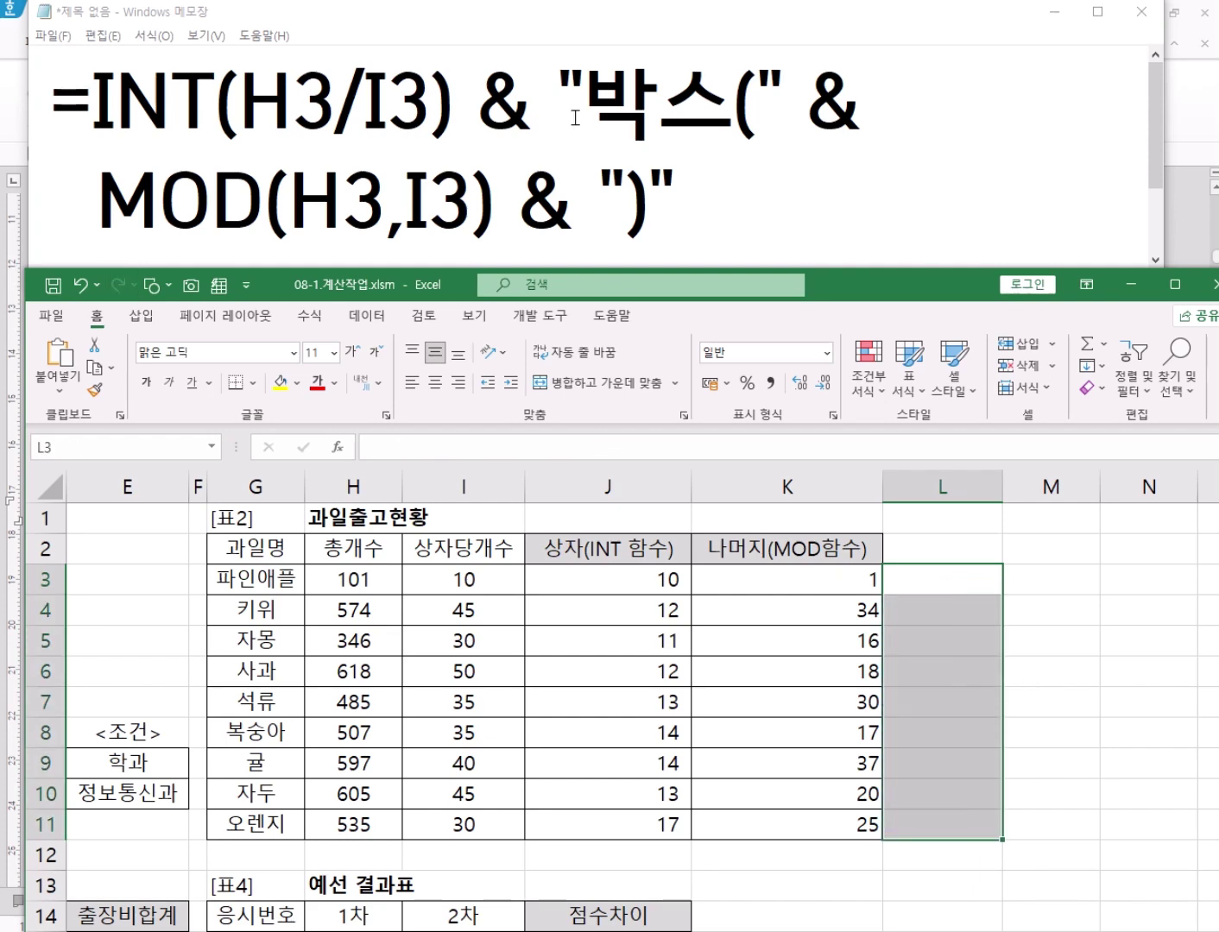
Remove 박스 from the first line of the Notepad formula
{"action": "left_click", "coordinate": [704, 111]}
{"action": "double_click", "coordinate": [703, 110]}
{"action": "key", "text": "Delete"}
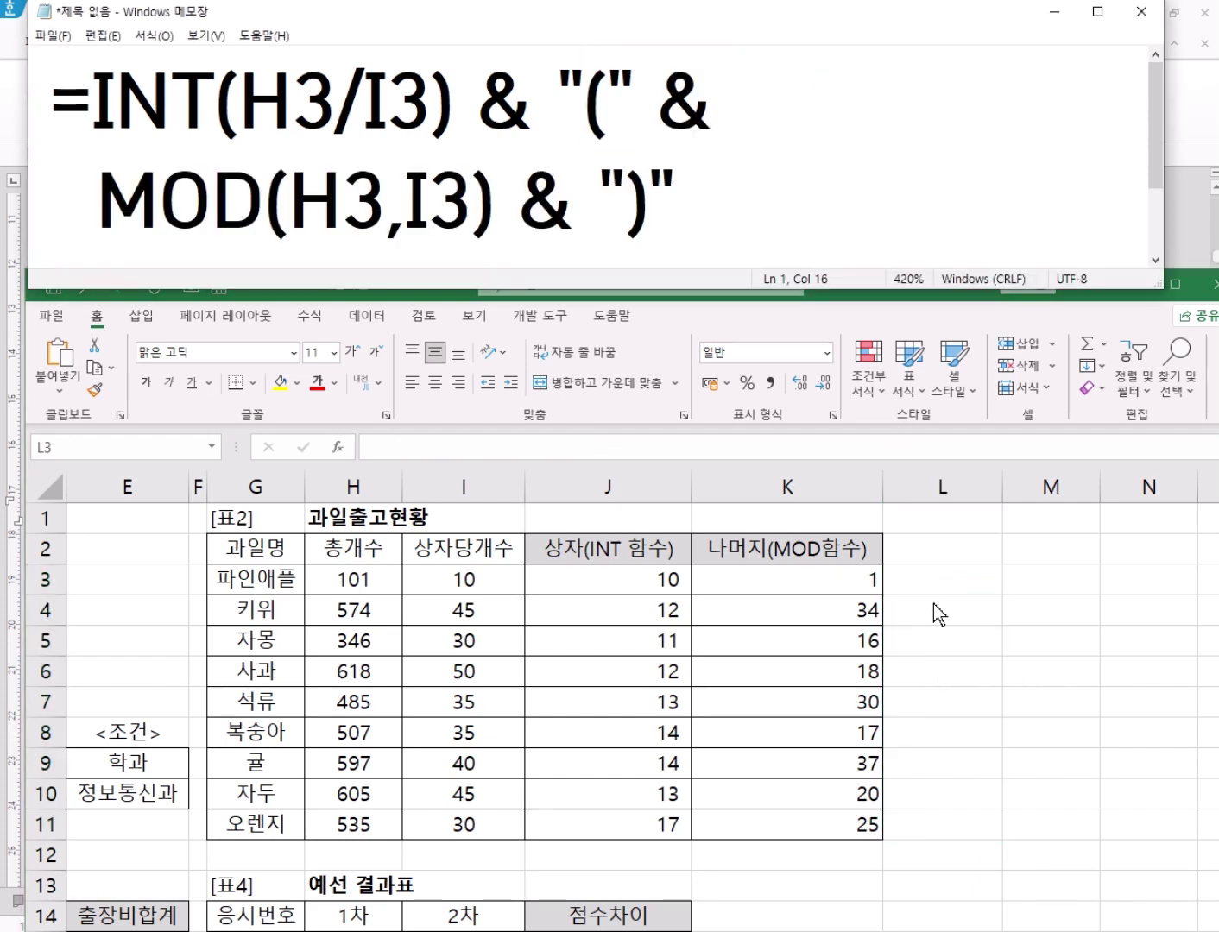
Enter =INT(H3/I3) in cell L3, setting H3/I3 as the number in the INT function arguments
{"action": "left_click", "coordinate": [929, 577]}
{"action": "left_click", "coordinate": [931, 577]}
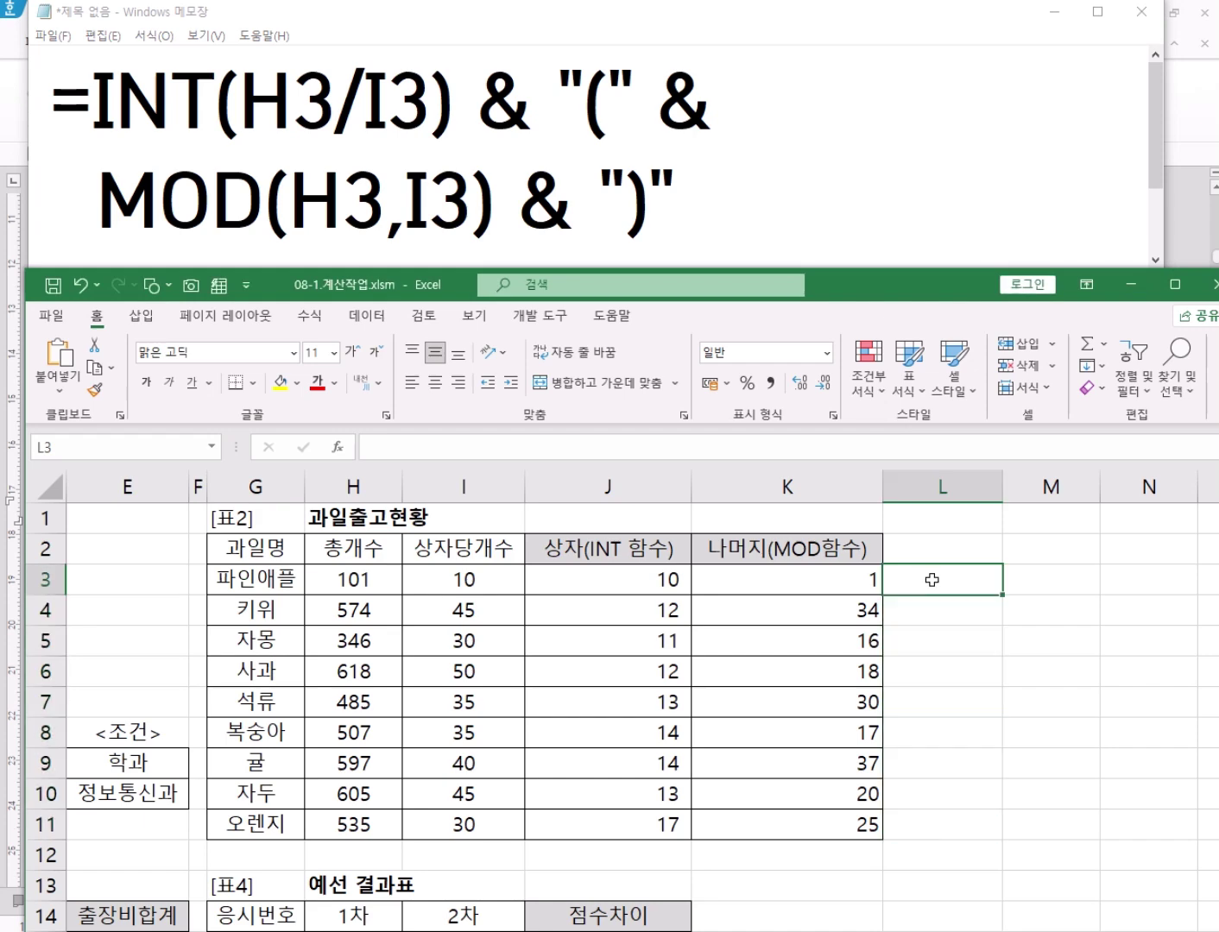
{"action": "type", "text": "=IN"}
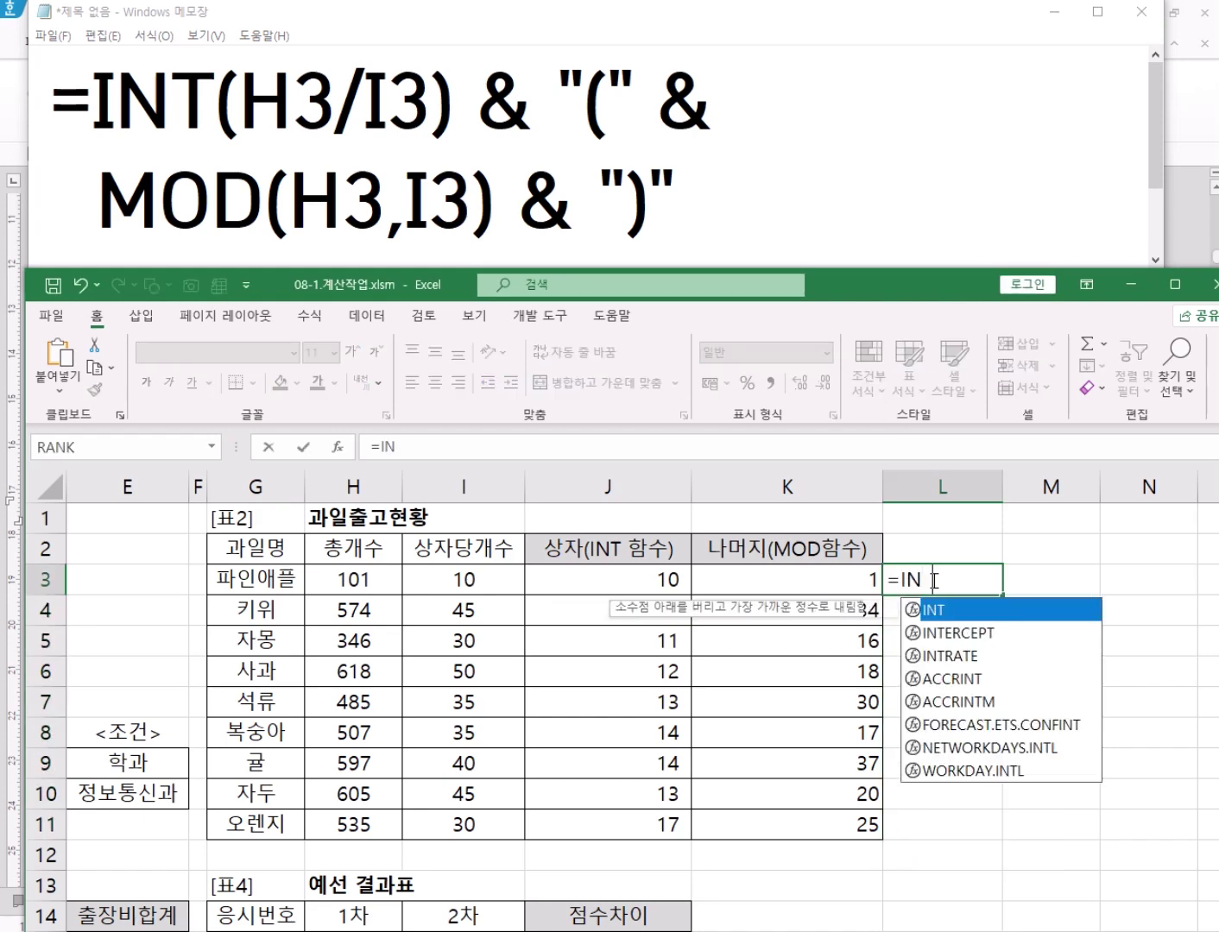
{"action": "type", "text": "T"}
{"action": "double_click", "coordinate": [960, 612]}
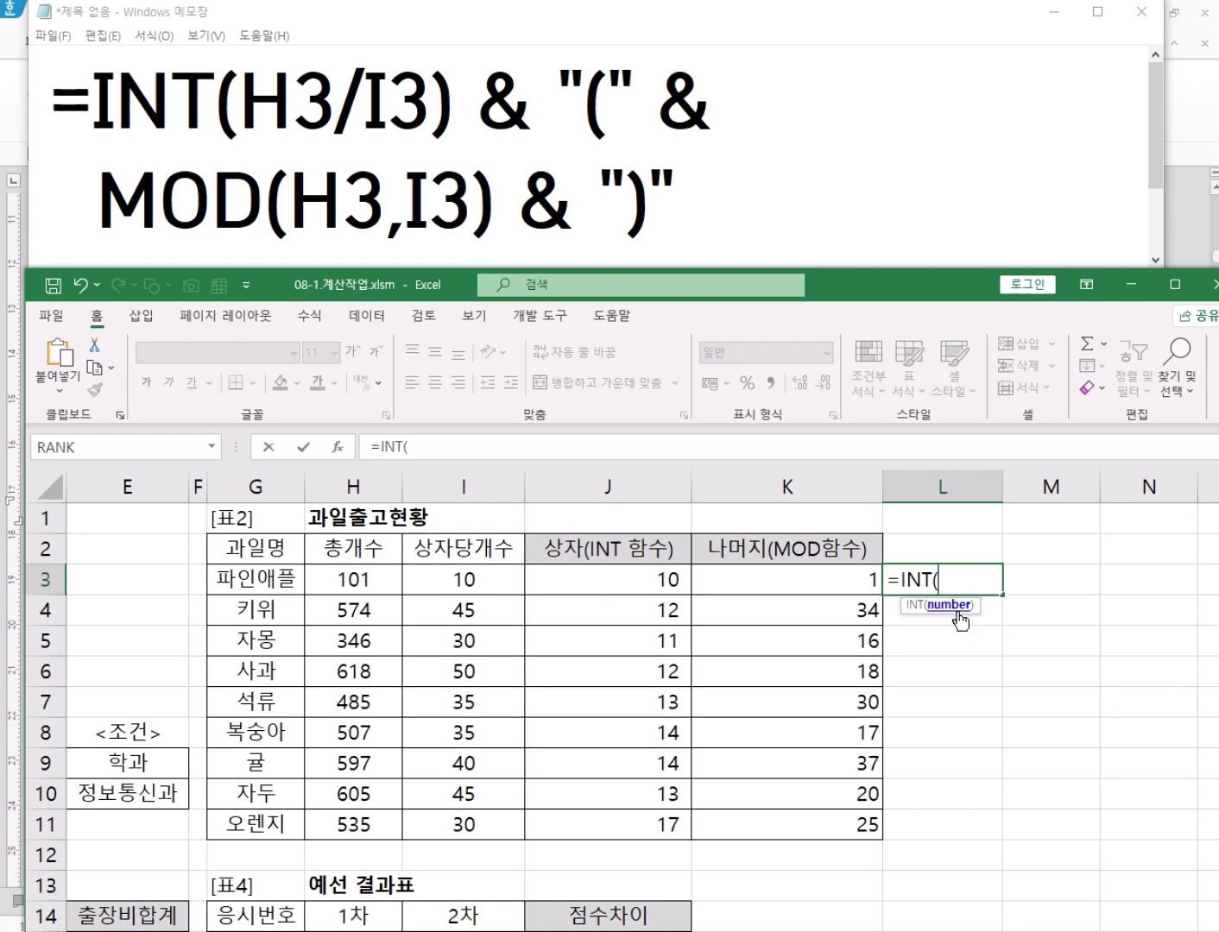
{"action": "key", "text": "ctrl+a"}
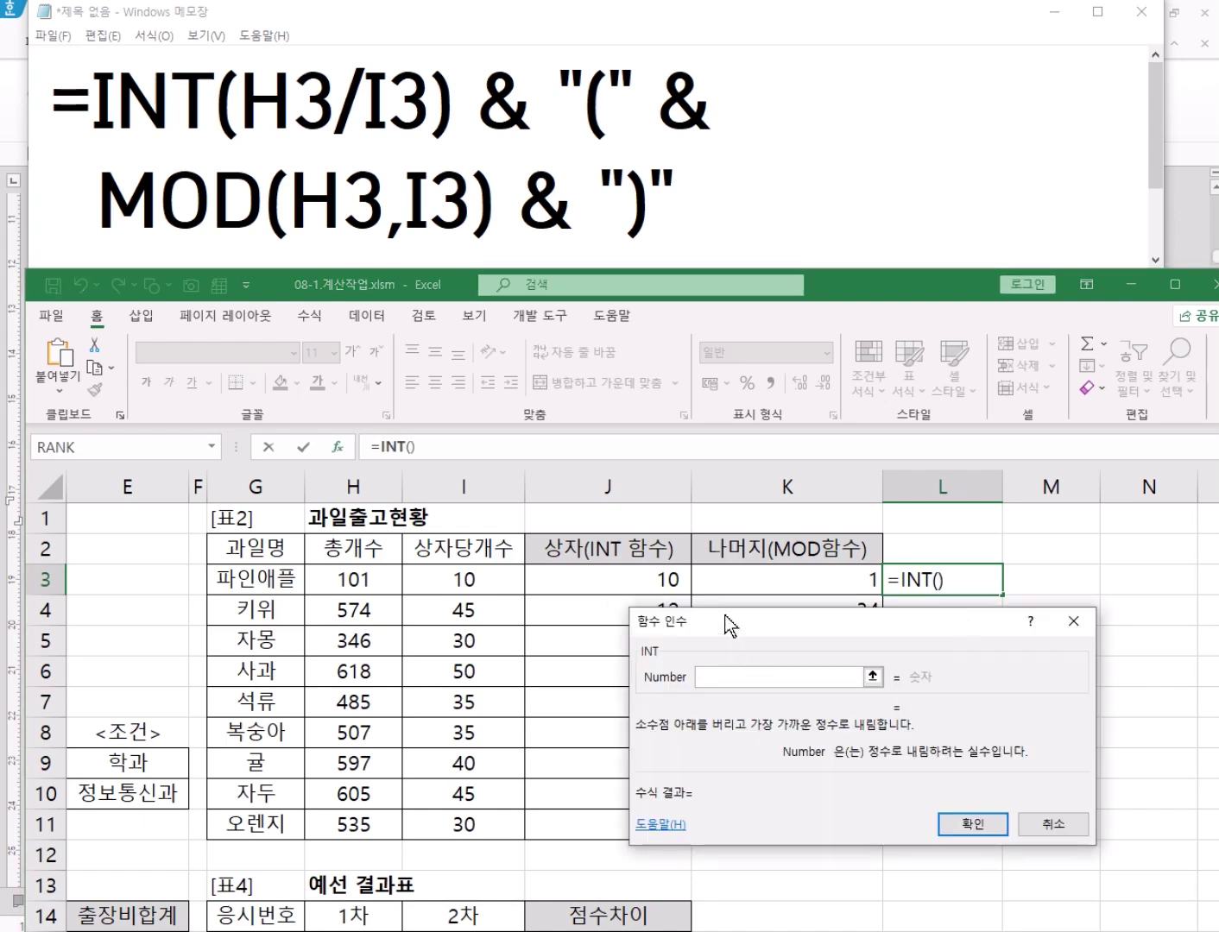
{"action": "left_click_drag", "start_coordinate": [719, 633], "coordinate": [349, 565]}
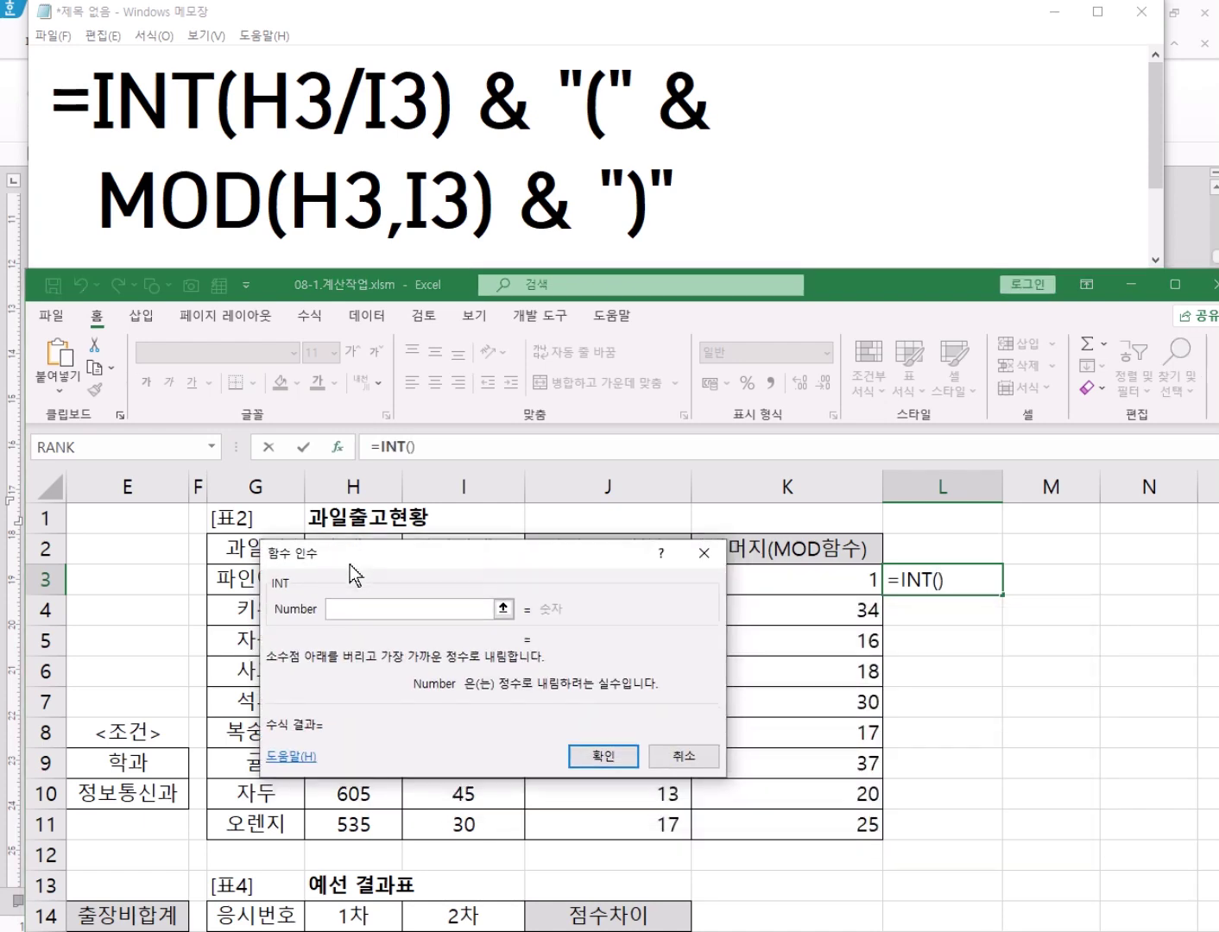
{"action": "left_click_drag", "start_coordinate": [227, 107], "coordinate": [430, 107]}
{"action": "left_click_drag", "start_coordinate": [586, 566], "coordinate": [668, 684]}
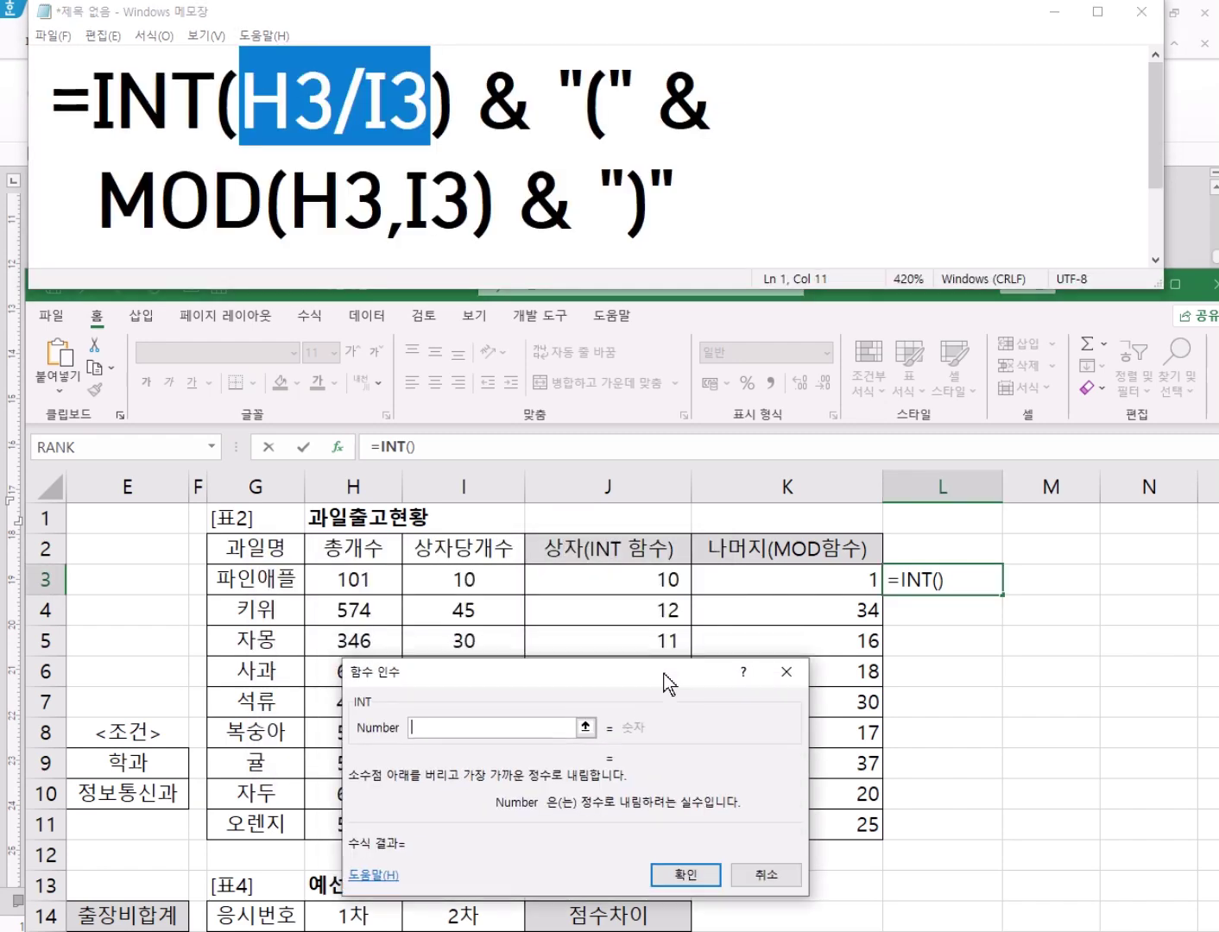
{"action": "left_click", "coordinate": [355, 581]}
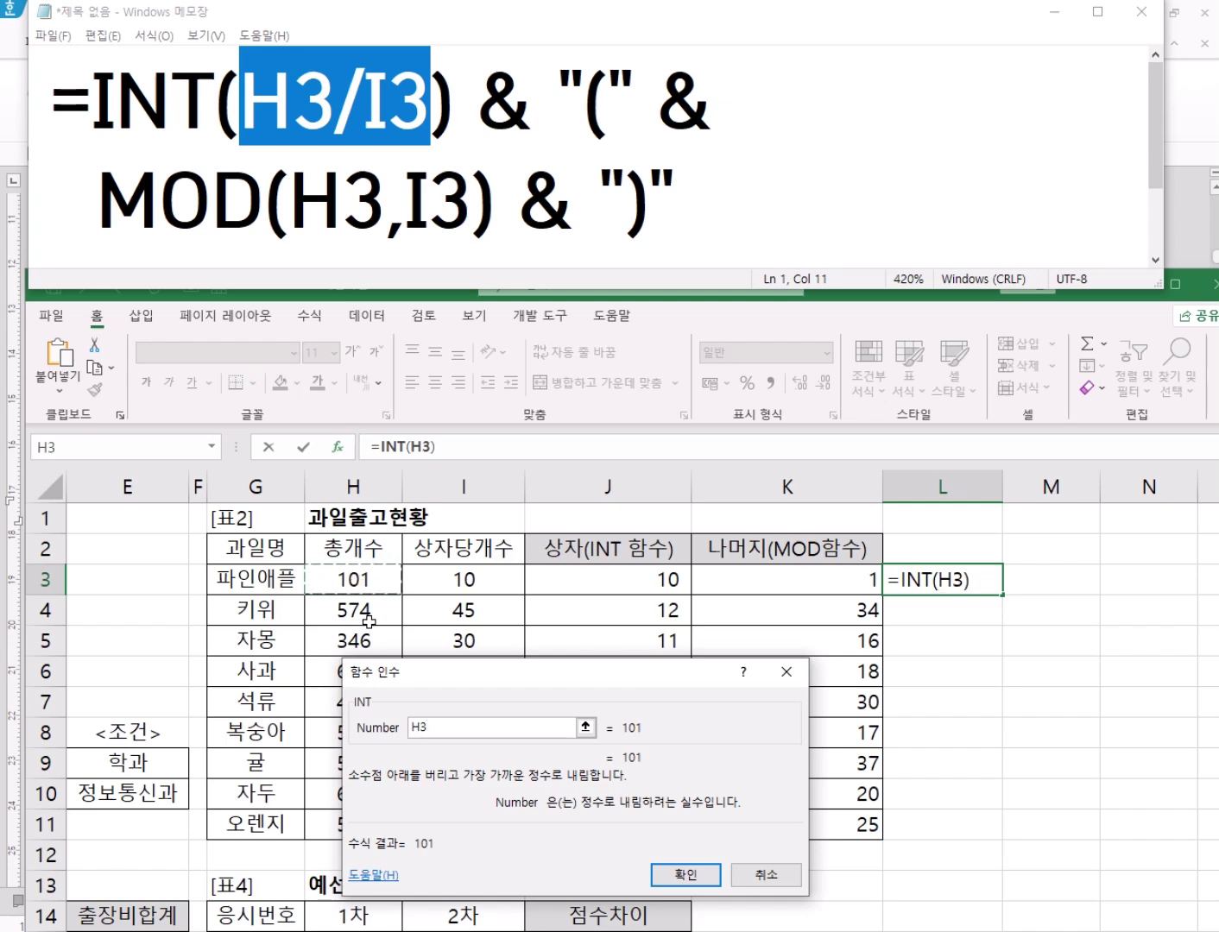
{"action": "type", "text": "/"}
{"action": "left_click", "coordinate": [485, 586]}
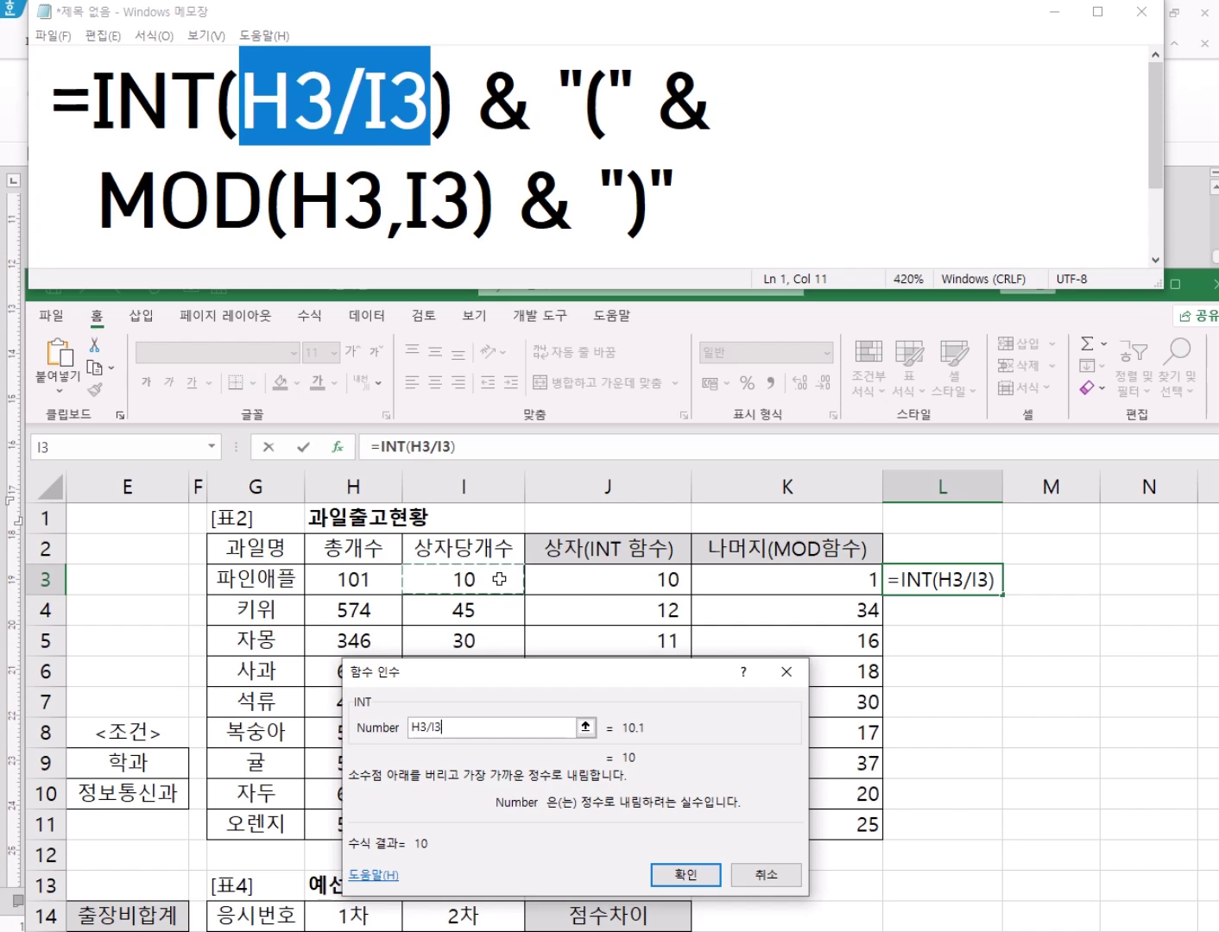
{"action": "left_click", "coordinate": [691, 876]}
Copy the fragment & "(" & from the Notepad formula and paste it into cell L3
{"action": "left_click_drag", "start_coordinate": [477, 96], "coordinate": [644, 127]}
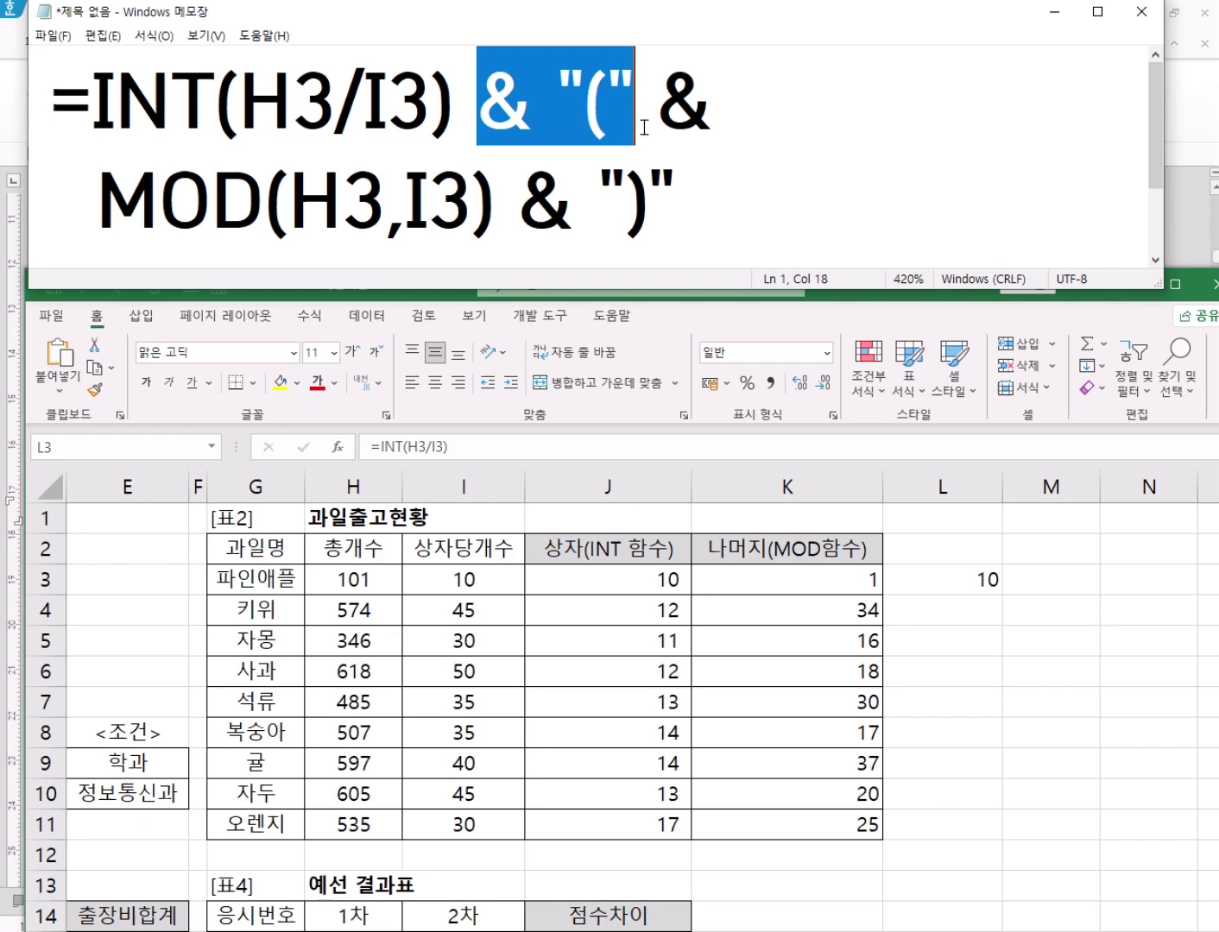
{"action": "left_click", "coordinate": [786, 119], "text": "shift"}
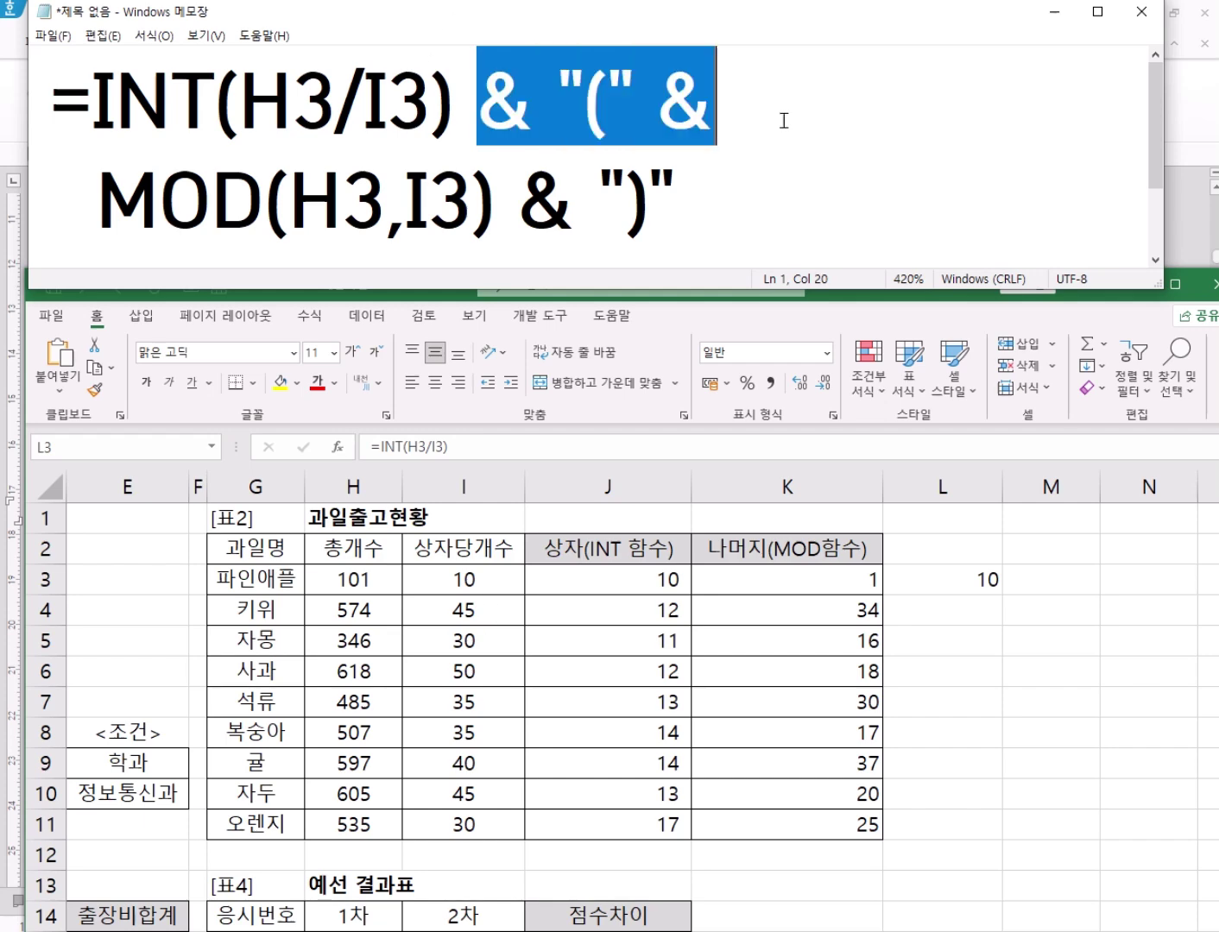
{"action": "key", "text": "ctrl+c"}
{"action": "key", "text": "alt+Tab"}
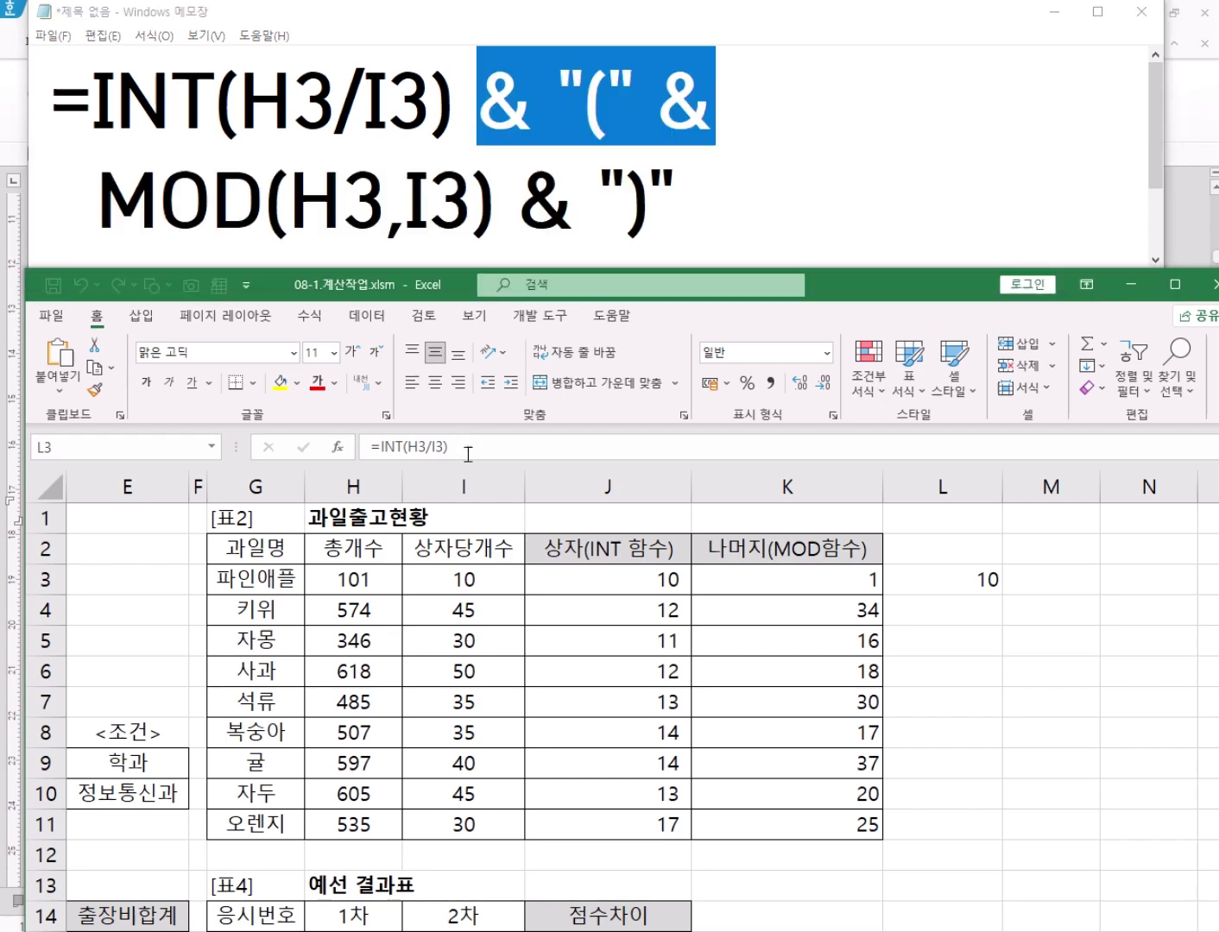
{"action": "key", "text": "ctrl+v"}
Highlight the trailing & on the first line and MOD on the second line of the Notepad formula
{"action": "left_click", "coordinate": [657, 116]}
{"action": "left_click", "coordinate": [707, 107], "text": "shift"}
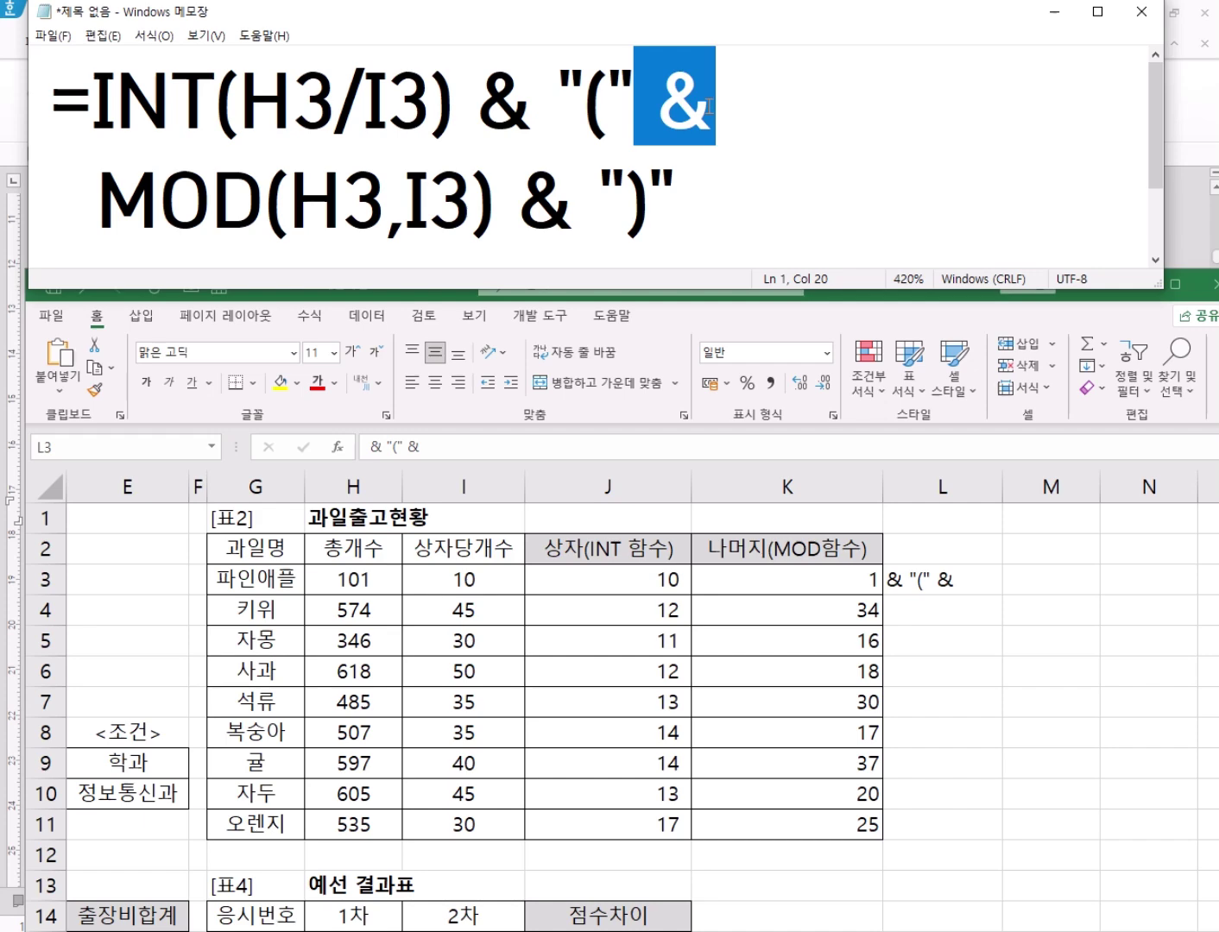
{"action": "left_click", "coordinate": [747, 114]}
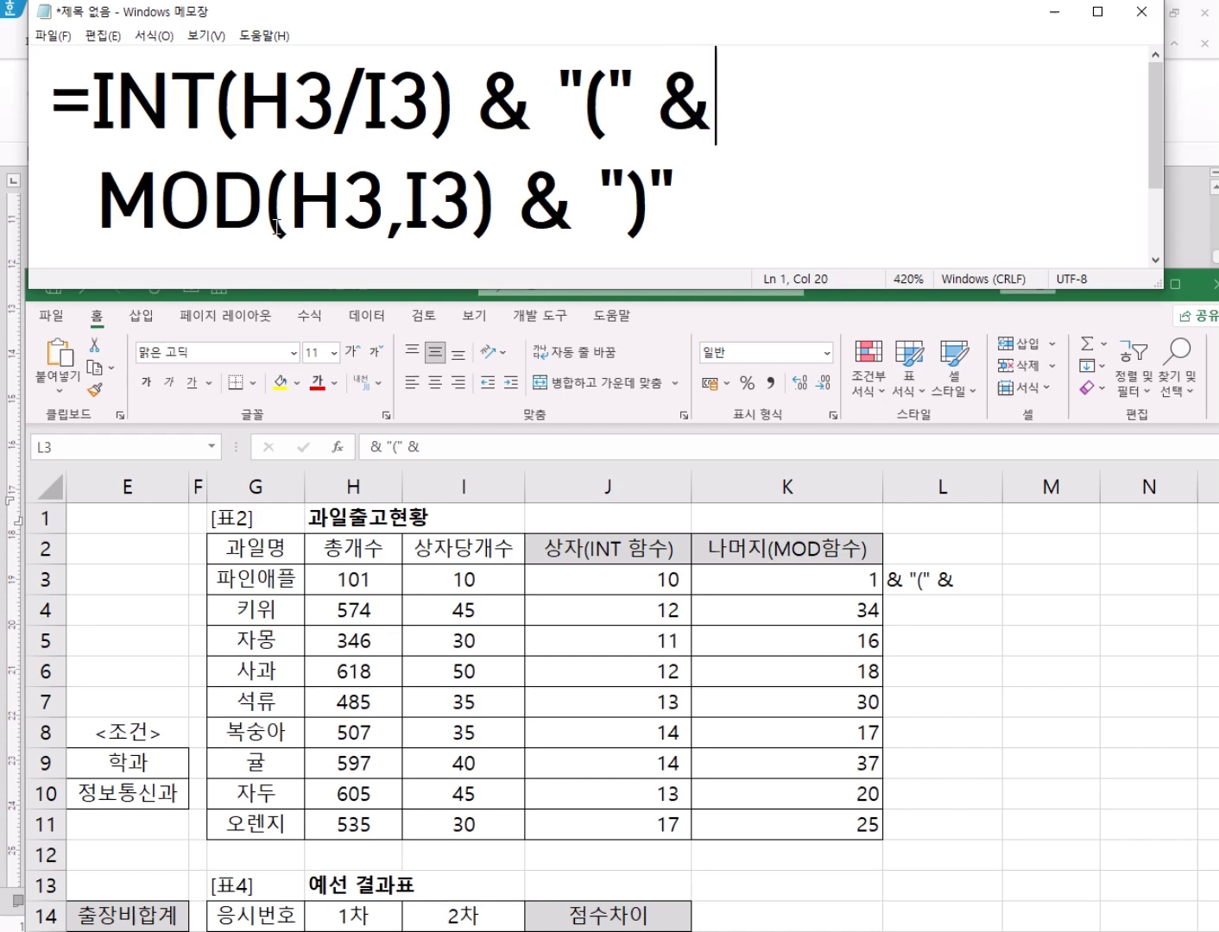
{"action": "double_click", "coordinate": [97, 204]}
Replace the content of L3 with the Notepad formula's first line, =INT(H3/I3) & "(" &
{"action": "left_click", "coordinate": [464, 447]}
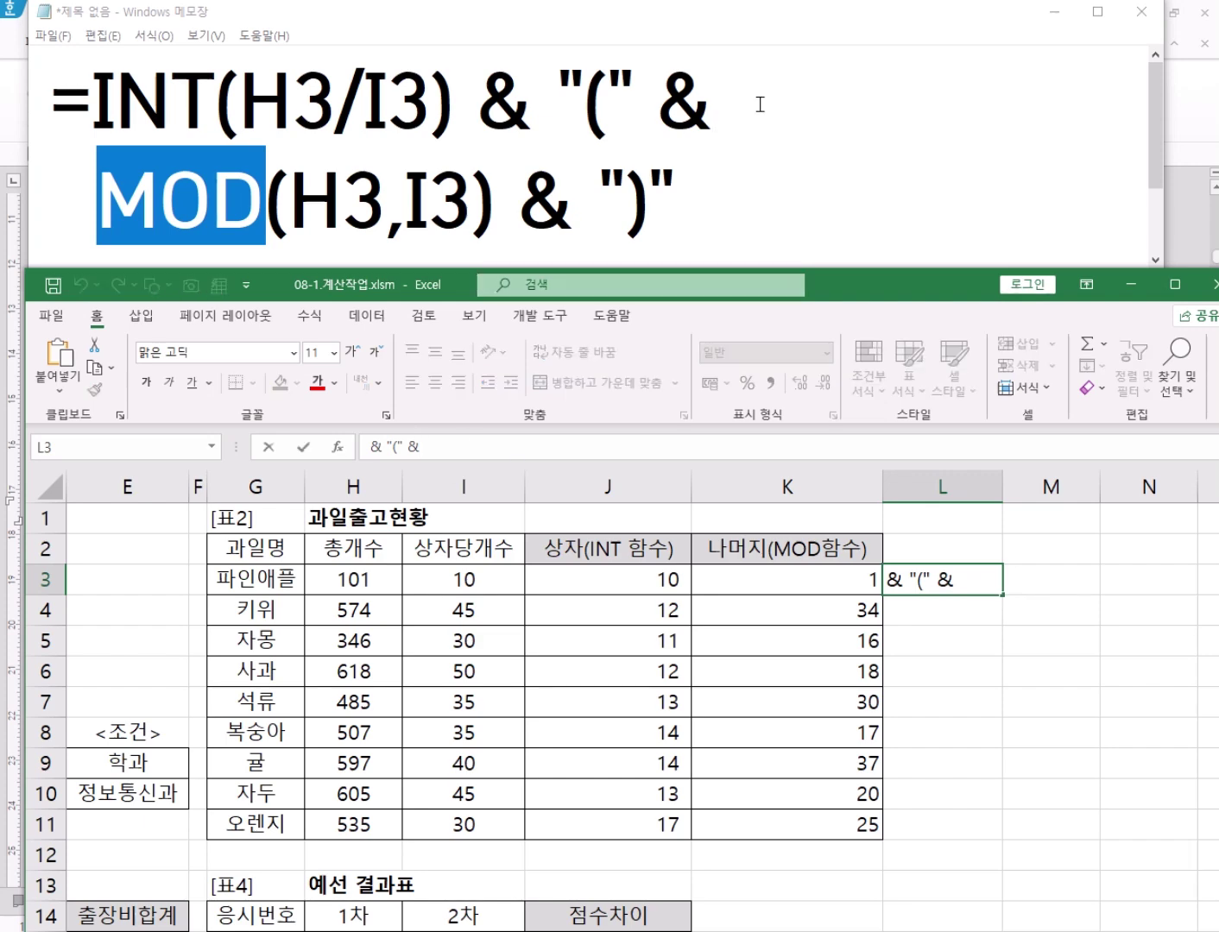
{"action": "left_click_drag", "start_coordinate": [756, 108], "coordinate": [532, 109]}
{"action": "key", "text": "Delete"}
{"action": "key", "text": "ctrl+z"}
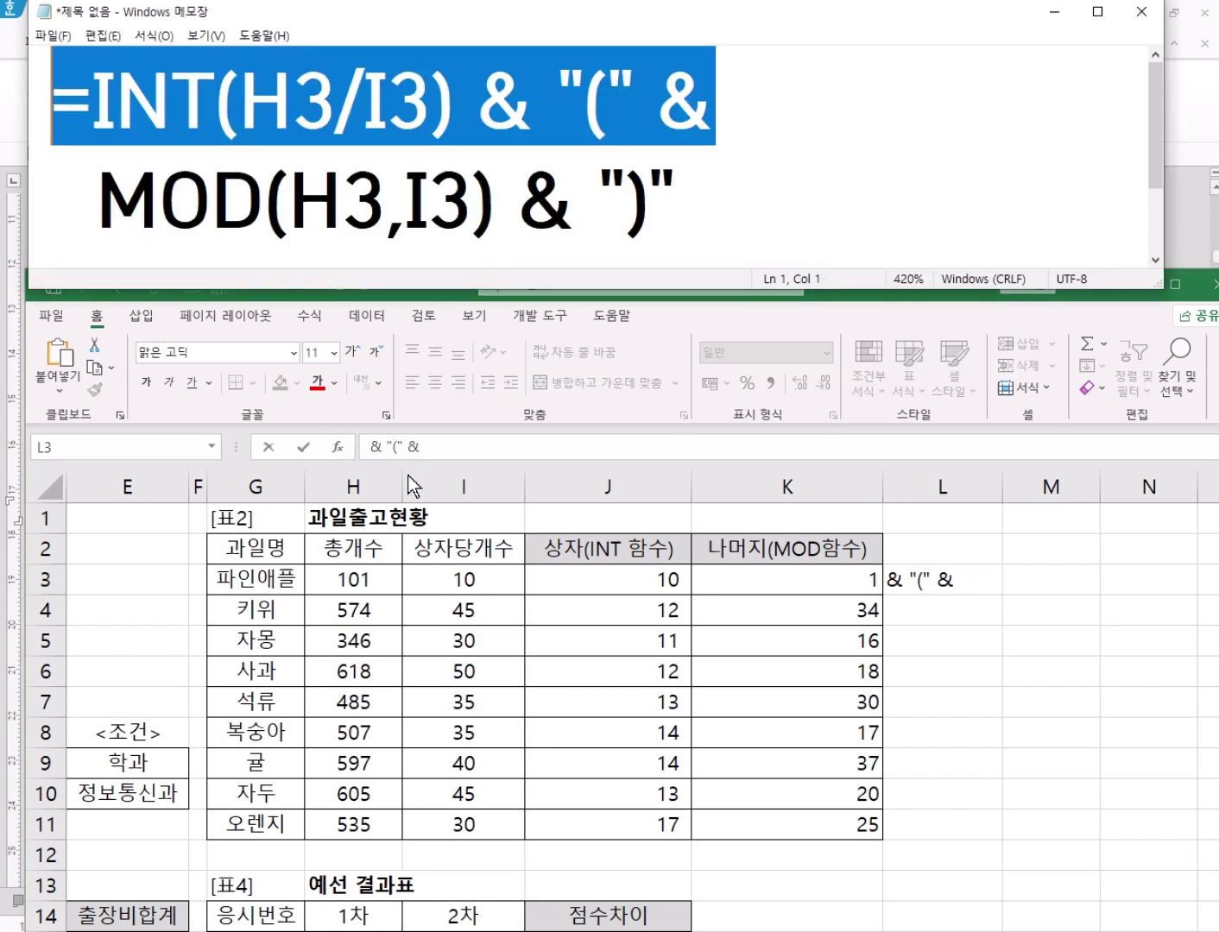
{"action": "left_click", "coordinate": [471, 446]}
{"action": "left_click_drag", "start_coordinate": [469, 446], "coordinate": [306, 439]}
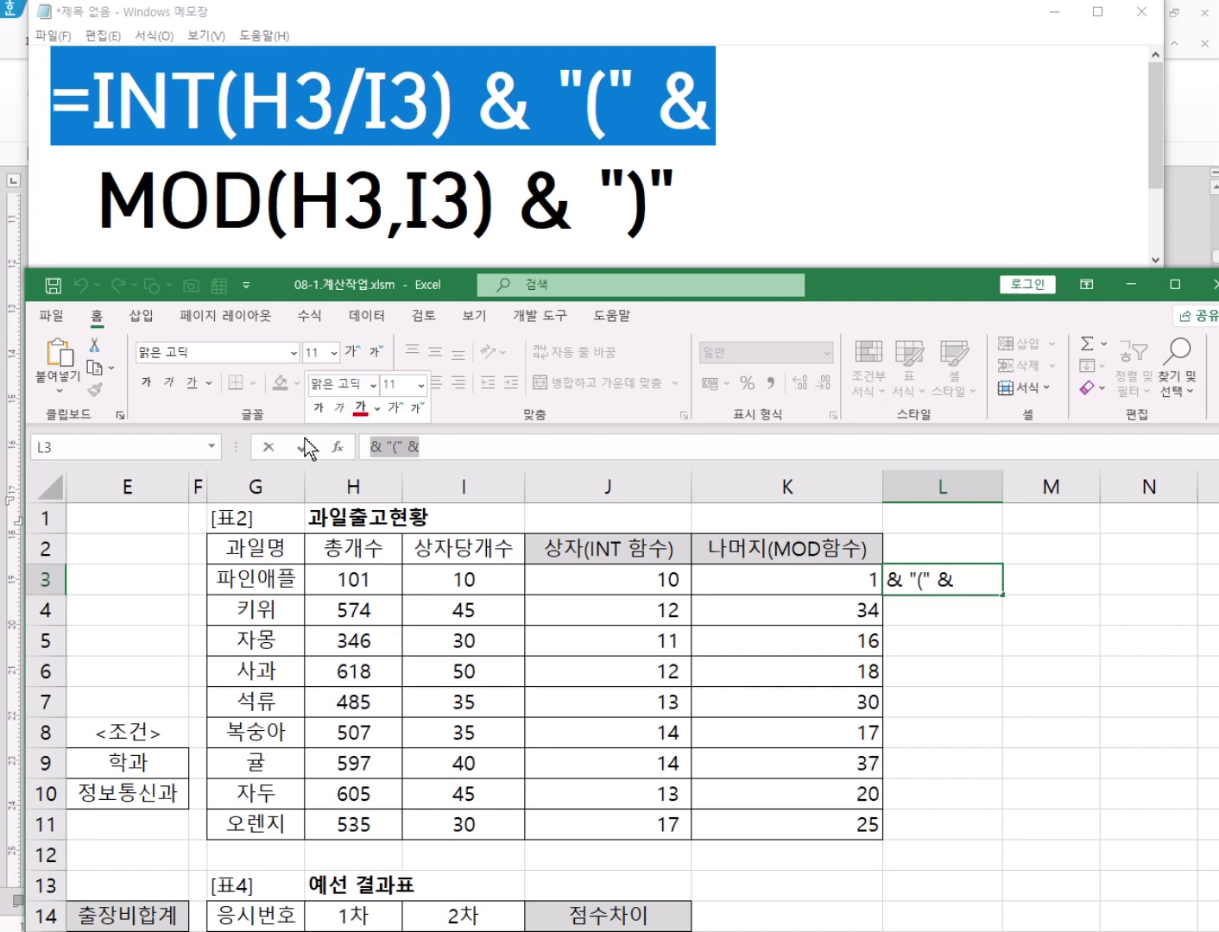
{"action": "key", "text": "ctrl+v"}
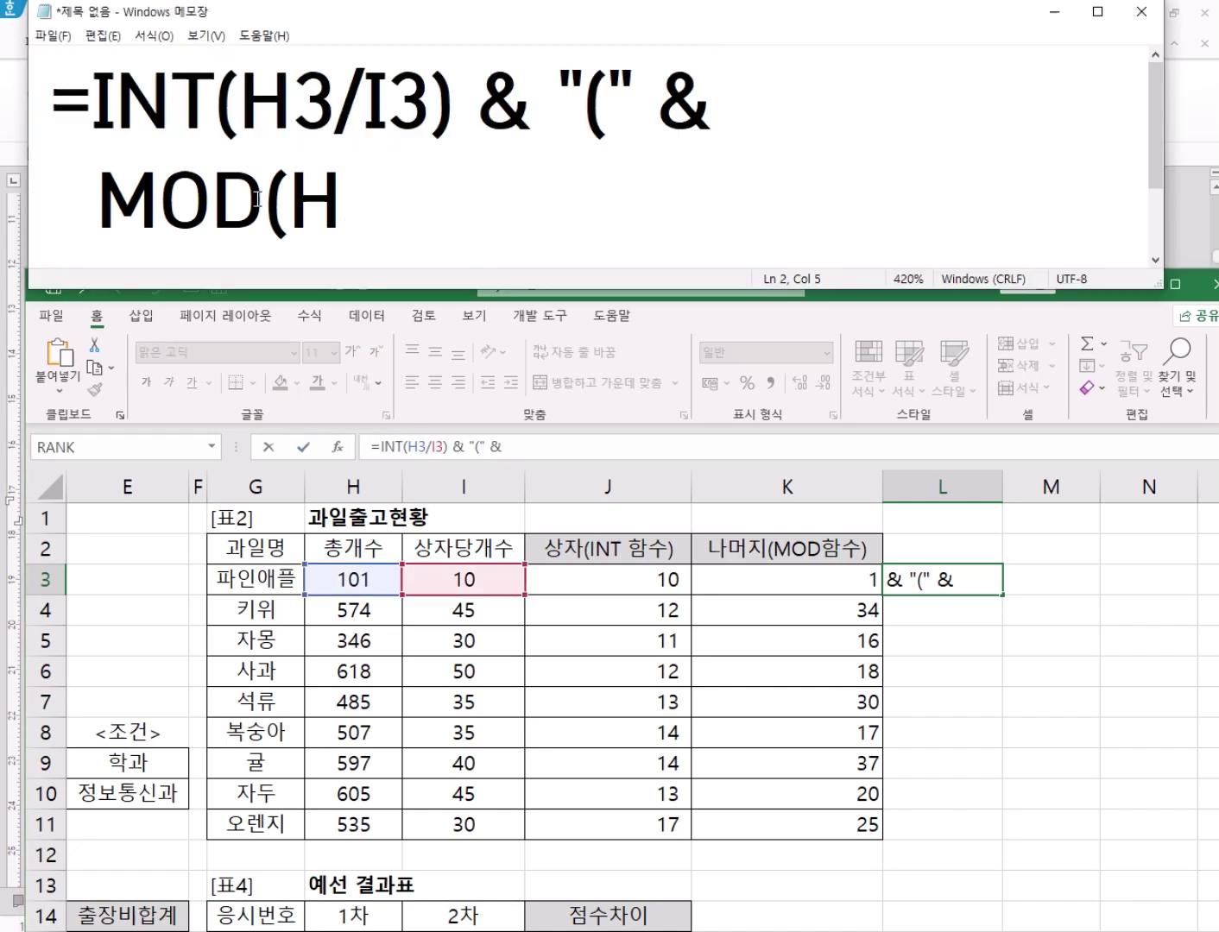
Append the MOD function to the formula in L3, matching the Notepad formula's second line, and show its function arguments
{"action": "double_click", "coordinate": [107, 198]}
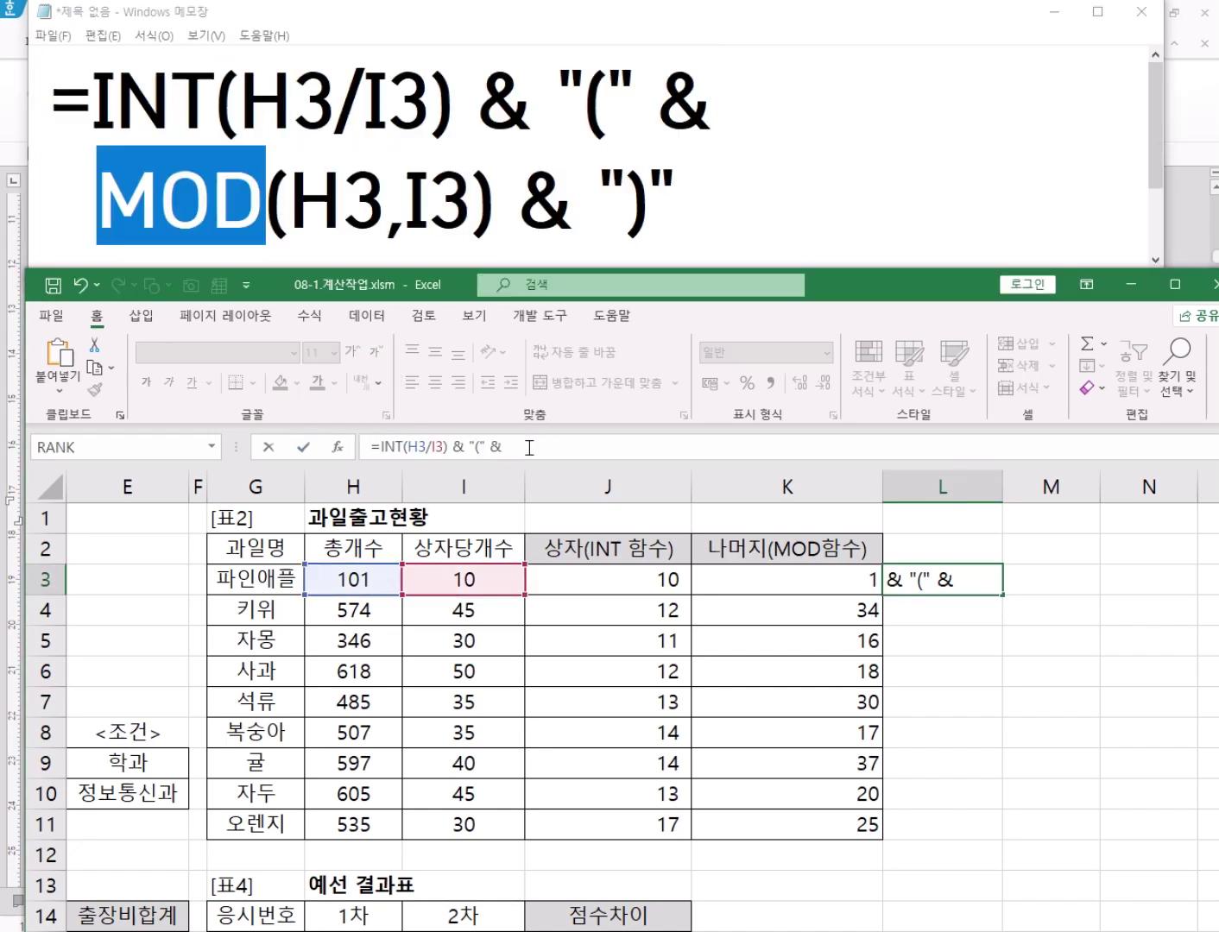
{"action": "type", "text": "MOD"}
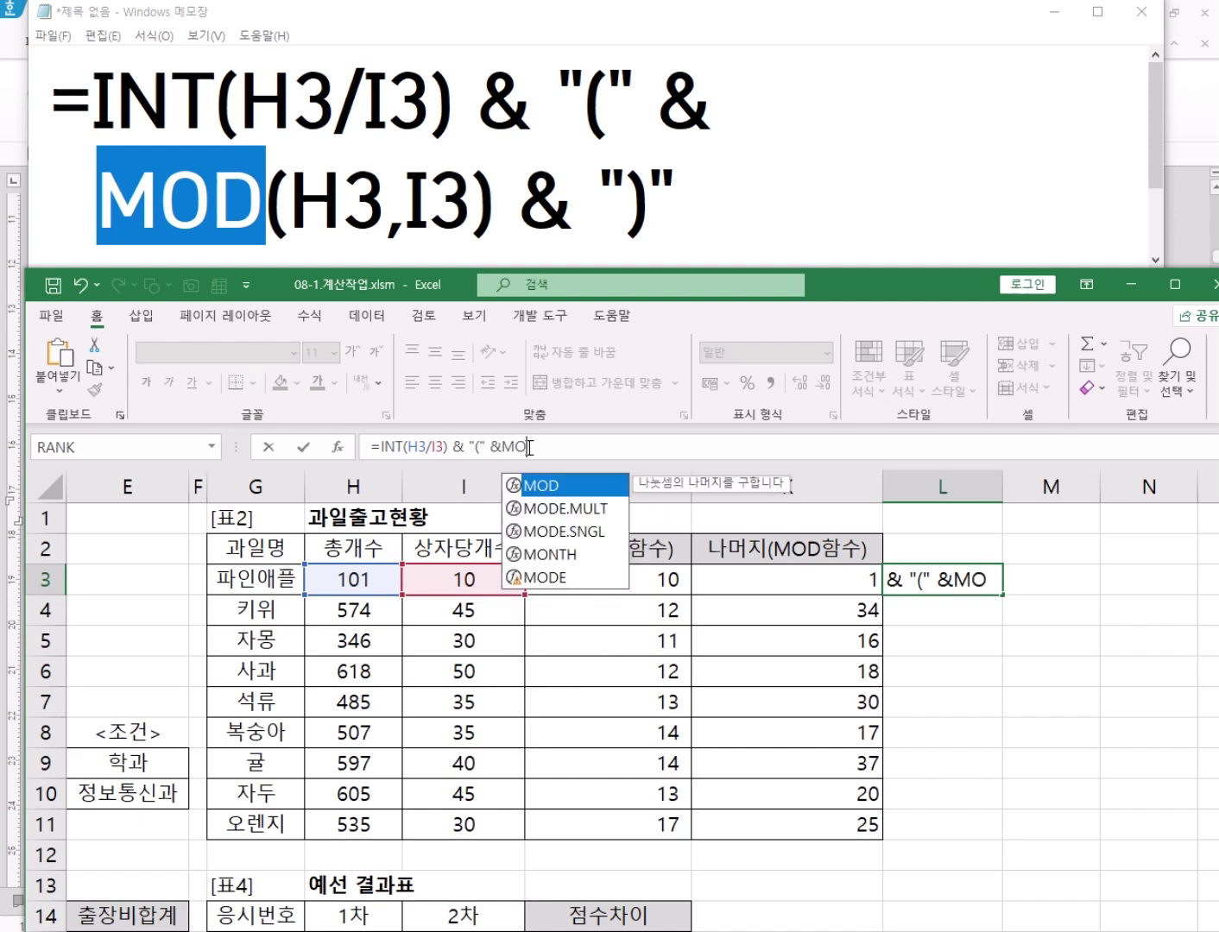
{"action": "double_click", "coordinate": [550, 492]}
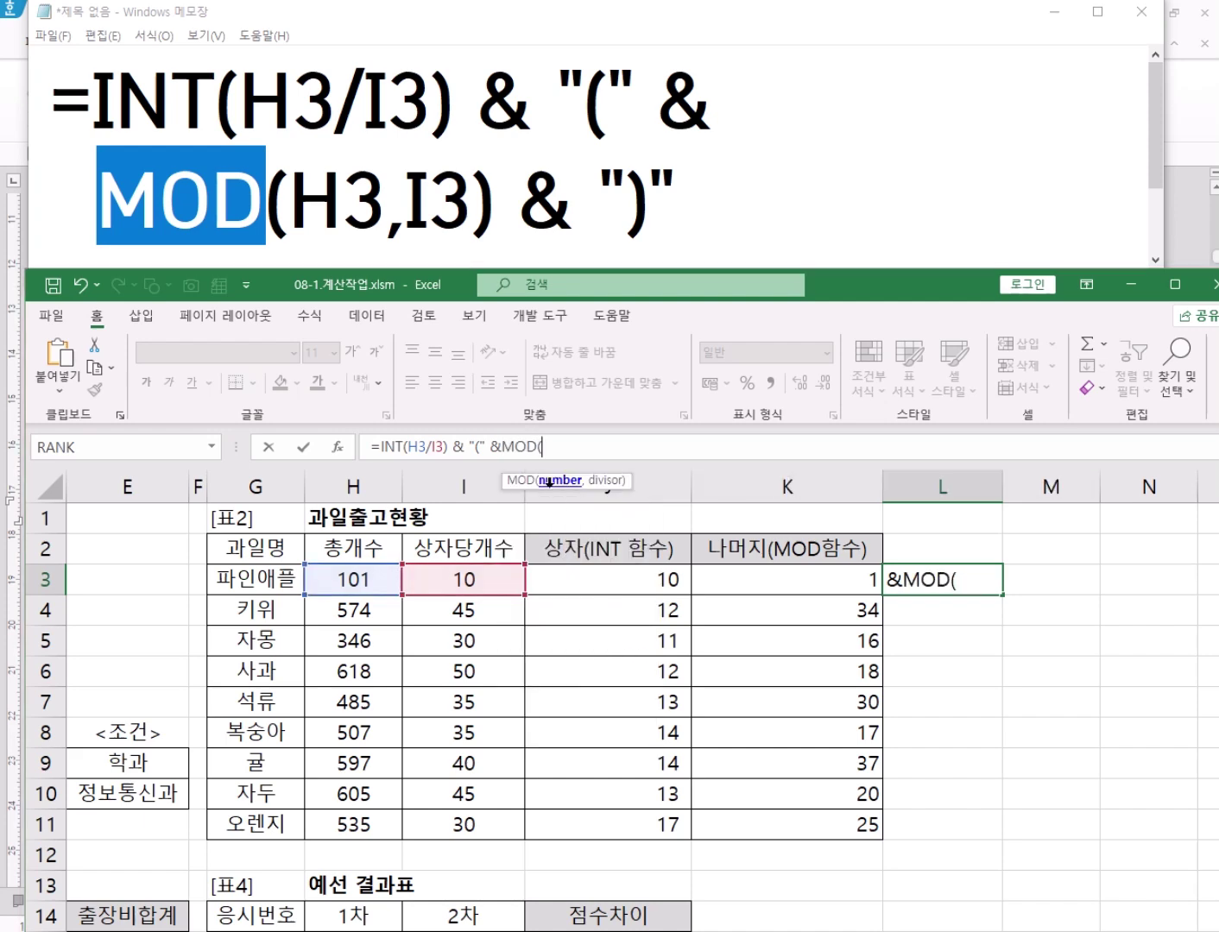
{"action": "key", "text": "ctrl+a"}
{"action": "left_click_drag", "start_coordinate": [459, 649], "coordinate": [425, 579]}
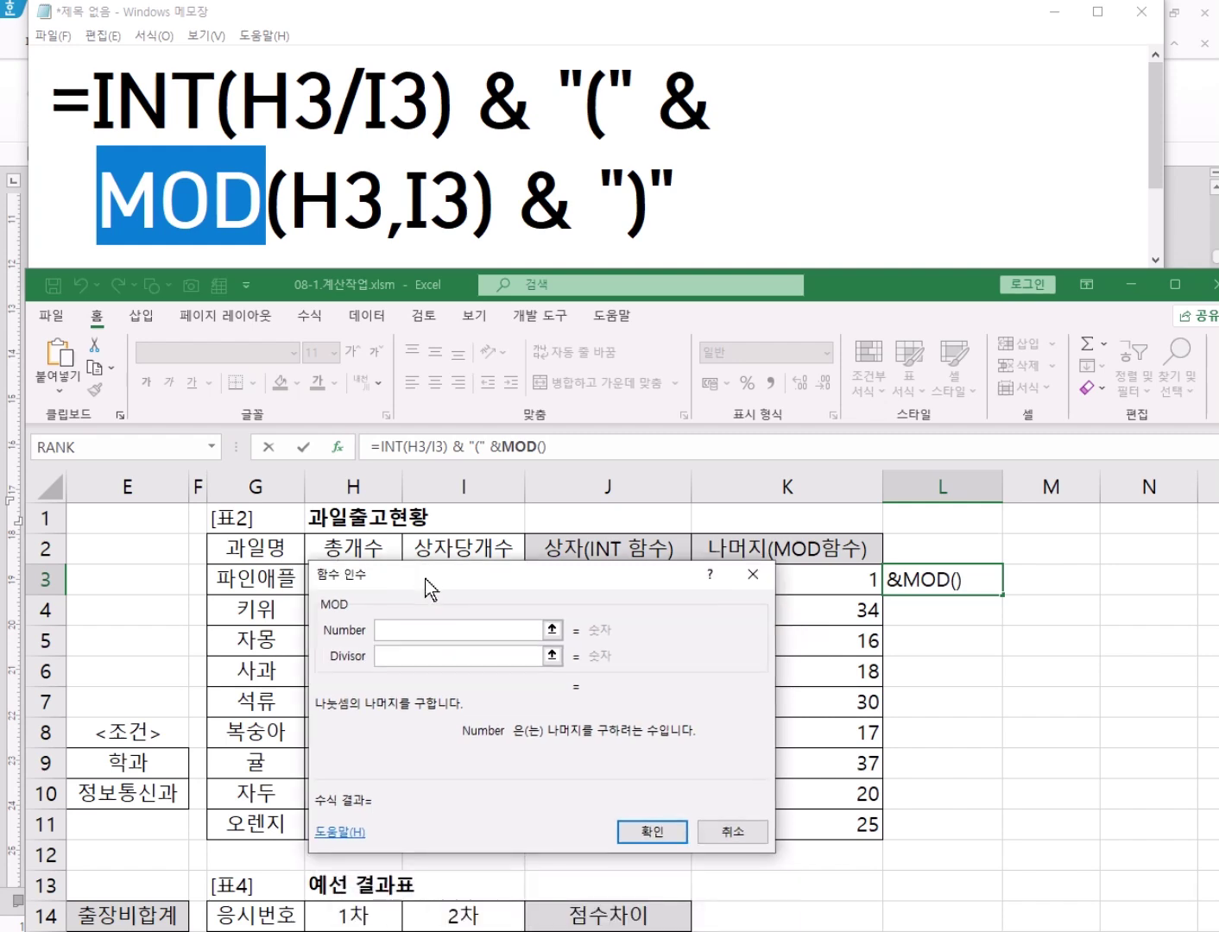
Set H3 as the number and I3 as the divisor of MOD in L3, following H3,I3 in the Notepad formula
{"action": "left_click", "coordinate": [448, 215]}
{"action": "left_click_drag", "start_coordinate": [290, 217], "coordinate": [476, 229]}
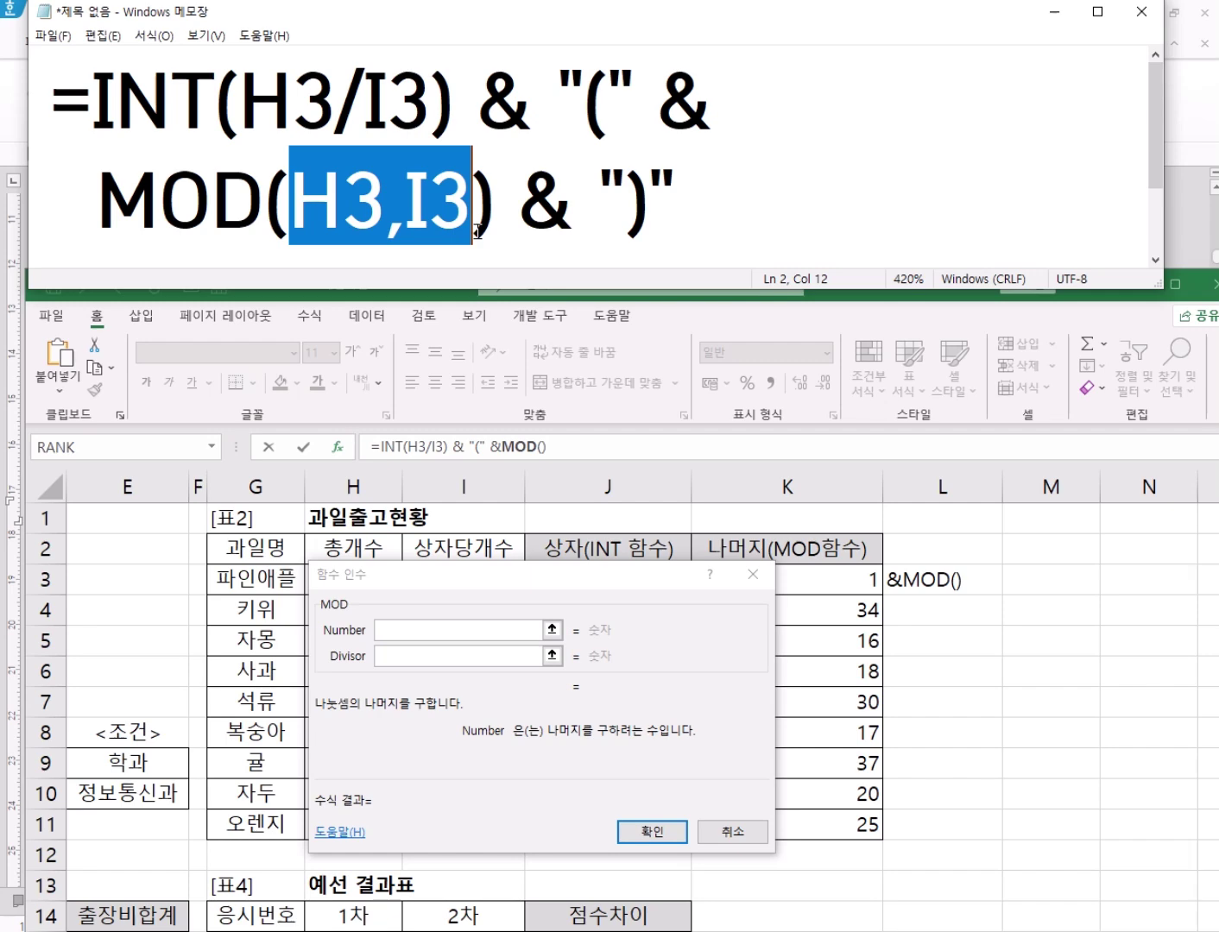
{"action": "left_click_drag", "start_coordinate": [539, 585], "coordinate": [542, 651]}
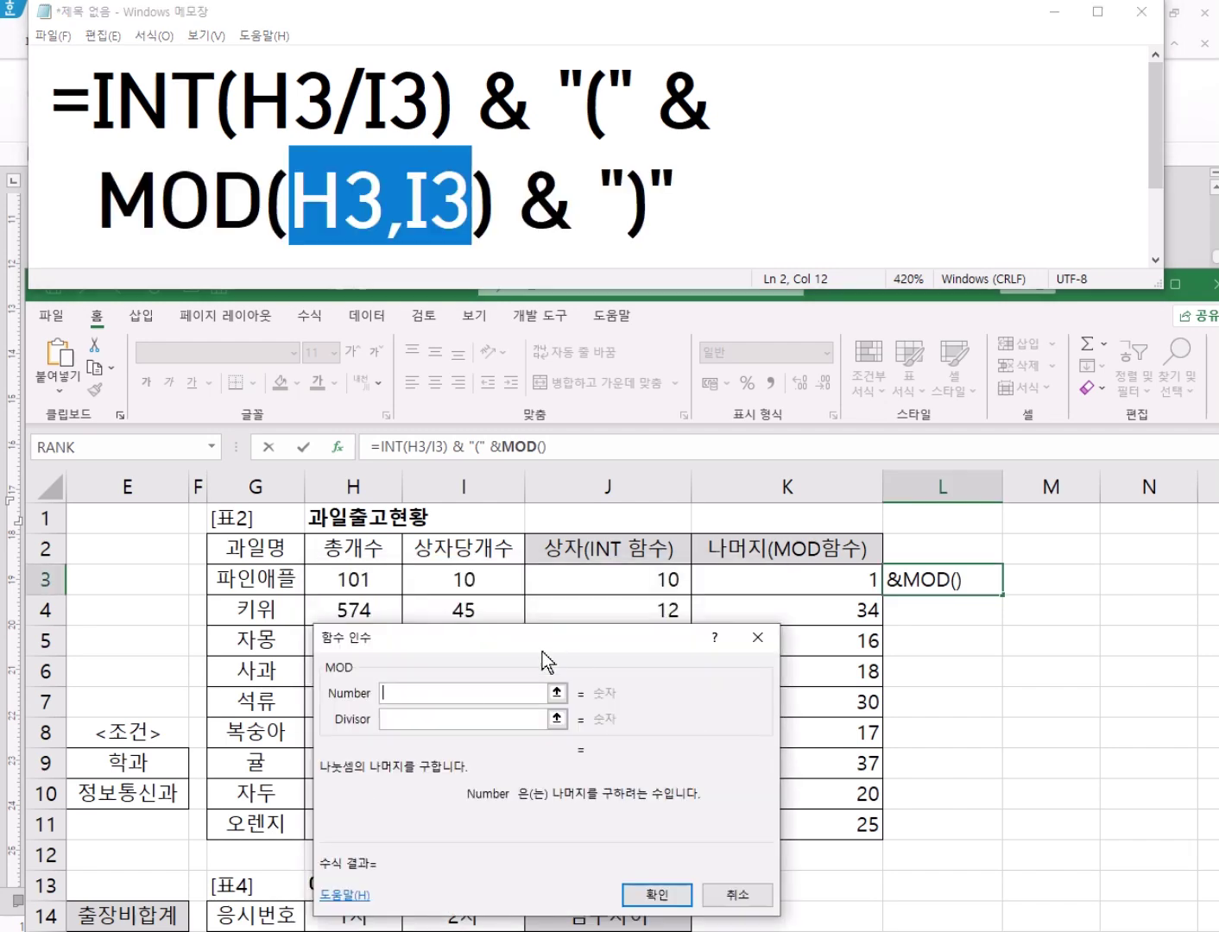
{"action": "left_click", "coordinate": [354, 580]}
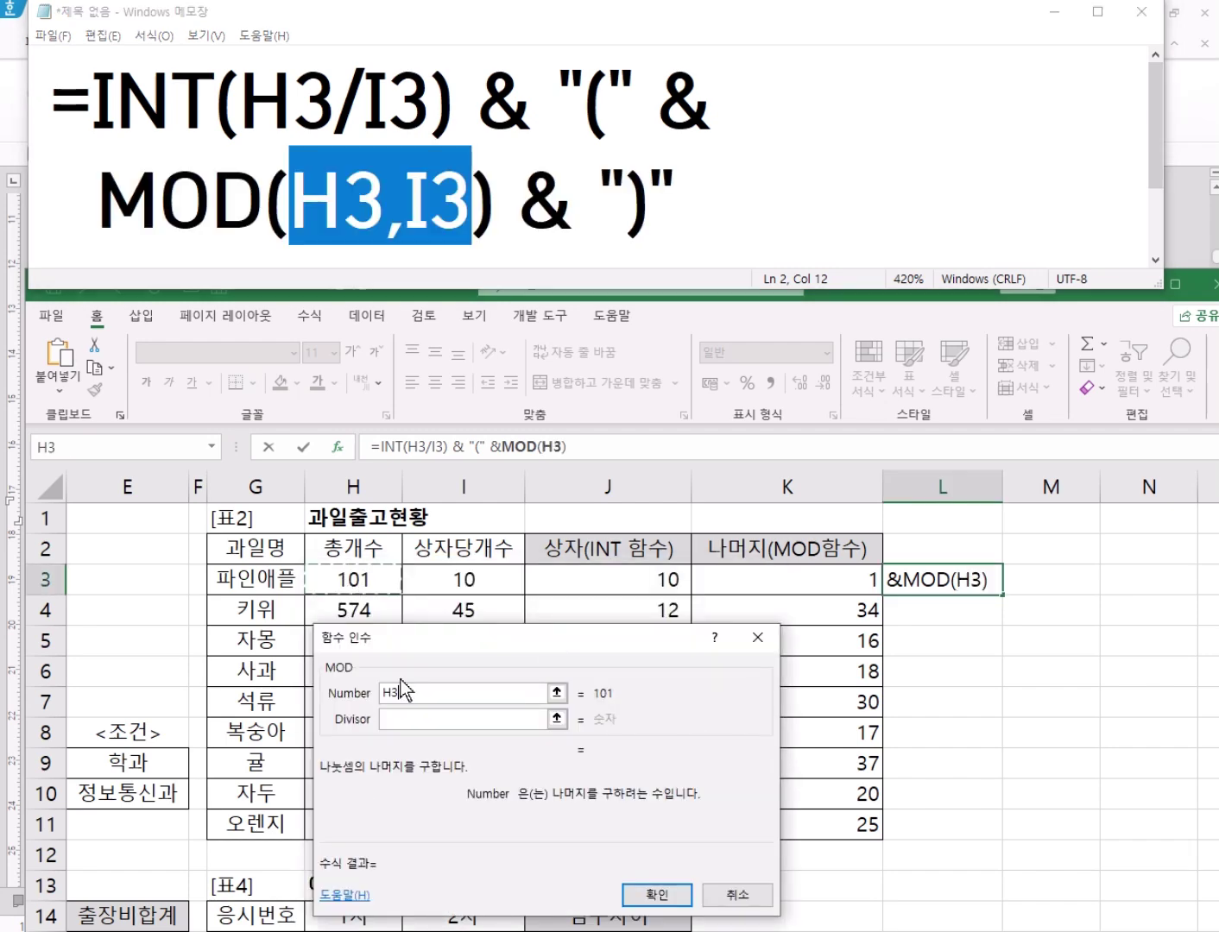
{"action": "left_click", "coordinate": [419, 724]}
{"action": "left_click", "coordinate": [467, 580]}
{"action": "left_click", "coordinate": [655, 894]}
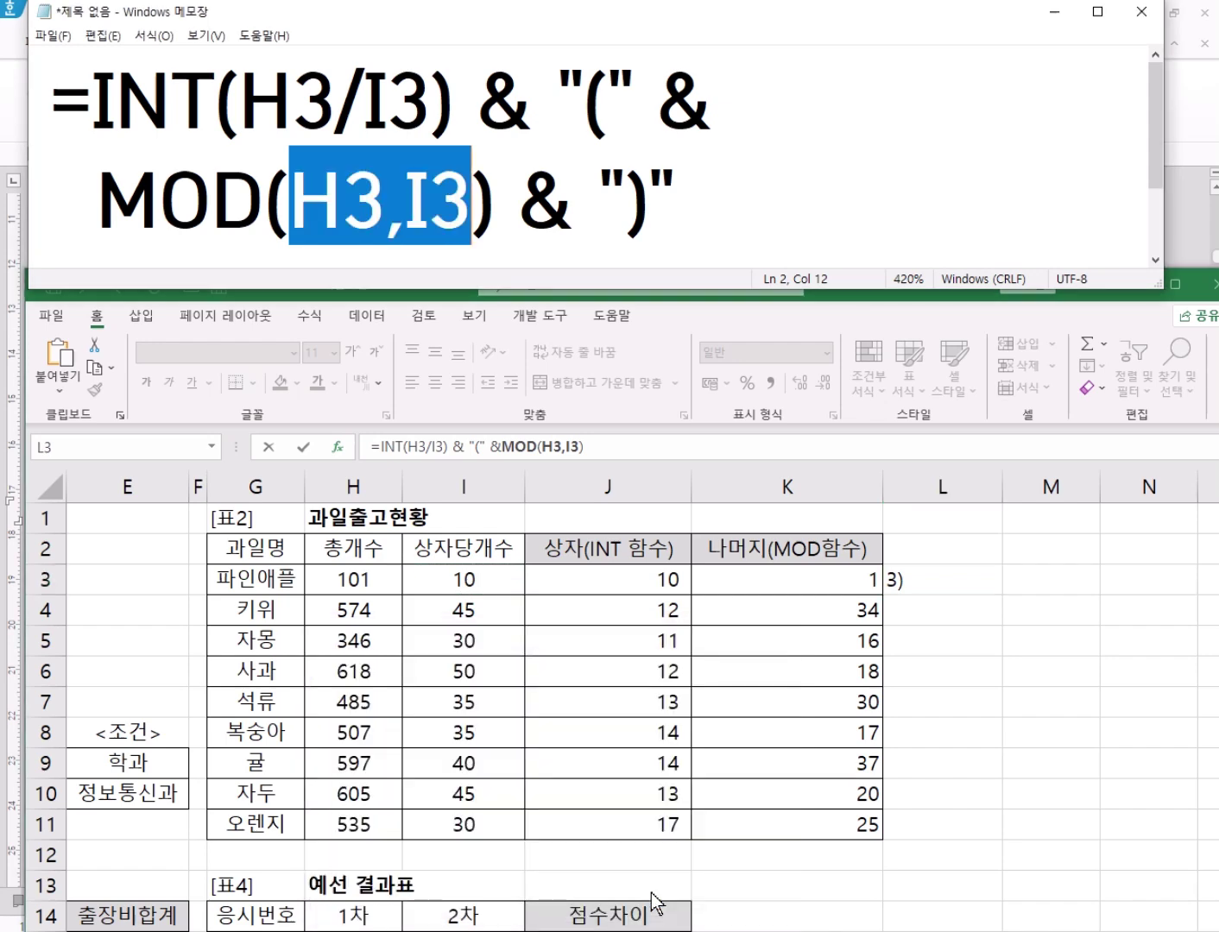
{"action": "left_click", "coordinate": [962, 583]}
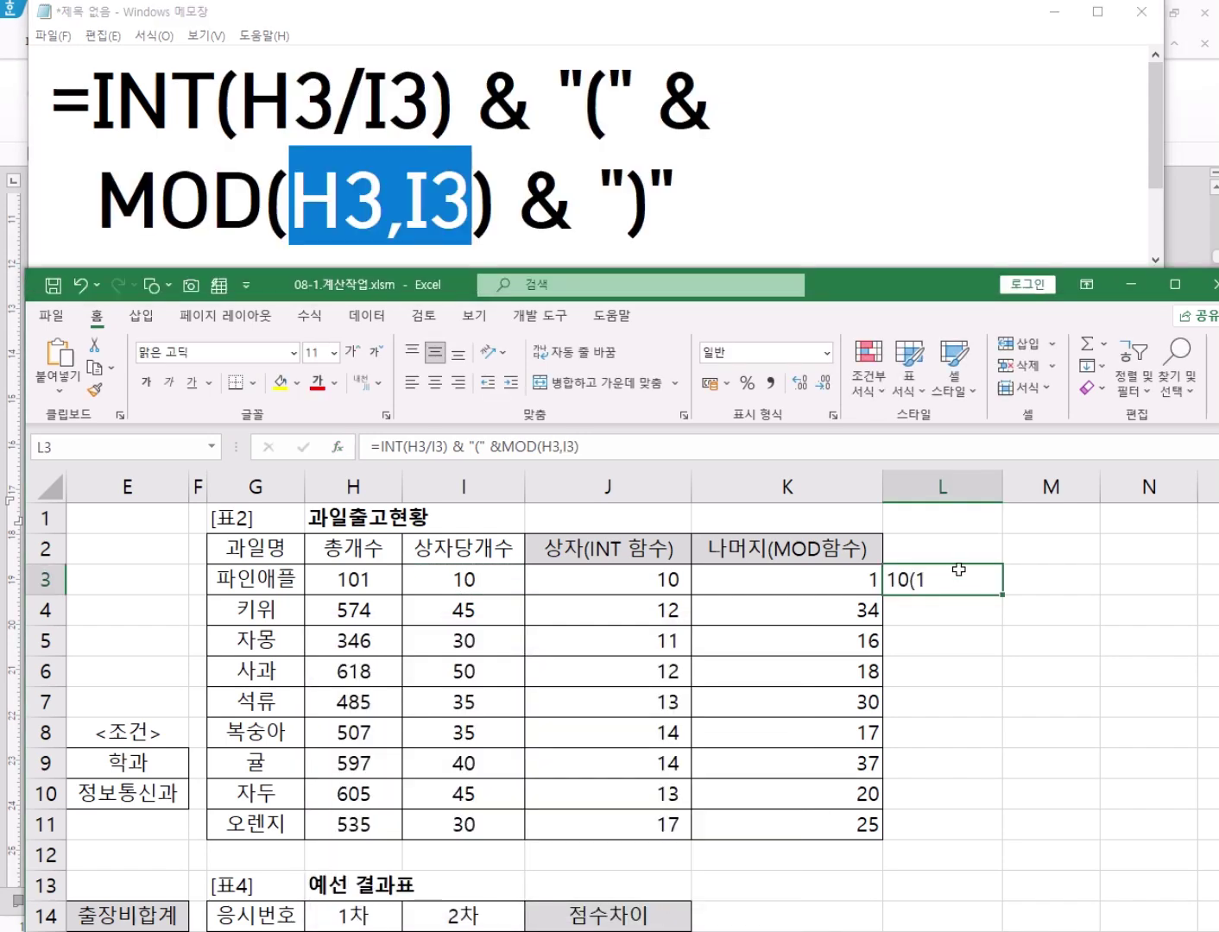
Append &")" to the L3 formula as in Notepad and fill the formula down through L11
{"action": "left_click_drag", "start_coordinate": [512, 211], "coordinate": [692, 218]}
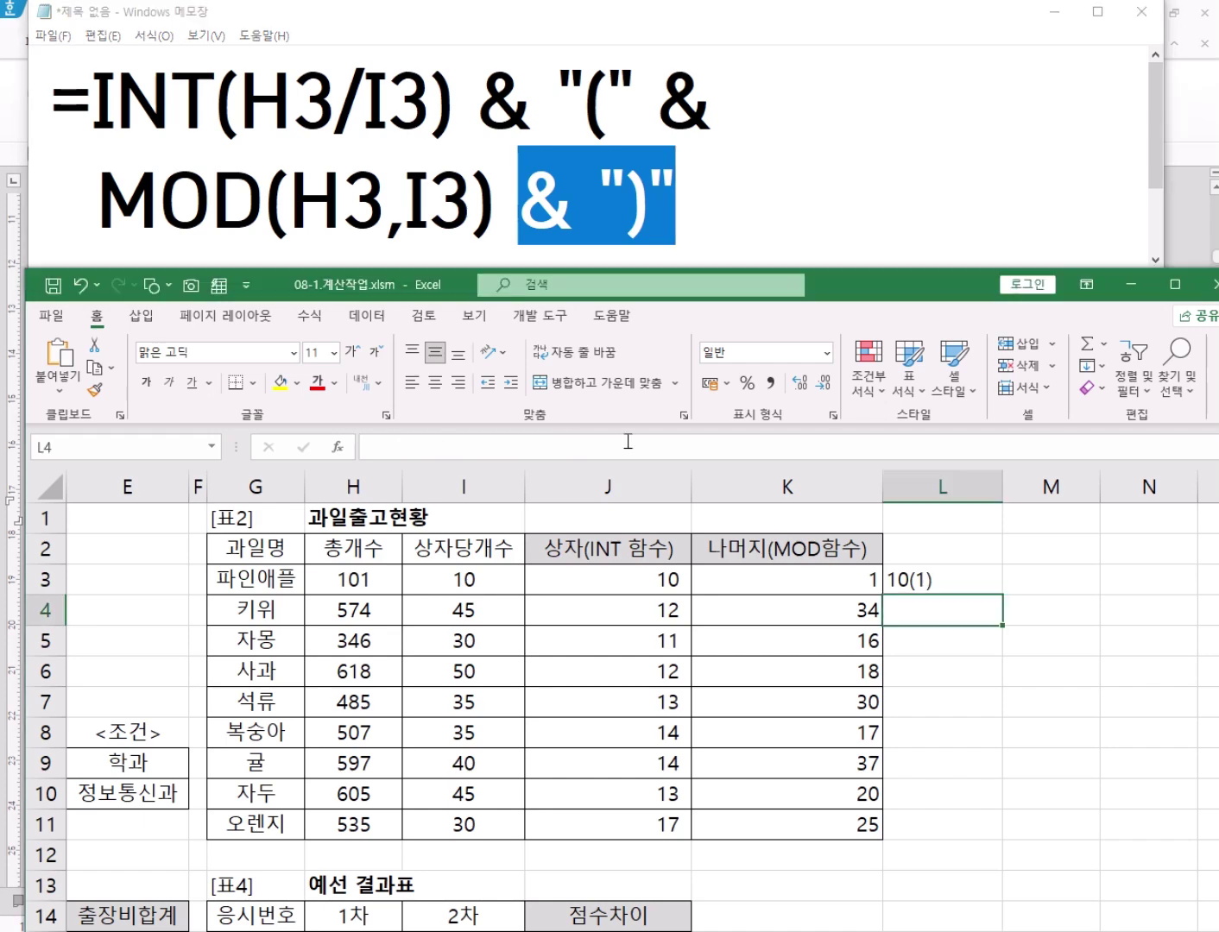
{"action": "left_click", "coordinate": [954, 578]}
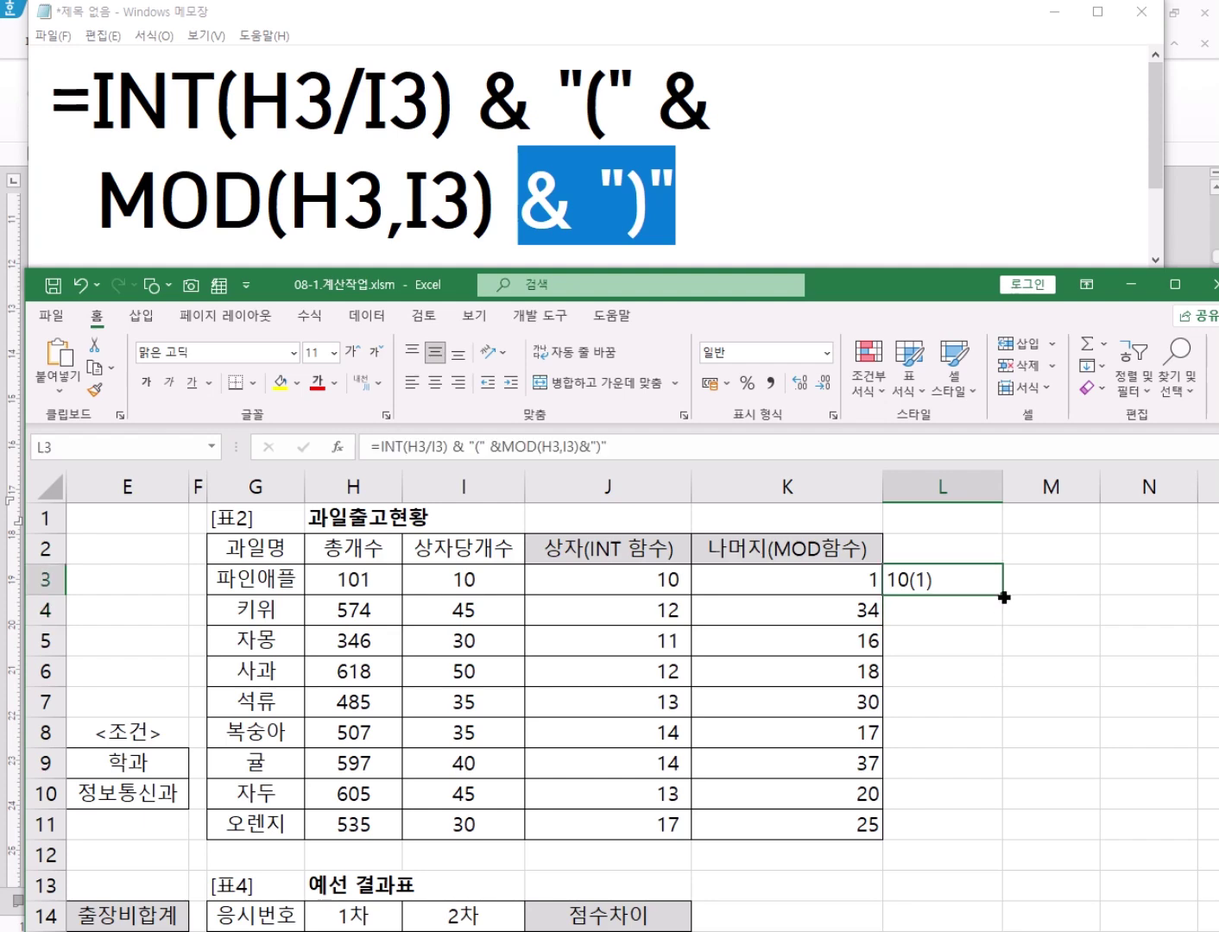
{"action": "left_click_drag", "start_coordinate": [1000, 594], "coordinate": [988, 845]}
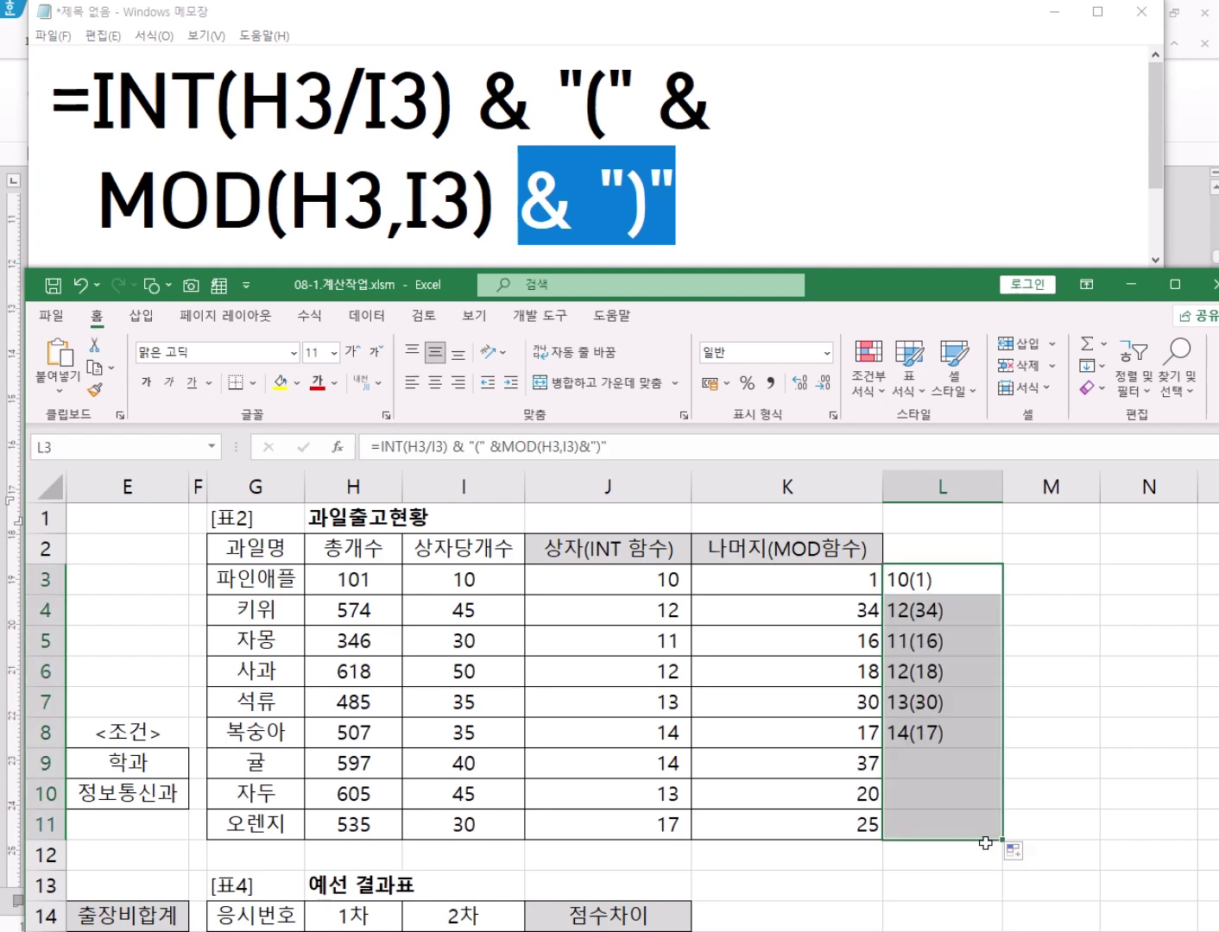
{"action": "left_click", "coordinate": [965, 571]}
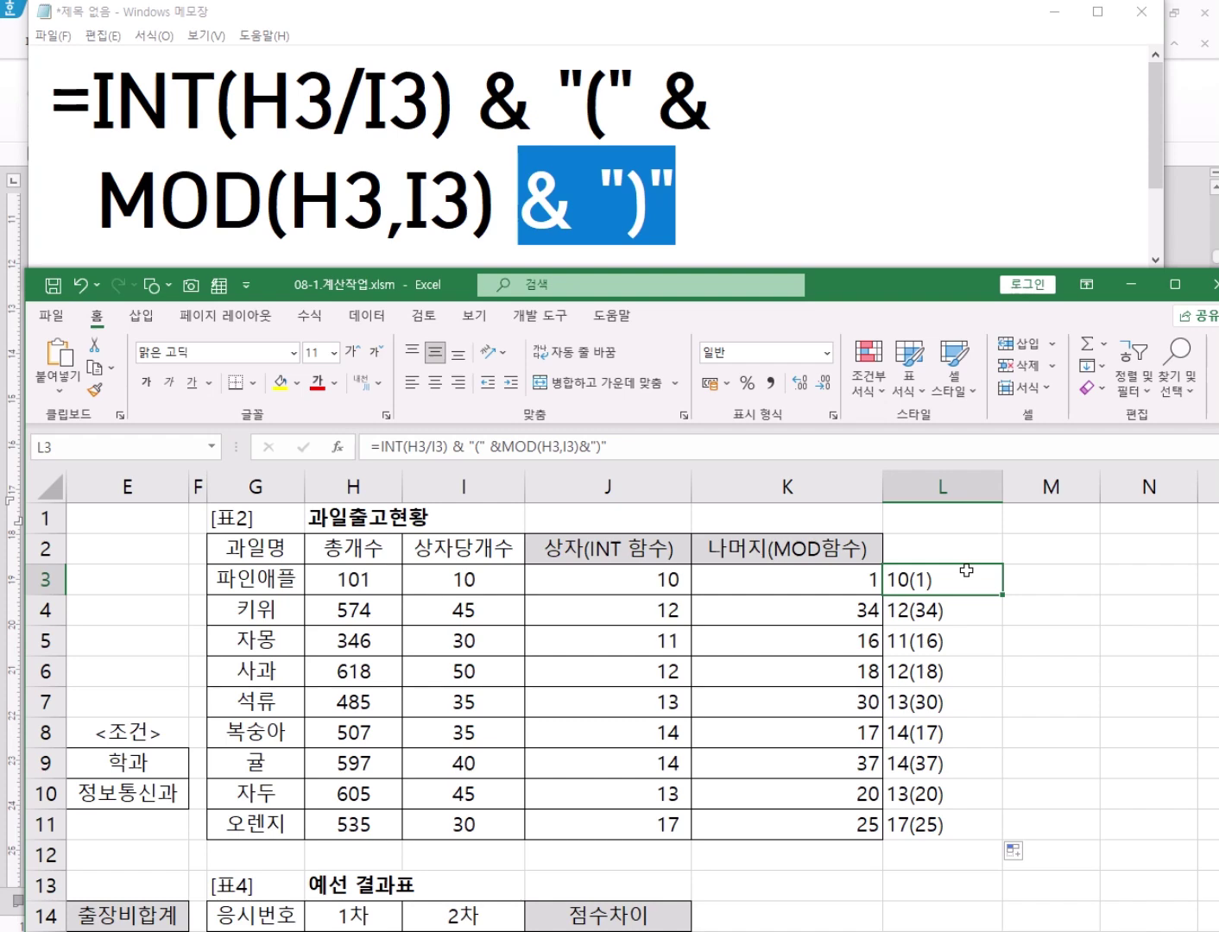
Insert 박스 before the opening parenthesis in the Notepad formula, keeping both in one text string "박스(", and highlight it
{"action": "left_click", "coordinate": [587, 94]}
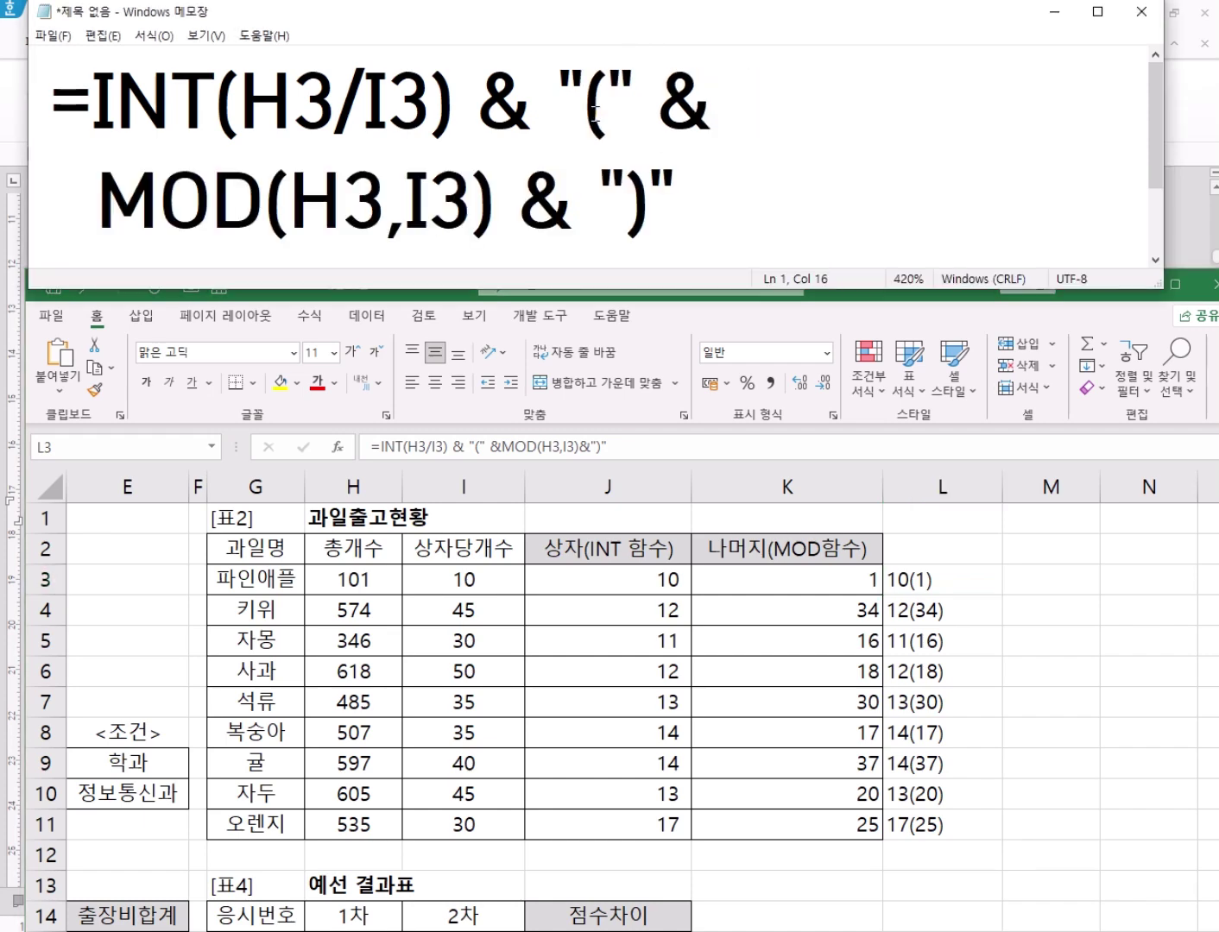
{"action": "type", "text": "박스"}
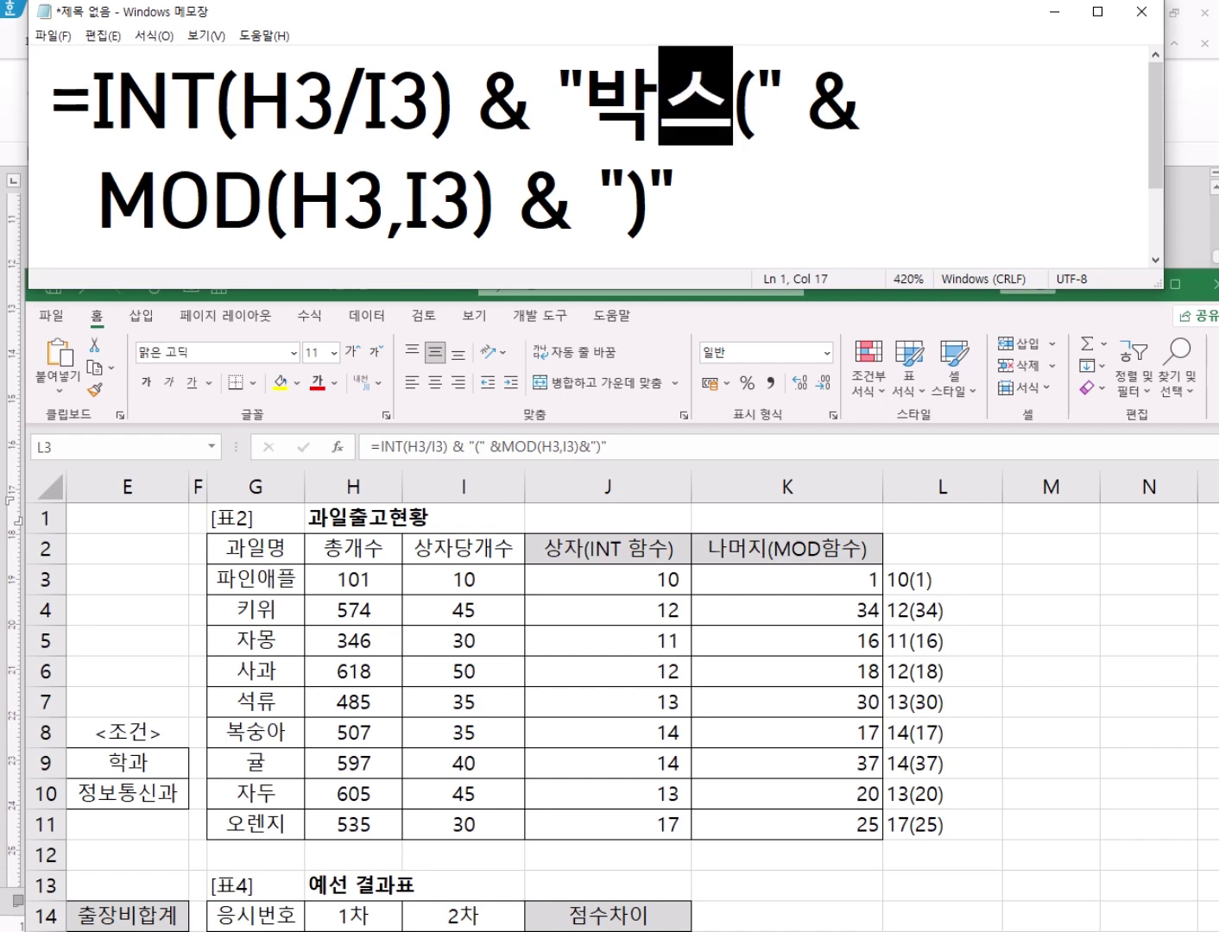
{"action": "type", "text": "\"&"}
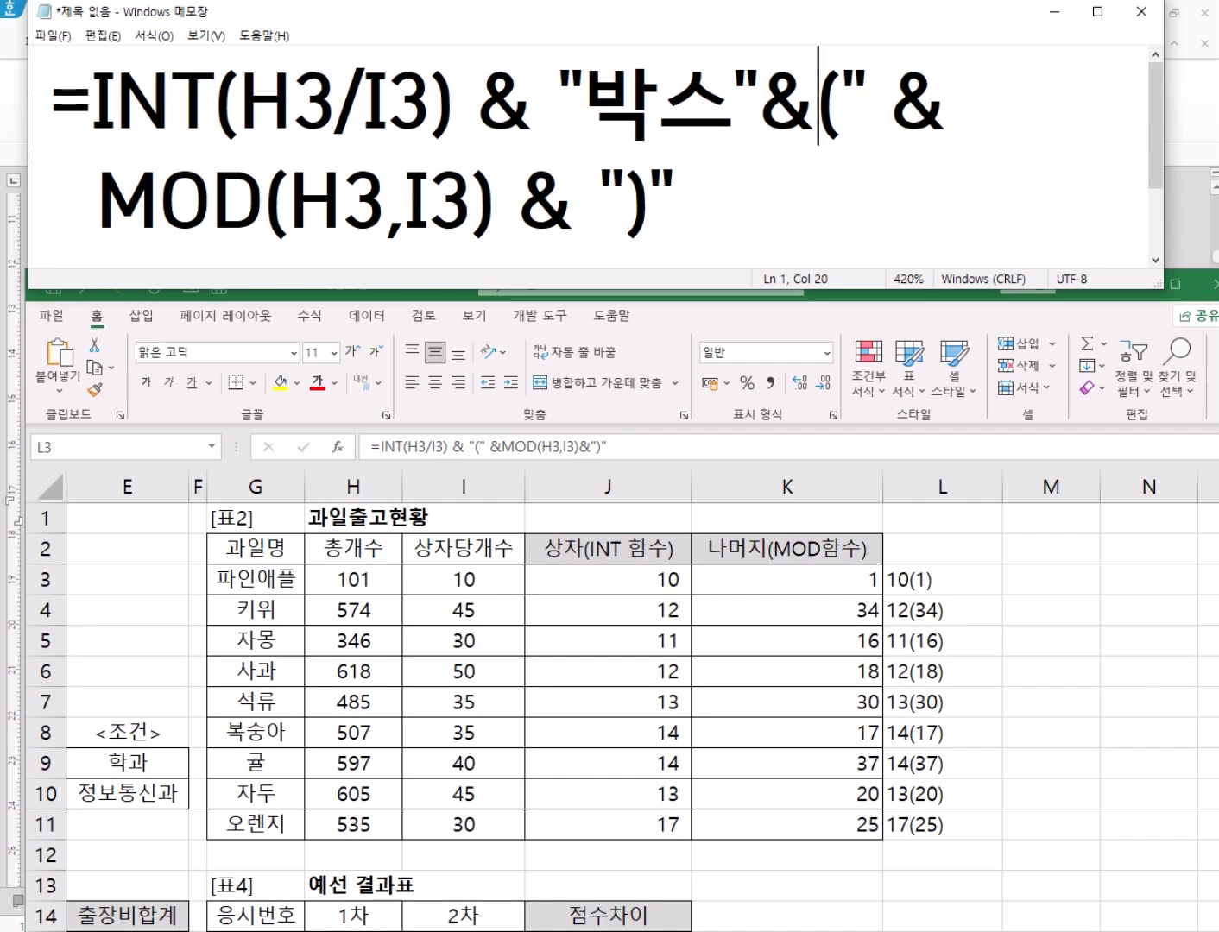
{"action": "type", "text": "\""}
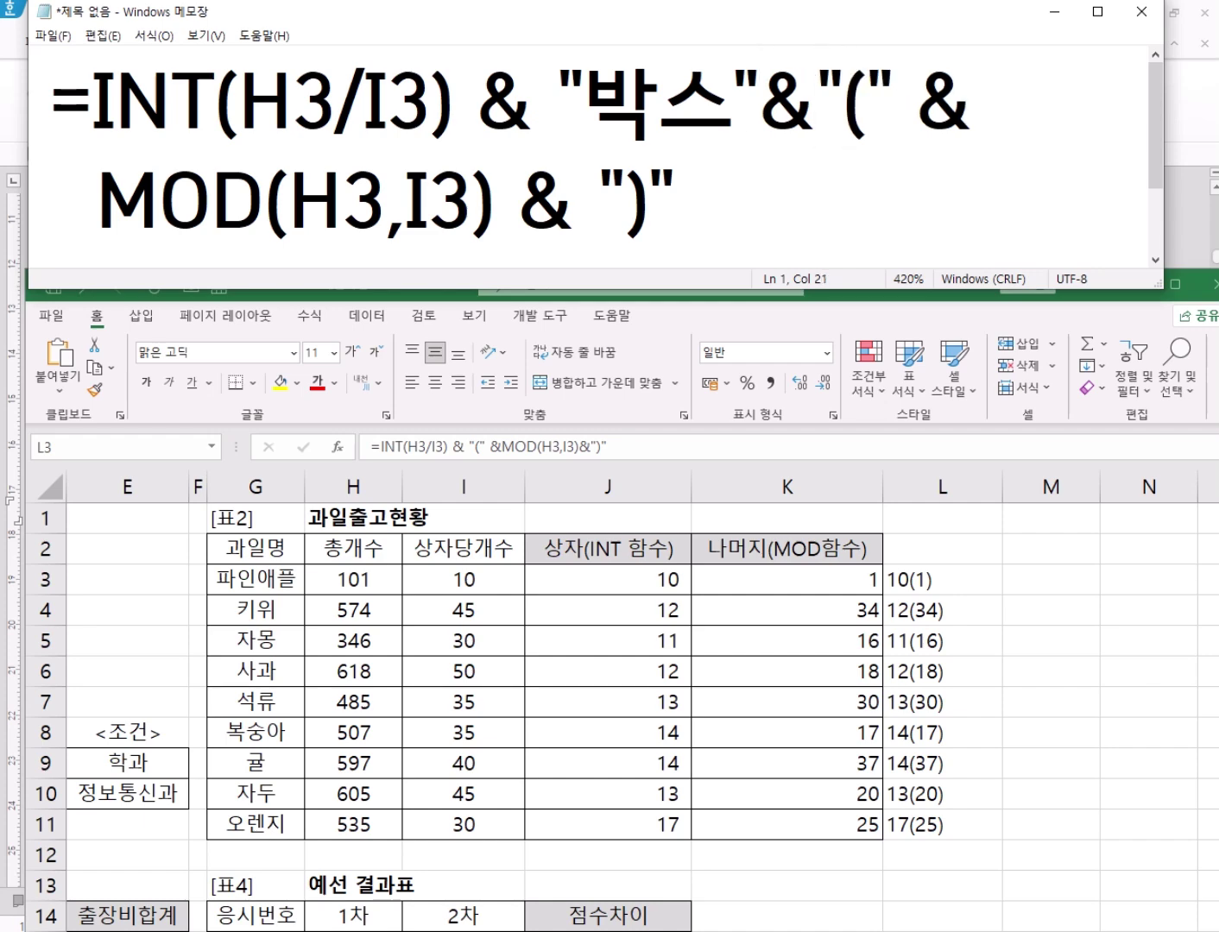
{"action": "key", "text": "BackSpace"}
{"action": "key", "text": "BackSpace"}
{"action": "key", "text": "BackSpace"}
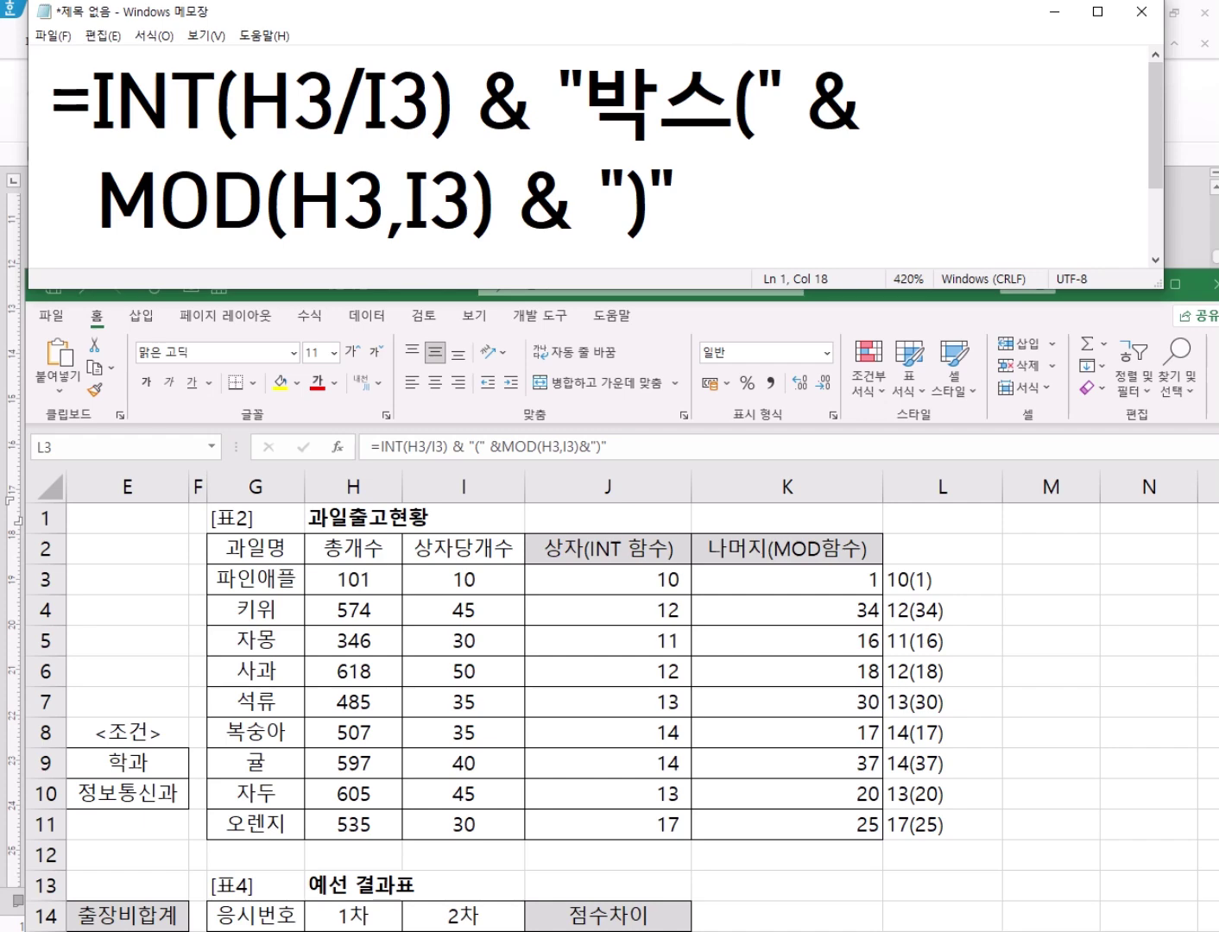
{"action": "left_click_drag", "start_coordinate": [583, 95], "coordinate": [759, 101]}
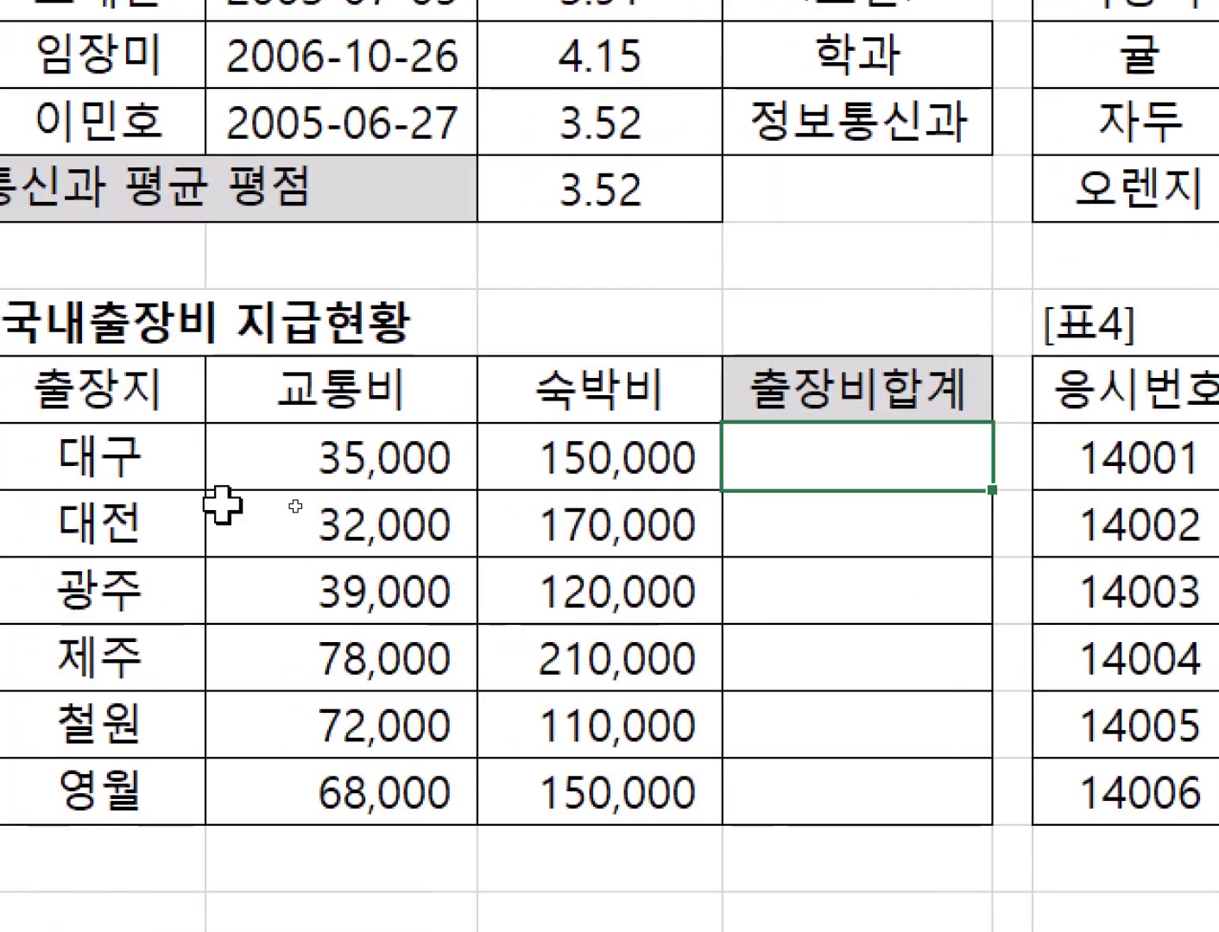
Enter =SUM(C15:D15) in E15 to total 교통비 and 숙박비 for the 대구 trip
{"action": "left_click_drag", "start_coordinate": [362, 479], "coordinate": [577, 462]}
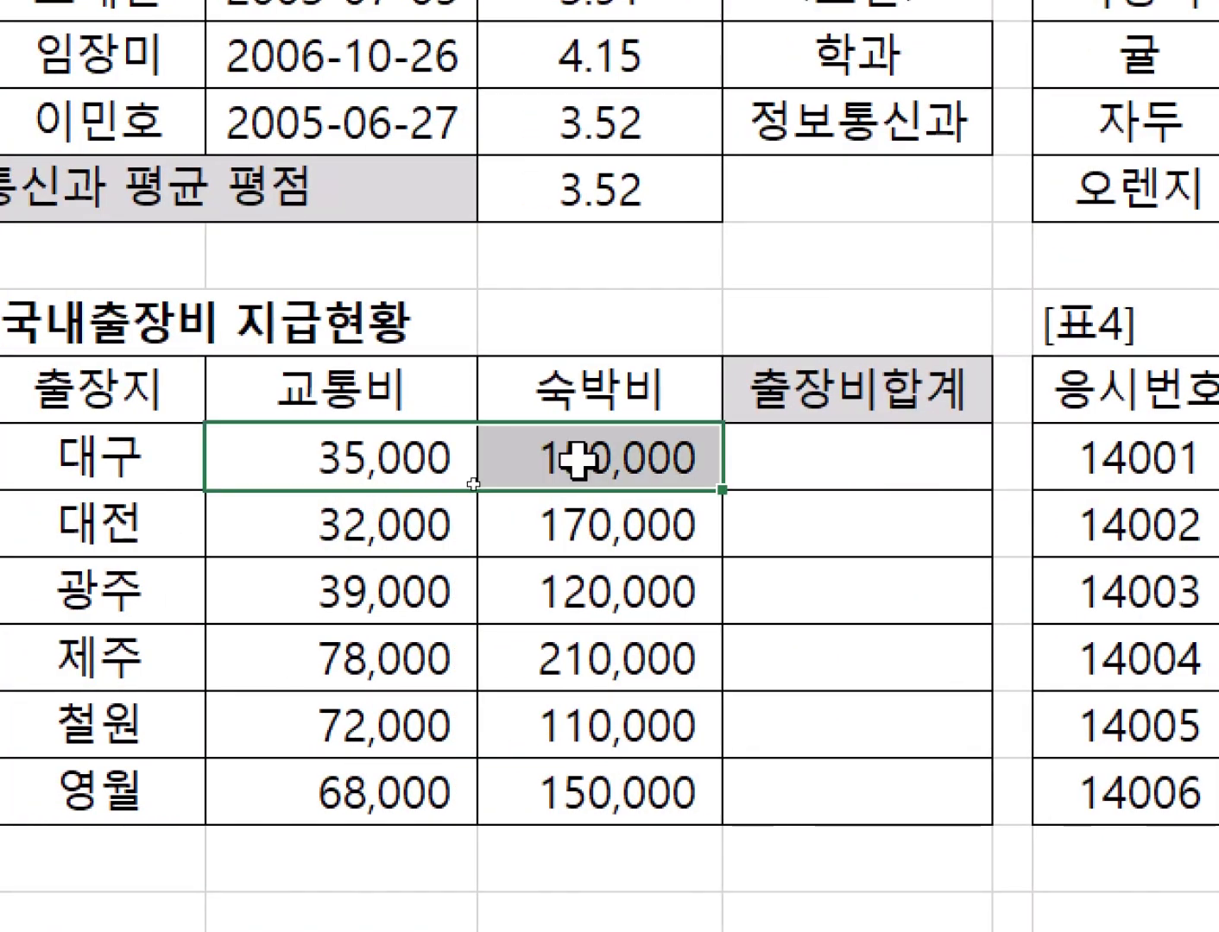
{"action": "left_click", "coordinate": [909, 464]}
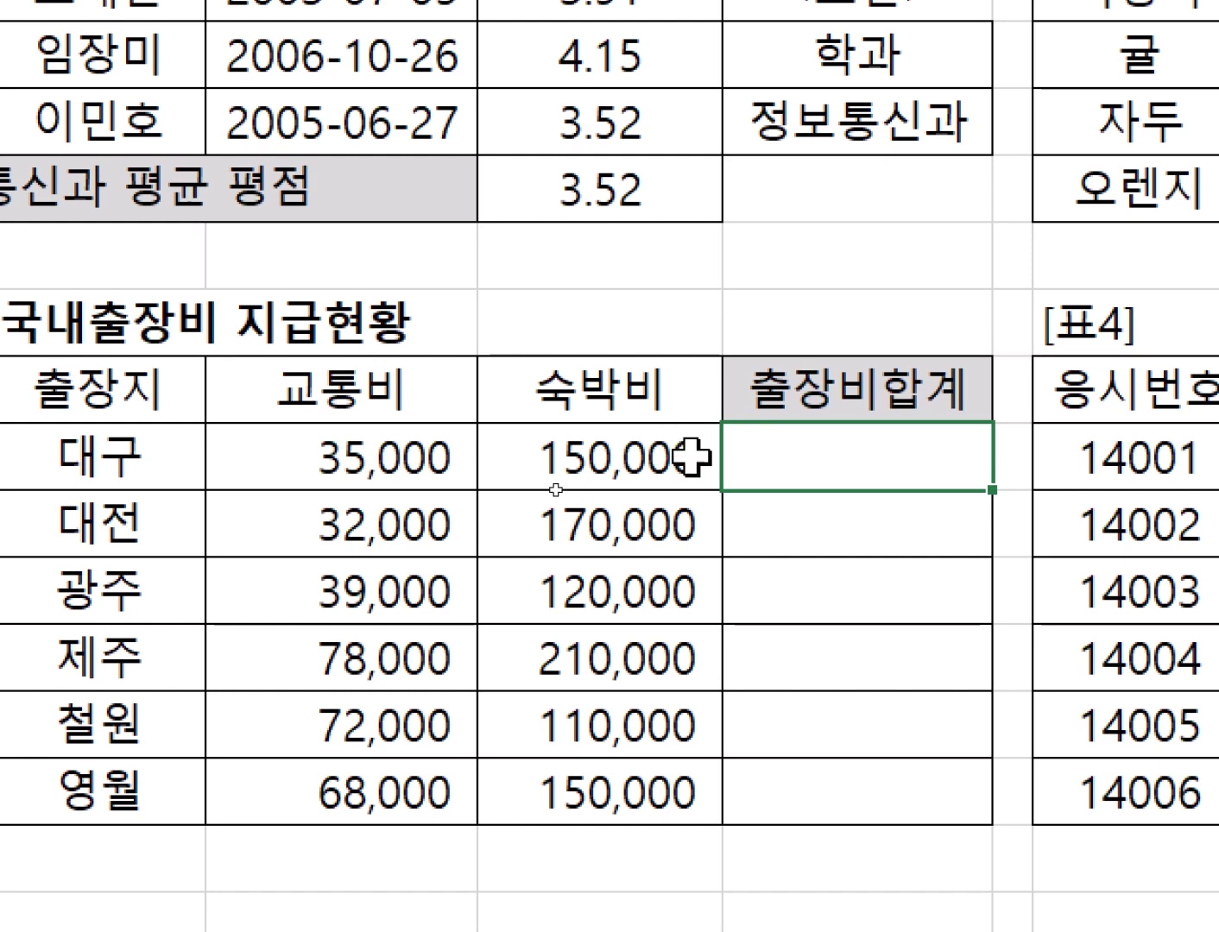
{"action": "double_click", "coordinate": [890, 452]}
{"action": "type", "text": "=SU"}
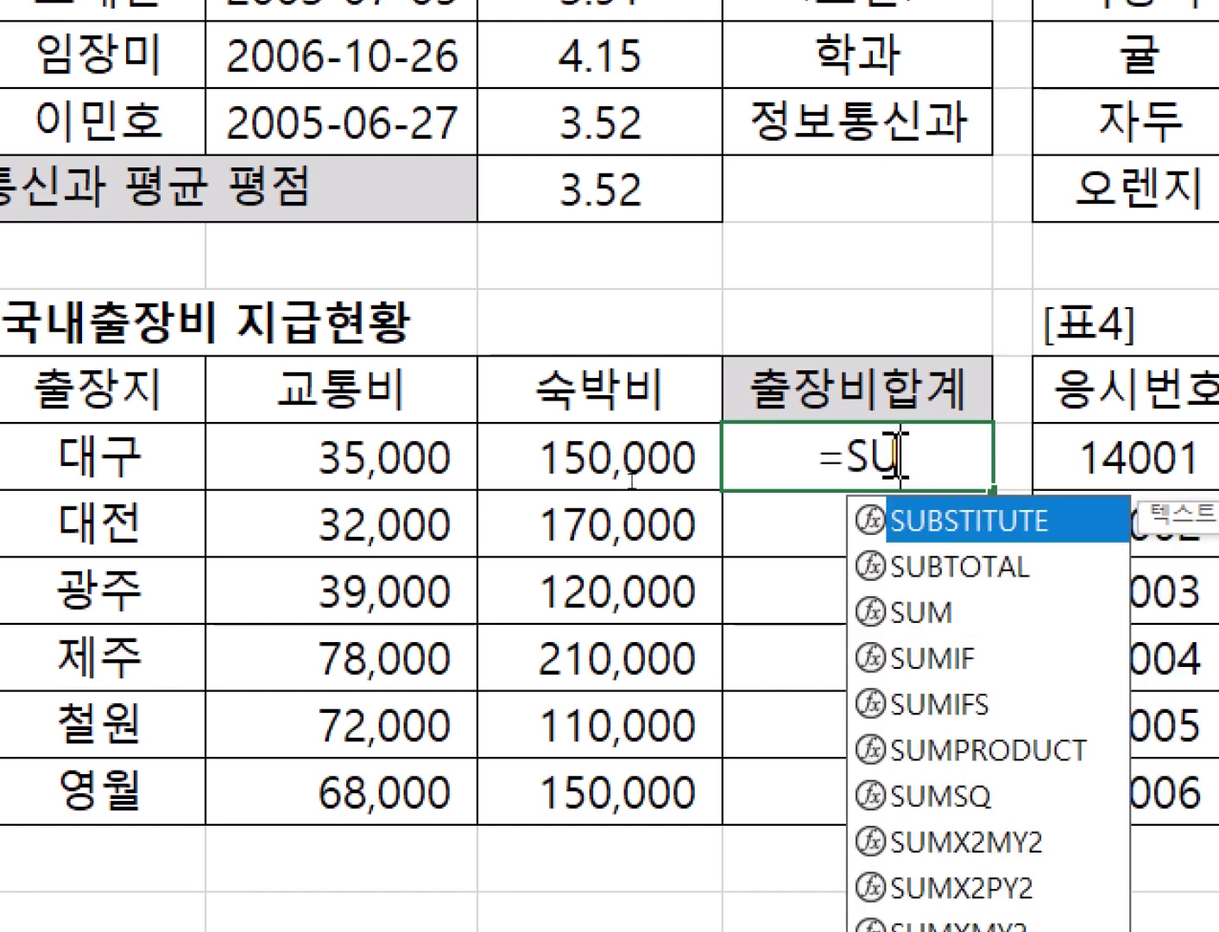
{"action": "double_click", "coordinate": [961, 620]}
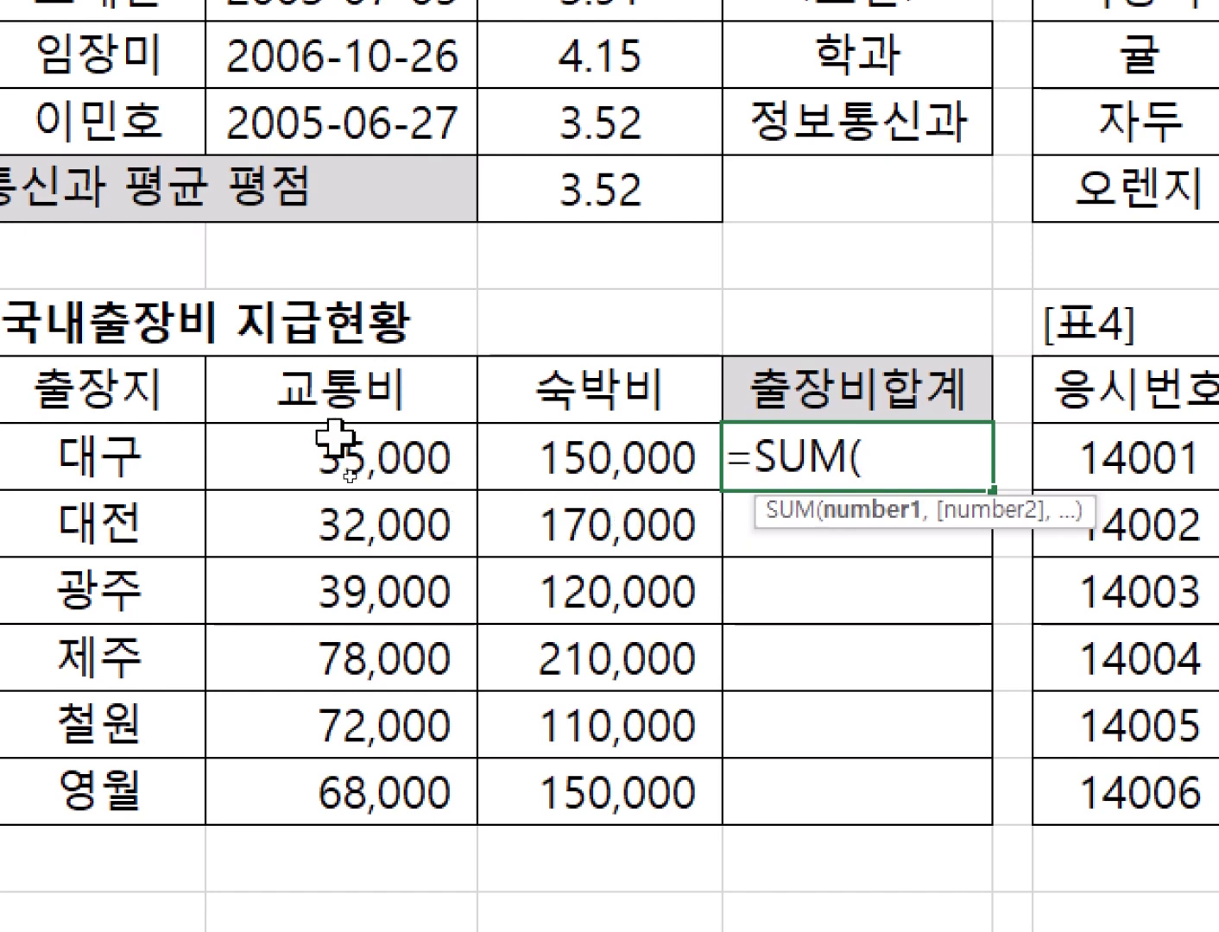
{"action": "left_click_drag", "start_coordinate": [332, 464], "coordinate": [567, 440]}
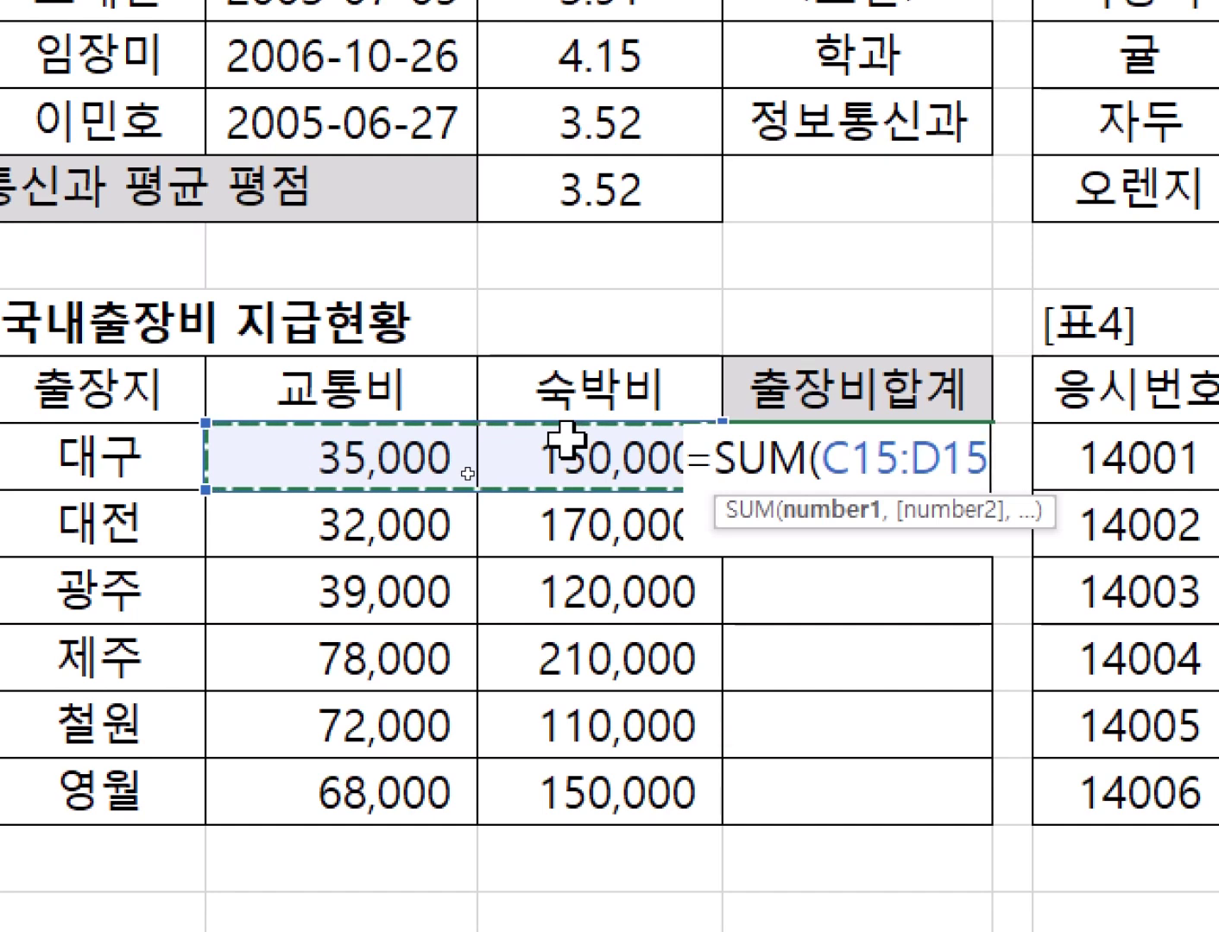
{"action": "key", "text": "Return"}
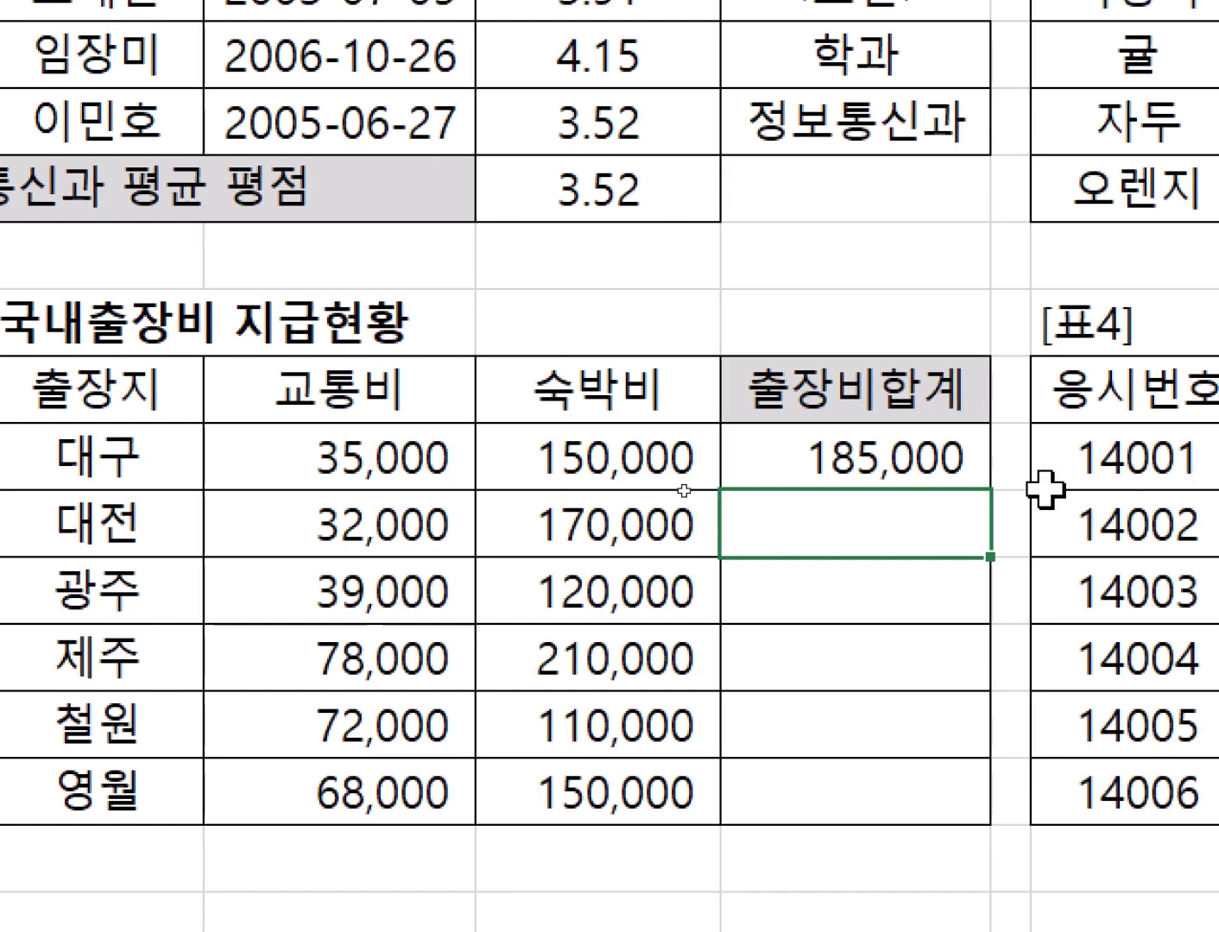
Insert the ROUNDDOWN function in front of SUM(C15:D15) in the E15 formula
{"action": "left_click", "coordinate": [929, 449]}
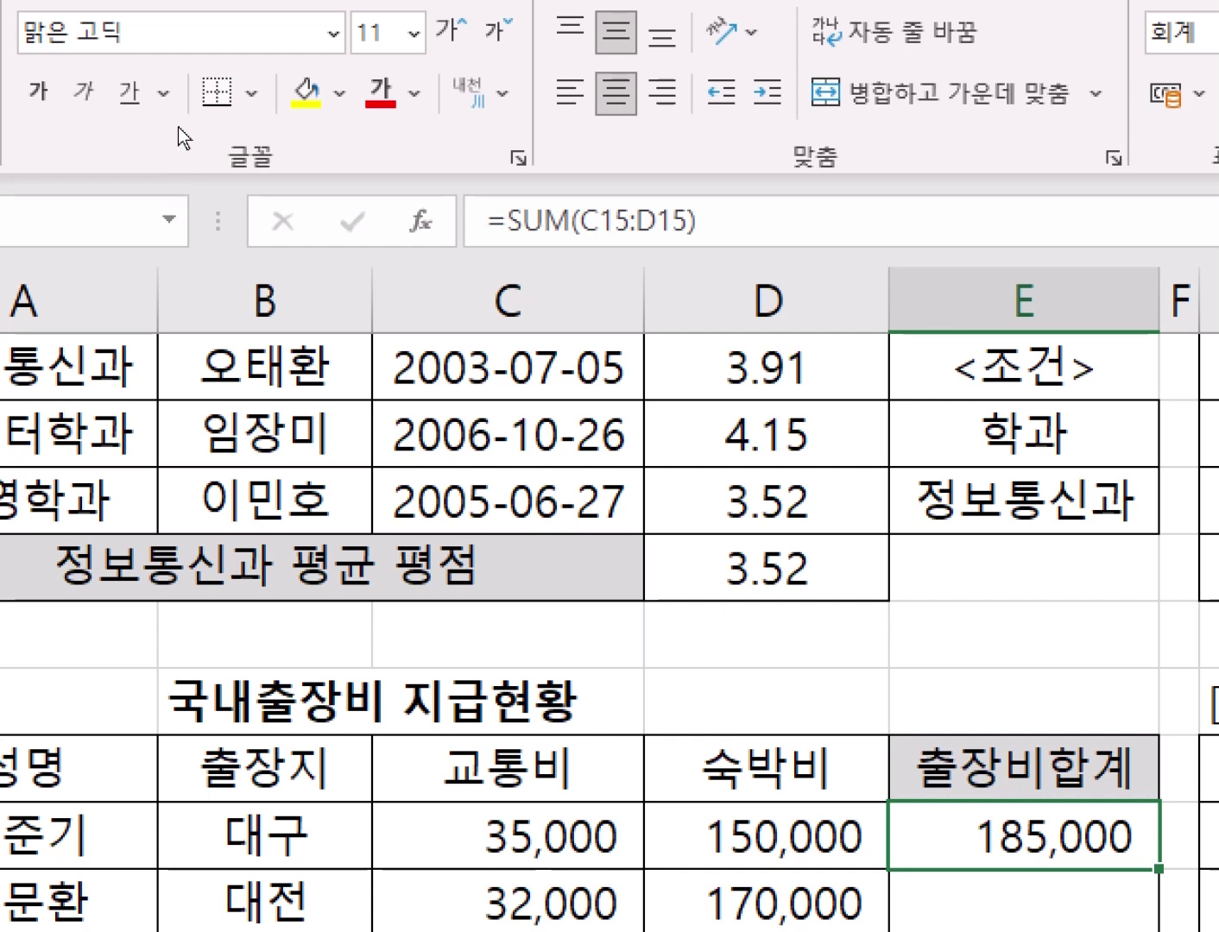
{"action": "left_click", "coordinate": [513, 220]}
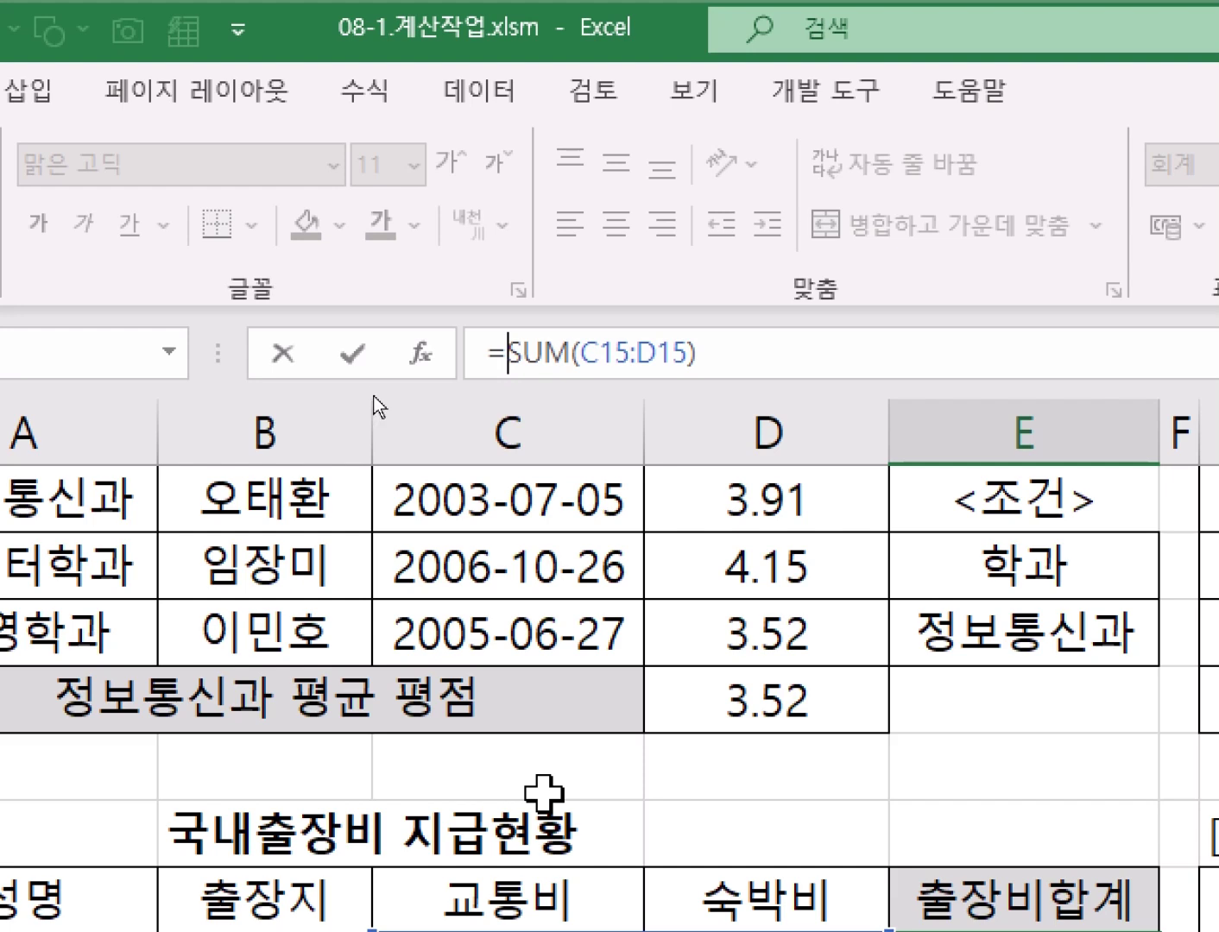
{"action": "type", "text": "ROU"}
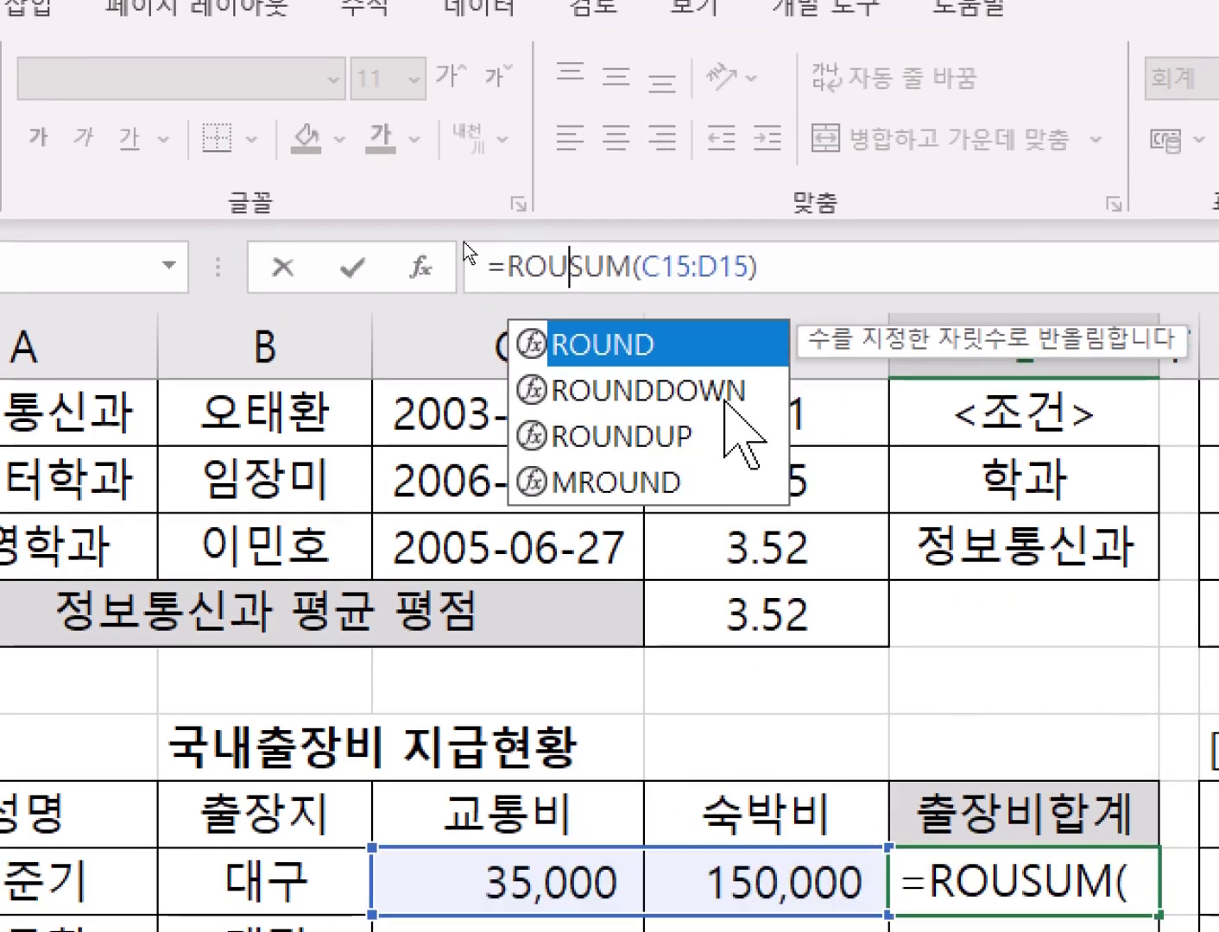
{"action": "double_click", "coordinate": [722, 392]}
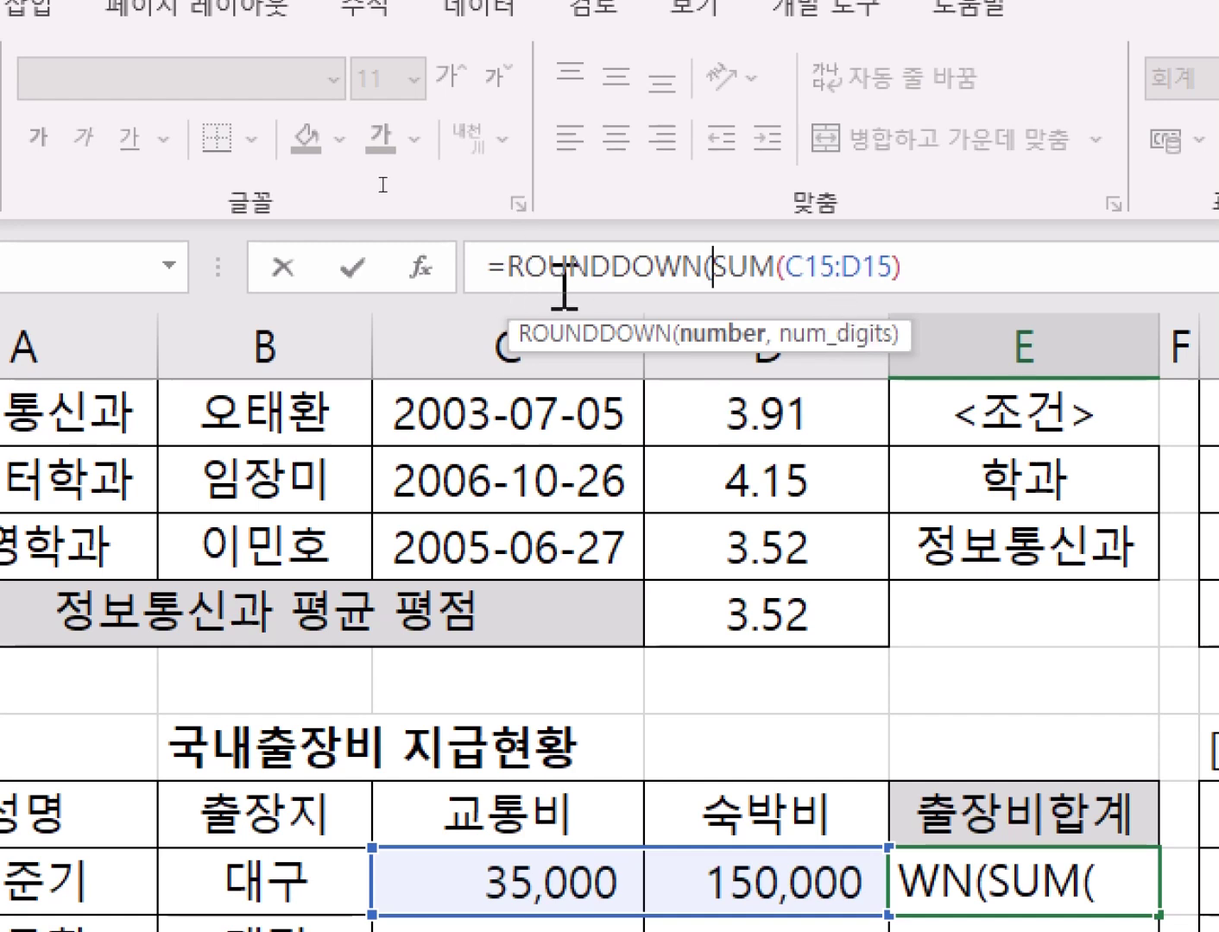
Open the function arguments of ROUNDDOWN in the E15 formula, look at those of the nested SUM, and return to ROUNDDOWN
{"action": "key", "text": "Home"}
{"action": "key", "text": "shift+End"}
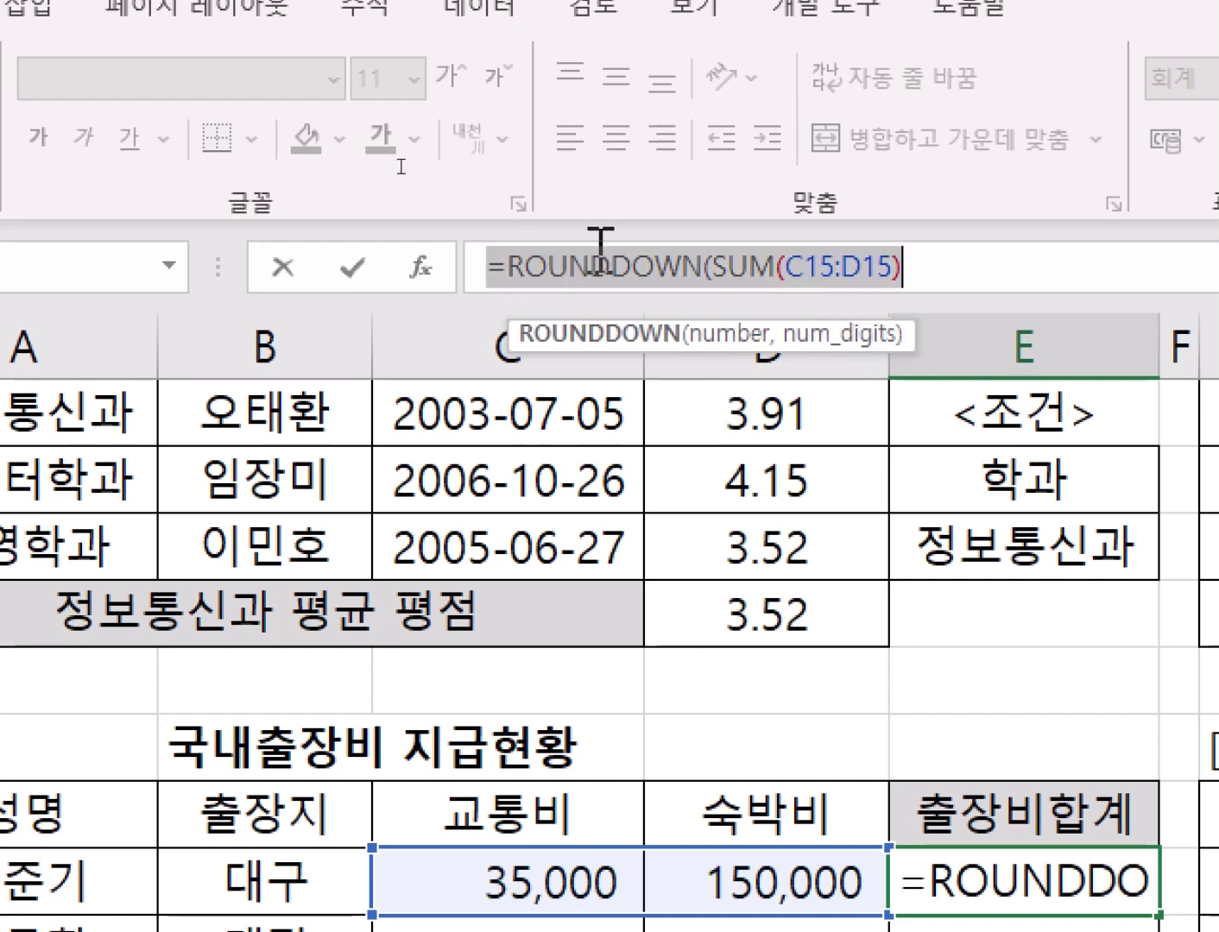
{"action": "left_click", "coordinate": [598, 260]}
{"action": "key", "text": "Home"}
{"action": "key", "text": "shift+End"}
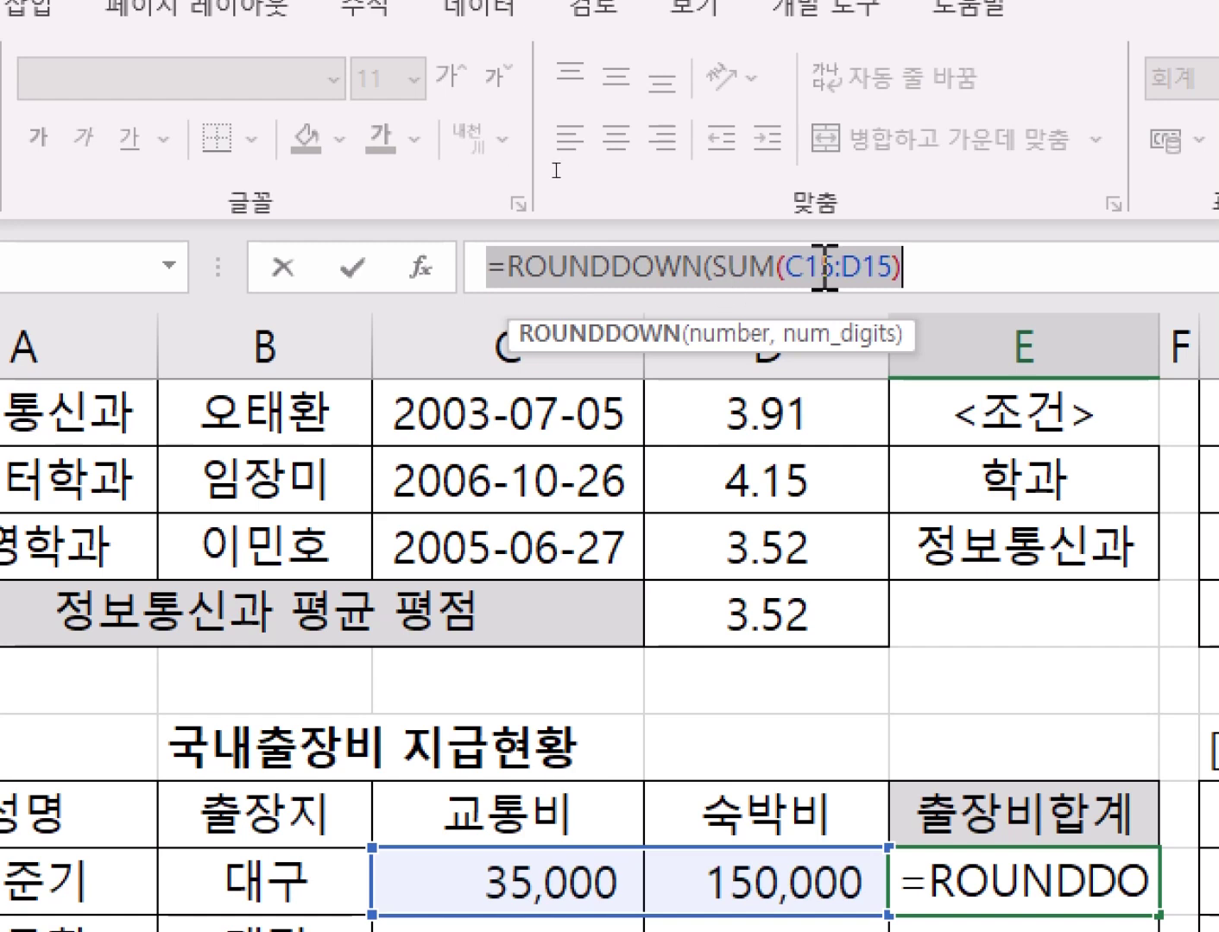
{"action": "left_click", "coordinate": [620, 267]}
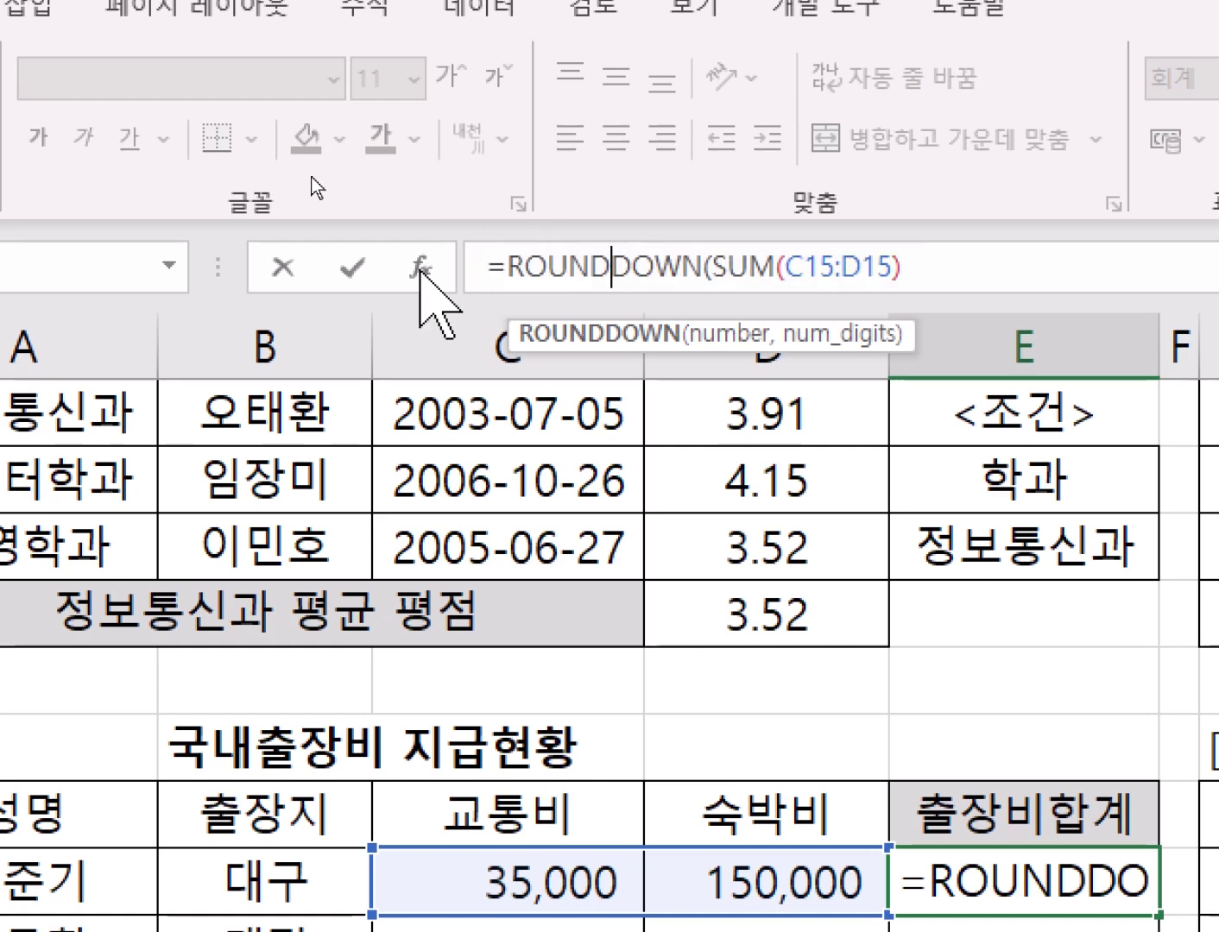
{"action": "left_click", "coordinate": [418, 269]}
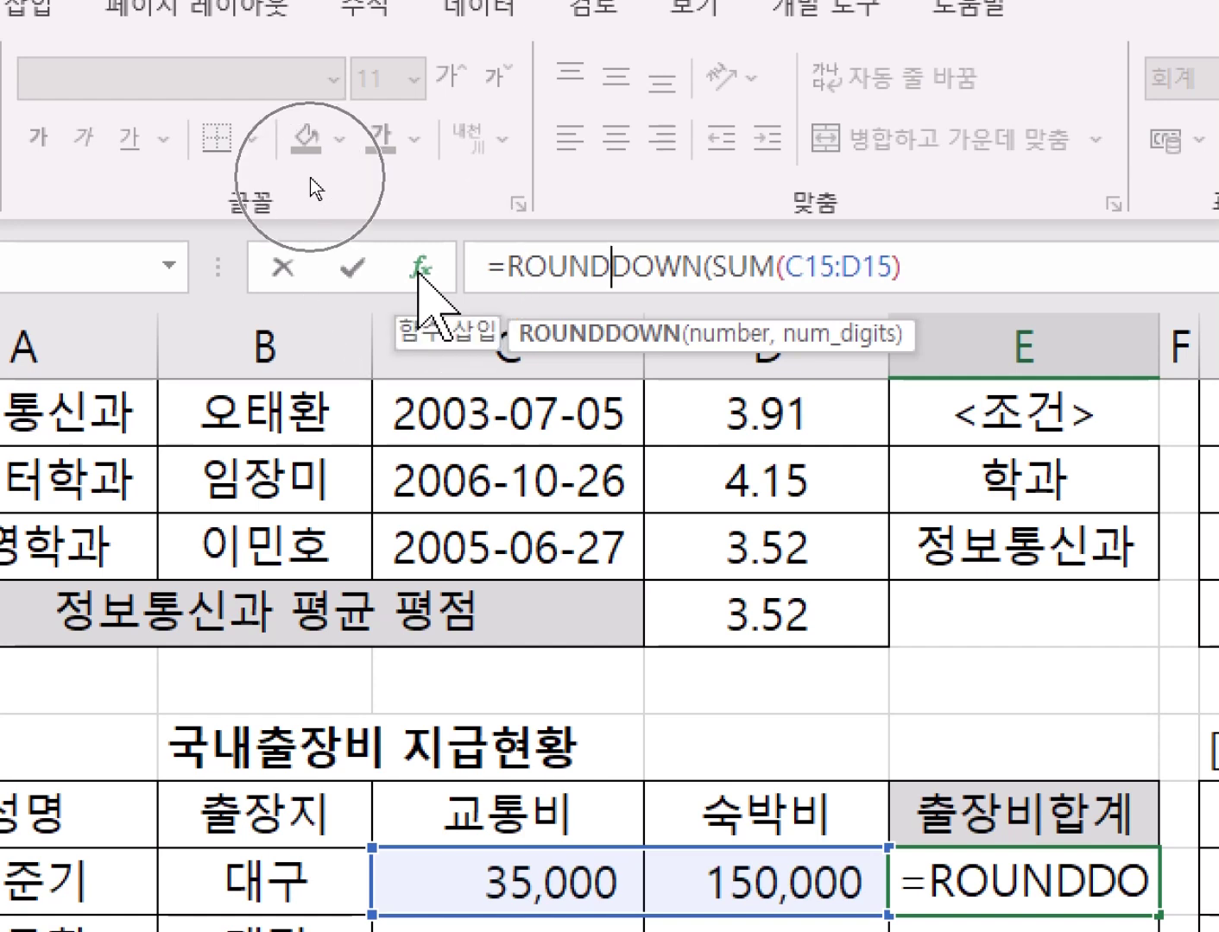
{"action": "left_click", "coordinate": [418, 270]}
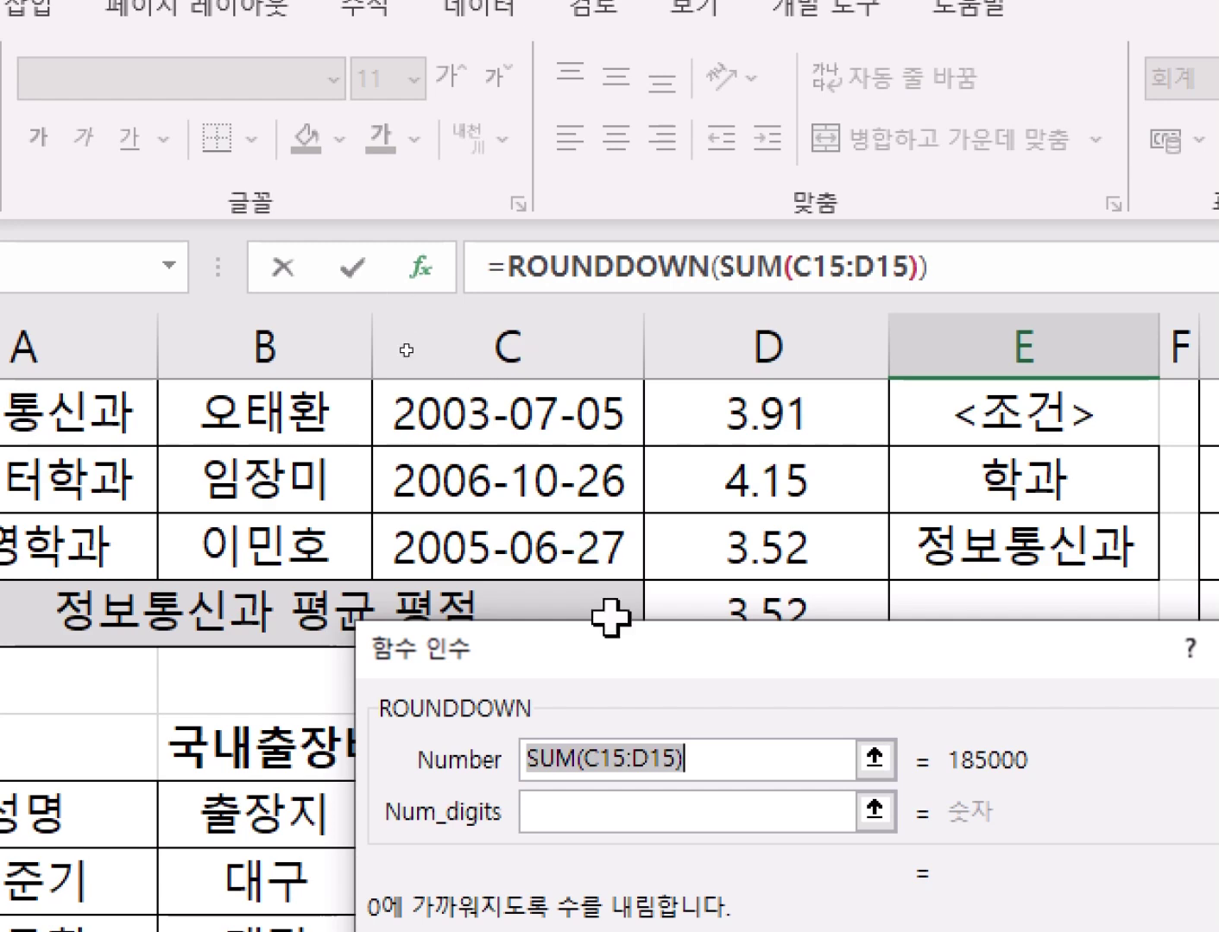
{"action": "left_click_drag", "start_coordinate": [609, 633], "coordinate": [590, 380]}
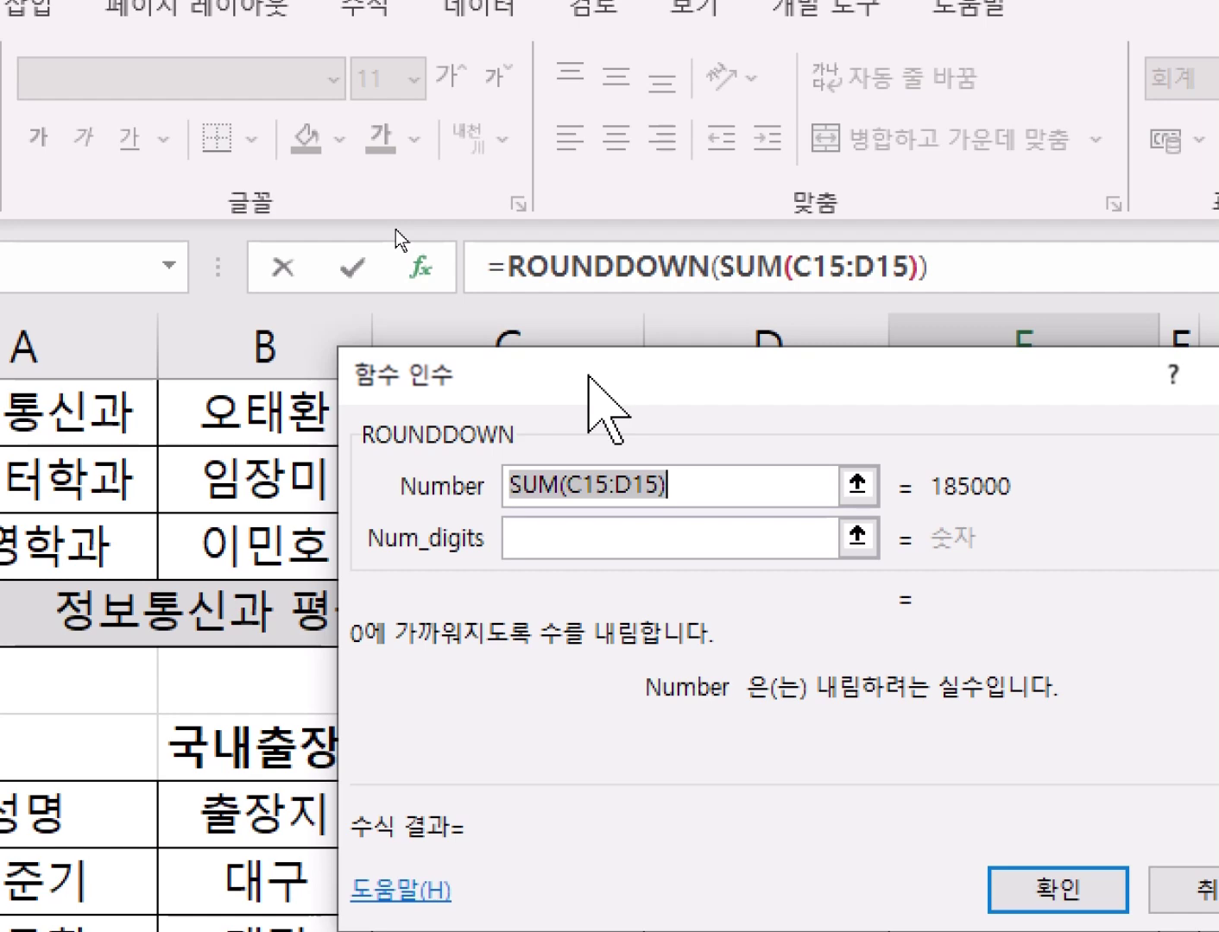
{"action": "left_click", "coordinate": [762, 268]}
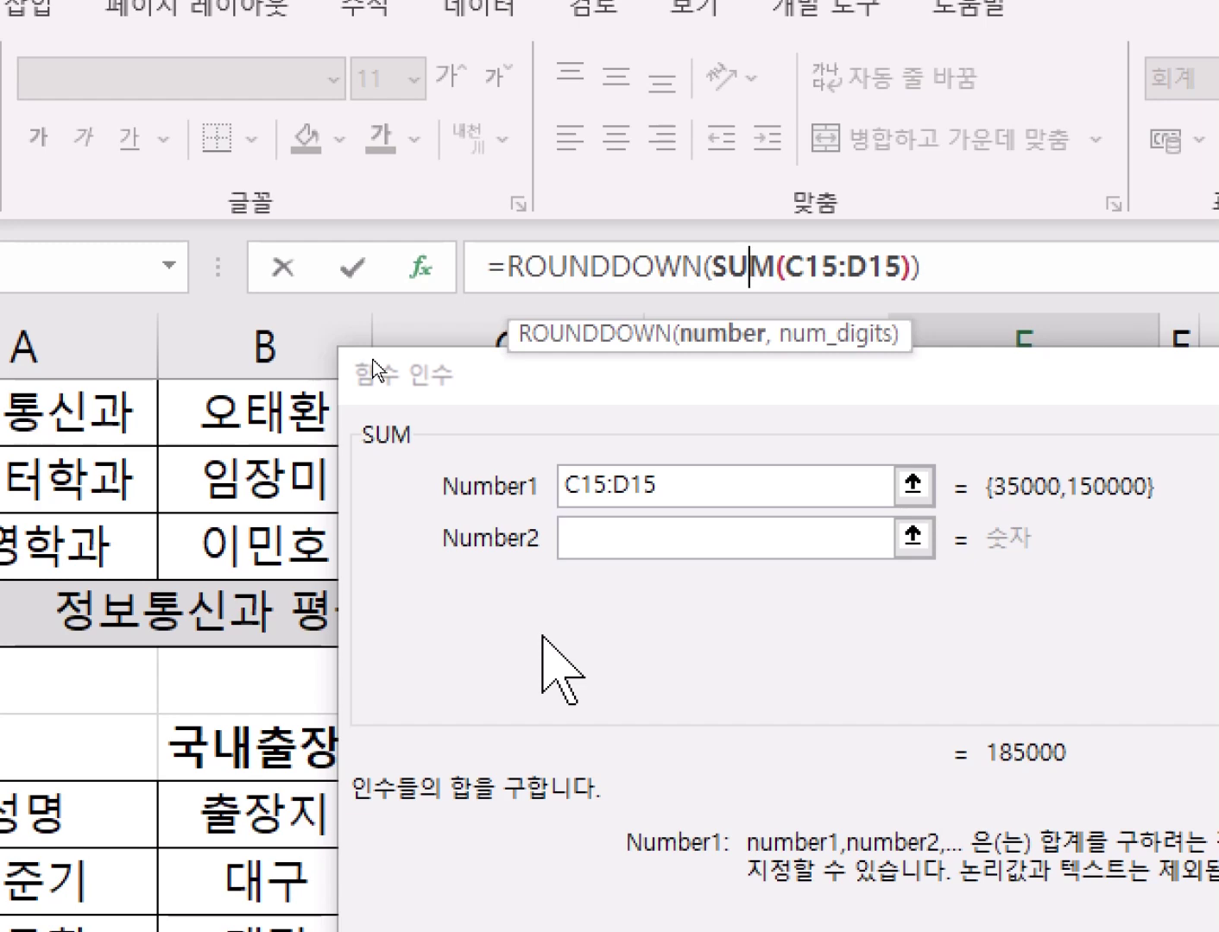
{"action": "left_click", "coordinate": [628, 266]}
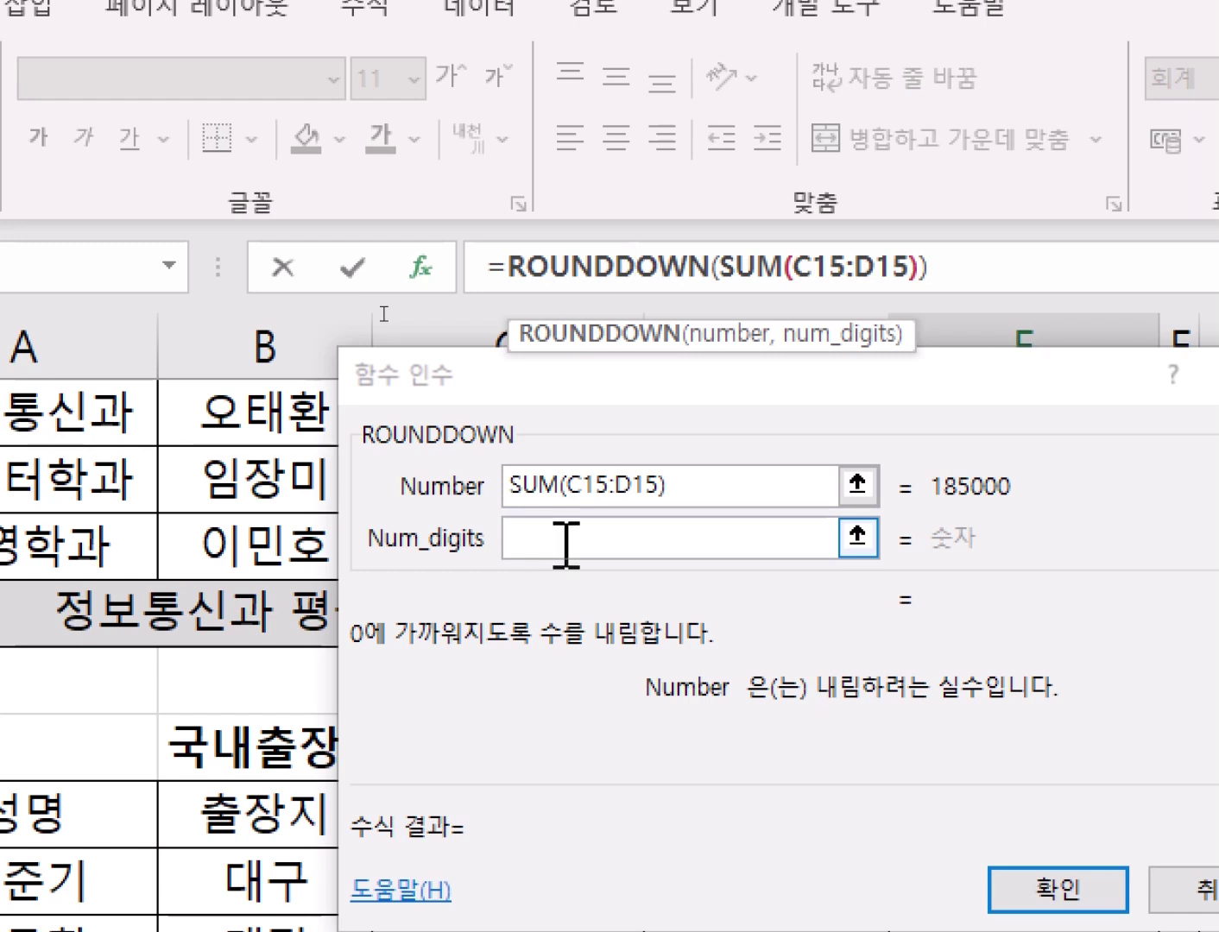
Set ROUNDDOWN's Num_digits to -4 in E15 and fill the 출장비합계 formula down through E20
{"action": "left_click", "coordinate": [566, 543]}
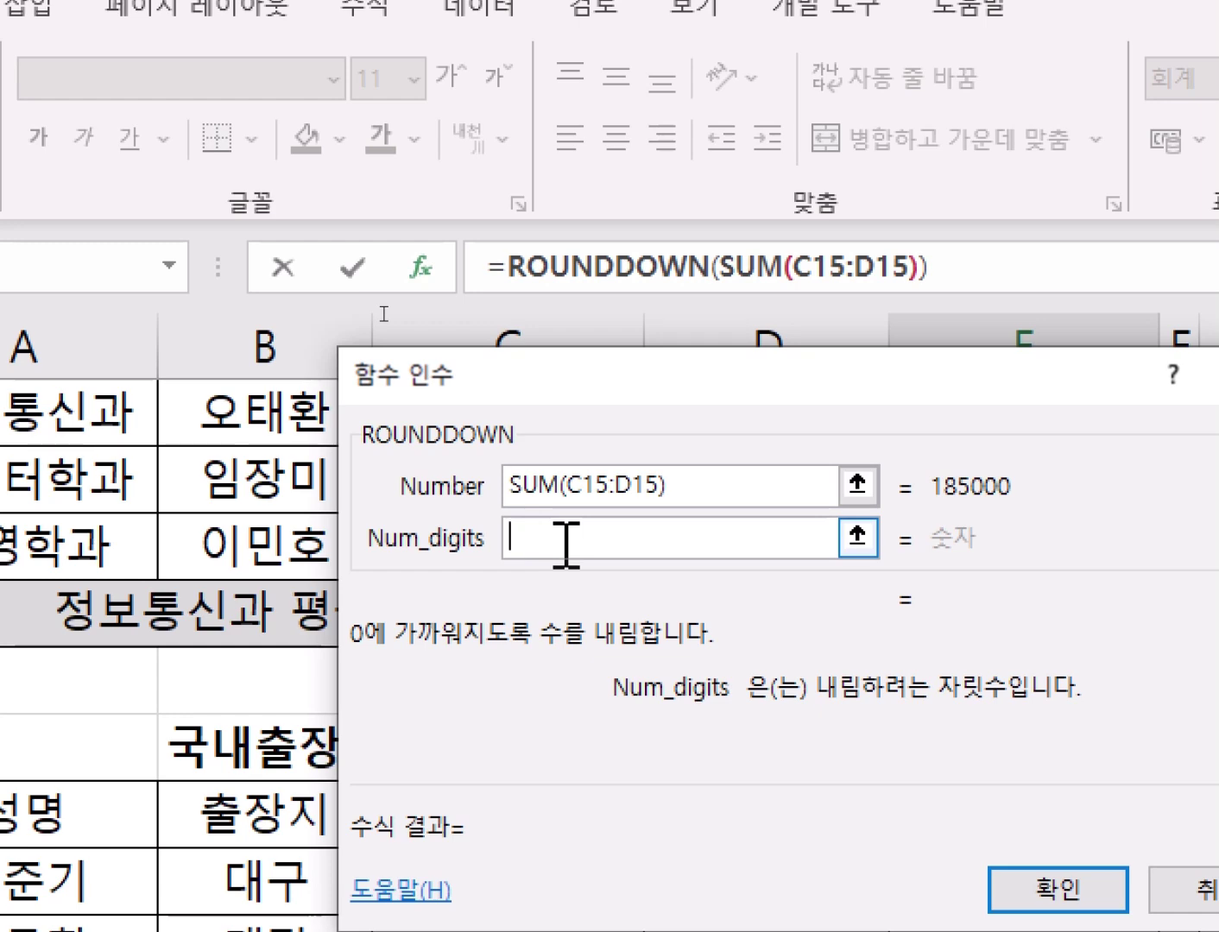
{"action": "type", "text": "-4"}
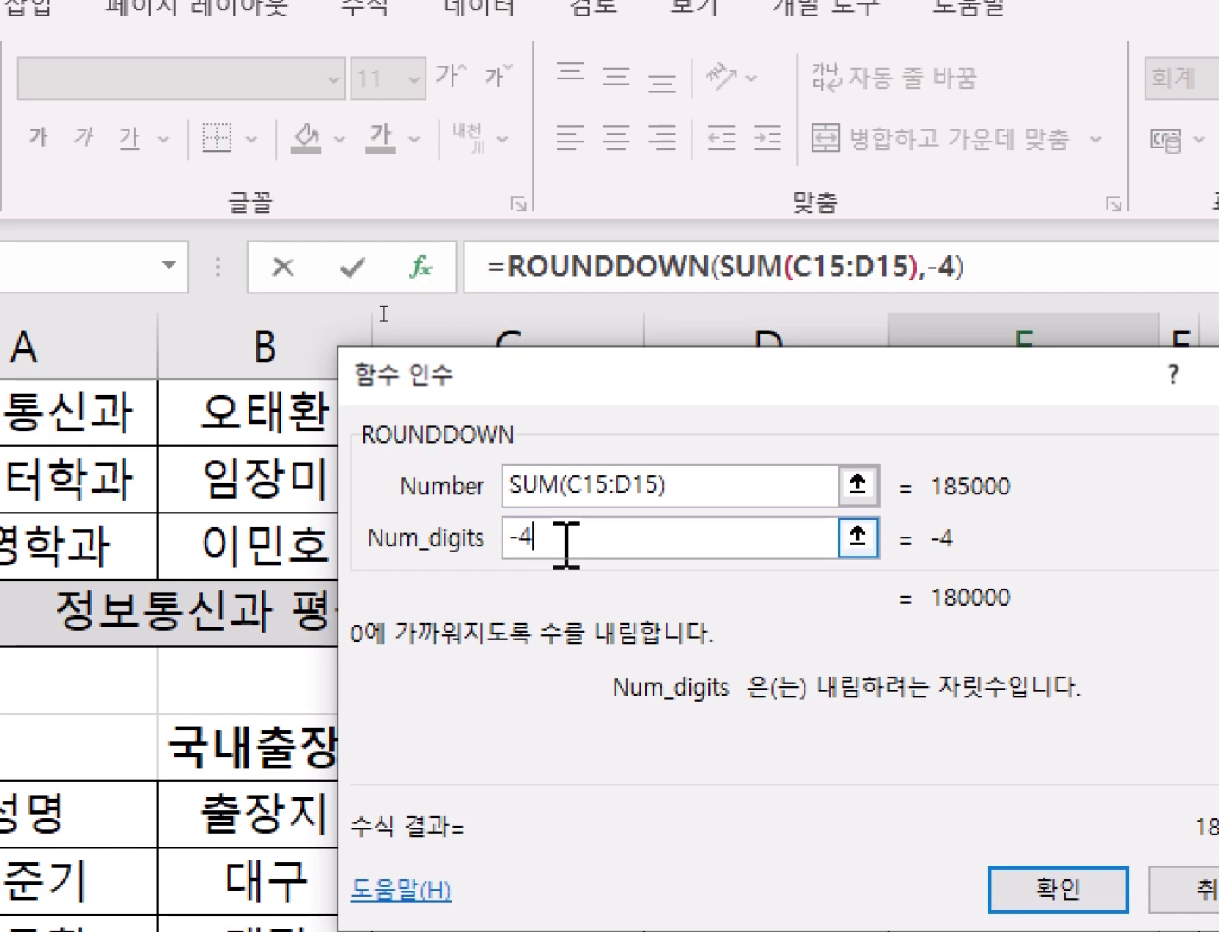
{"action": "key", "text": "Return"}
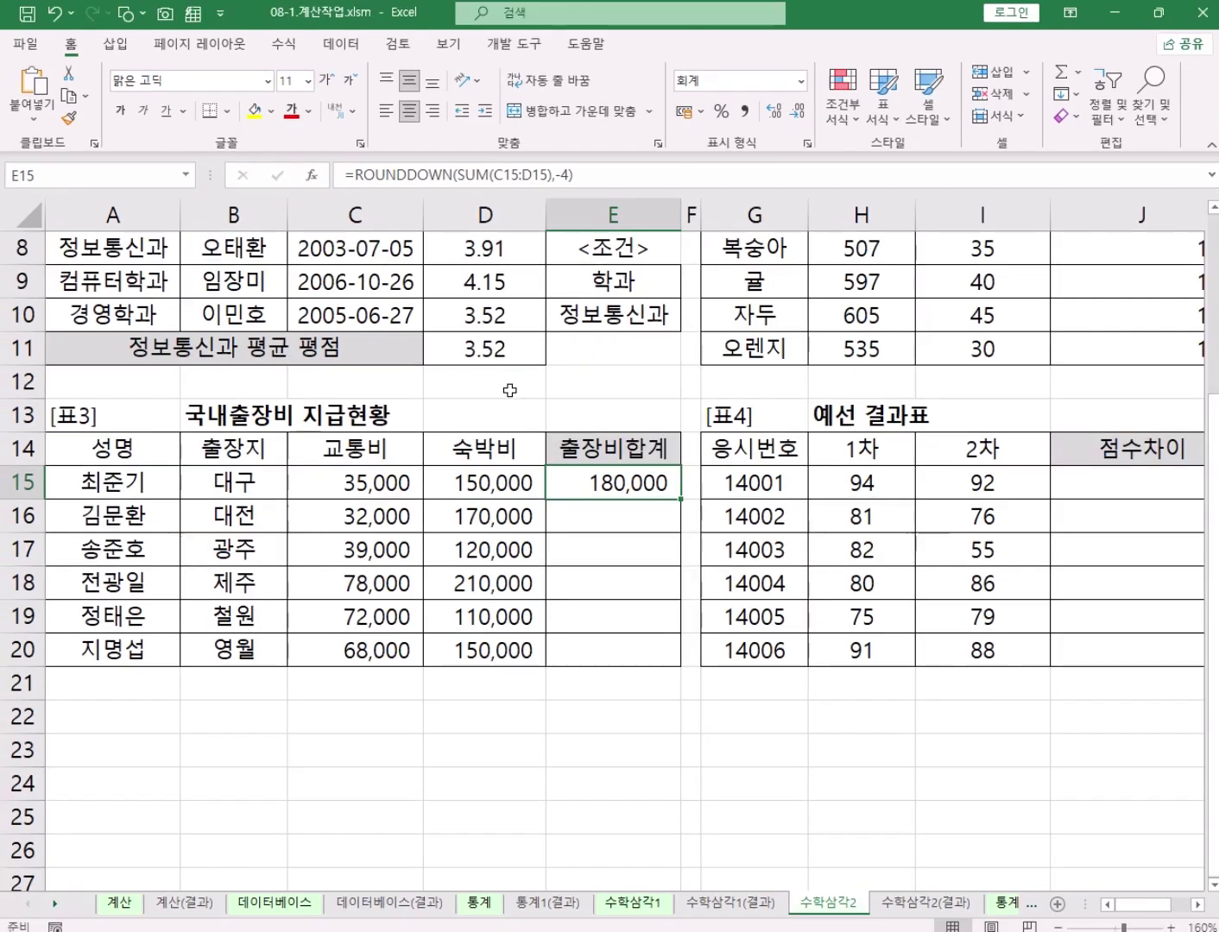
{"action": "left_click_drag", "start_coordinate": [680, 502], "coordinate": [665, 660]}
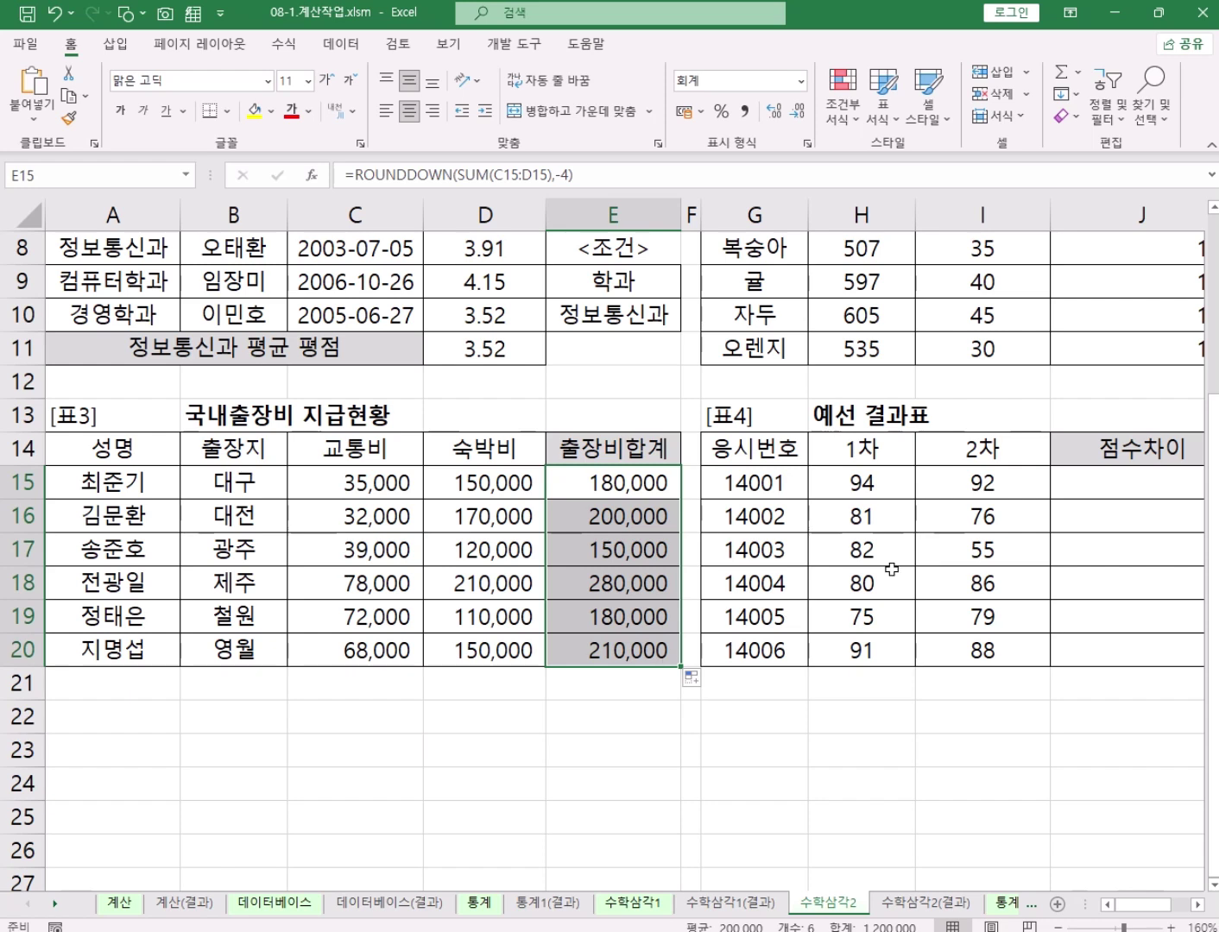
Enter =H15-I15 in J15 to calculate the 점수차이 between 1차 and 2차 for 응시번호 14001 in 표4
{"action": "left_click", "coordinate": [1103, 484]}
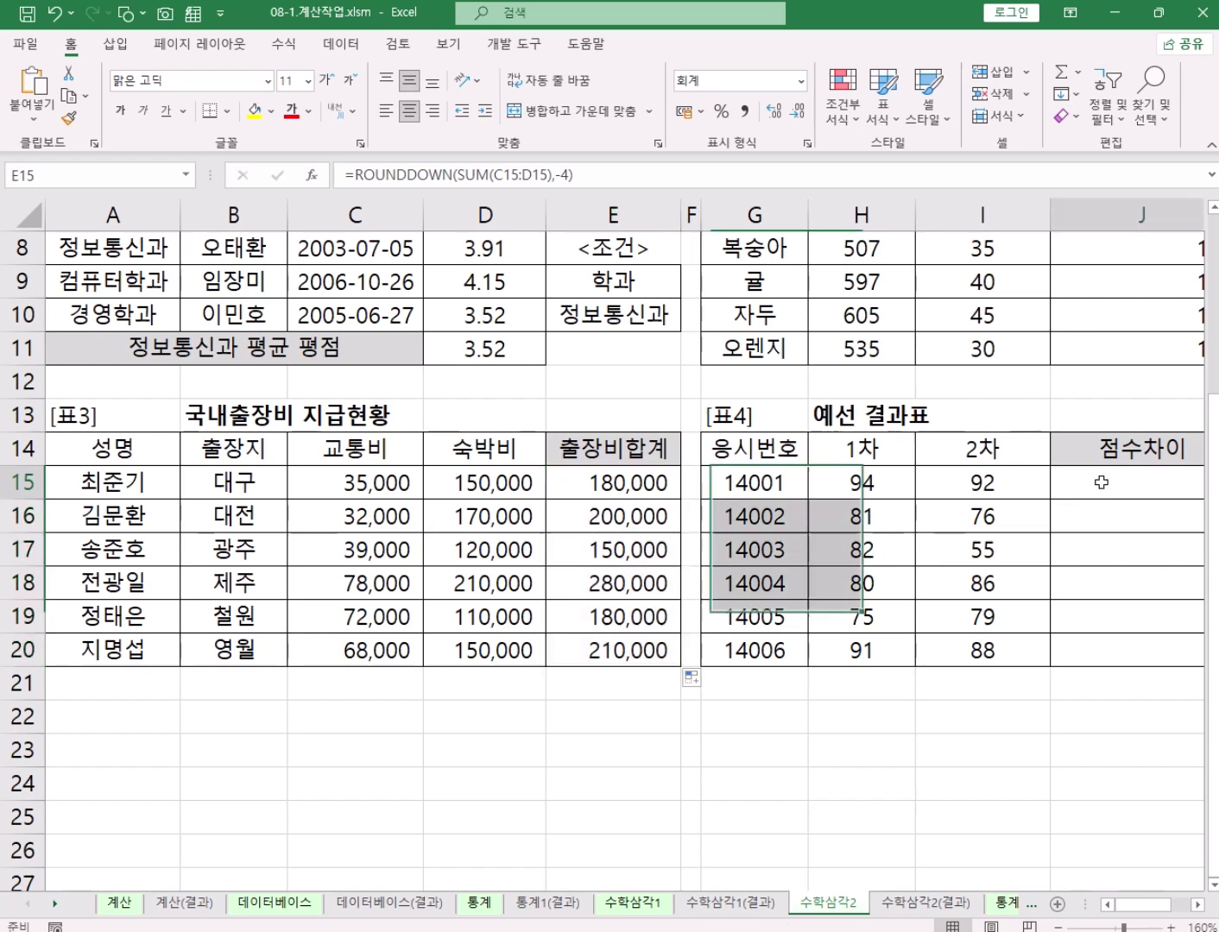
{"action": "left_click", "coordinate": [1197, 905]}
{"action": "left_click", "coordinate": [1199, 905]}
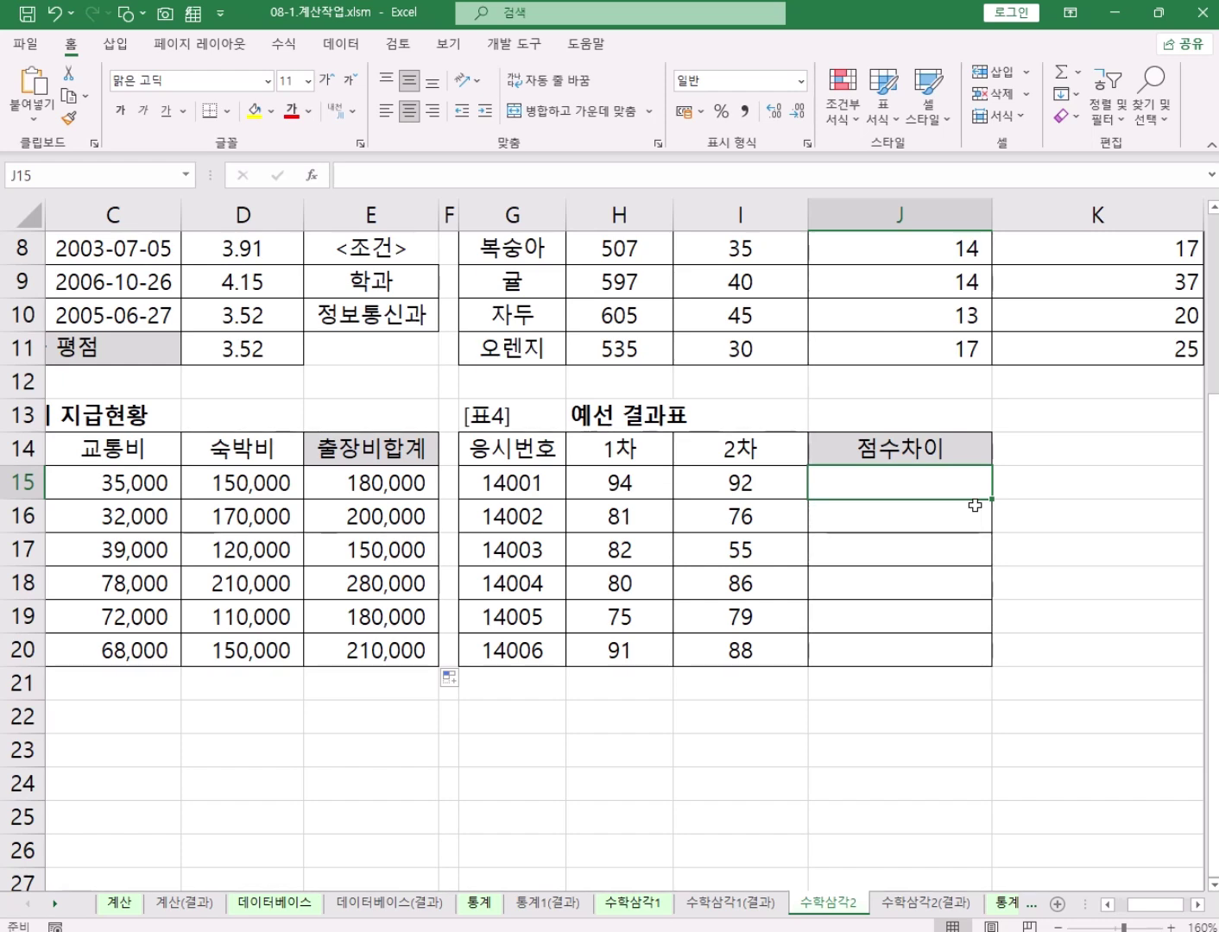
{"action": "type", "text": "="}
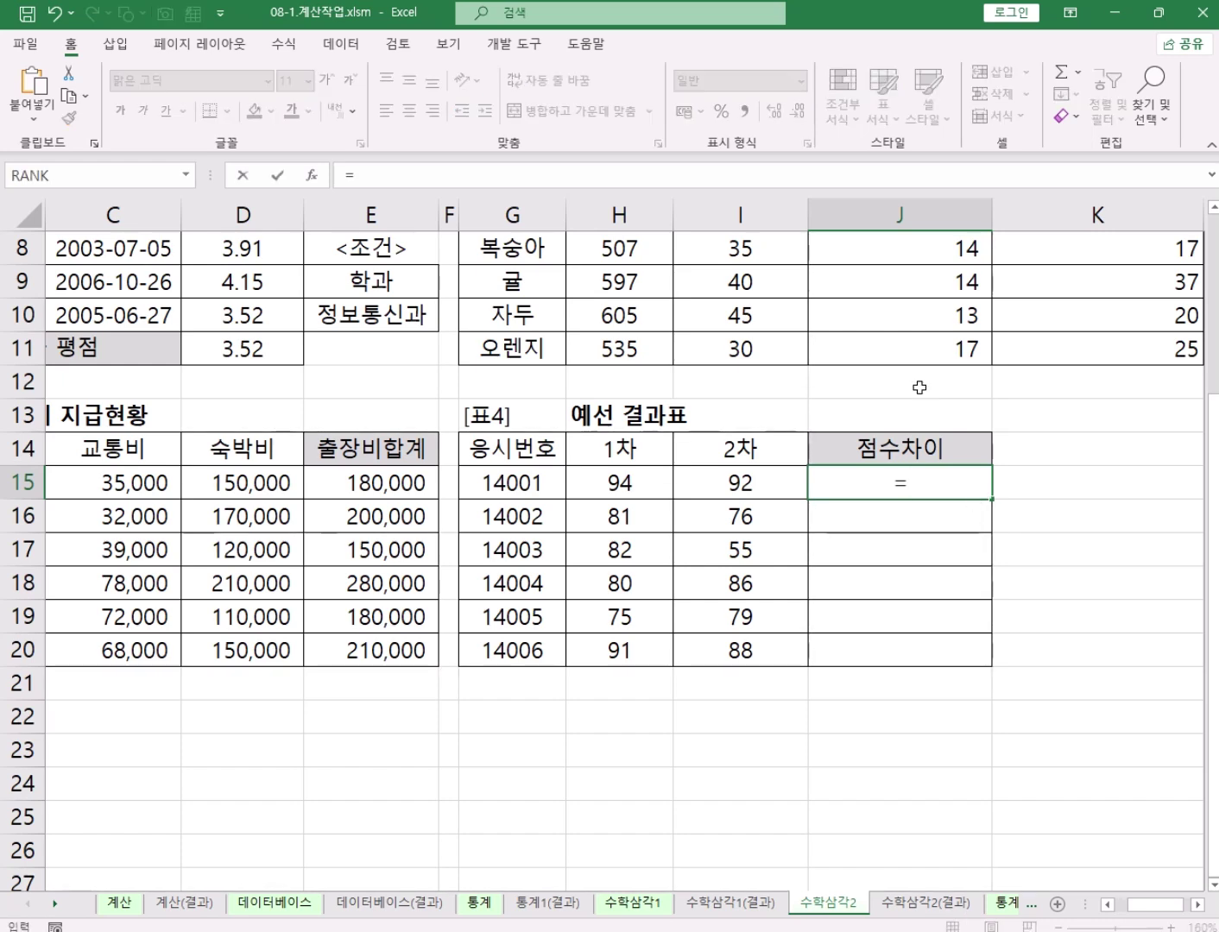
{"action": "left_click", "coordinate": [644, 483]}
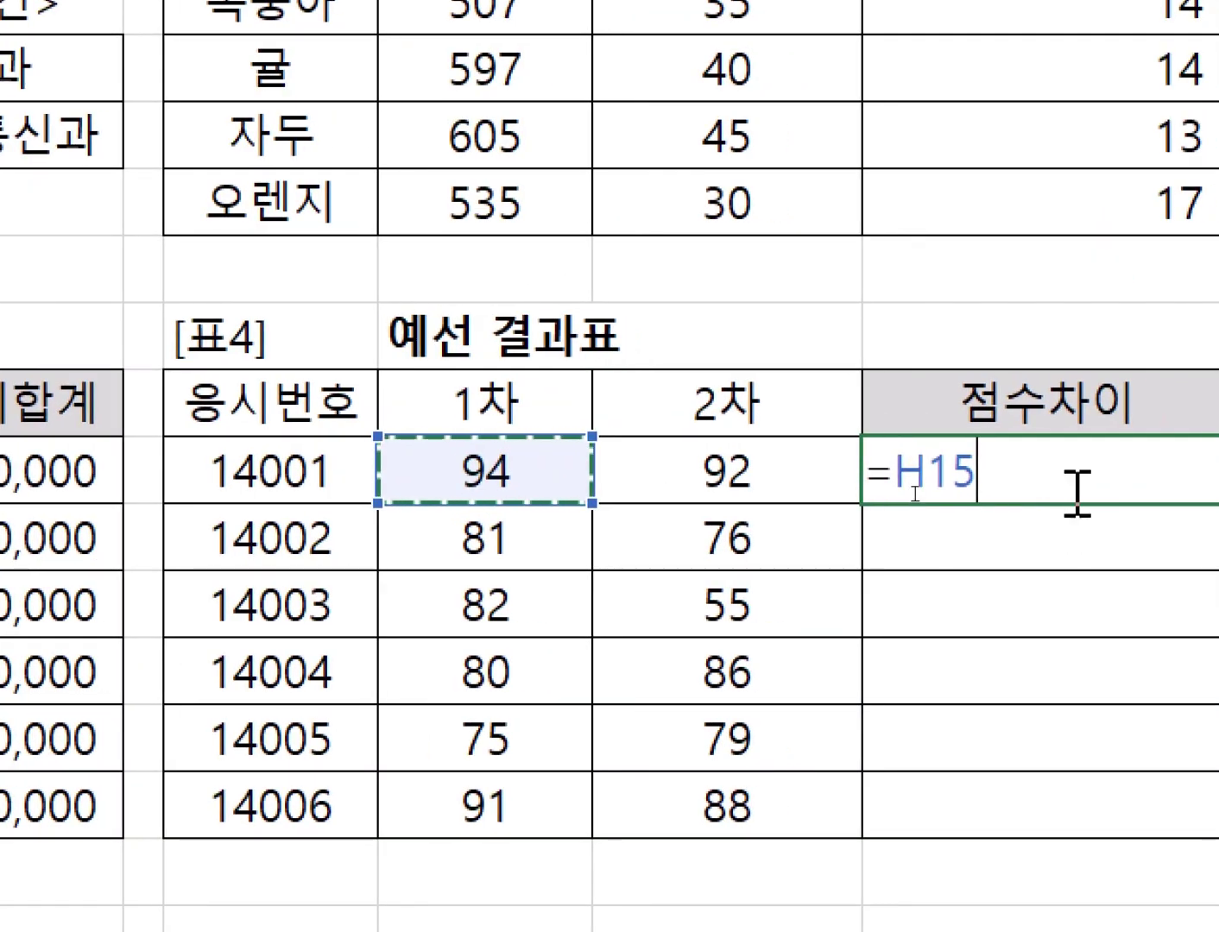
{"action": "type", "text": "-"}
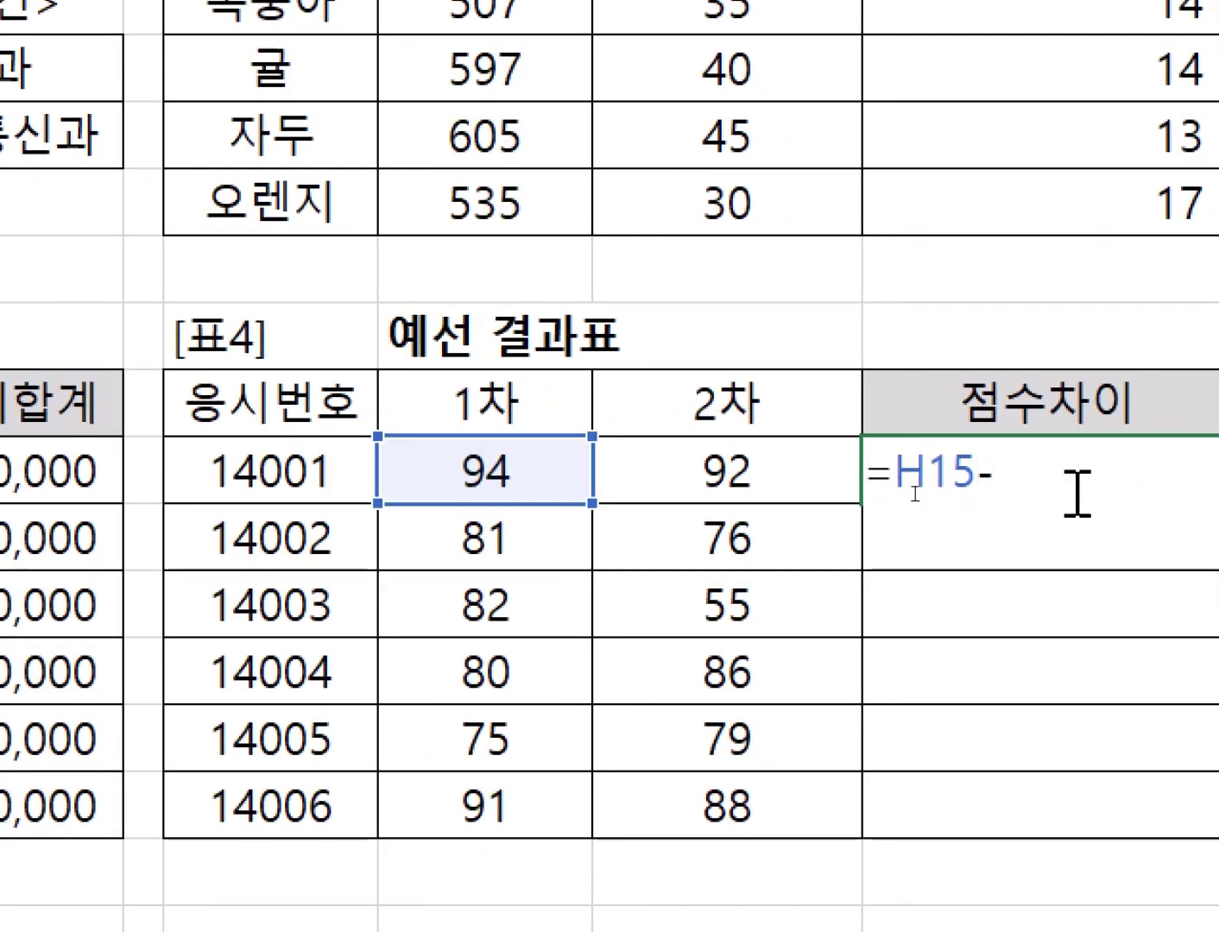
{"action": "left_click", "coordinate": [723, 476]}
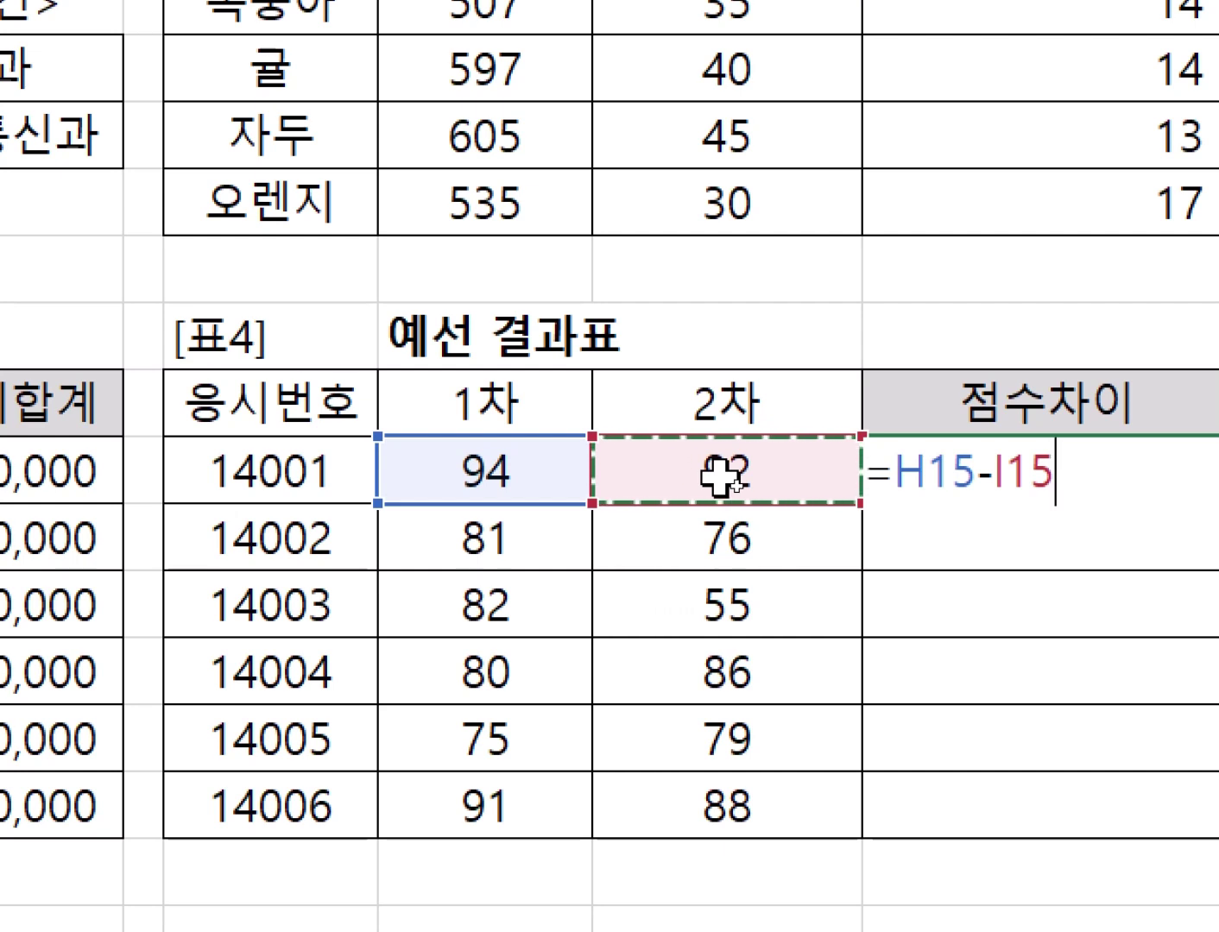
{"action": "key", "text": "Return"}
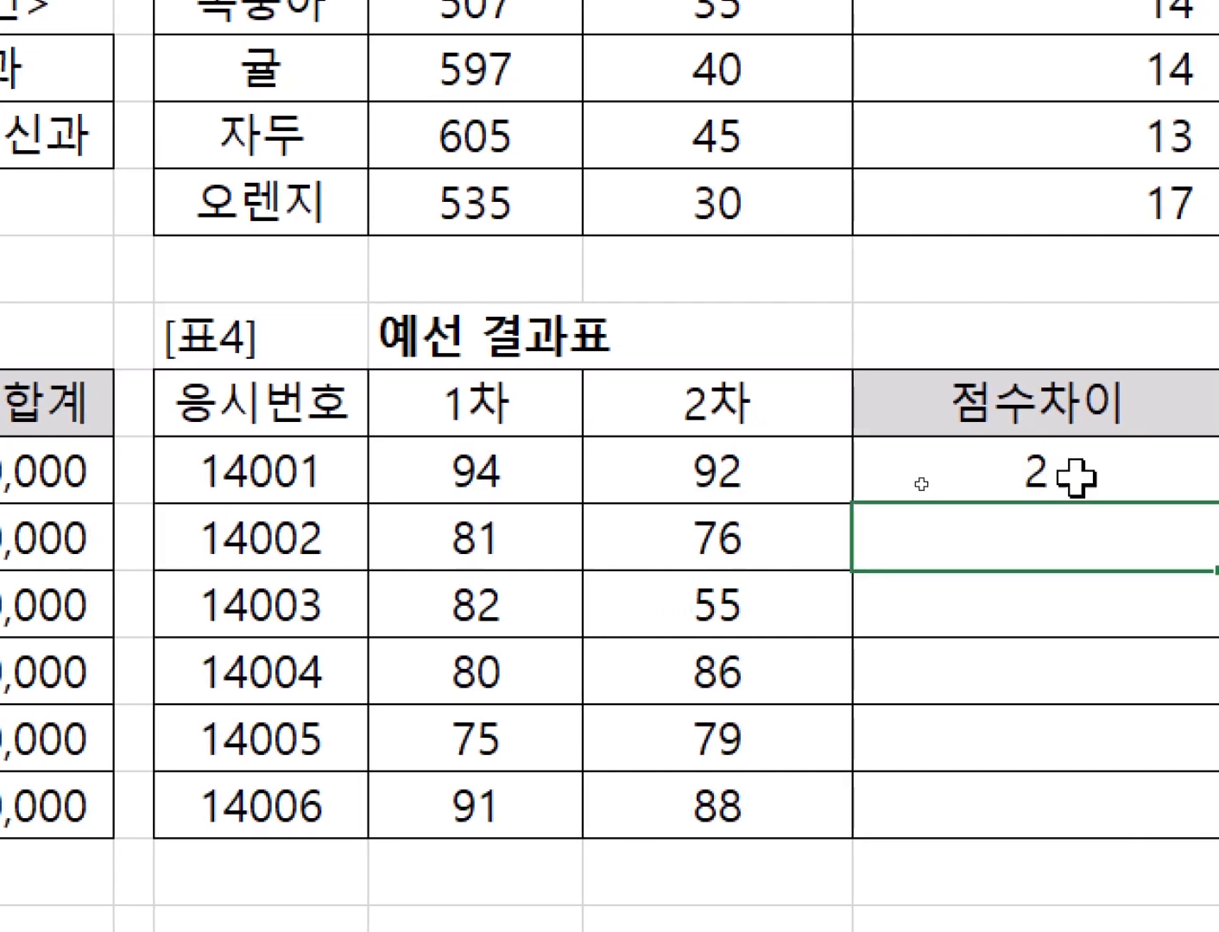
Fill the 점수차이 formula from J15 down through J20
{"action": "left_click", "coordinate": [1023, 488]}
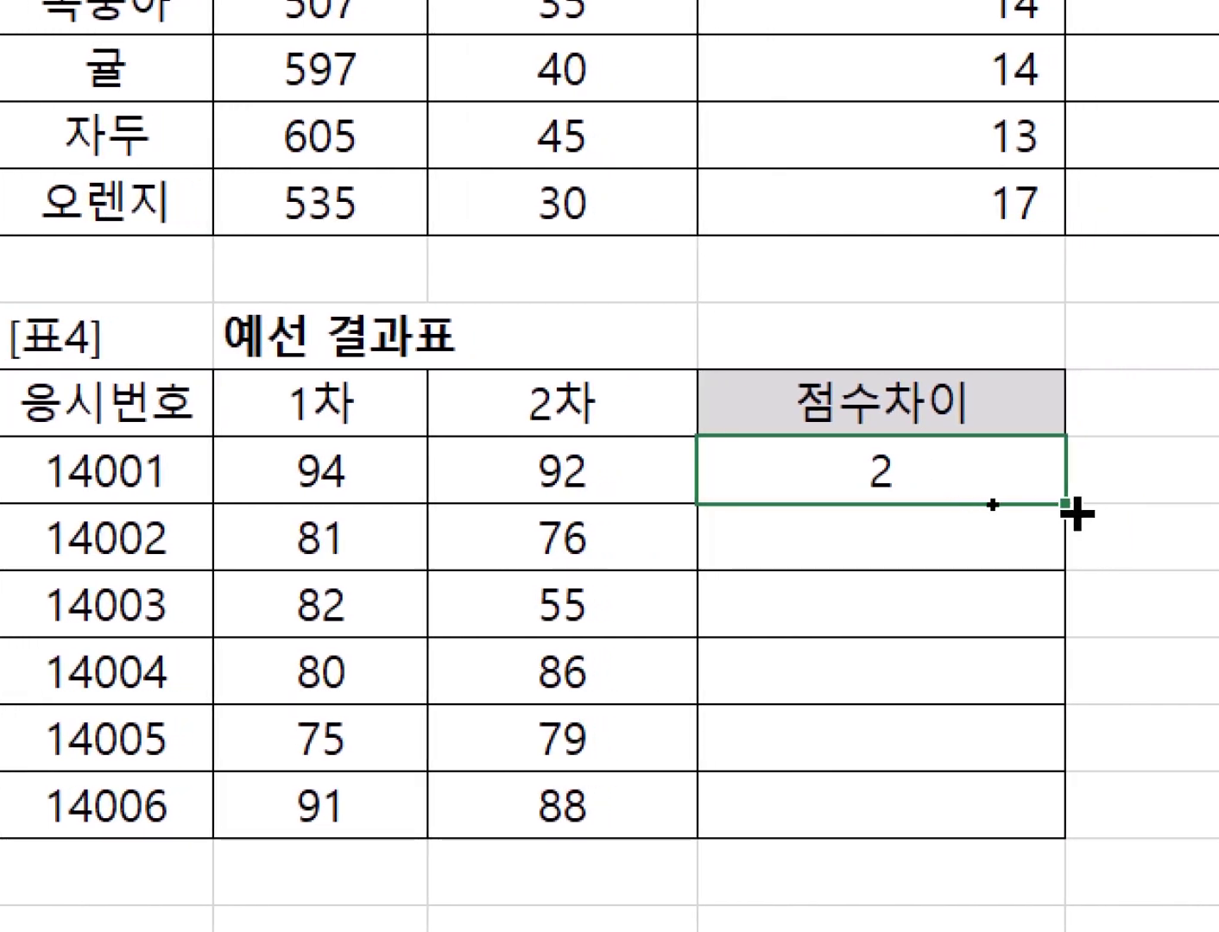
{"action": "left_click_drag", "start_coordinate": [1077, 515], "coordinate": [1044, 889]}
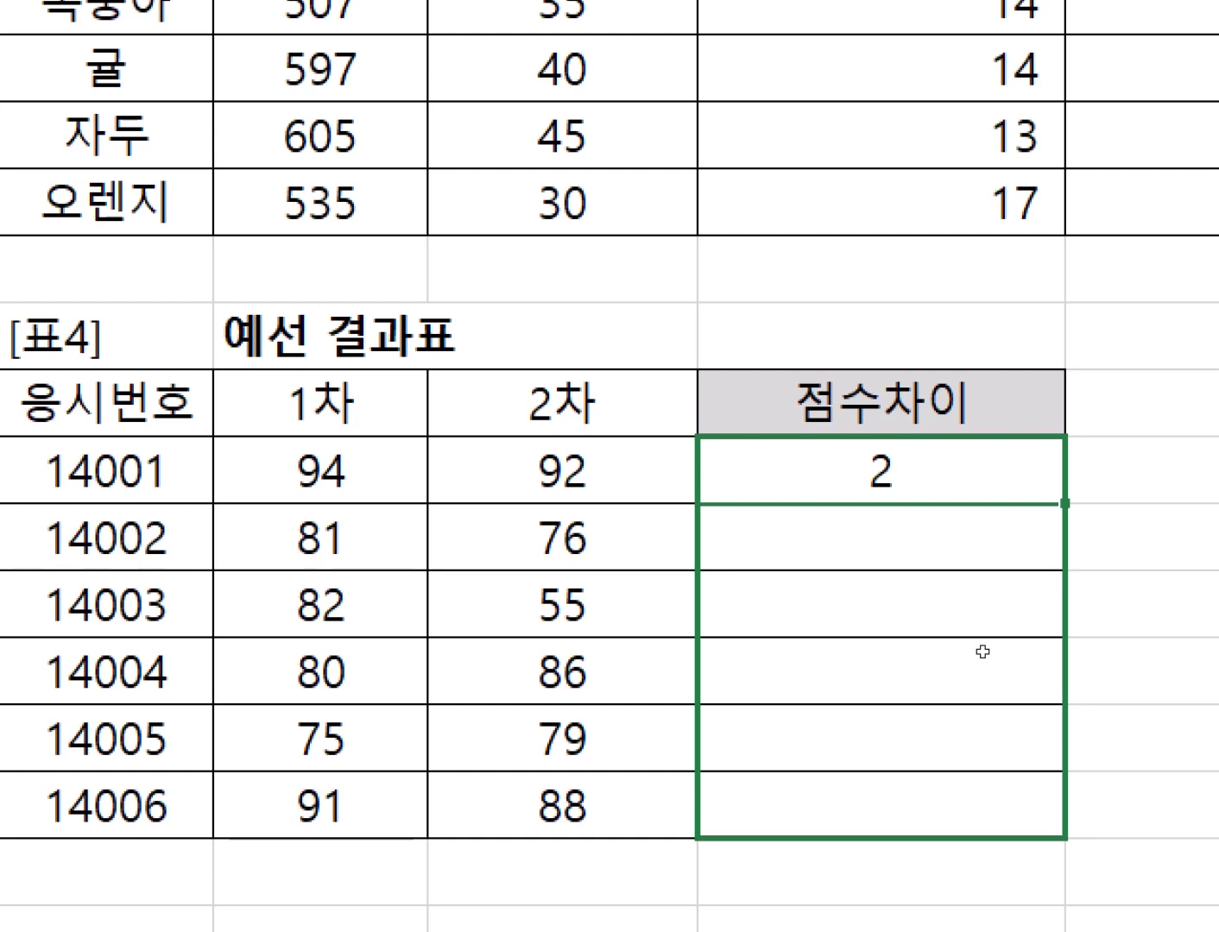
{"action": "left_click_drag", "start_coordinate": [983, 652], "coordinate": [982, 652]}
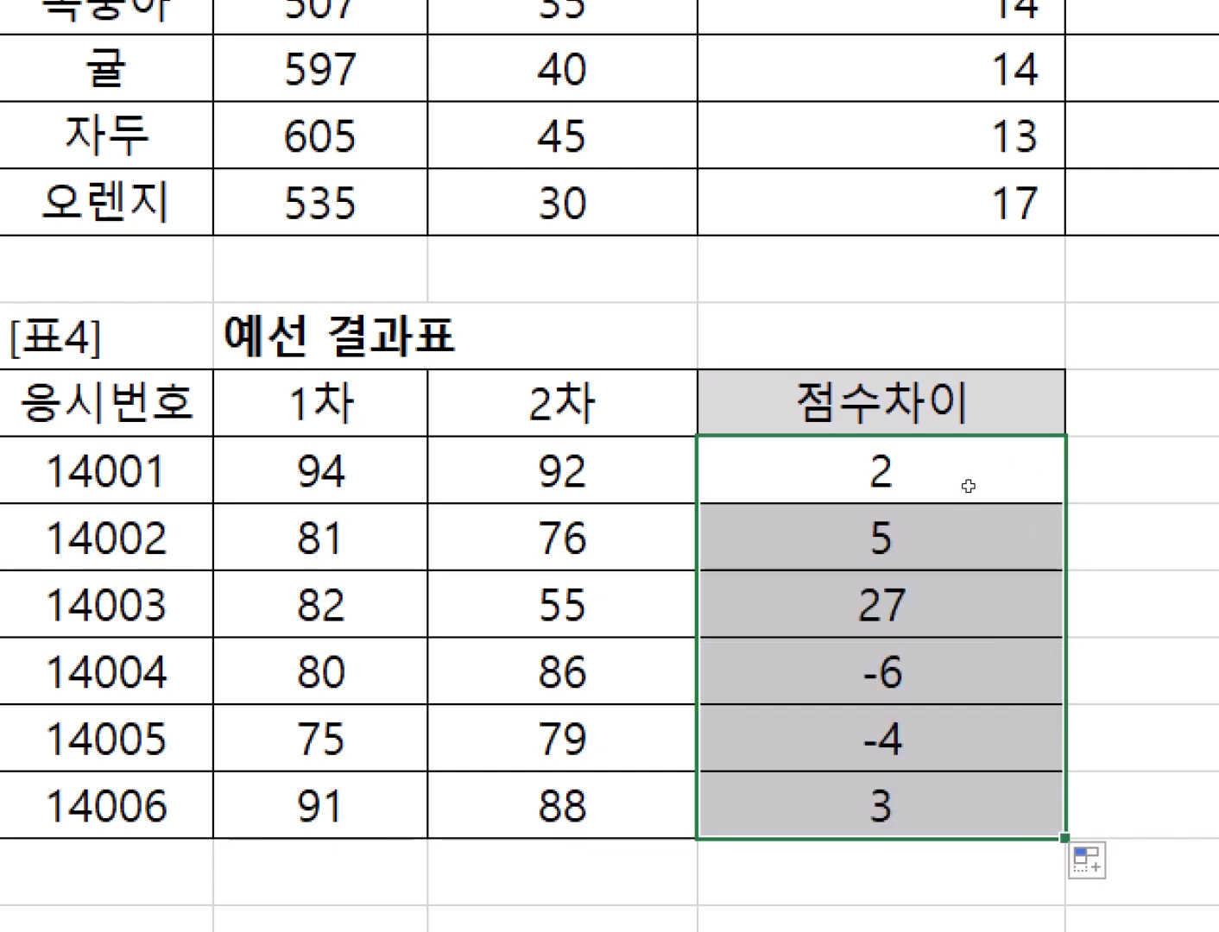
Wrap the H15-I15 subtraction in the J15 formula with the ABS function
{"action": "left_click", "coordinate": [1019, 474]}
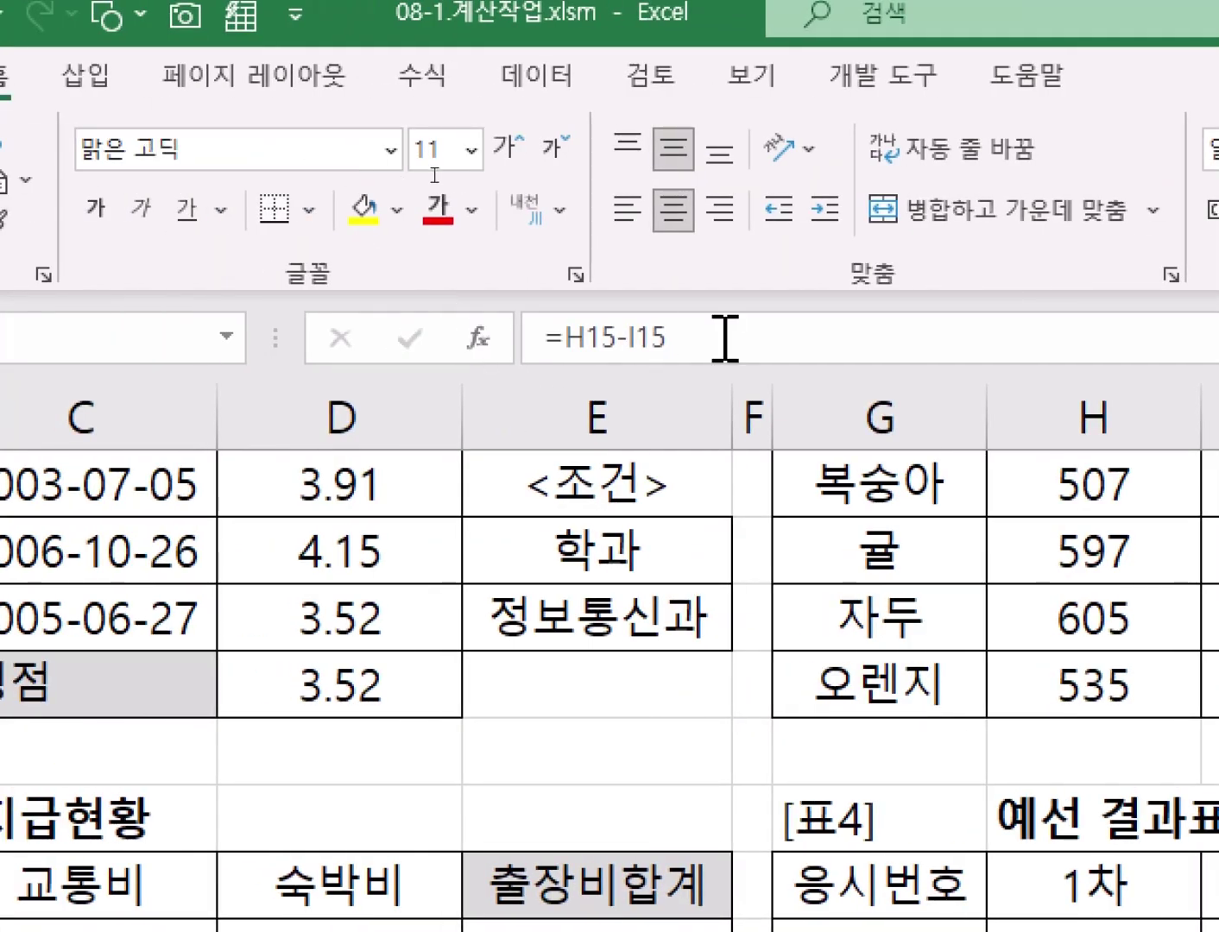
{"action": "left_click", "coordinate": [639, 340]}
{"action": "left_click_drag", "start_coordinate": [667, 340], "coordinate": [564, 338]}
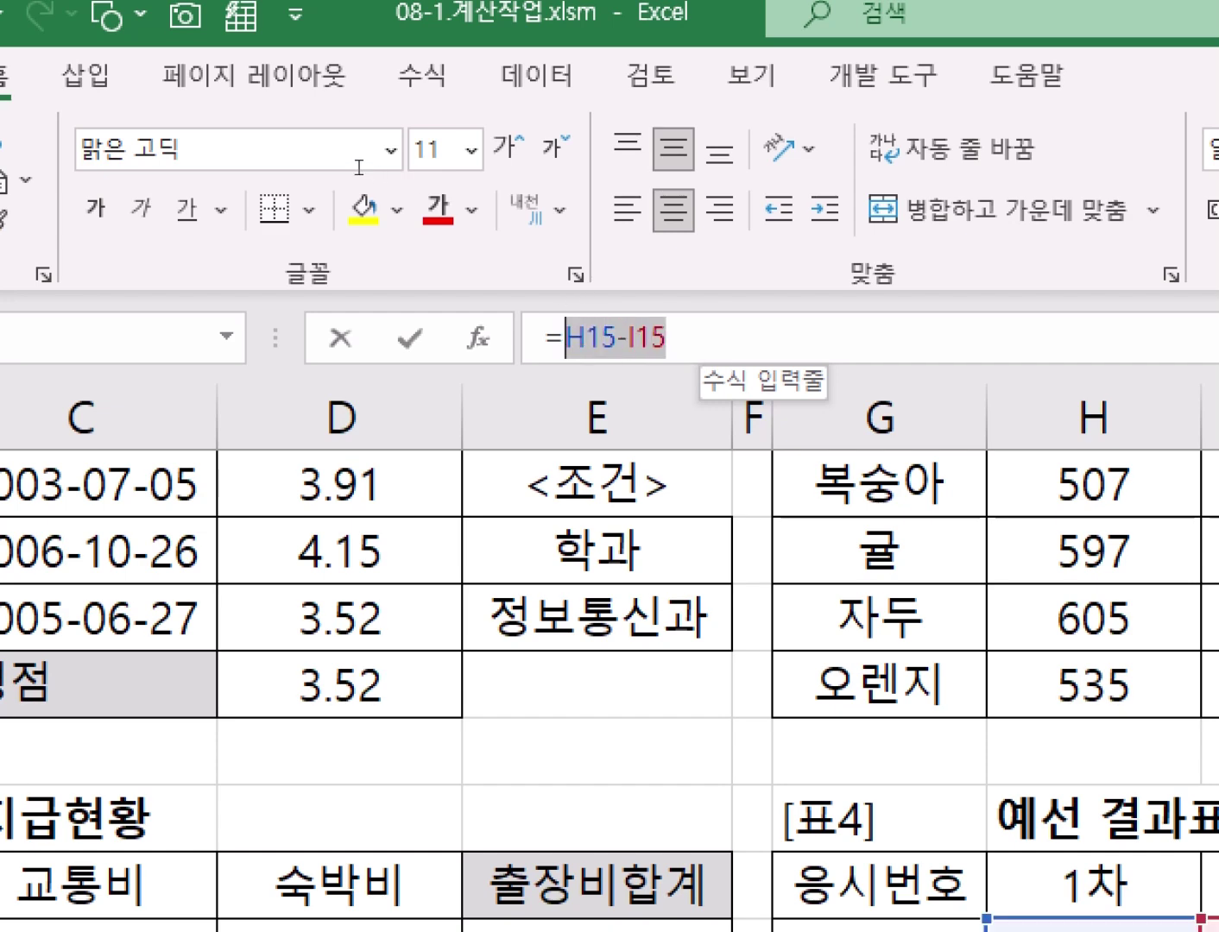
{"action": "type", "text": "AB"}
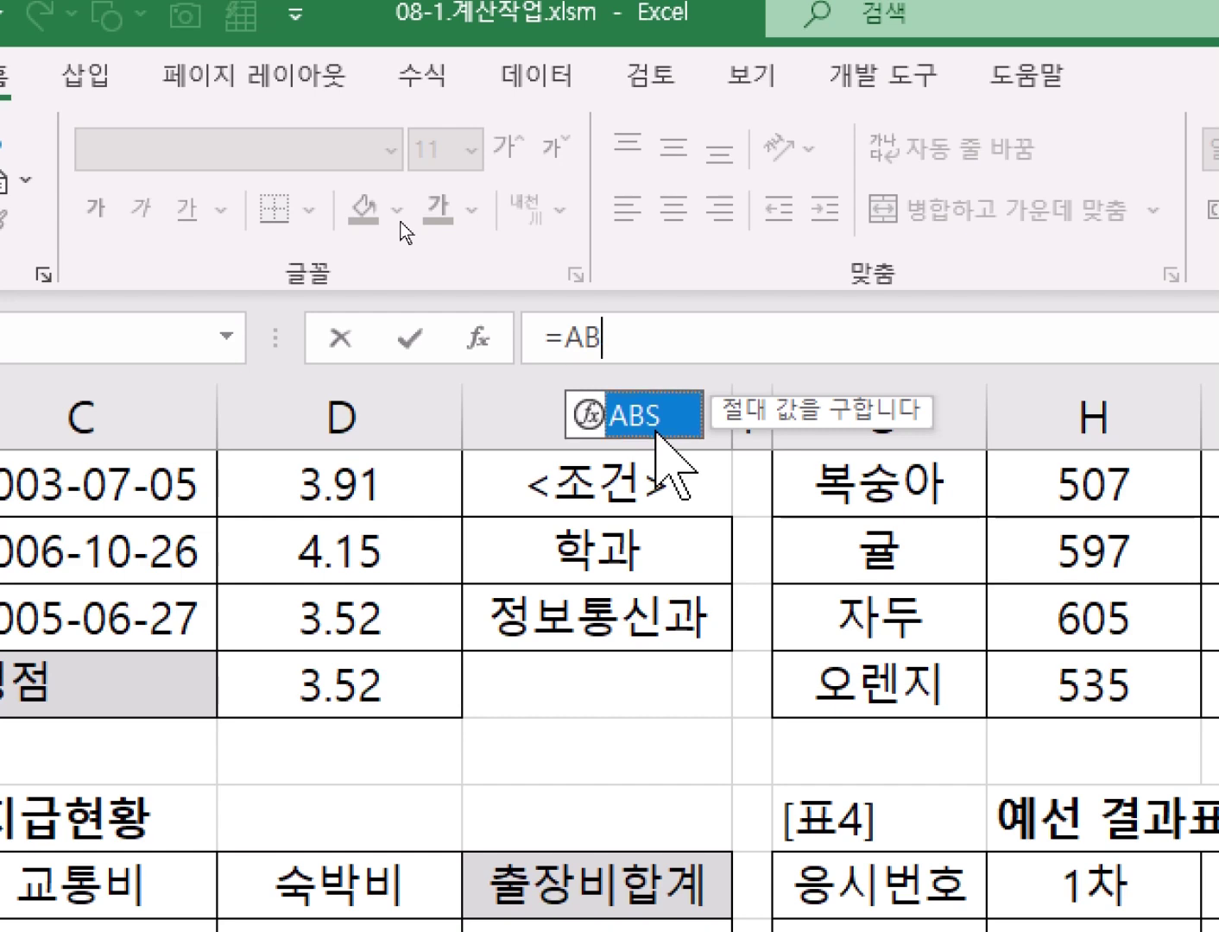
{"action": "double_click", "coordinate": [656, 416]}
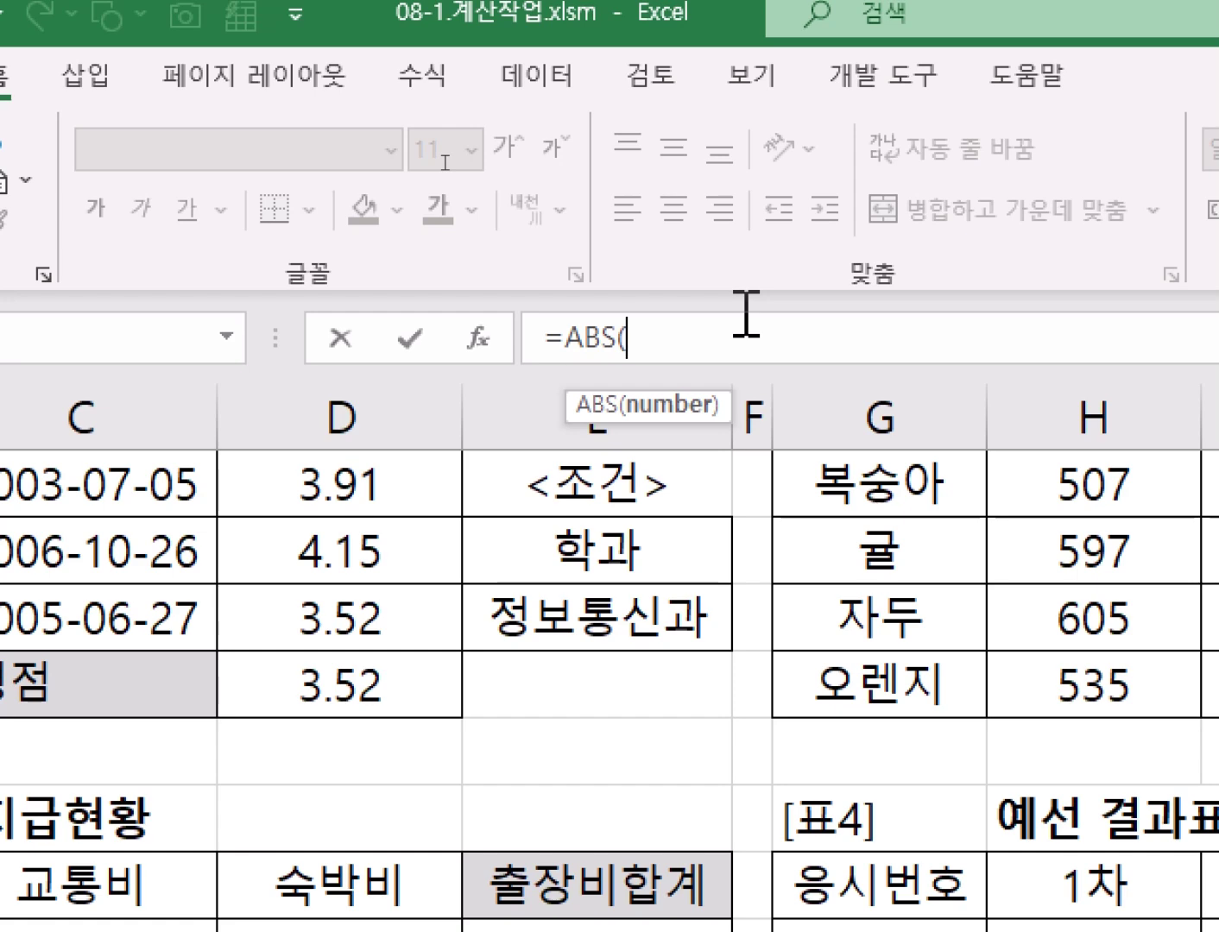
{"action": "type", "text": "H15-I15"}
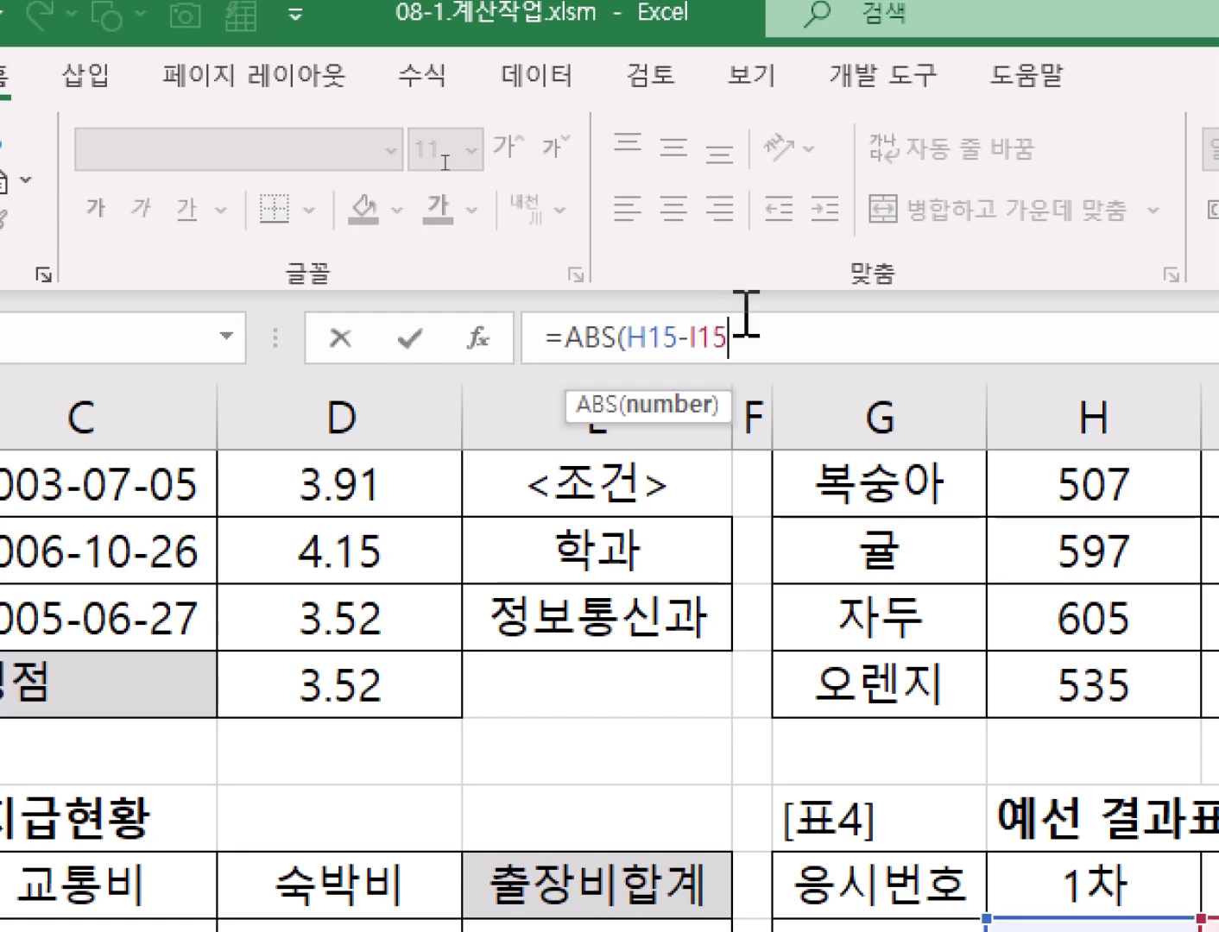